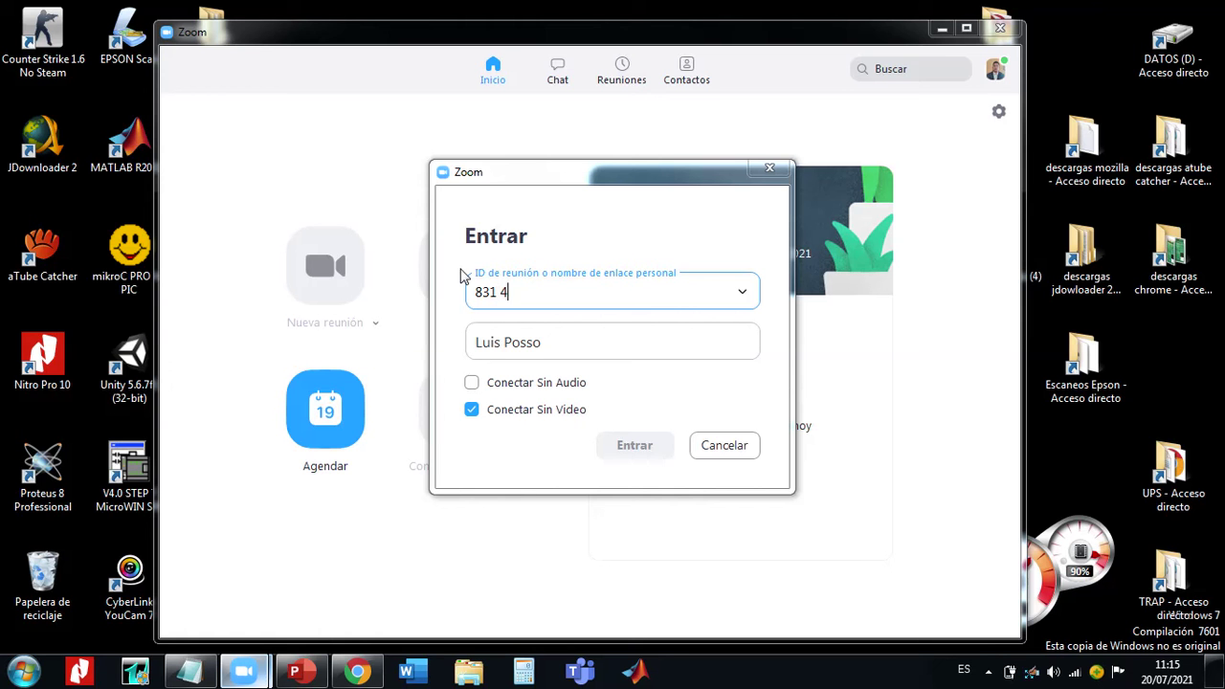
Complete the meeting ID, choose to connect without audio, and submit the request to join.
{"action": "type", "text": "64 8905"}
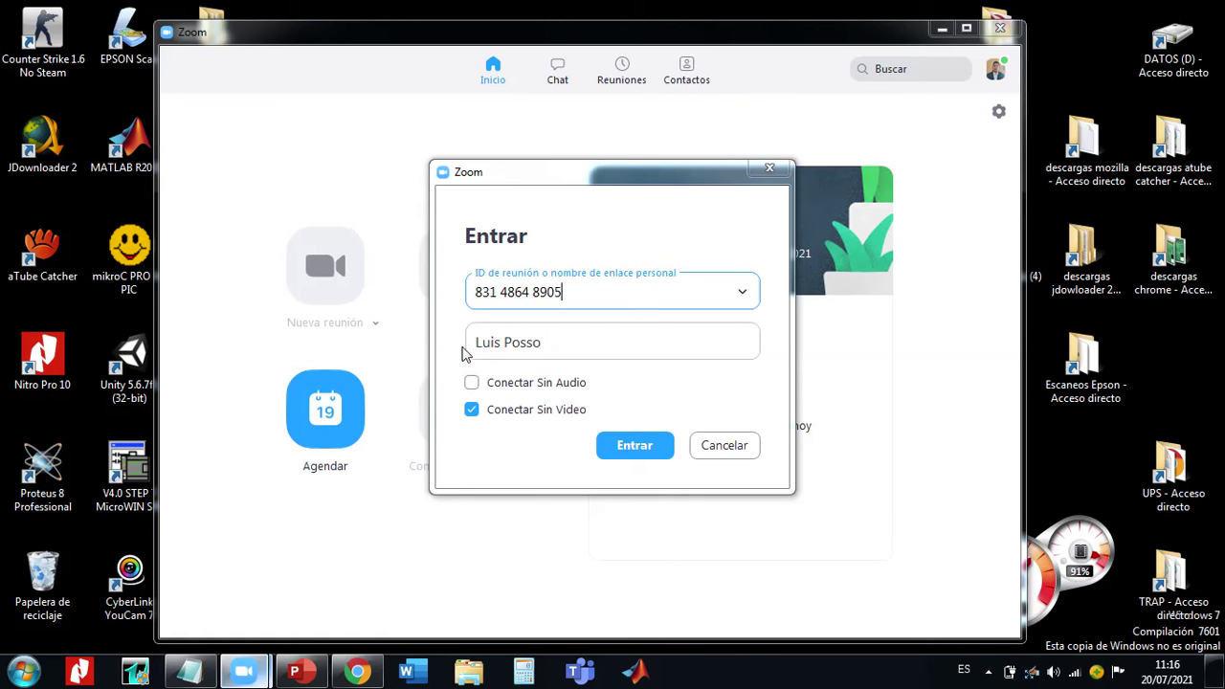
{"action": "left_click", "coordinate": [471, 383]}
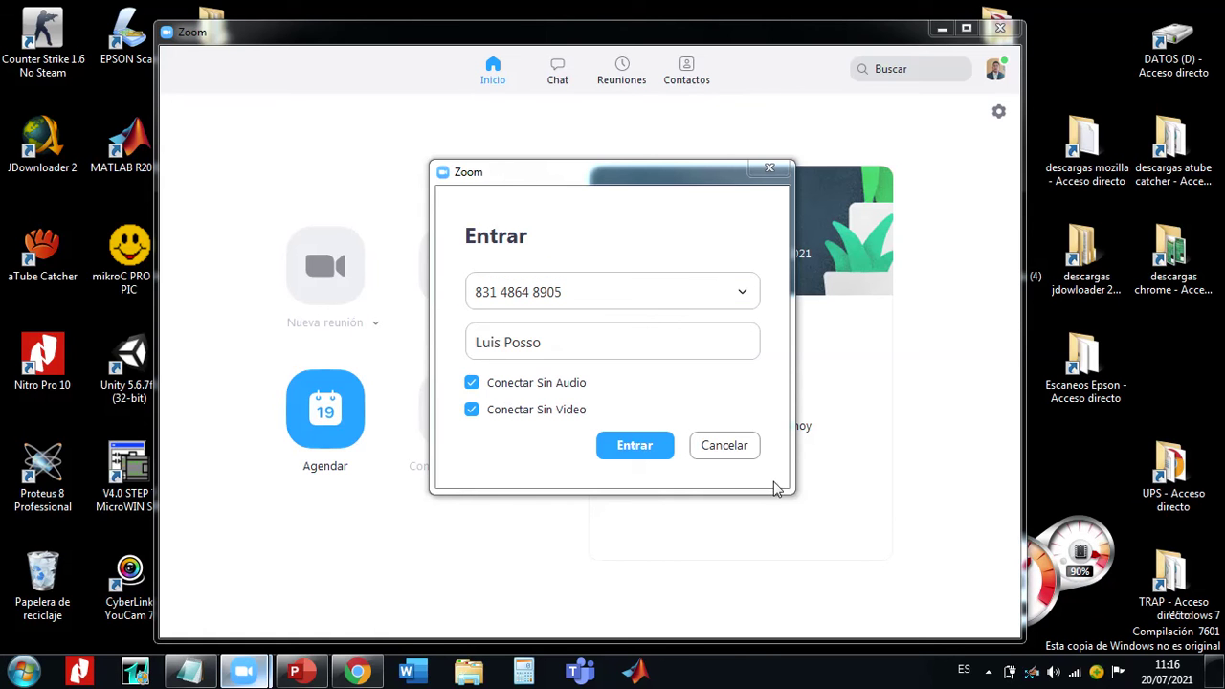
{"action": "left_click", "coordinate": [632, 447]}
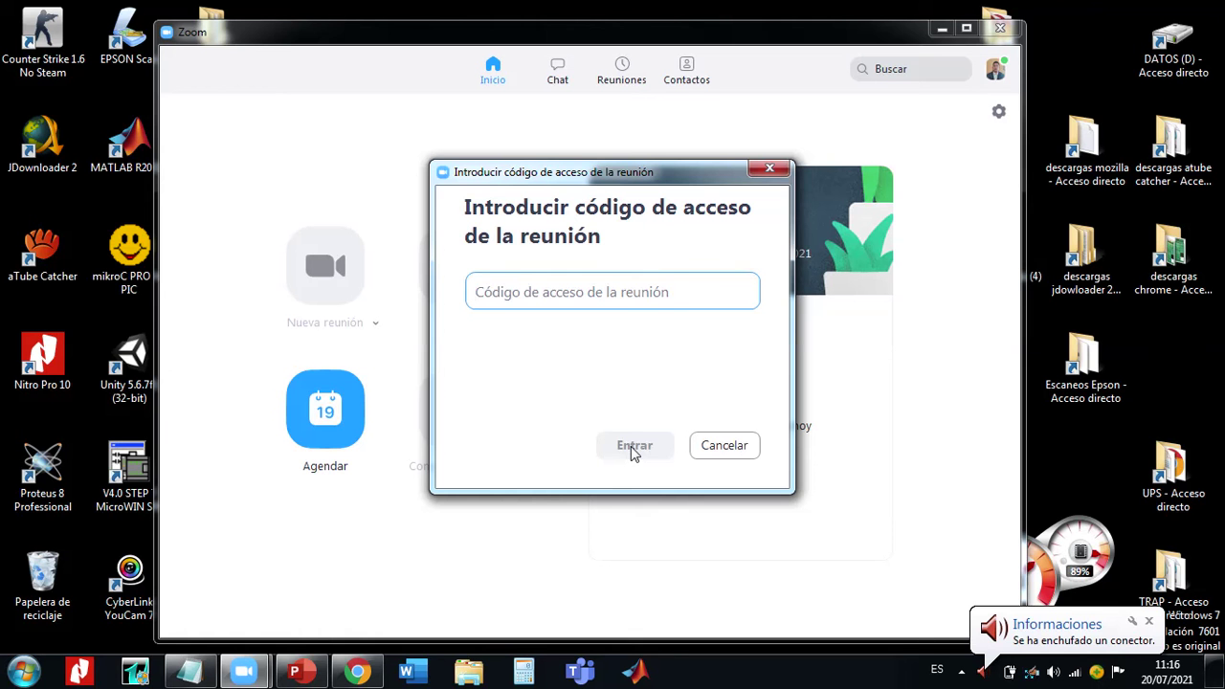
Enter the meeting passcode and join the meeting.
{"action": "type", "text": "*****"}
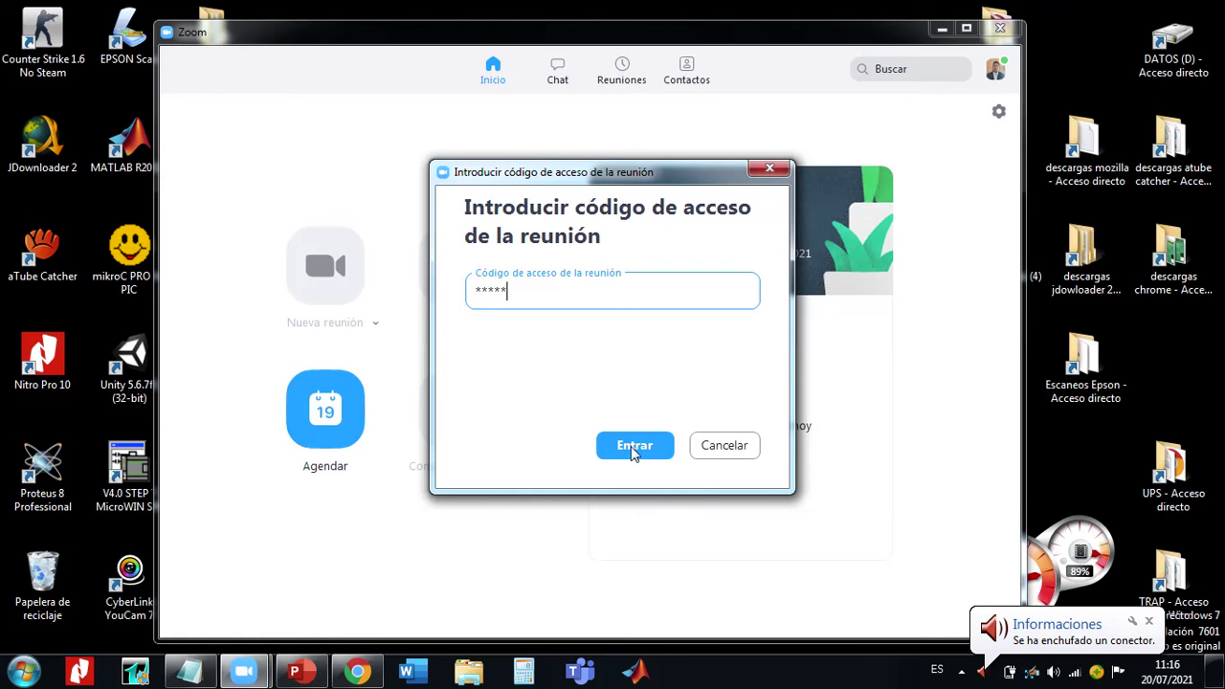
{"action": "type", "text": "***"}
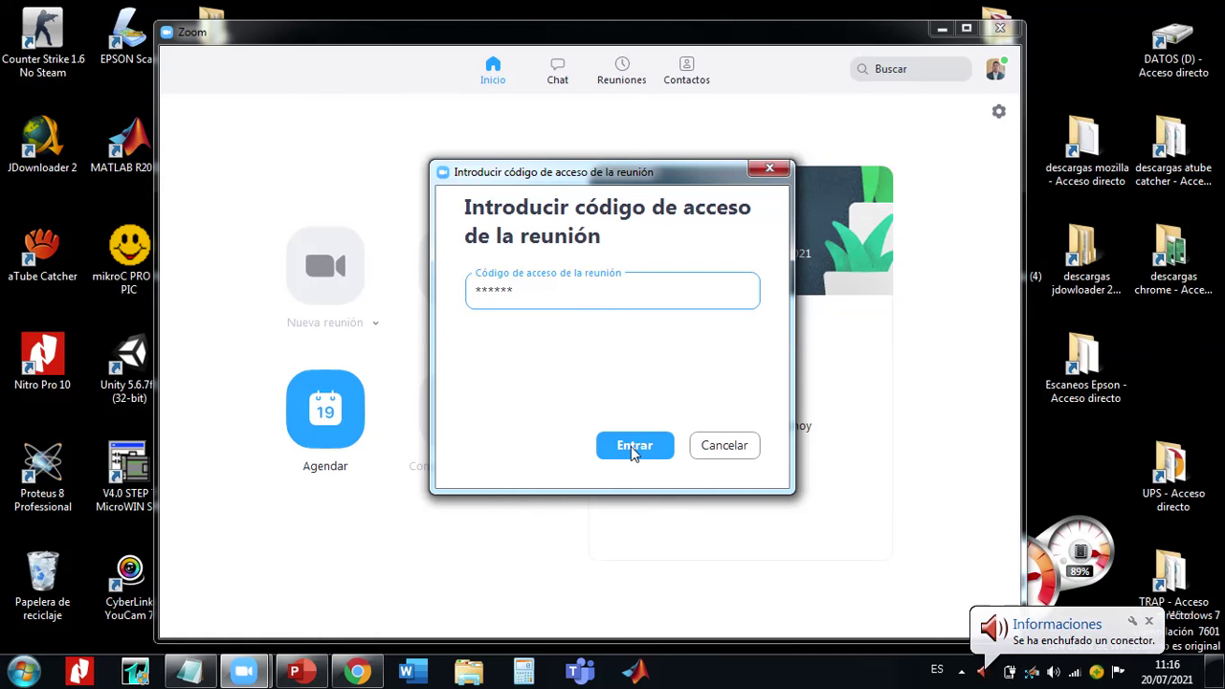
{"action": "left_click", "coordinate": [634, 446]}
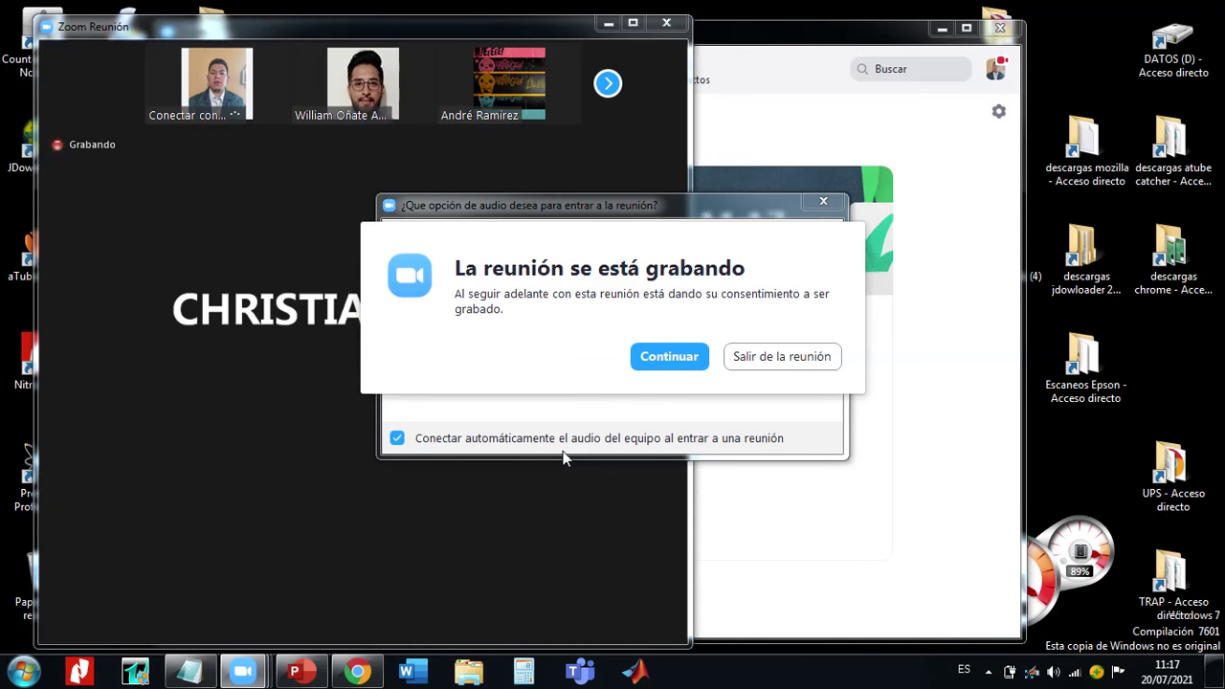
Accept the recording consent and join with computer audio, showing the meeting in full screen.
{"action": "left_click", "coordinate": [644, 356]}
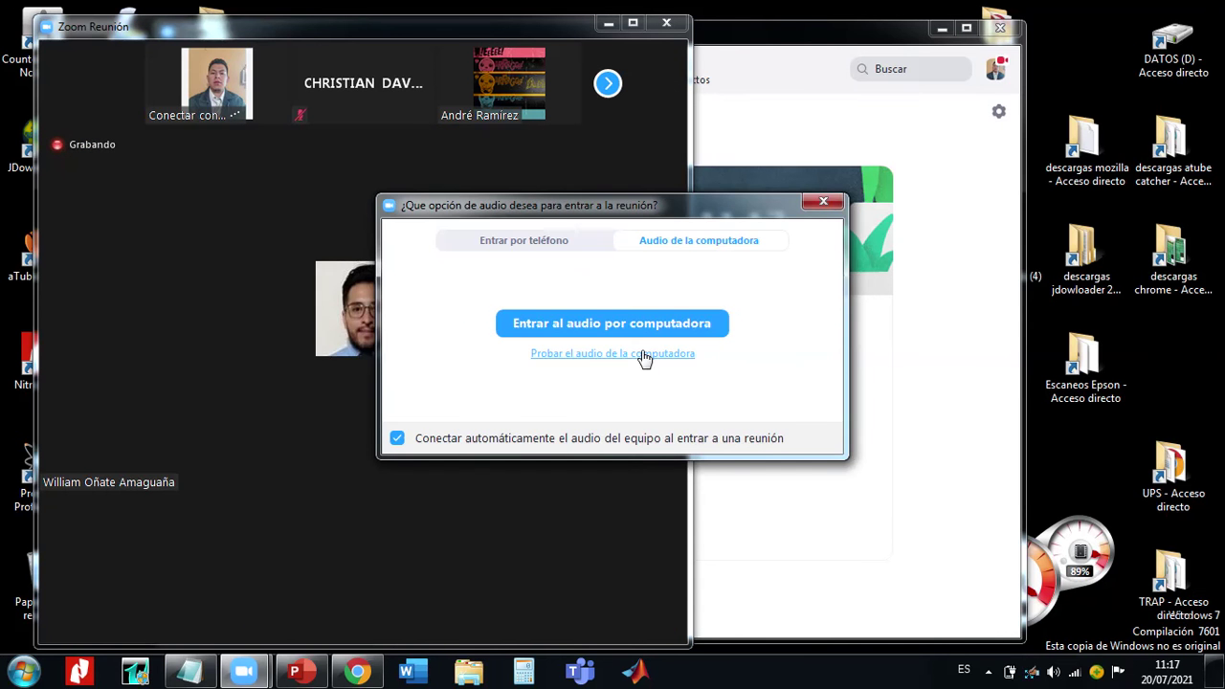
{"action": "left_click", "coordinate": [623, 322]}
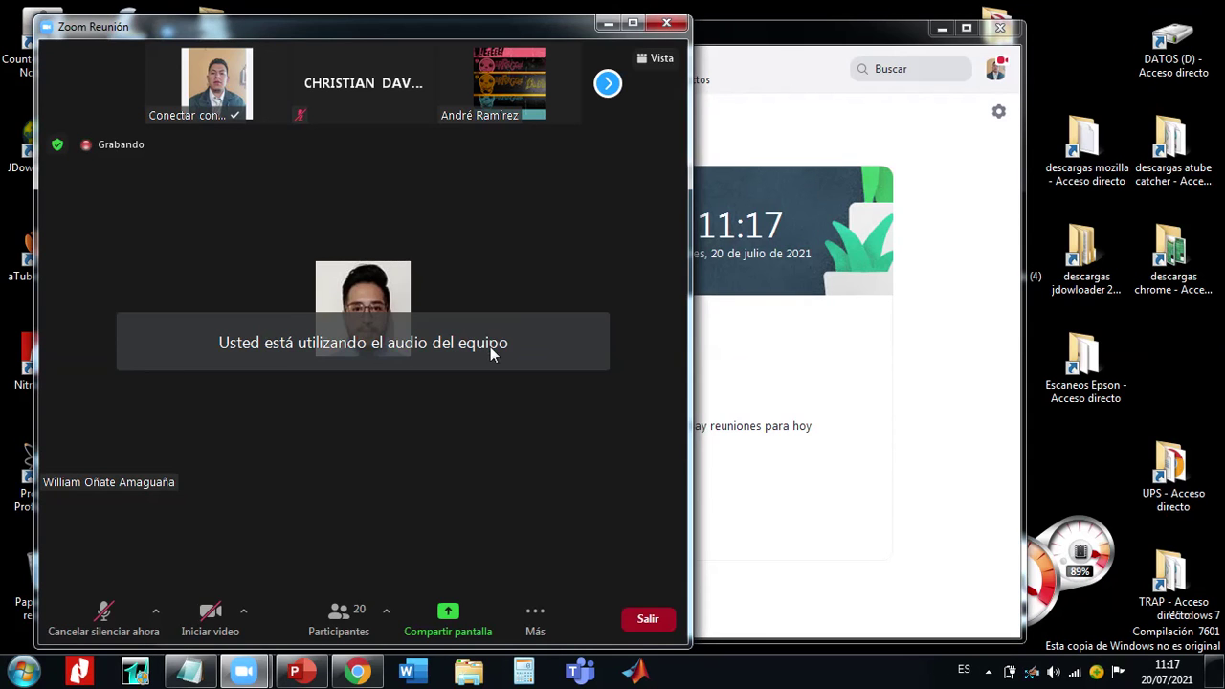
{"action": "double_click", "coordinate": [487, 400]}
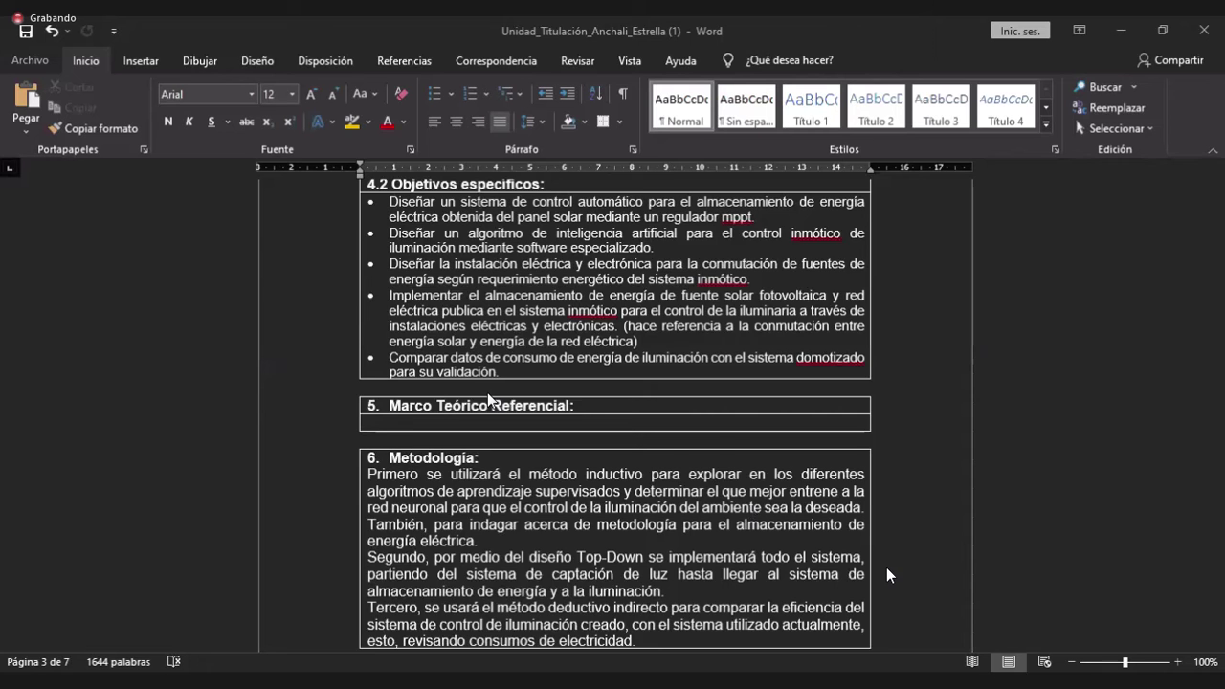
Review section 6, Metodología, in the shared degree-project document.
{"action": "scroll", "coordinate": [713, 540], "scroll_direction": "down", "scroll_amount": 1}
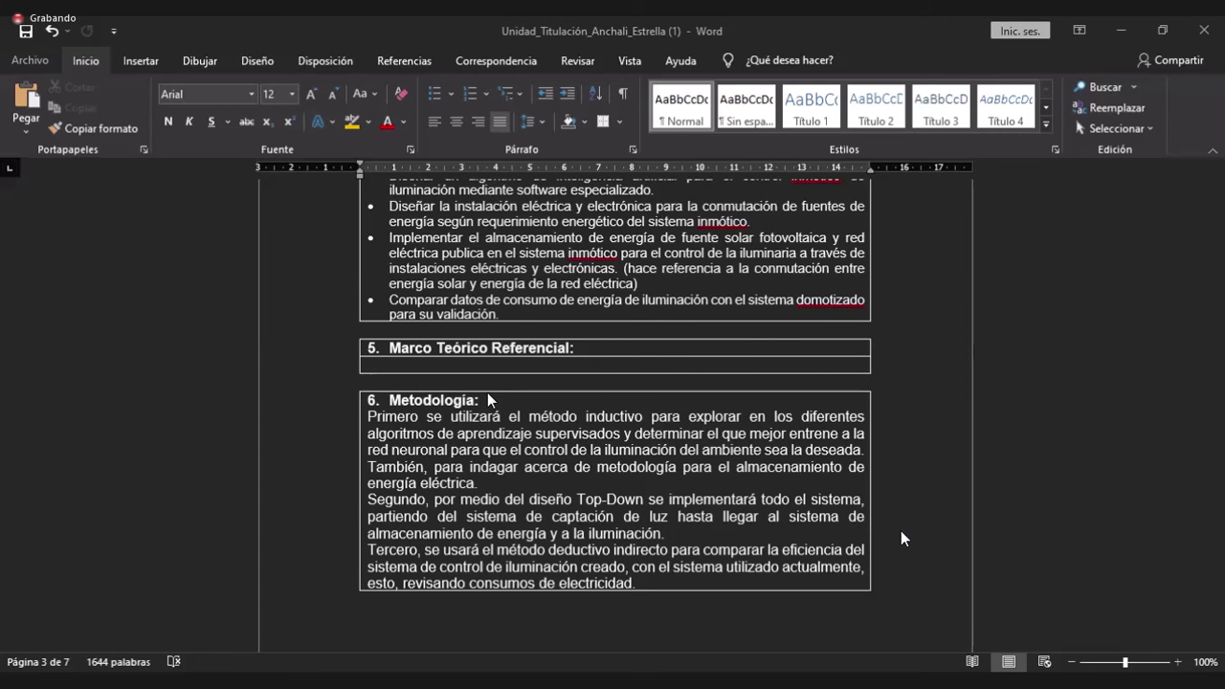
{"action": "scroll", "coordinate": [846, 532], "scroll_direction": "down", "scroll_amount": 1}
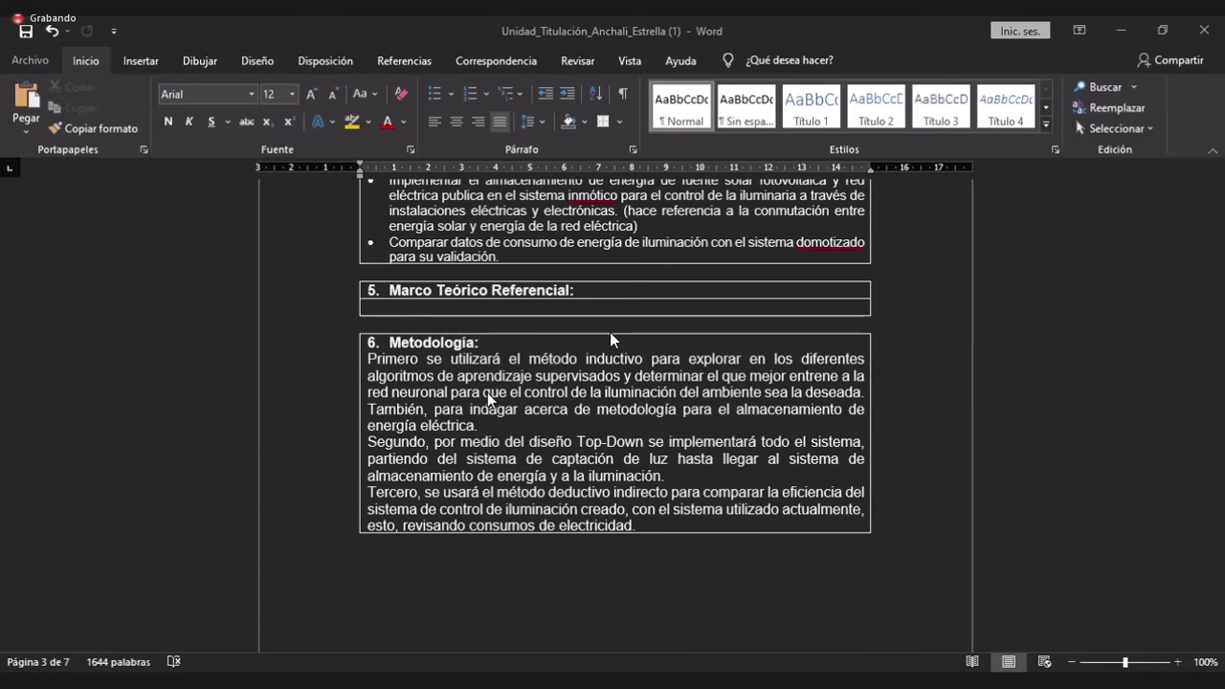
{"action": "scroll", "coordinate": [842, 528], "scroll_direction": "down", "scroll_amount": 4}
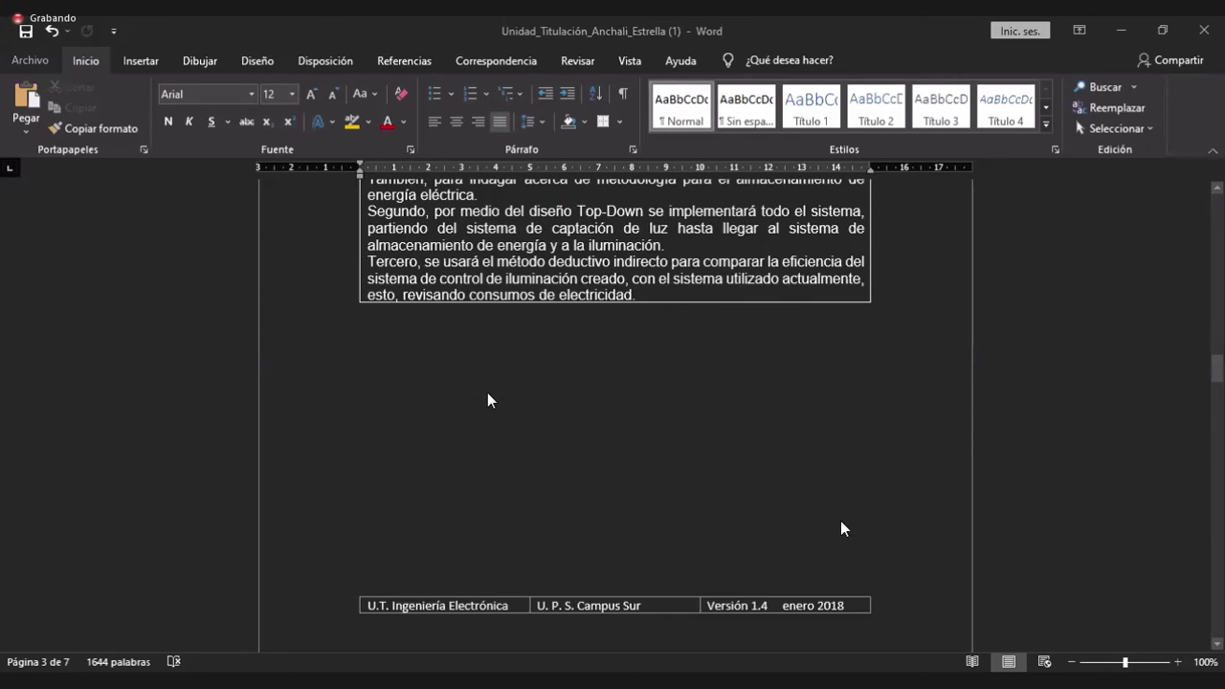
{"action": "scroll", "coordinate": [840, 528], "scroll_direction": "up", "scroll_amount": 1}
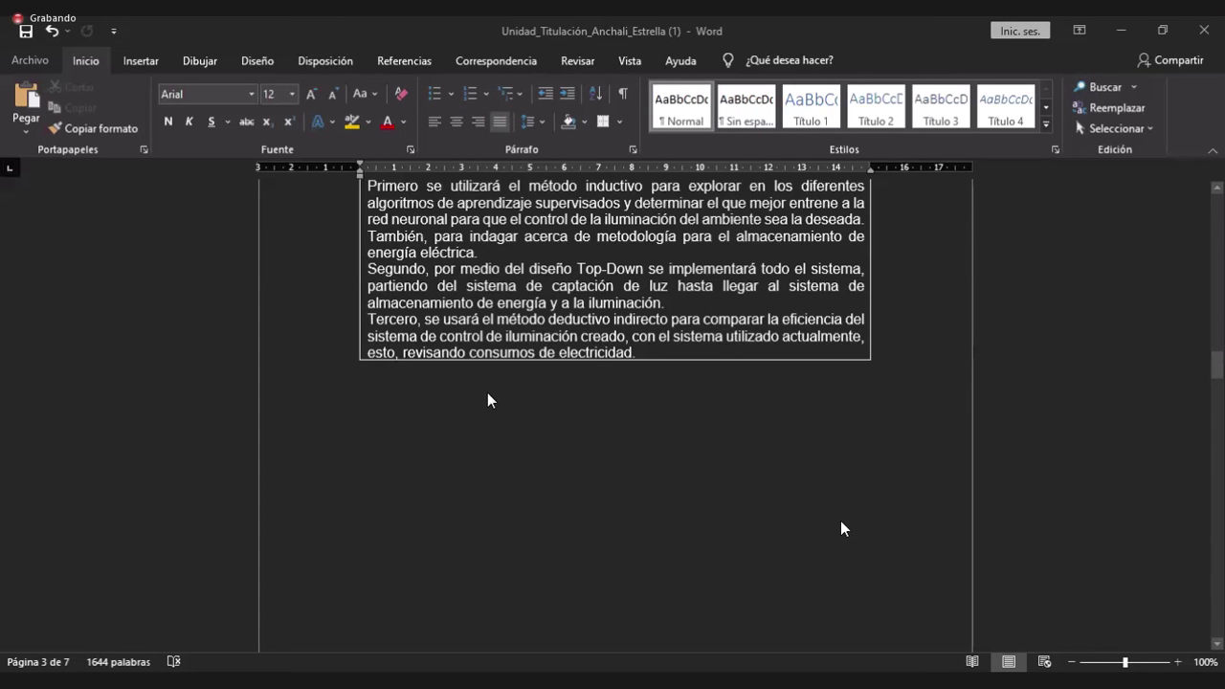
{"action": "scroll", "coordinate": [842, 528], "scroll_direction": "up", "scroll_amount": 2}
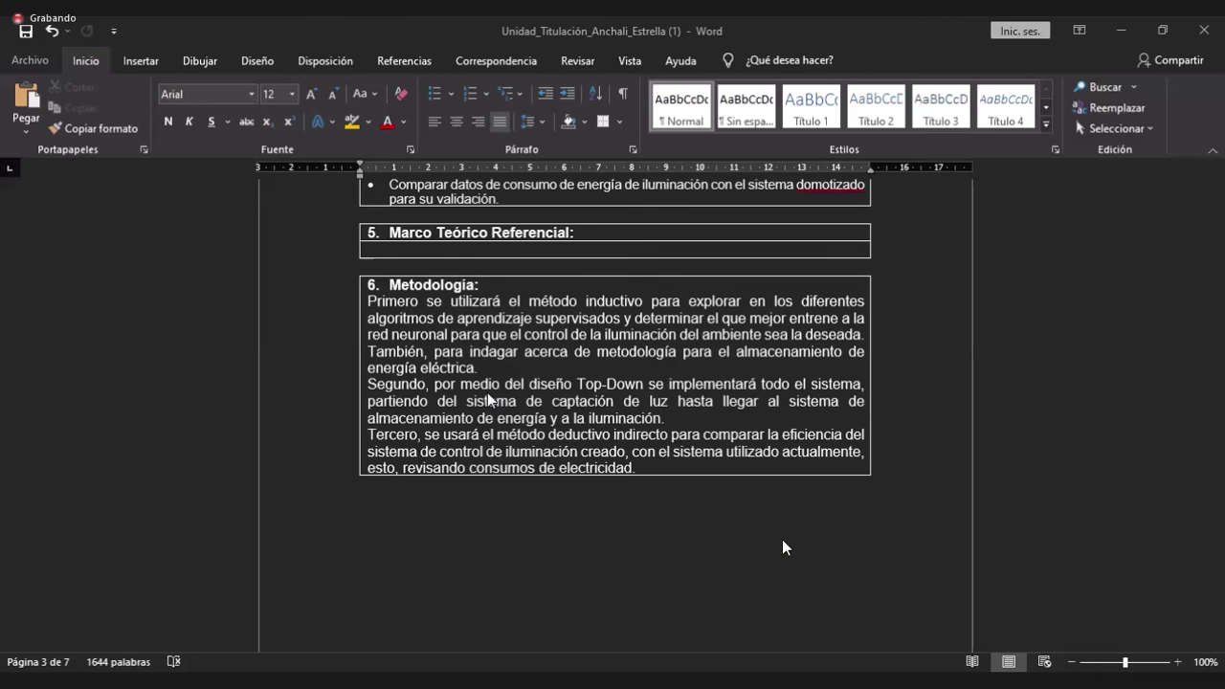
{"action": "scroll", "coordinate": [783, 541], "scroll_direction": "down", "scroll_amount": 1}
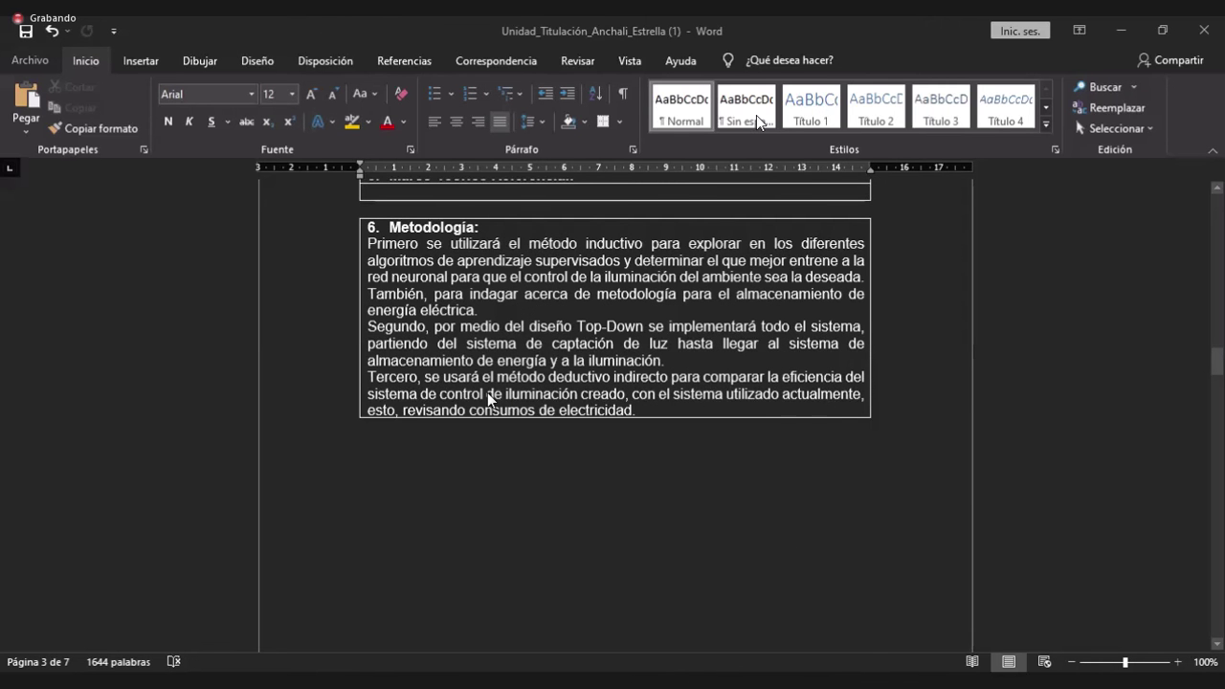
Review the schedule in section 7, Cronograma de actividades a desarrollar, from the first activity to the last.
{"action": "scroll", "coordinate": [809, 510], "scroll_direction": "down", "scroll_amount": 5}
{"action": "scroll", "coordinate": [821, 519], "scroll_direction": "down", "scroll_amount": 6}
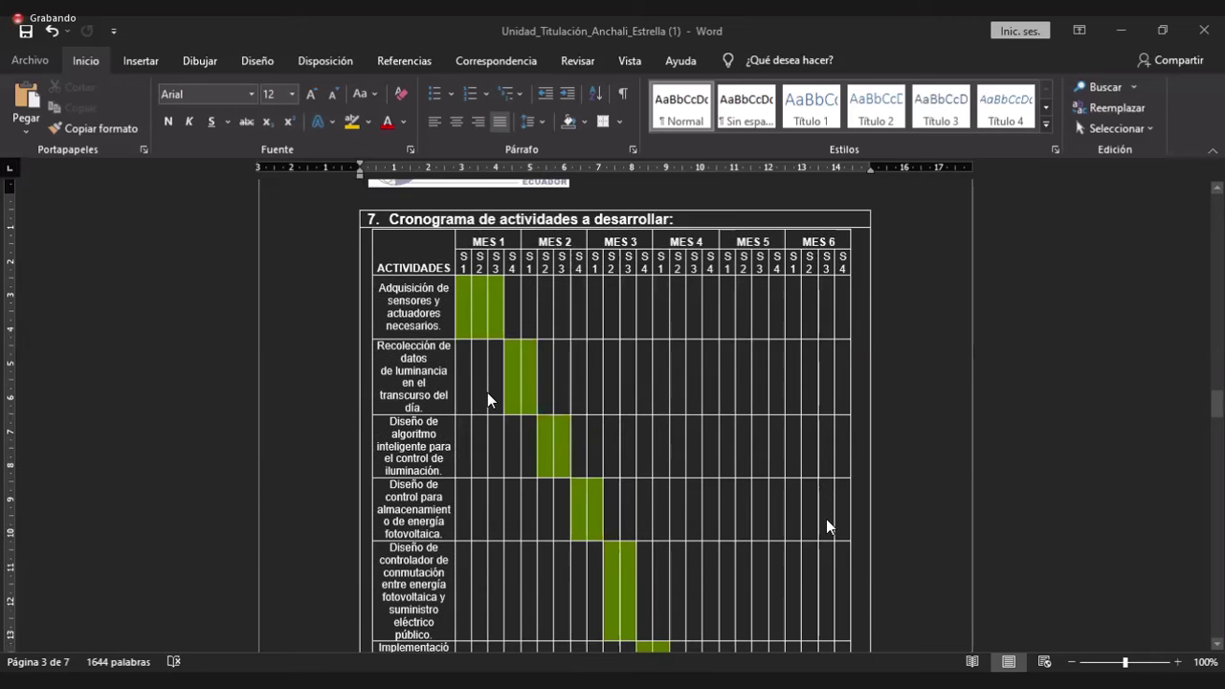
{"action": "scroll", "coordinate": [923, 547], "scroll_direction": "down", "scroll_amount": 1}
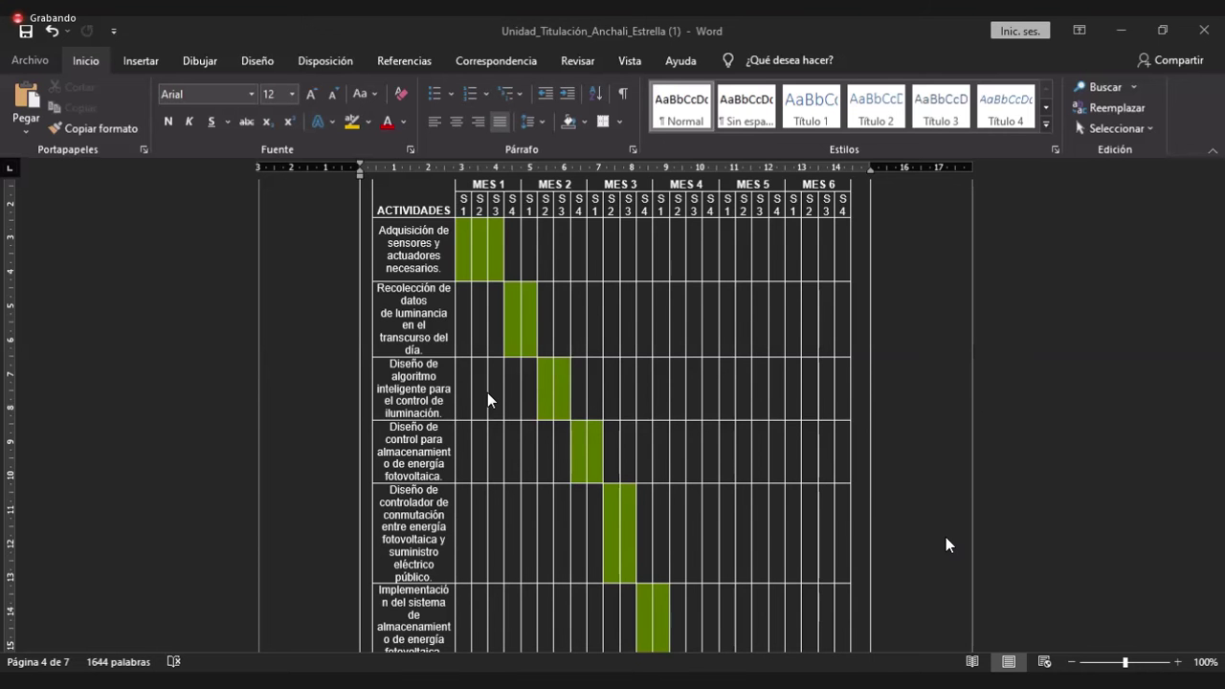
{"action": "scroll", "coordinate": [945, 538], "scroll_direction": "down", "scroll_amount": 4}
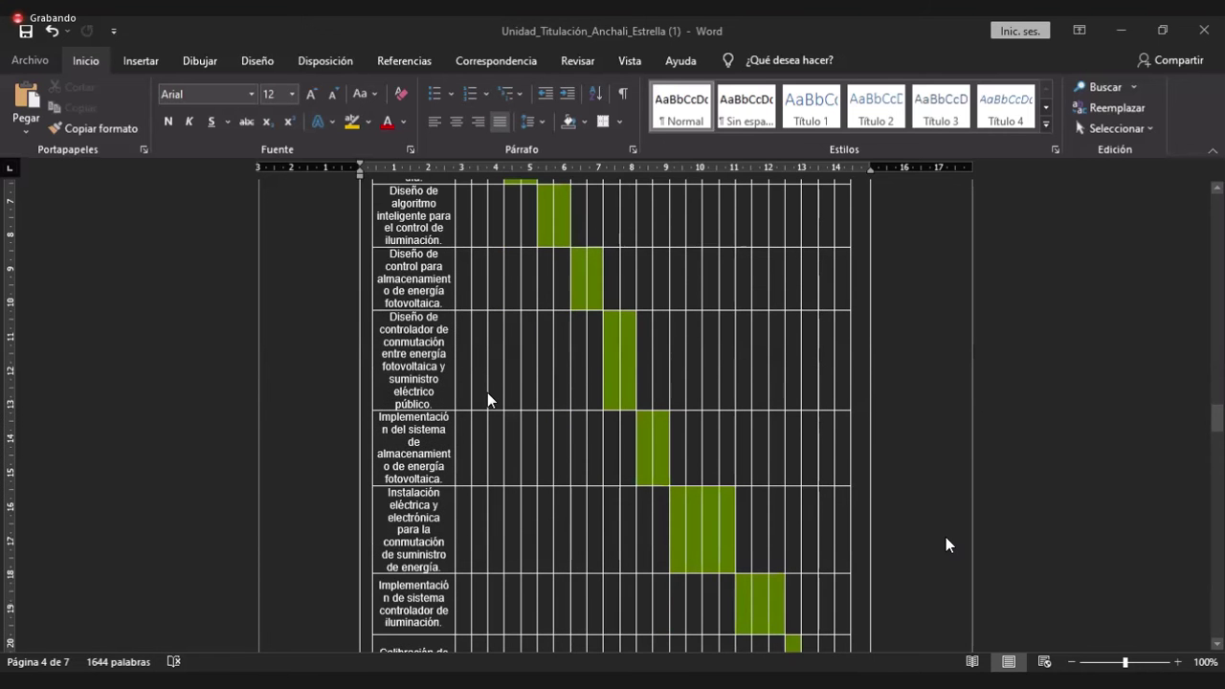
{"action": "scroll", "coordinate": [945, 537], "scroll_direction": "down", "scroll_amount": 4}
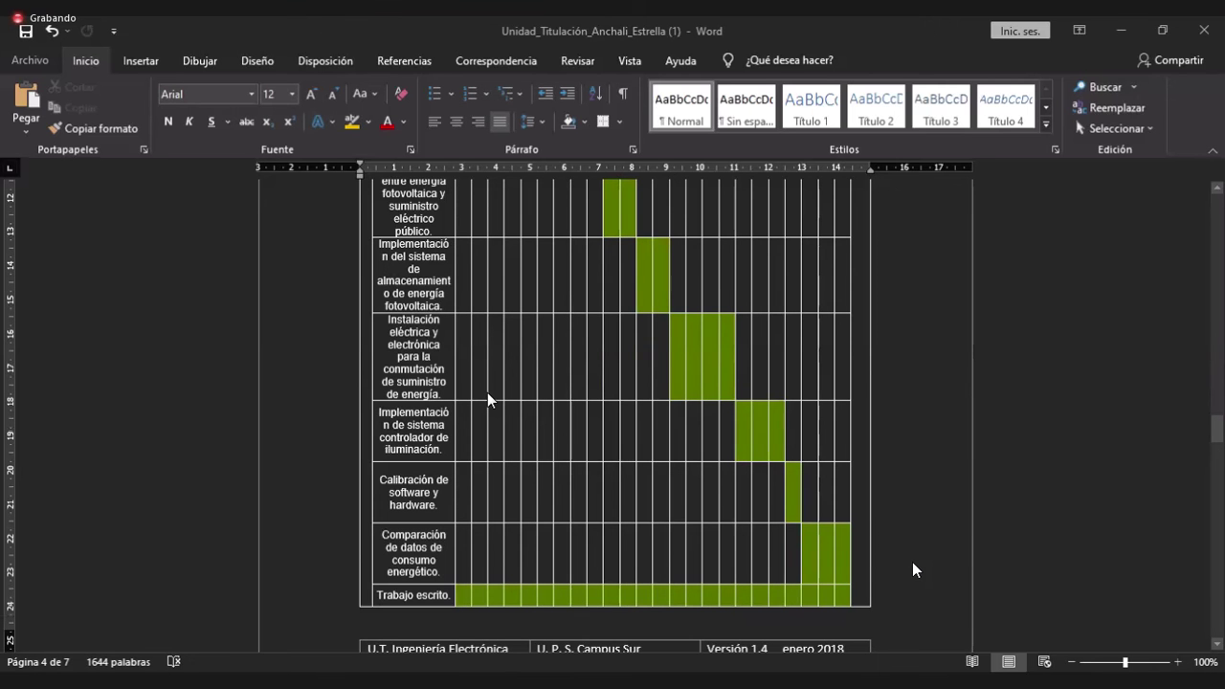
{"action": "scroll", "coordinate": [912, 563], "scroll_direction": "up", "scroll_amount": 4}
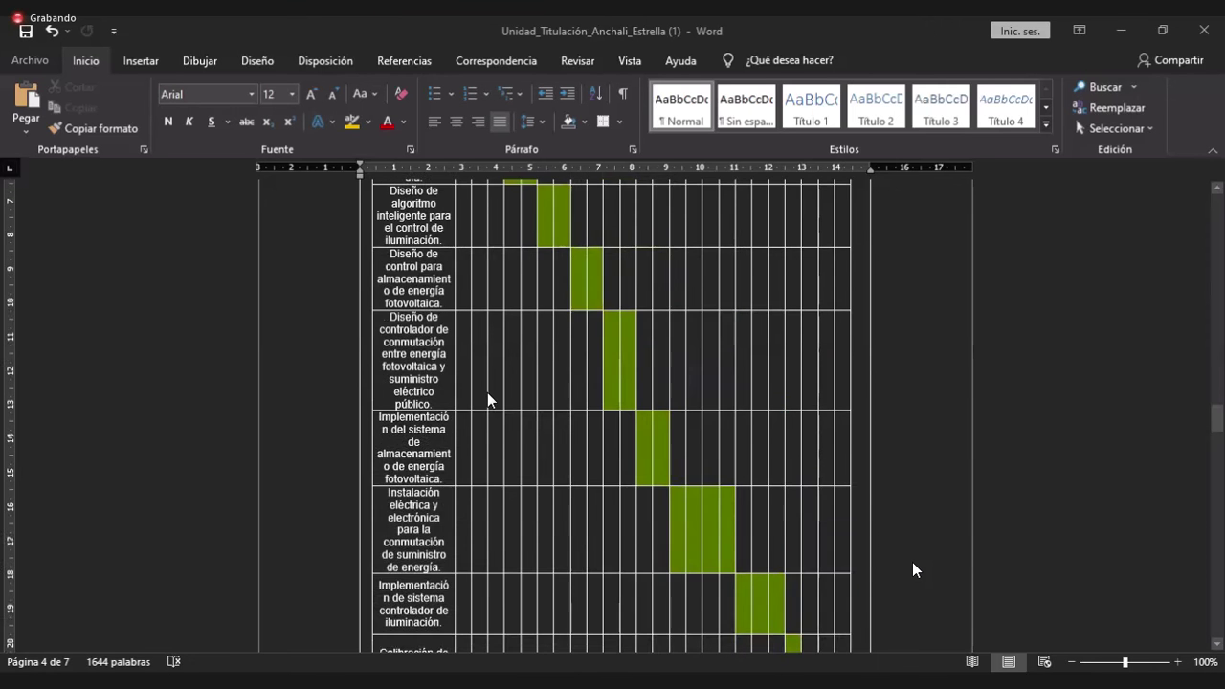
{"action": "scroll", "coordinate": [902, 411], "scroll_direction": "up", "scroll_amount": 5}
Examine the budget table in section 8, Presupuesto, with its elements, concepts and values.
{"action": "scroll", "coordinate": [833, 566], "scroll_direction": "down", "scroll_amount": 15}
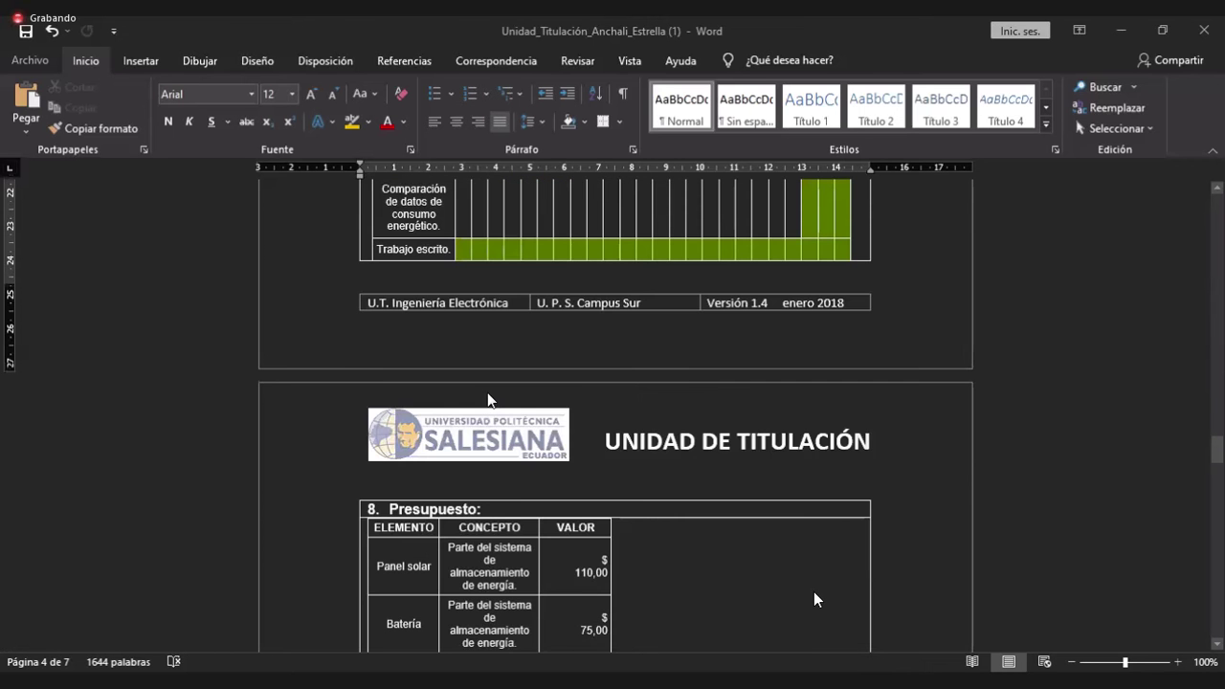
{"action": "scroll", "coordinate": [833, 565], "scroll_direction": "down", "scroll_amount": 5}
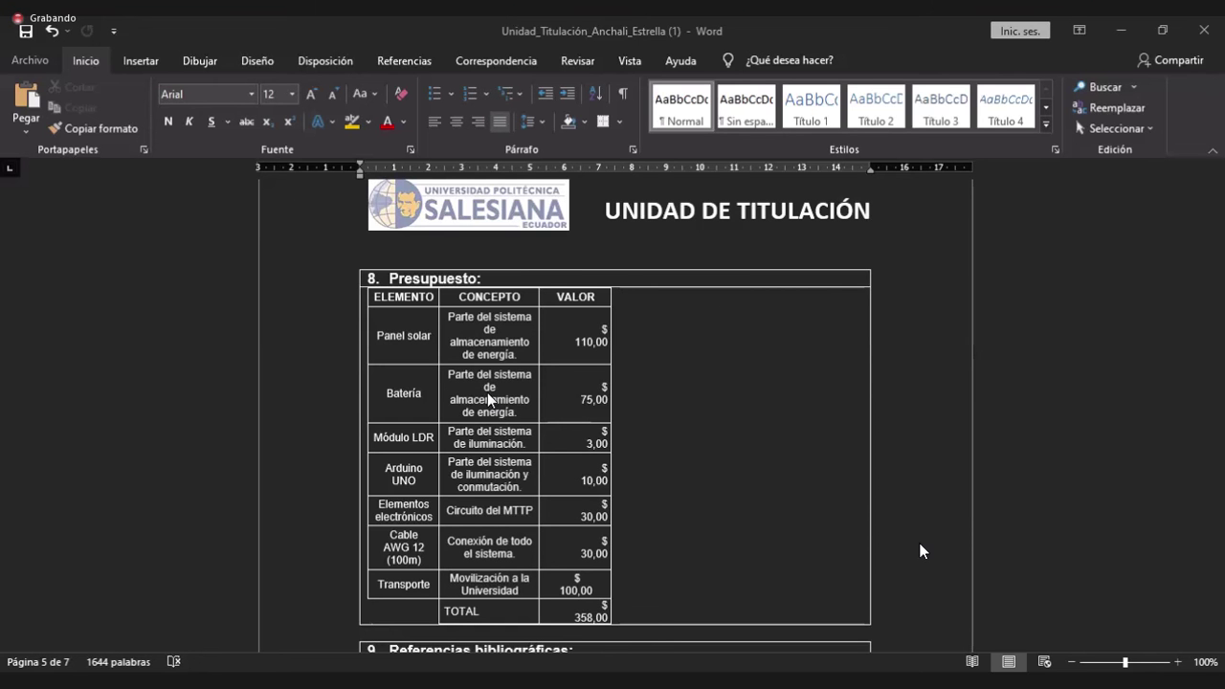
{"action": "left_click", "coordinate": [532, 509]}
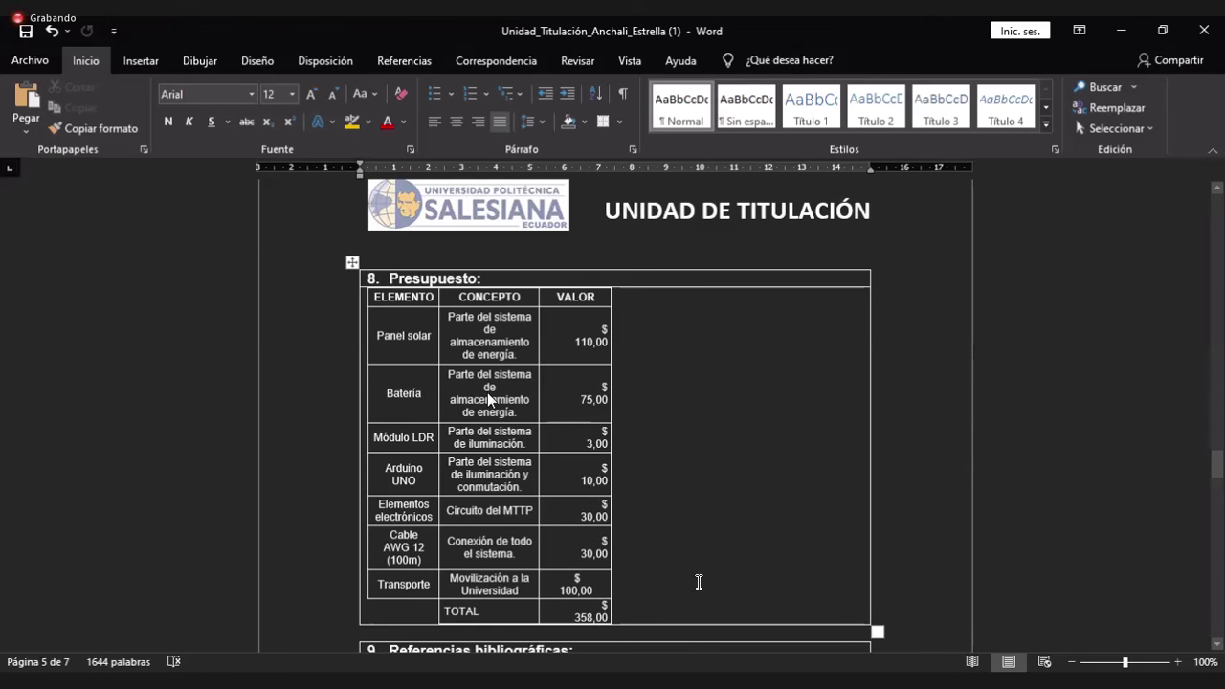
{"action": "scroll", "coordinate": [699, 582], "scroll_direction": "down", "scroll_amount": 1}
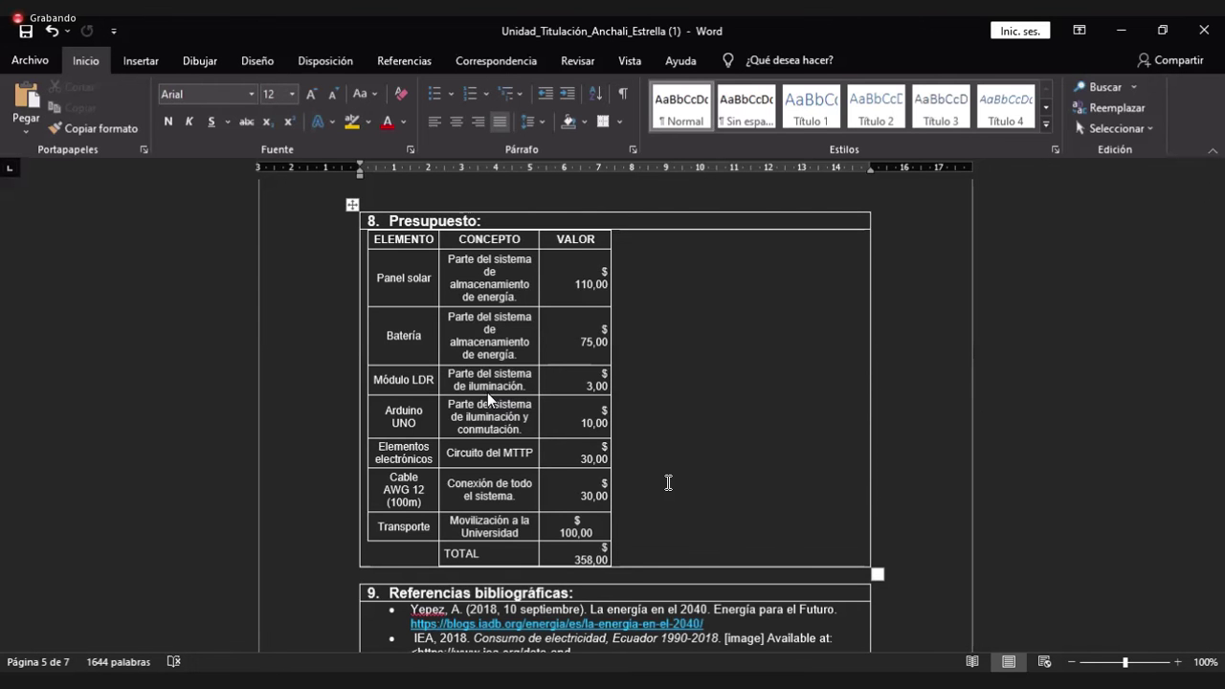
{"action": "scroll", "coordinate": [680, 517], "scroll_direction": "up", "scroll_amount": 1}
{"action": "scroll", "coordinate": [687, 577], "scroll_direction": "down", "scroll_amount": 1}
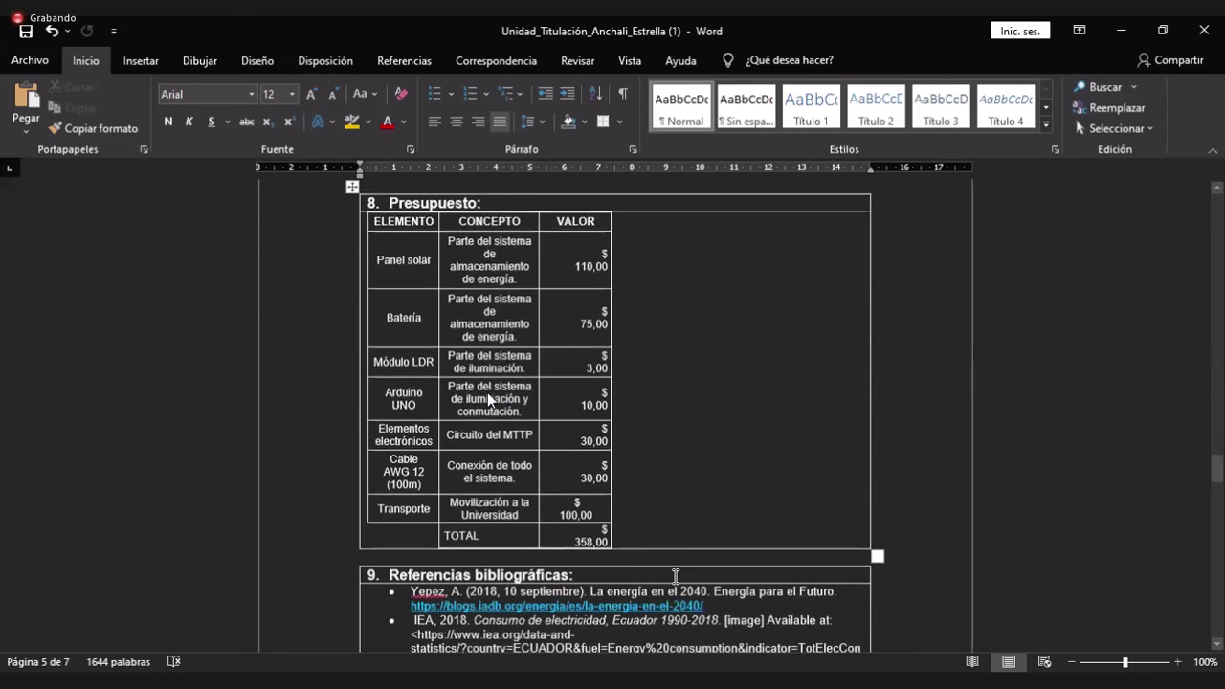
Look through the sources listed in section 9, Referencias bibliográficas, and the start of the signatures section.
{"action": "scroll", "coordinate": [760, 586], "scroll_direction": "down", "scroll_amount": 5}
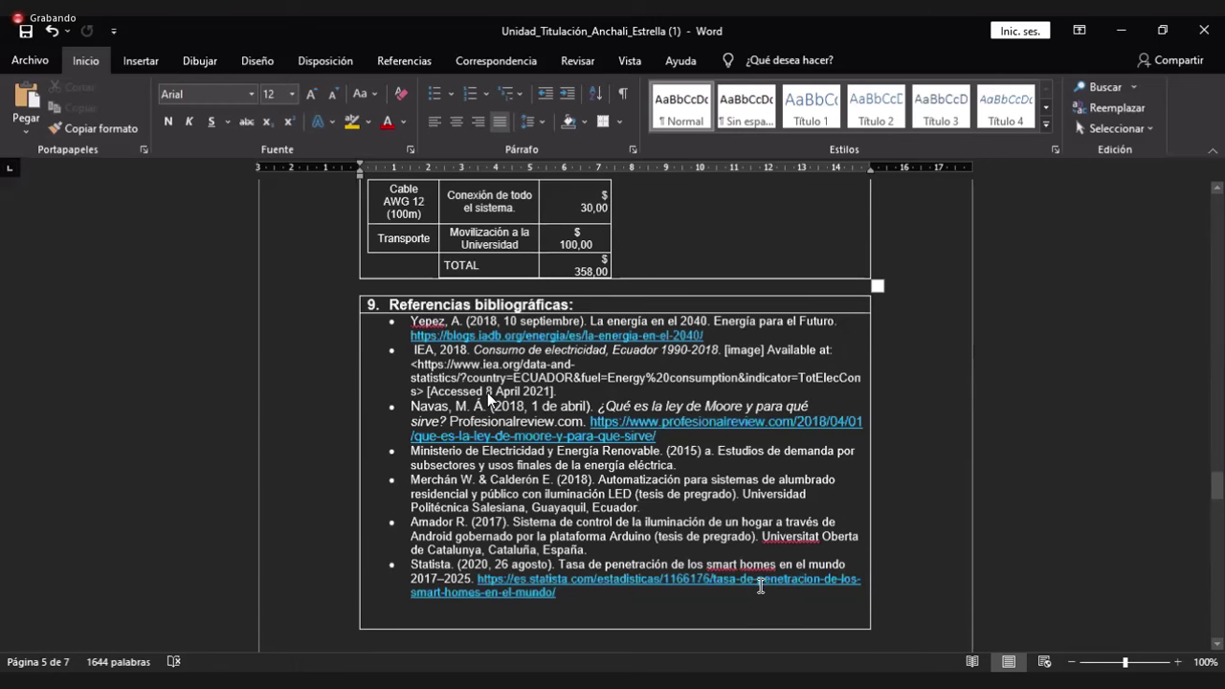
{"action": "scroll", "coordinate": [760, 585], "scroll_direction": "down", "scroll_amount": 1}
{"action": "scroll", "coordinate": [759, 586], "scroll_direction": "down", "scroll_amount": 7}
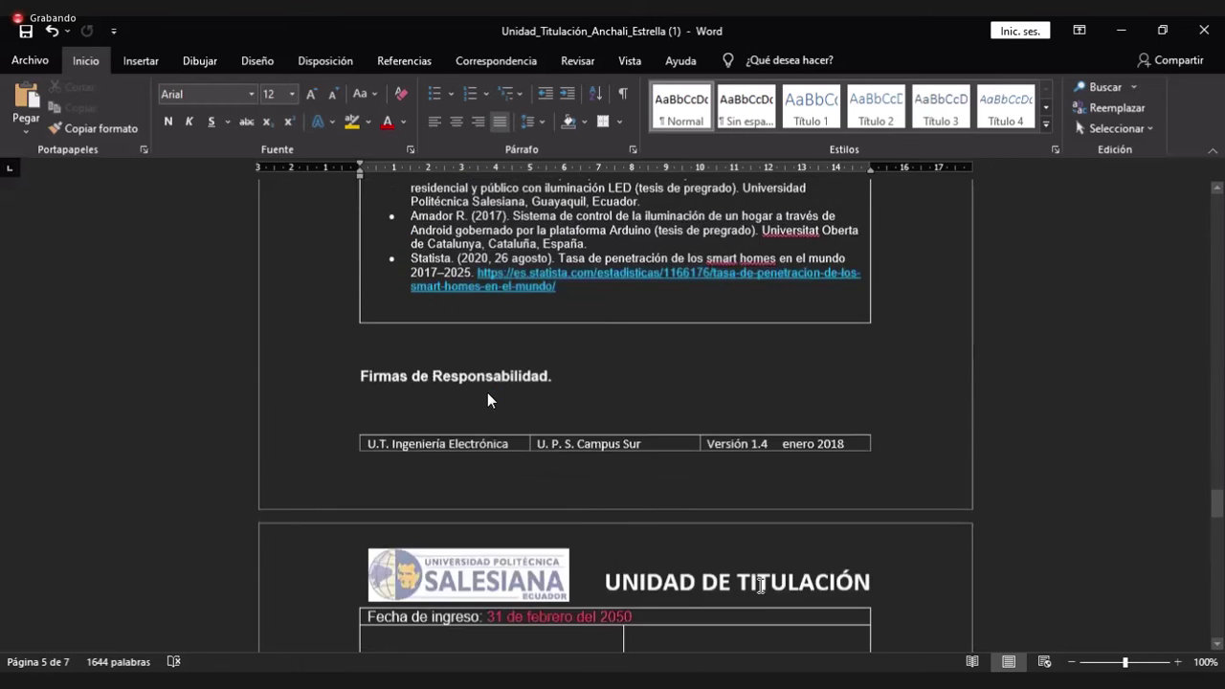
{"action": "scroll", "coordinate": [753, 584], "scroll_direction": "up", "scroll_amount": 5}
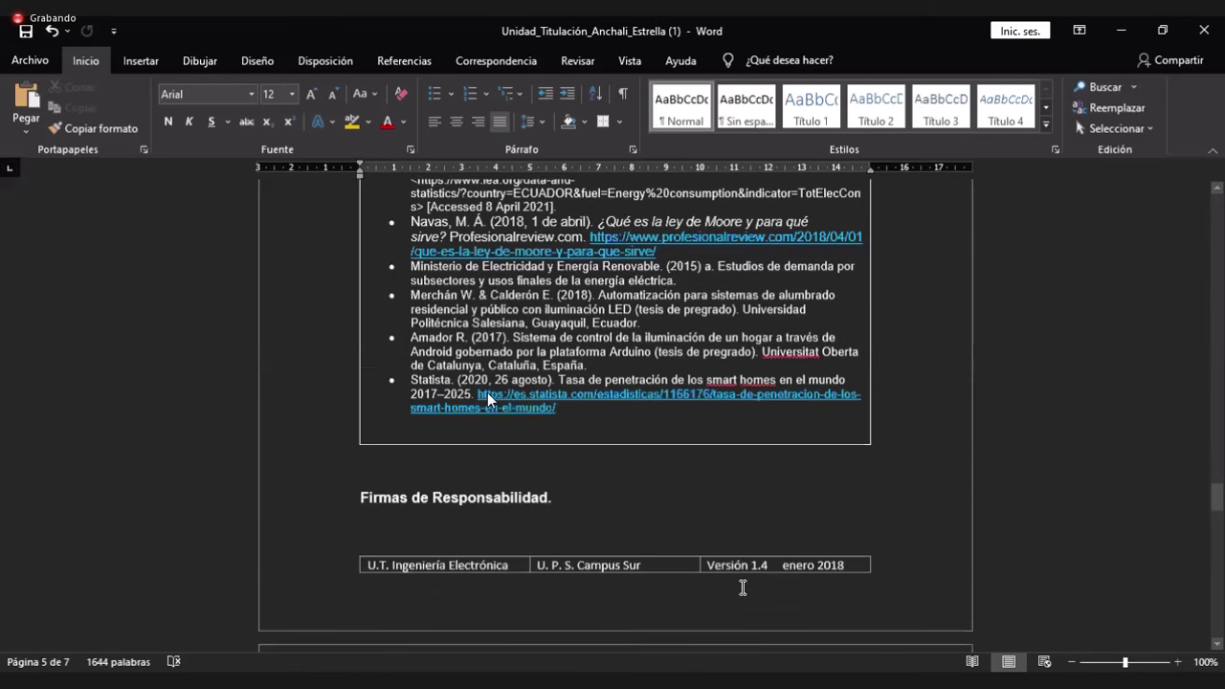
{"action": "scroll", "coordinate": [661, 543], "scroll_direction": "up", "scroll_amount": 1}
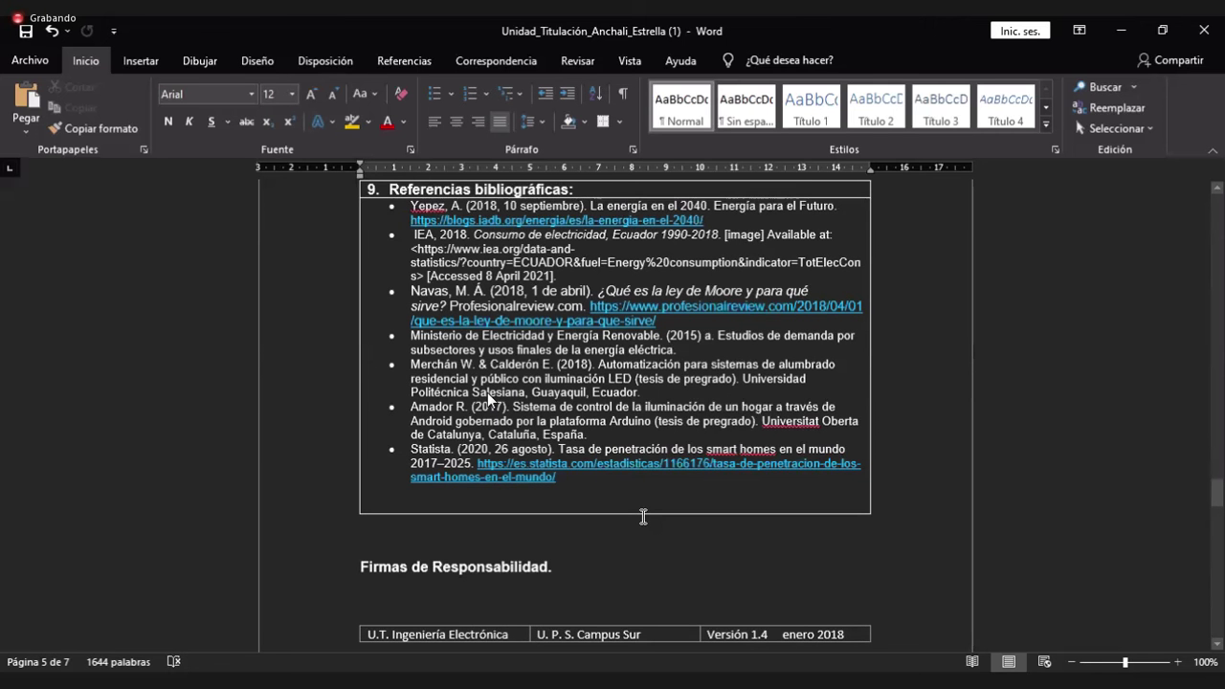
{"action": "scroll", "coordinate": [643, 521], "scroll_direction": "up", "scroll_amount": 1}
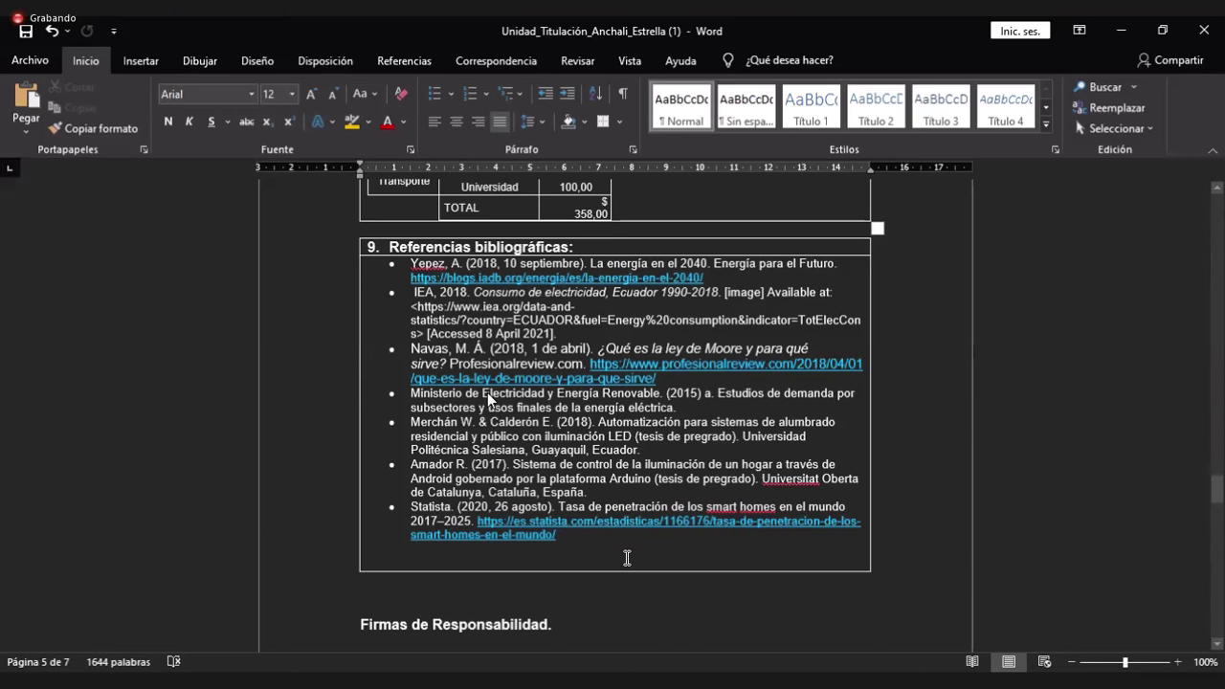
{"action": "scroll", "coordinate": [626, 558], "scroll_direction": "up", "scroll_amount": 1}
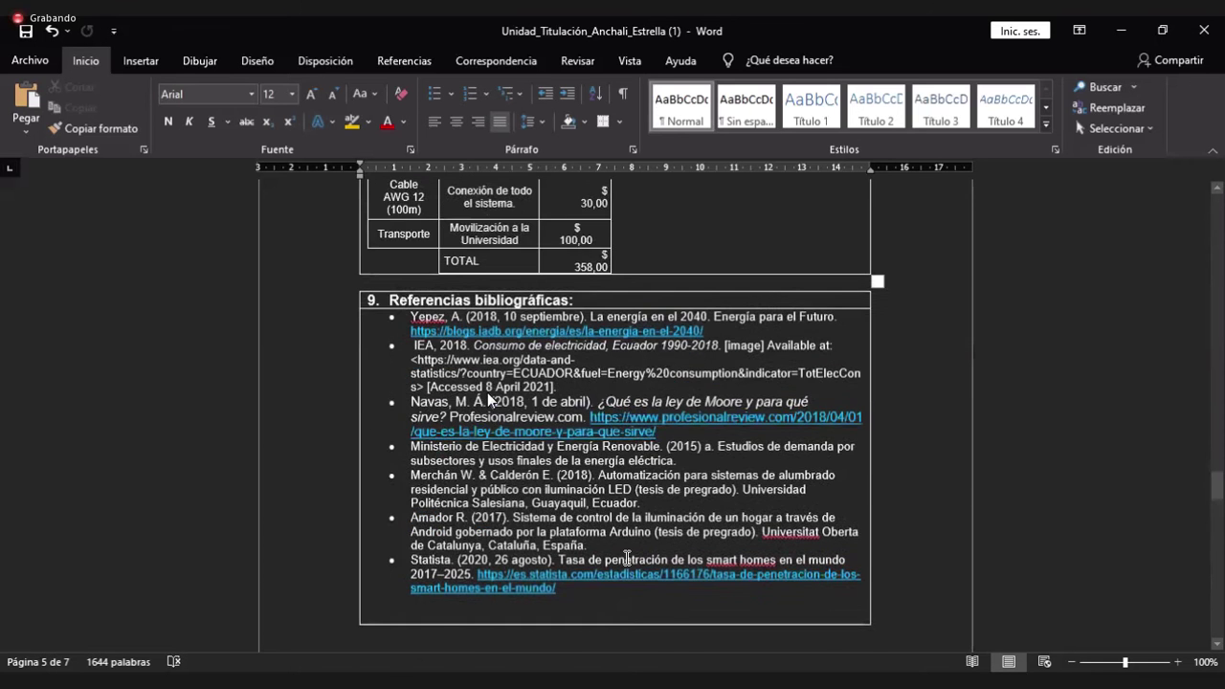
{"action": "scroll", "coordinate": [627, 558], "scroll_direction": "up", "scroll_amount": 4}
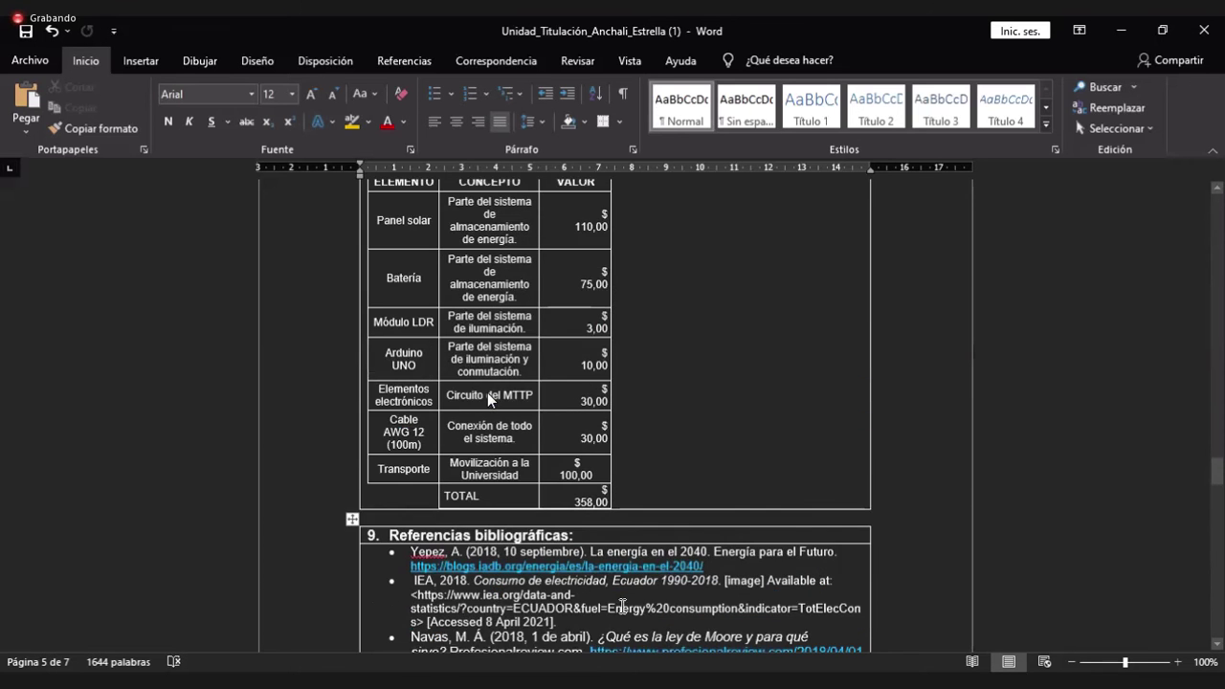
{"action": "scroll", "coordinate": [499, 604], "scroll_direction": "down", "scroll_amount": 2}
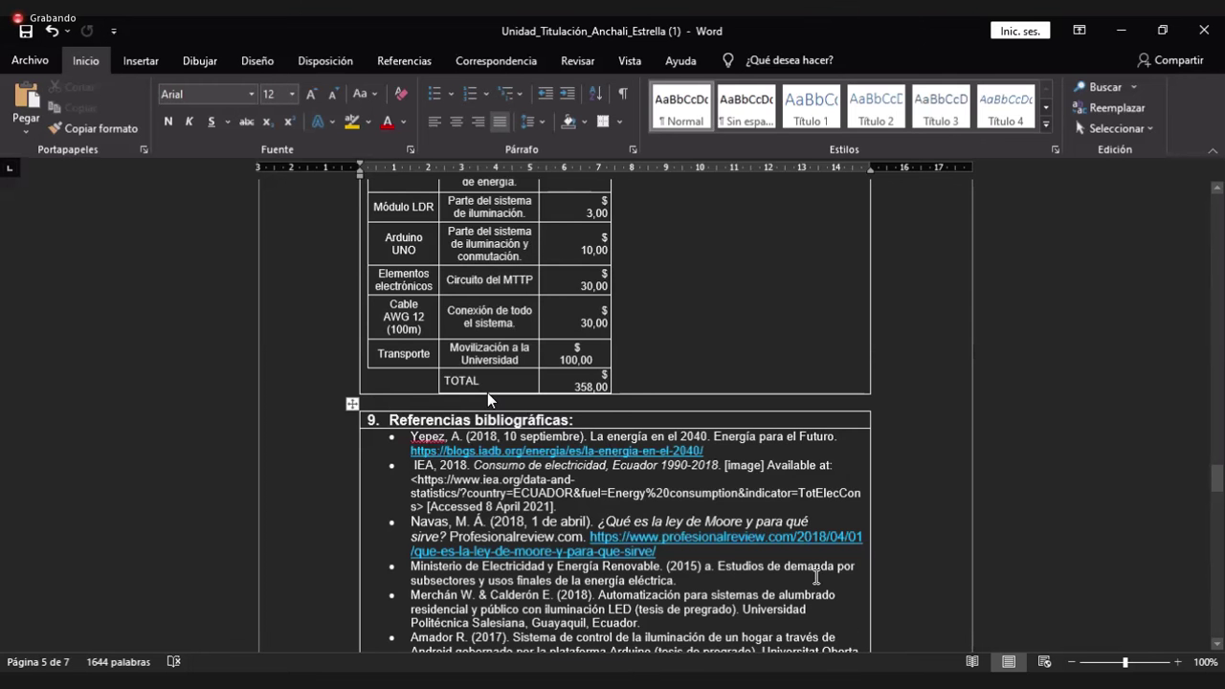
Go back to the start of the activity schedule in section 7.
{"action": "scroll", "coordinate": [818, 574], "scroll_direction": "up", "scroll_amount": 2}
{"action": "scroll", "coordinate": [818, 574], "scroll_direction": "up", "scroll_amount": 10}
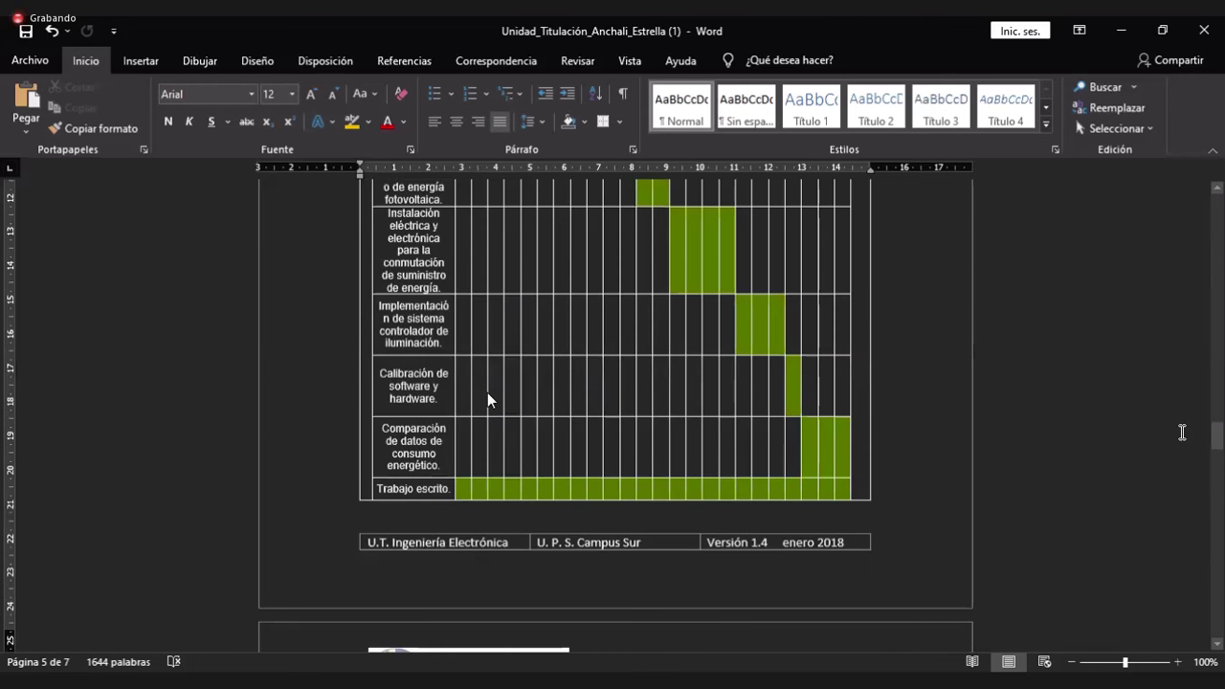
{"action": "scroll", "coordinate": [957, 521], "scroll_direction": "up", "scroll_amount": 5}
{"action": "scroll", "coordinate": [936, 540], "scroll_direction": "up", "scroll_amount": 5}
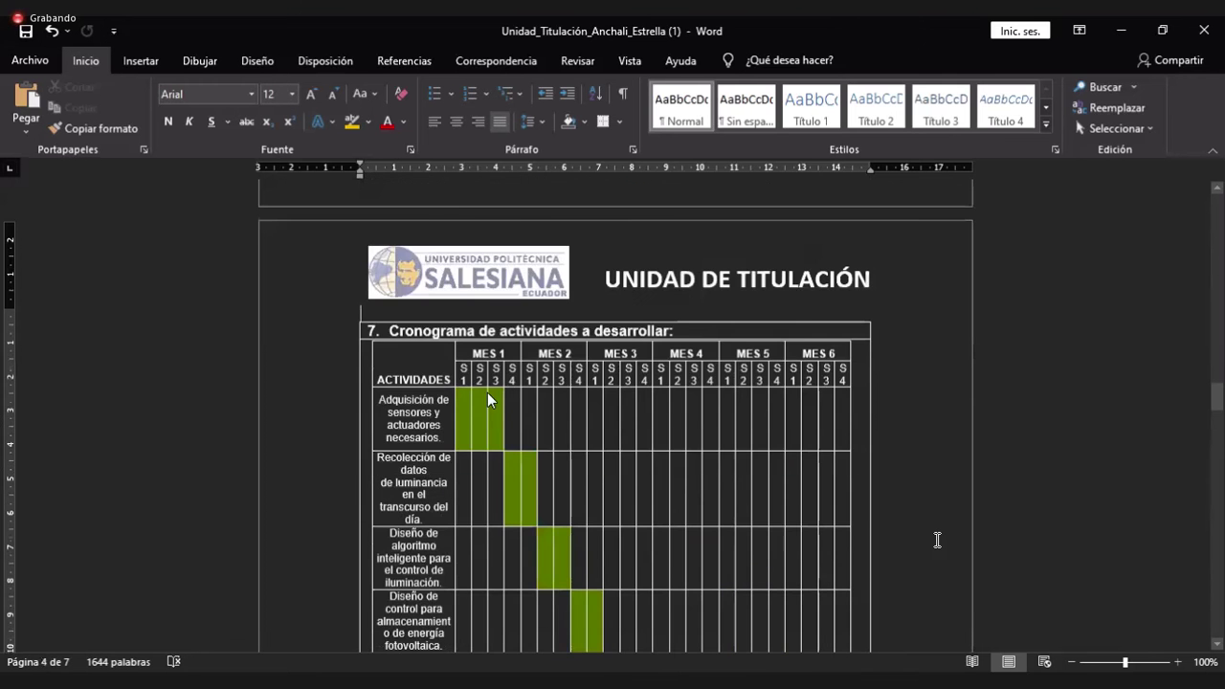
Go back to the first page and look over section 1, Título del Proyecto, and the start of section 2, Problema de estudio.
{"action": "scroll", "coordinate": [930, 541], "scroll_direction": "up", "scroll_amount": 8}
{"action": "scroll", "coordinate": [923, 544], "scroll_direction": "up", "scroll_amount": 9}
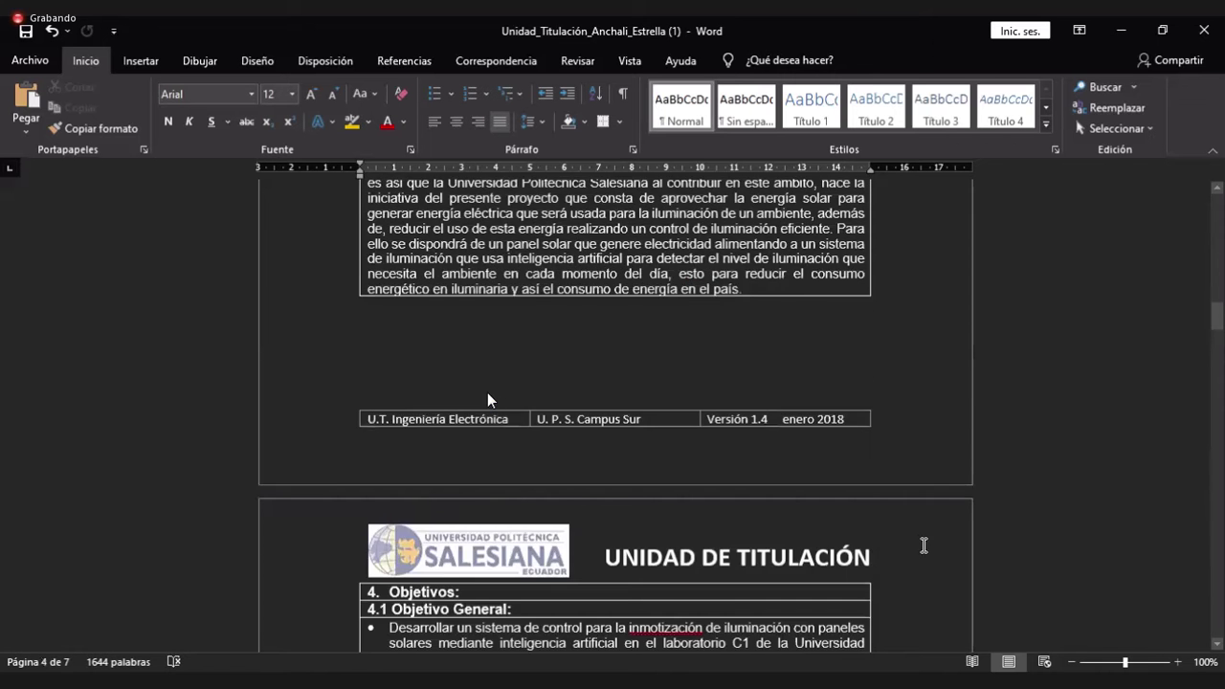
{"action": "scroll", "coordinate": [923, 544], "scroll_direction": "up", "scroll_amount": 10}
{"action": "scroll", "coordinate": [921, 544], "scroll_direction": "up", "scroll_amount": 7}
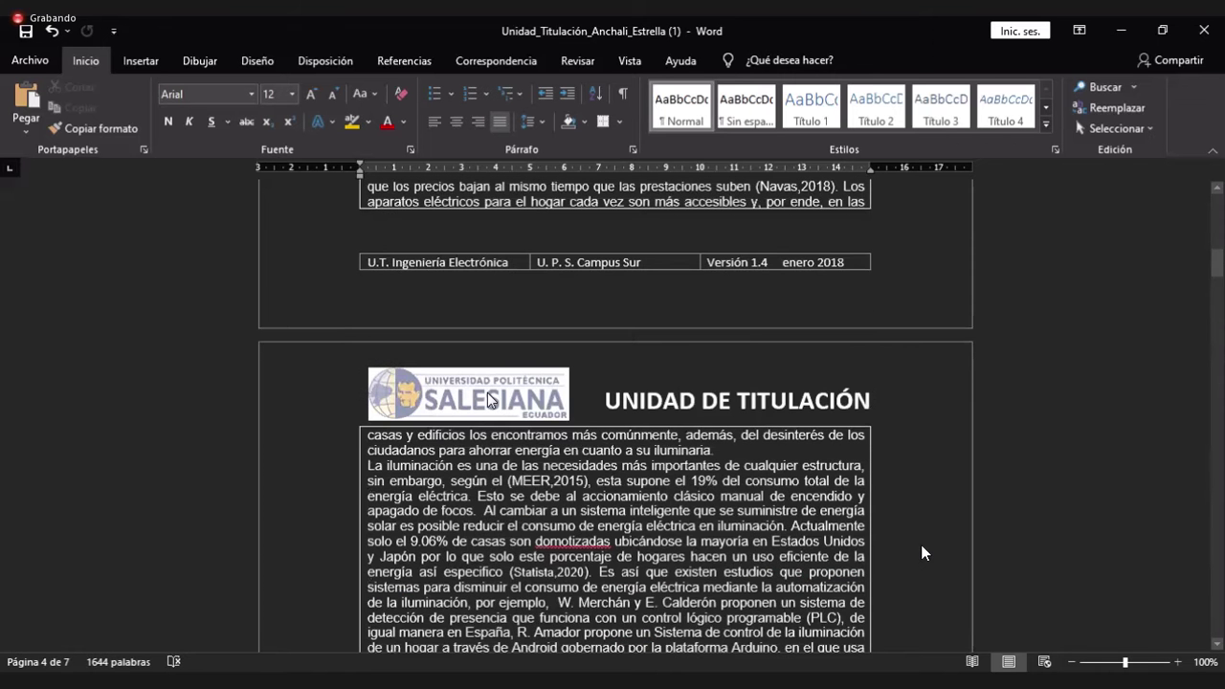
{"action": "scroll", "coordinate": [914, 551], "scroll_direction": "up", "scroll_amount": 8}
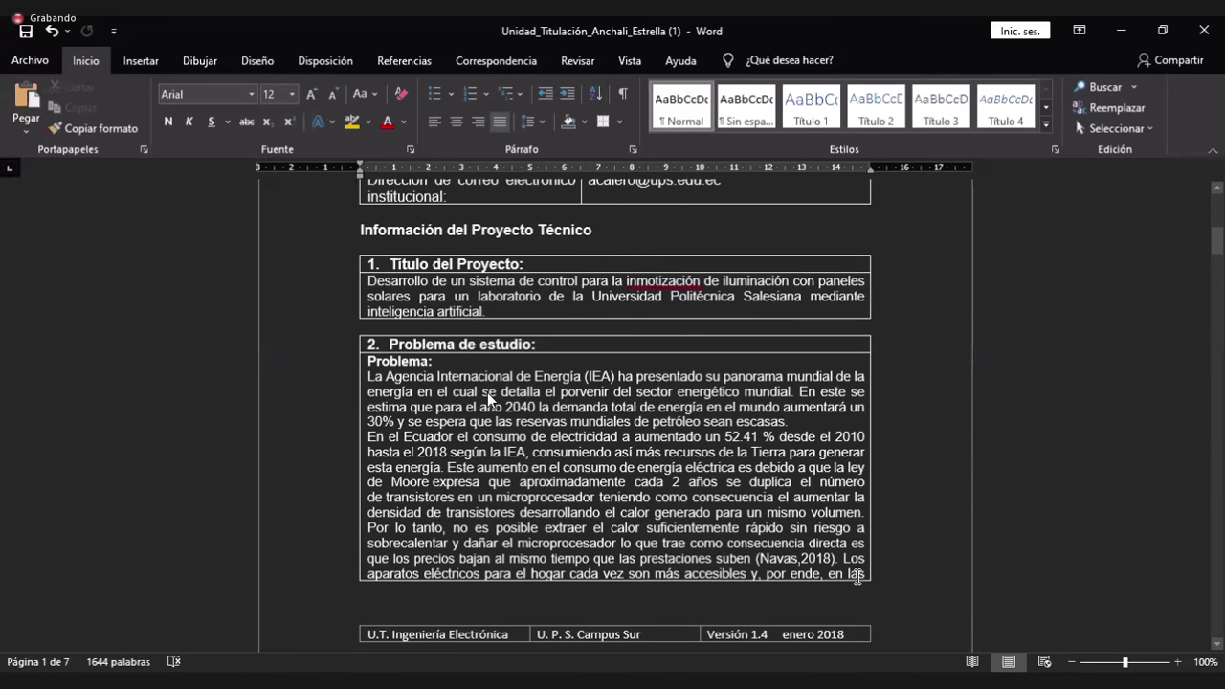
{"action": "scroll", "coordinate": [856, 576], "scroll_direction": "up", "scroll_amount": 2}
{"action": "scroll", "coordinate": [636, 461], "scroll_direction": "down", "scroll_amount": 1}
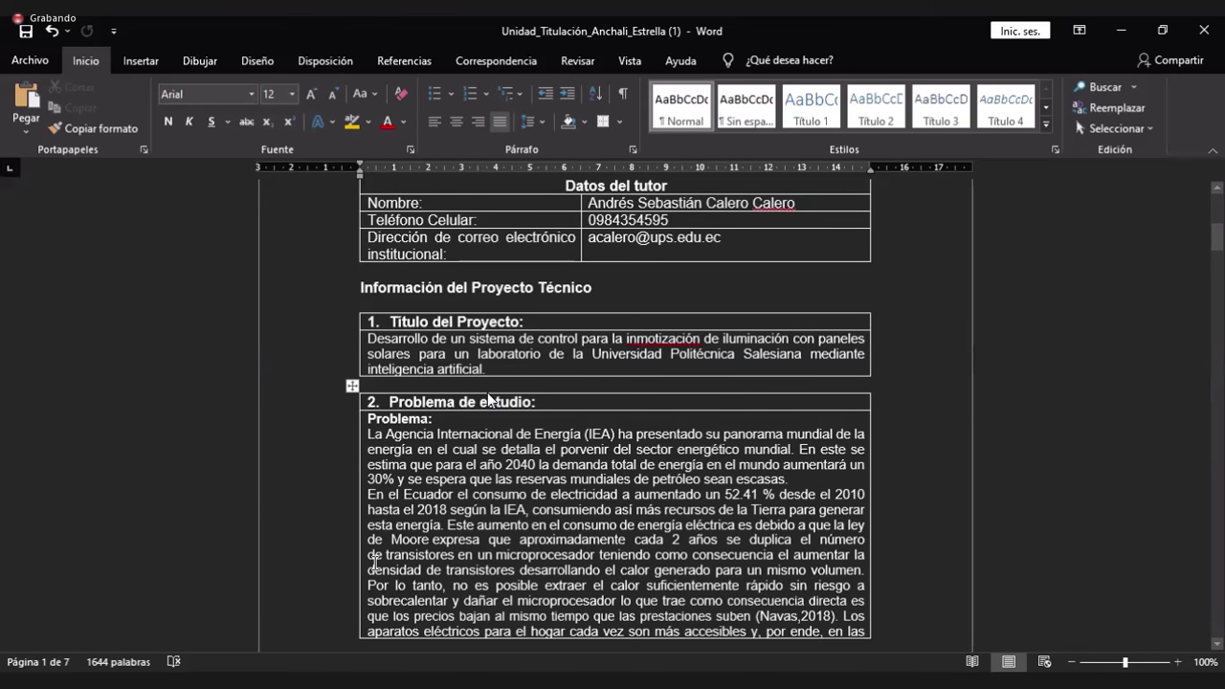
{"action": "scroll", "coordinate": [488, 398], "scroll_direction": "down", "scroll_amount": 1}
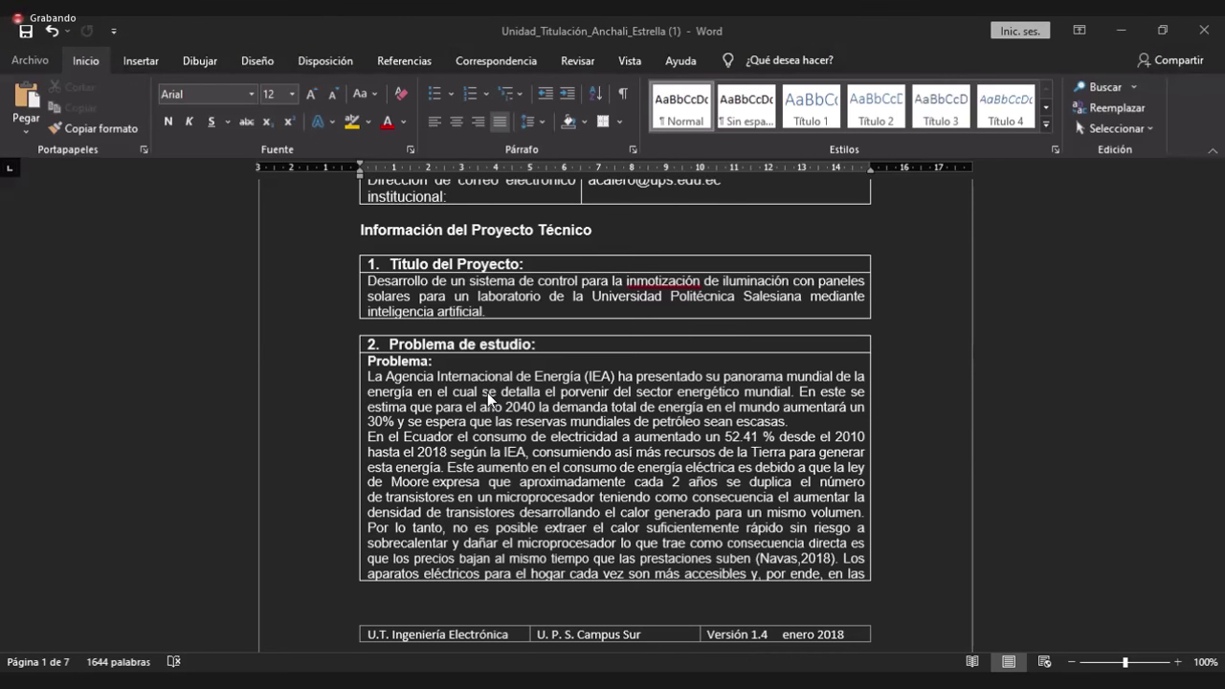
Highlight the project title text in section 1, Título del Proyecto, and clear the selection.
{"action": "left_click", "coordinate": [487, 311]}
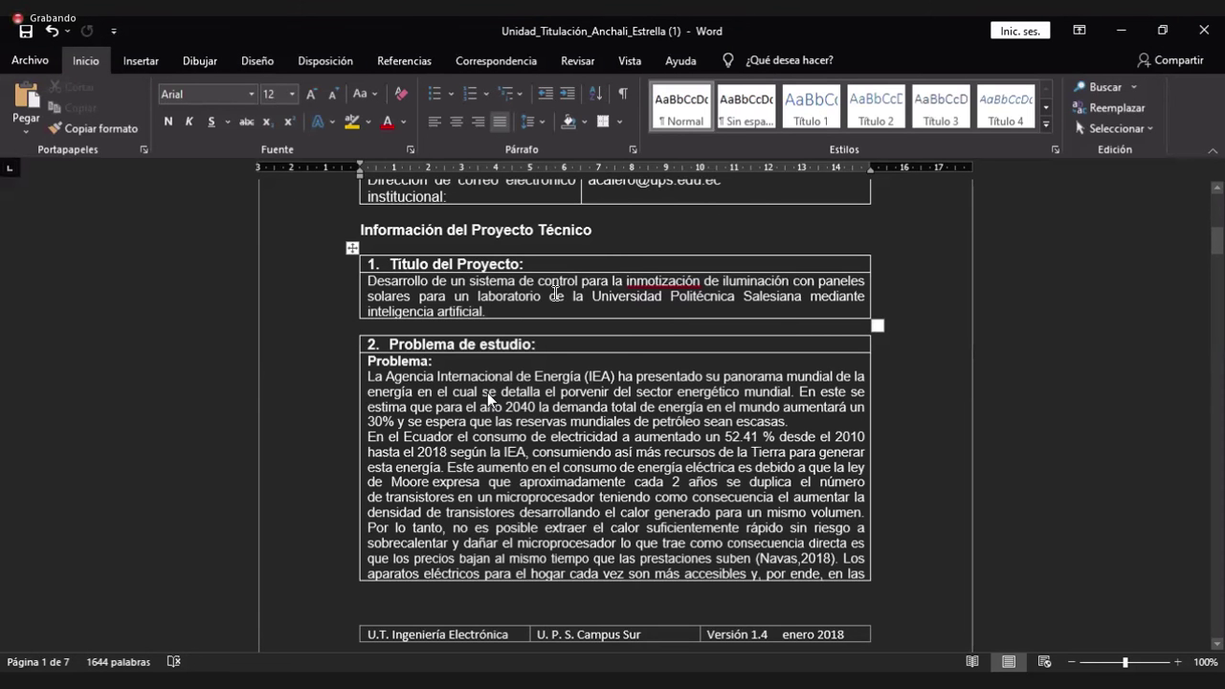
{"action": "triple_click", "coordinate": [375, 285]}
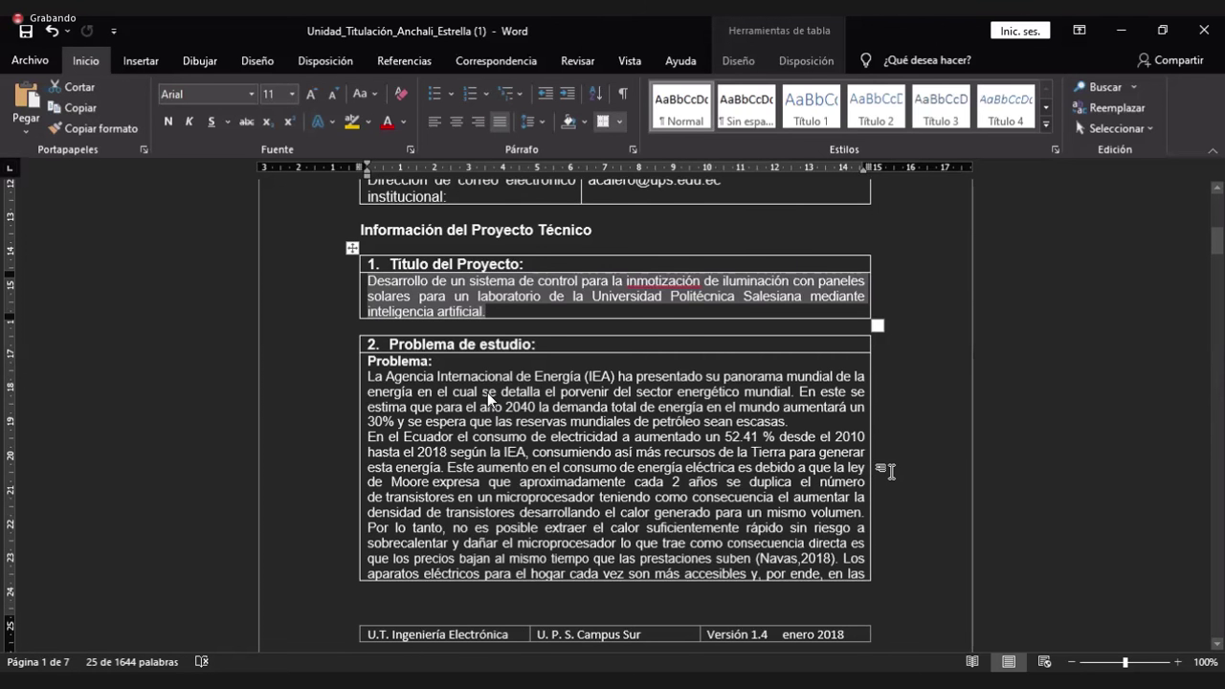
{"action": "scroll", "coordinate": [842, 497], "scroll_direction": "down", "scroll_amount": 3}
{"action": "left_click", "coordinate": [797, 524]}
{"action": "scroll", "coordinate": [797, 524], "scroll_direction": "up", "scroll_amount": 8}
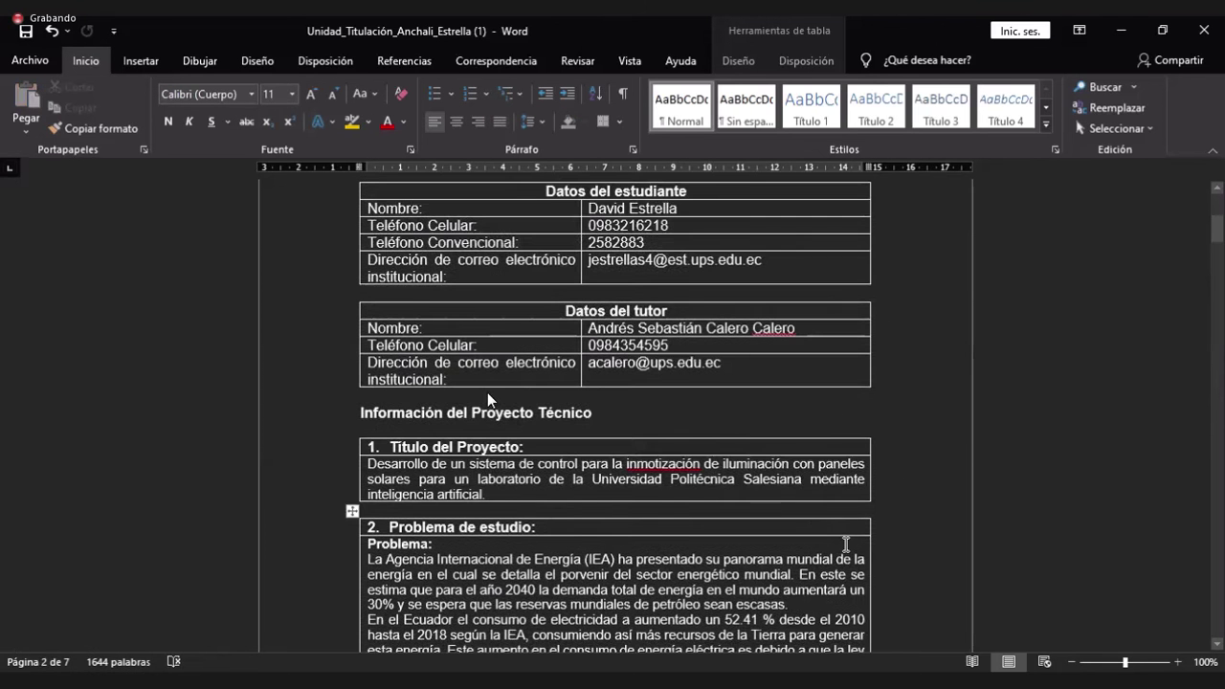
Examine the opening paragraphs of the problem statement in section 2, Problema de estudio, on the first page.
{"action": "scroll", "coordinate": [797, 536], "scroll_direction": "down", "scroll_amount": 1}
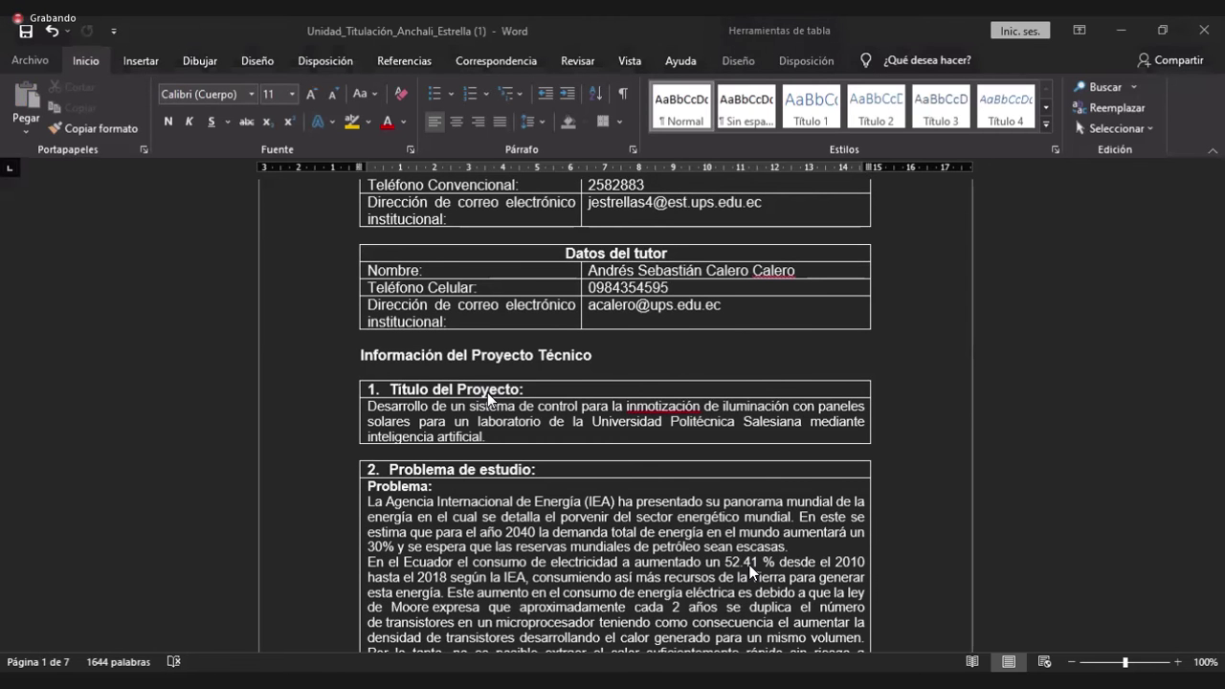
{"action": "left_click", "coordinate": [751, 564]}
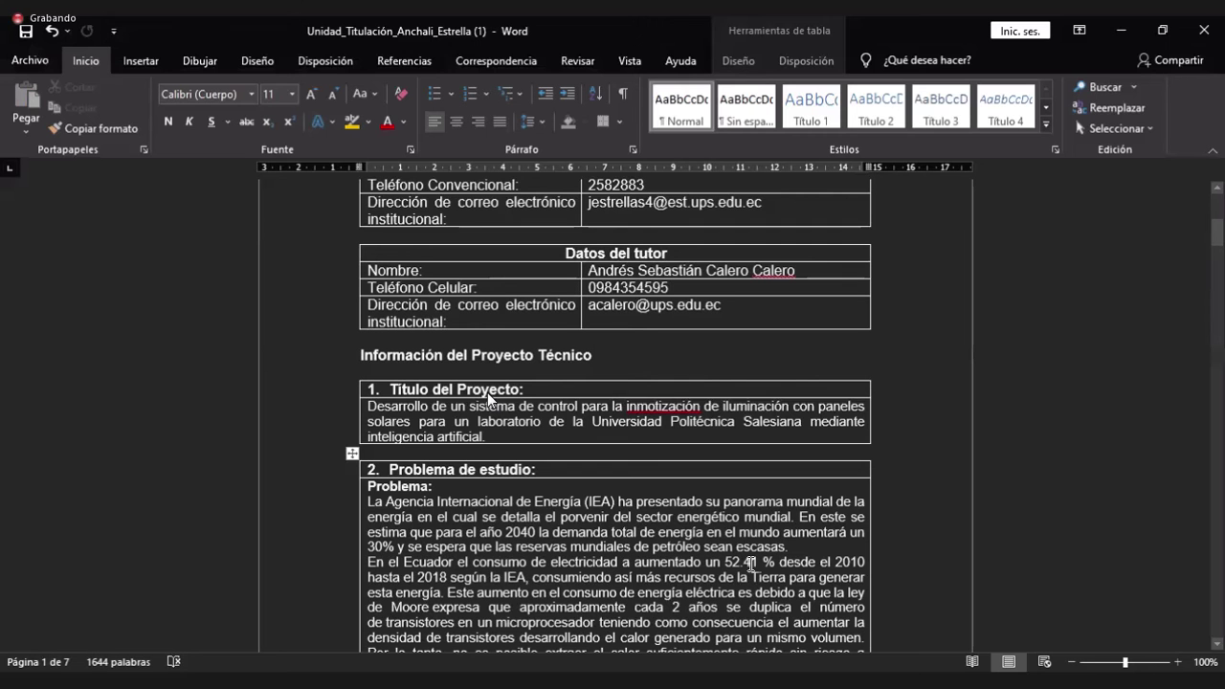
{"action": "left_click", "coordinate": [731, 490]}
{"action": "scroll", "coordinate": [910, 485], "scroll_direction": "down", "scroll_amount": 1}
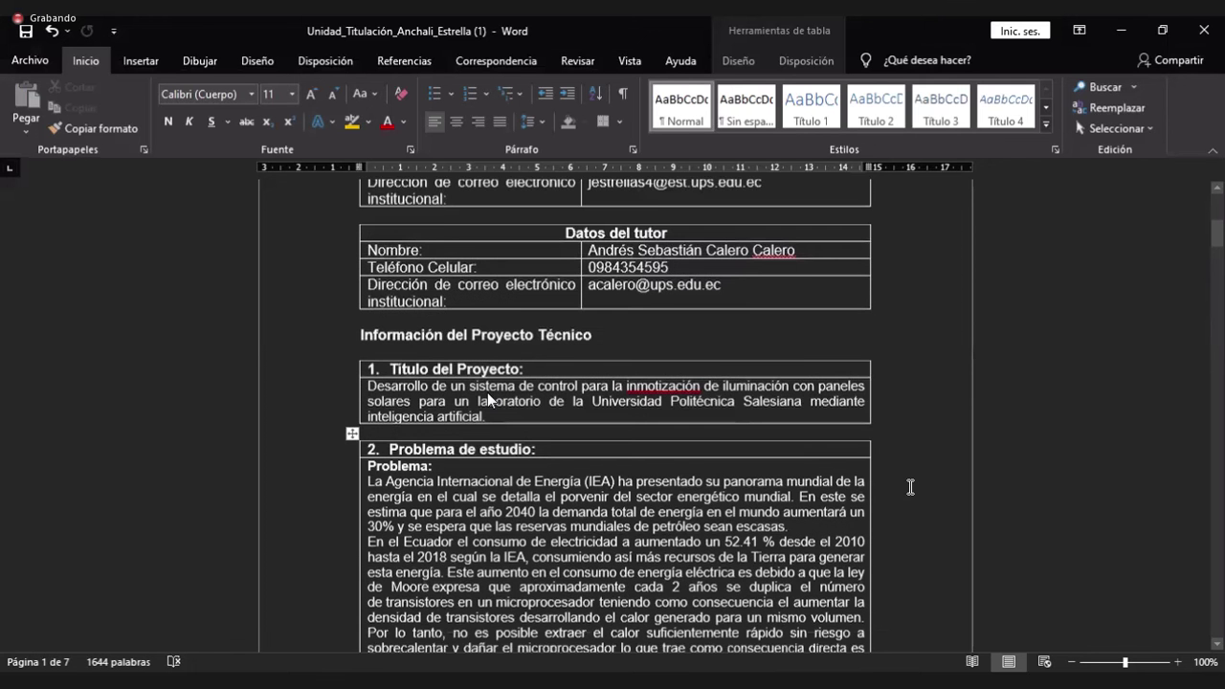
{"action": "scroll", "coordinate": [910, 487], "scroll_direction": "down", "scroll_amount": 2}
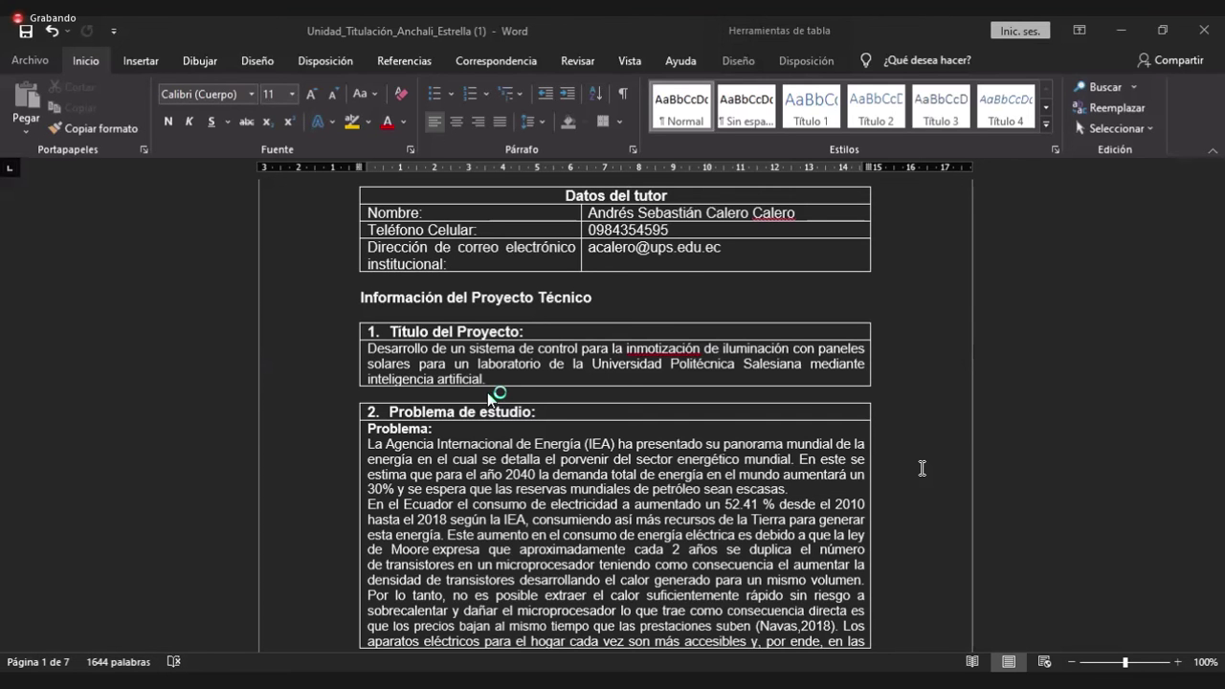
{"action": "left_click", "coordinate": [851, 496]}
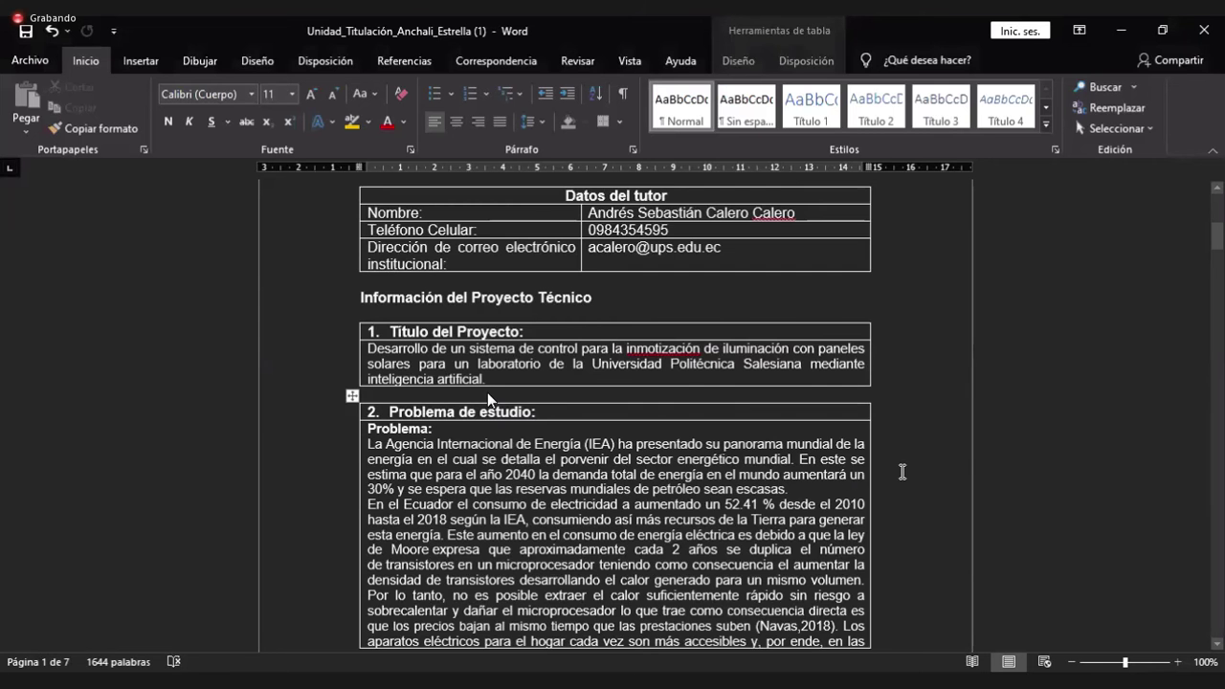
Glance ahead at section 3, Justificación, and return to read the rest of the problem statement on the second page.
{"action": "scroll", "coordinate": [901, 470], "scroll_direction": "down", "scroll_amount": 4}
{"action": "scroll", "coordinate": [877, 493], "scroll_direction": "down", "scroll_amount": 10}
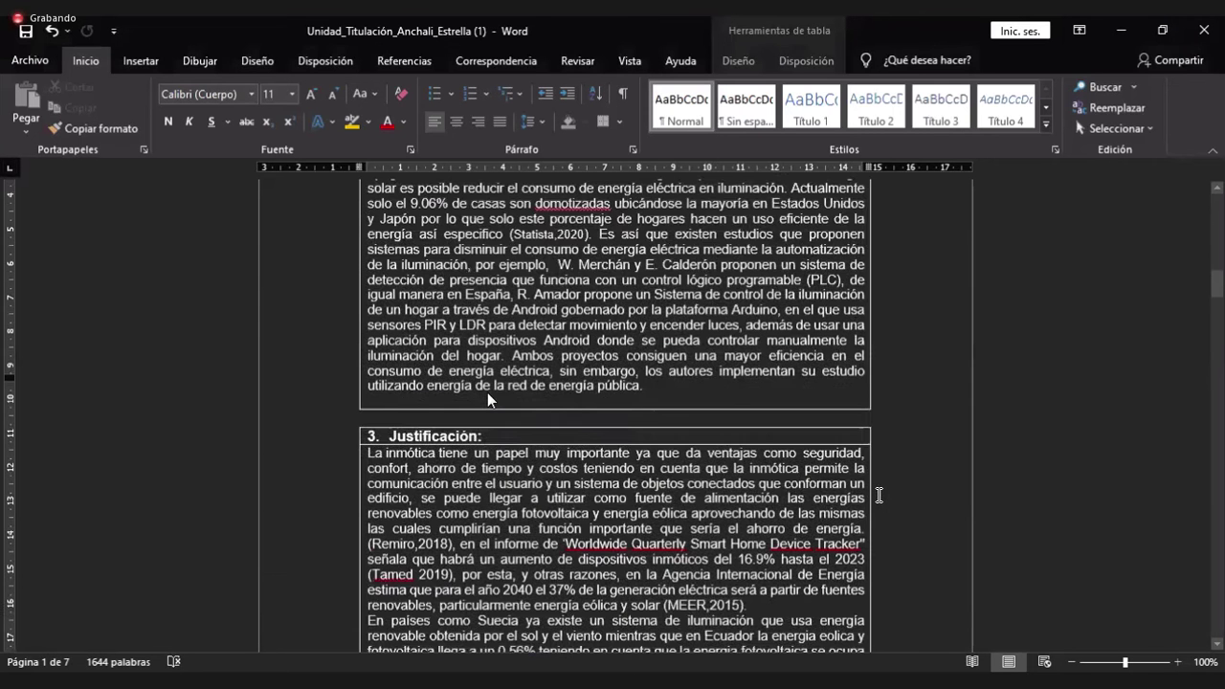
{"action": "scroll", "coordinate": [879, 494], "scroll_direction": "down", "scroll_amount": 2}
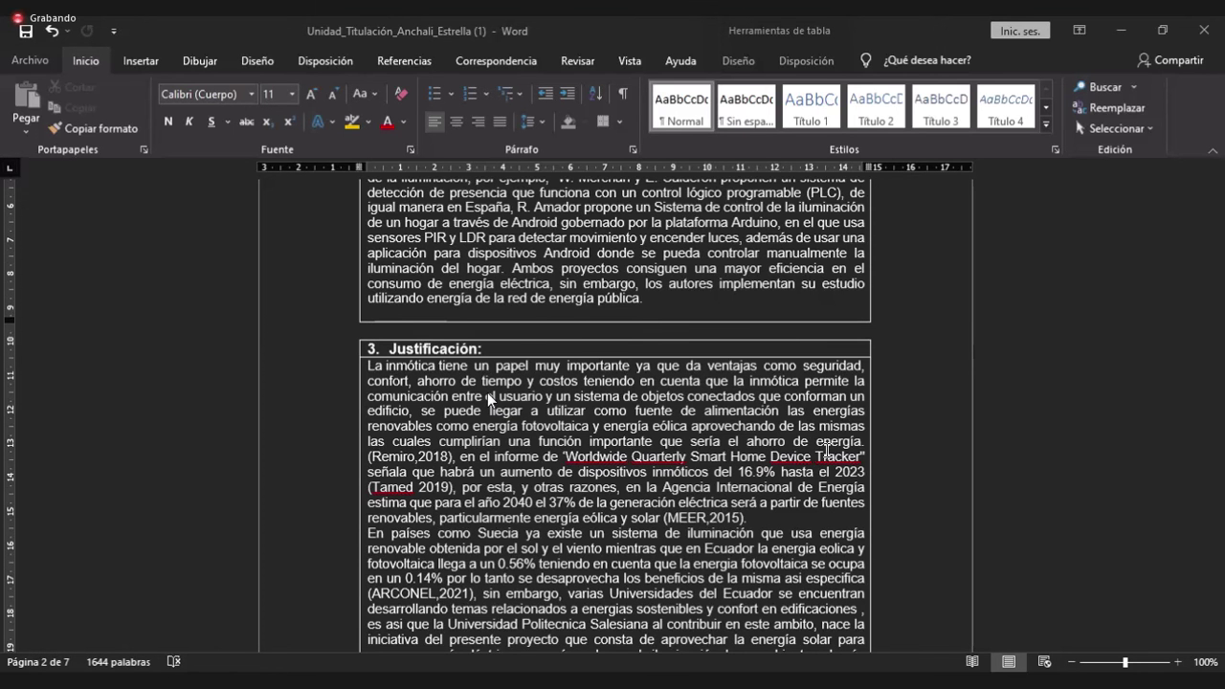
{"action": "scroll", "coordinate": [806, 470], "scroll_direction": "down", "scroll_amount": 1}
{"action": "scroll", "coordinate": [756, 473], "scroll_direction": "up", "scroll_amount": 2}
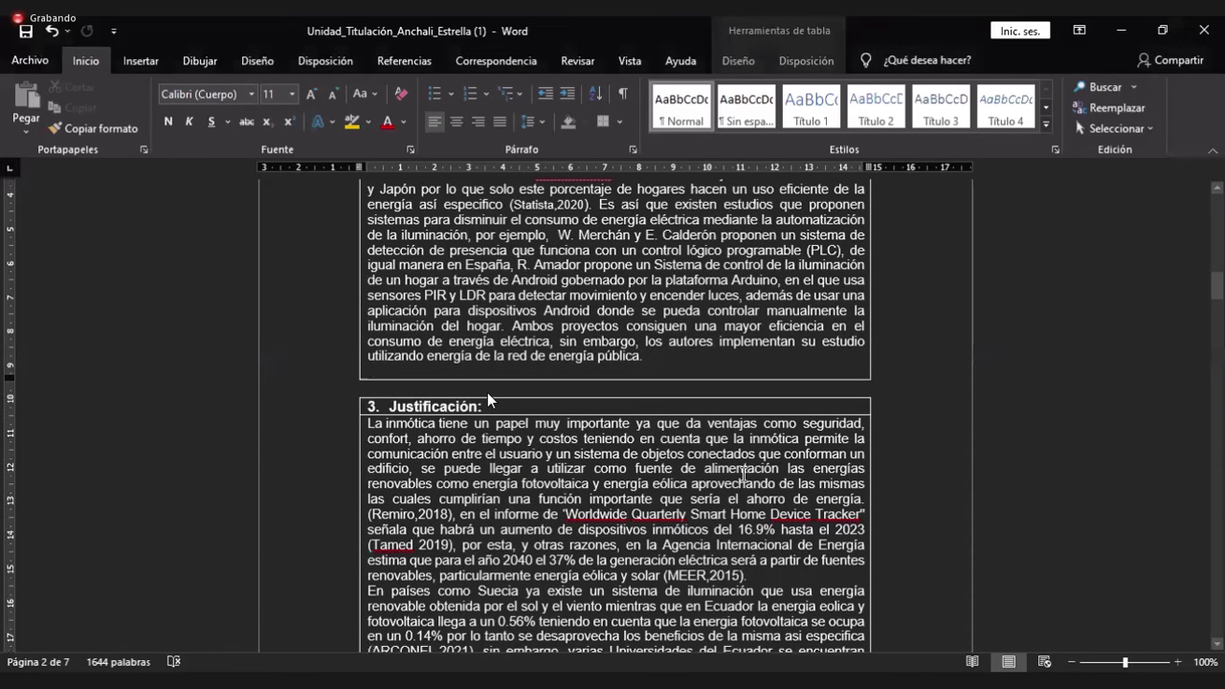
{"action": "scroll", "coordinate": [745, 469], "scroll_direction": "up", "scroll_amount": 5}
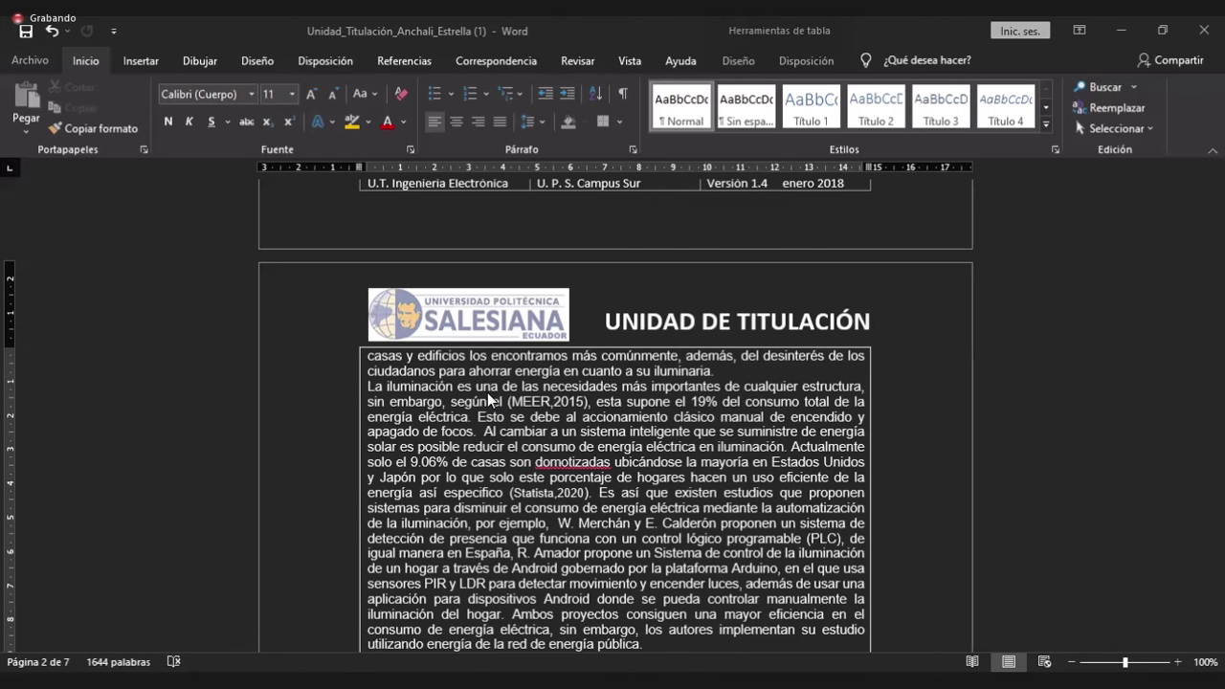
{"action": "scroll", "coordinate": [488, 399], "scroll_direction": "down", "scroll_amount": 1}
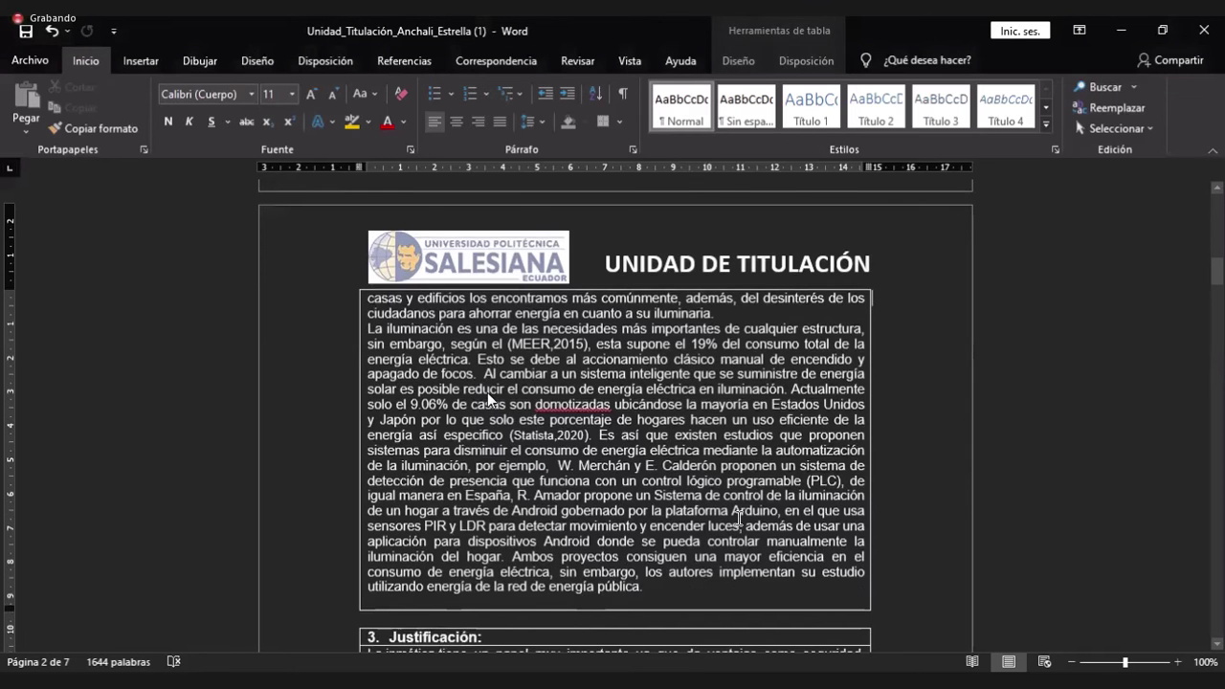
Read through section 3, Justificación, from its first paragraph to its last.
{"action": "scroll", "coordinate": [487, 399], "scroll_direction": "down", "scroll_amount": 3}
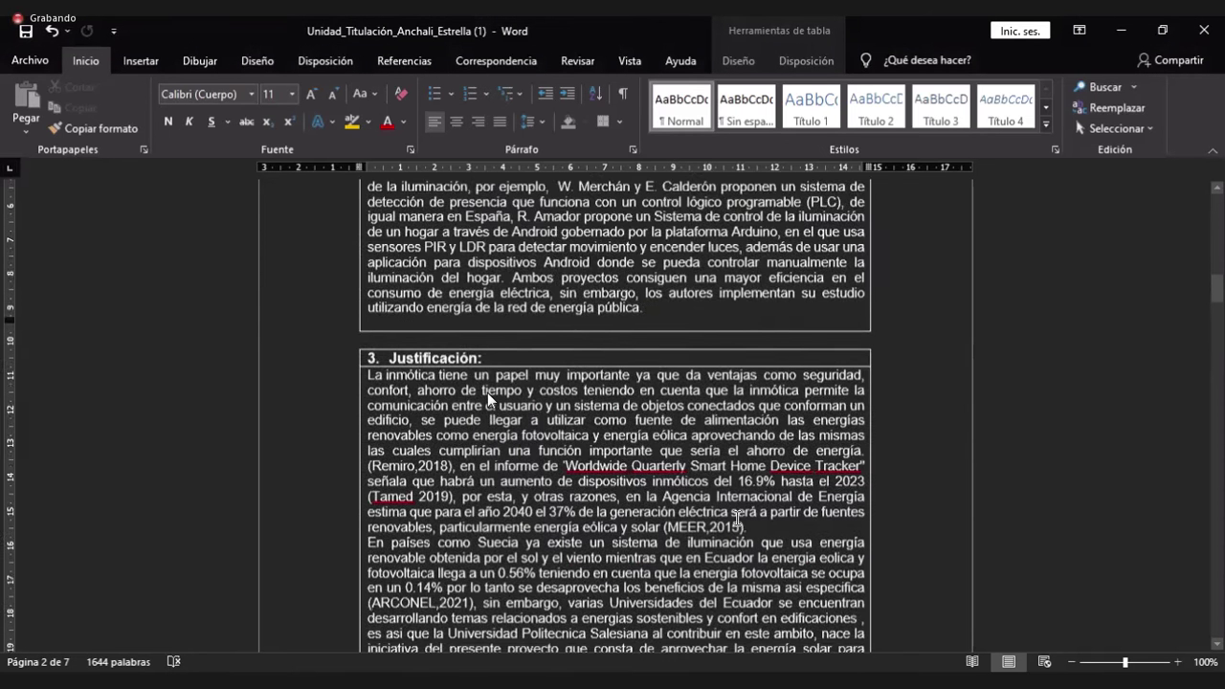
{"action": "scroll", "coordinate": [488, 398], "scroll_direction": "down", "scroll_amount": 3}
{"action": "scroll", "coordinate": [488, 399], "scroll_direction": "down", "scroll_amount": 1}
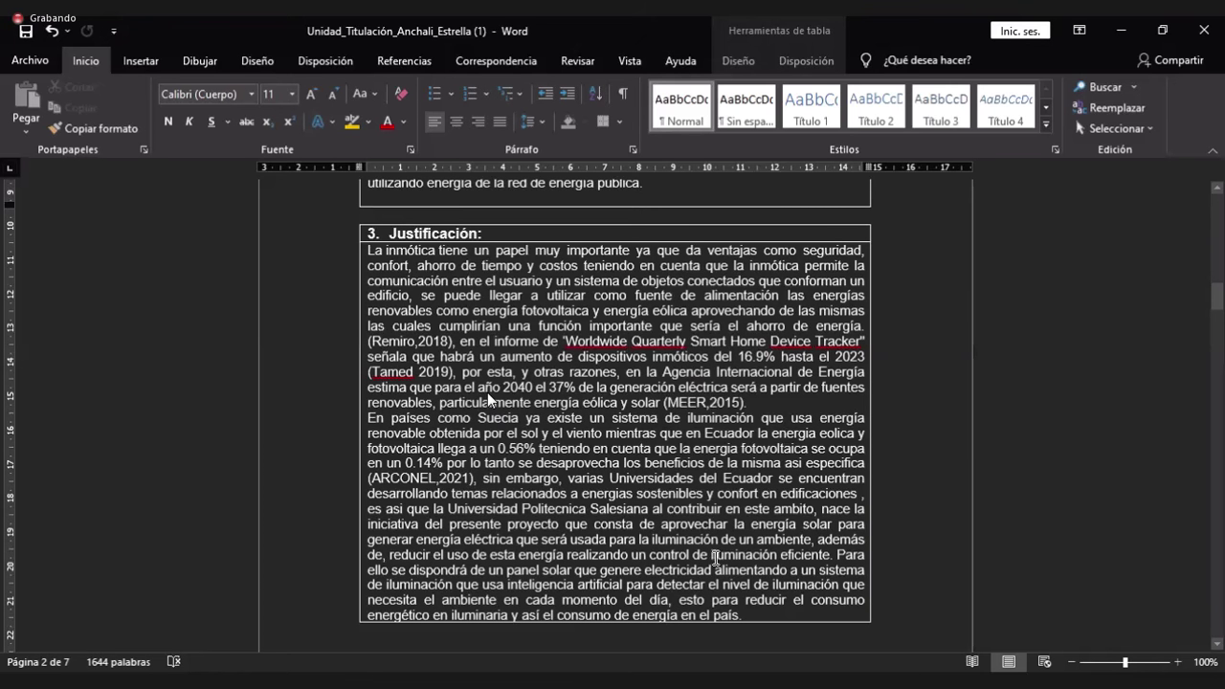
{"action": "scroll", "coordinate": [714, 557], "scroll_direction": "down", "scroll_amount": 5}
{"action": "scroll", "coordinate": [747, 594], "scroll_direction": "down", "scroll_amount": 3}
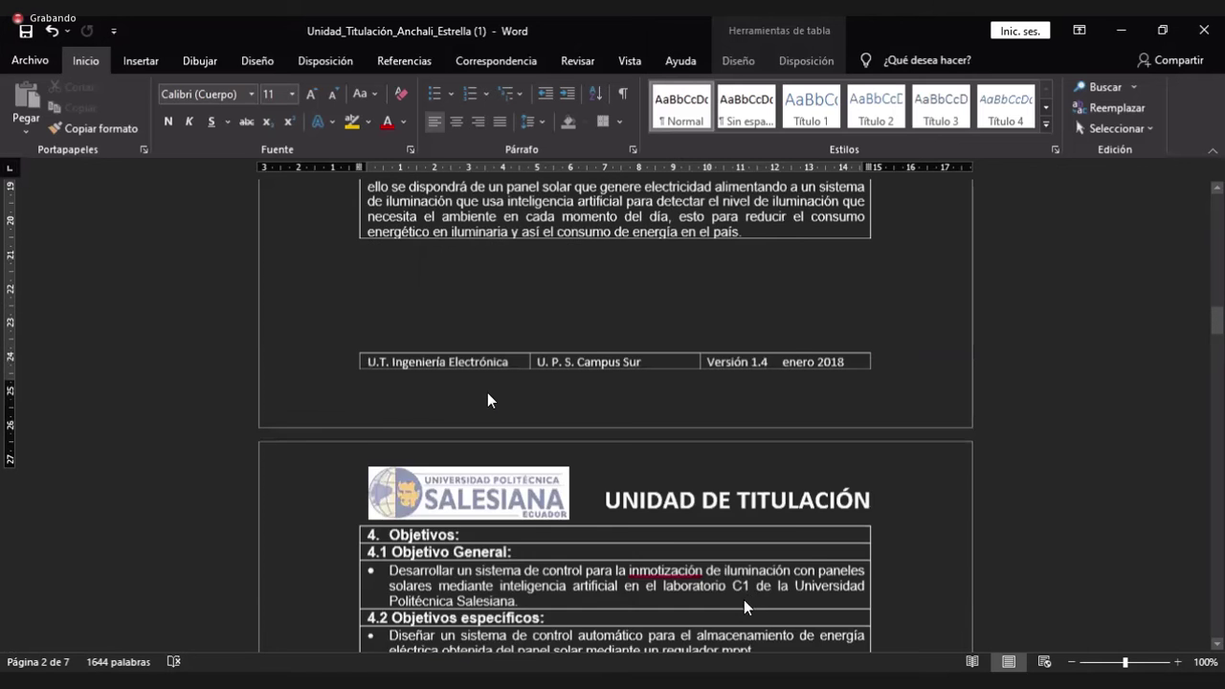
{"action": "scroll", "coordinate": [761, 603], "scroll_direction": "up", "scroll_amount": 8}
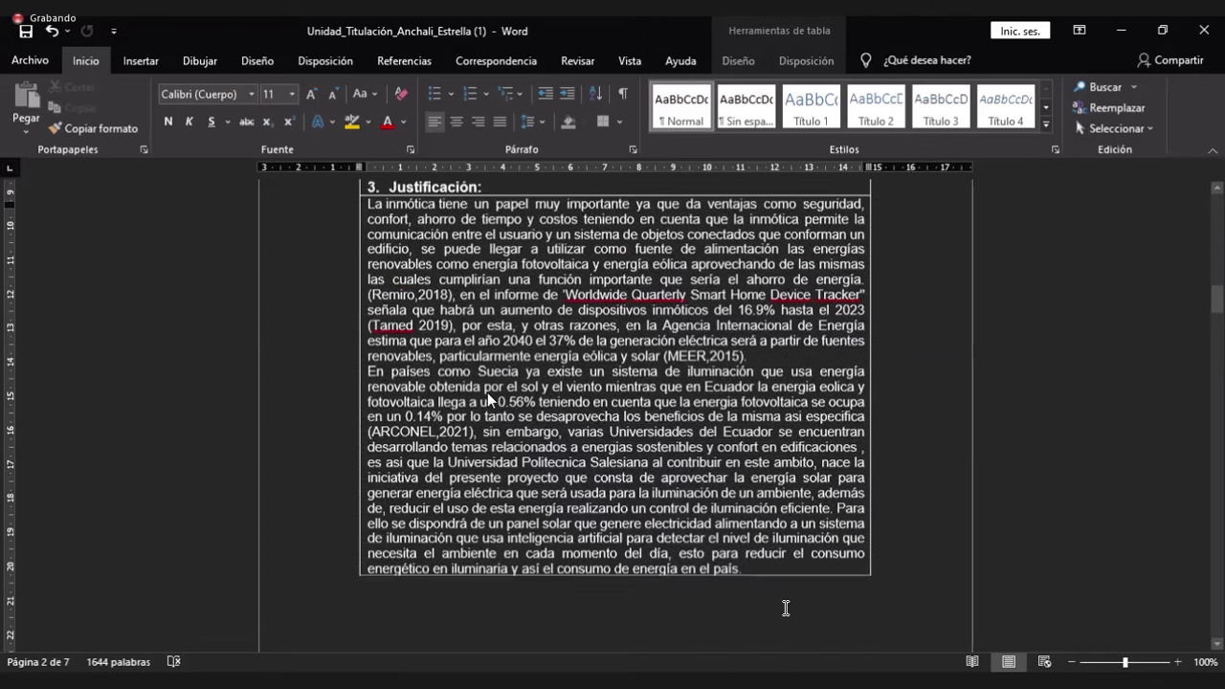
{"action": "scroll", "coordinate": [784, 608], "scroll_direction": "up", "scroll_amount": 1}
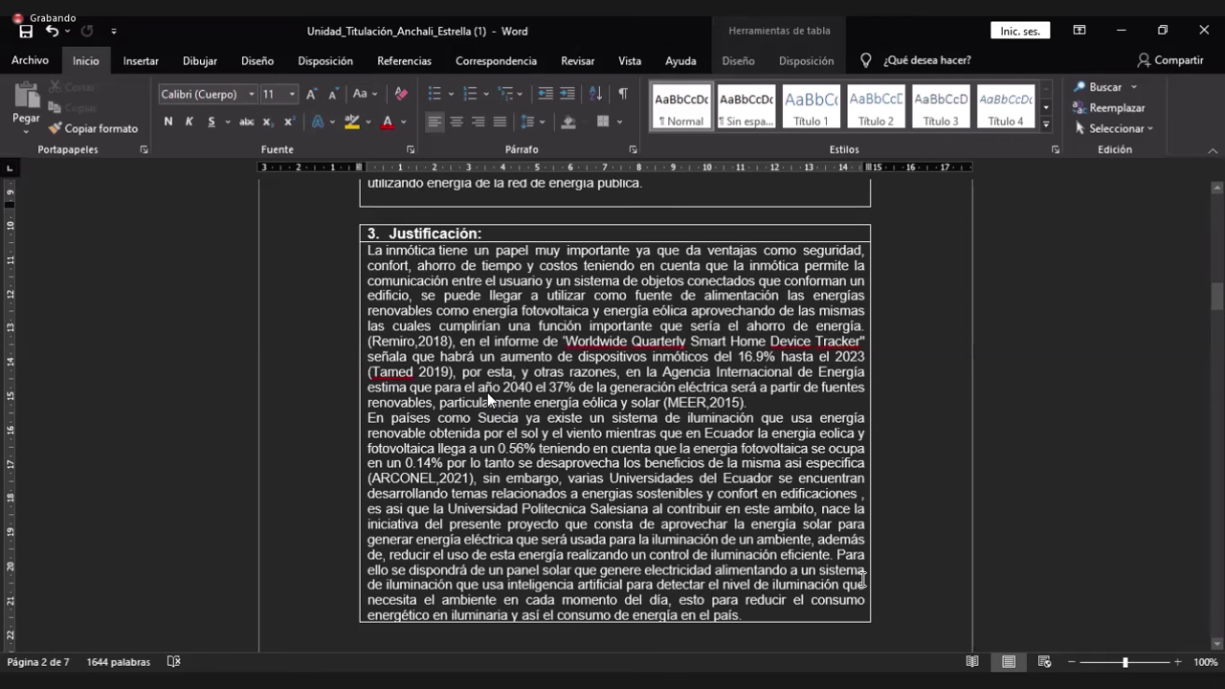
Review the general and specific objectives in section 4, Objetivos.
{"action": "scroll", "coordinate": [862, 579], "scroll_direction": "down", "scroll_amount": 3}
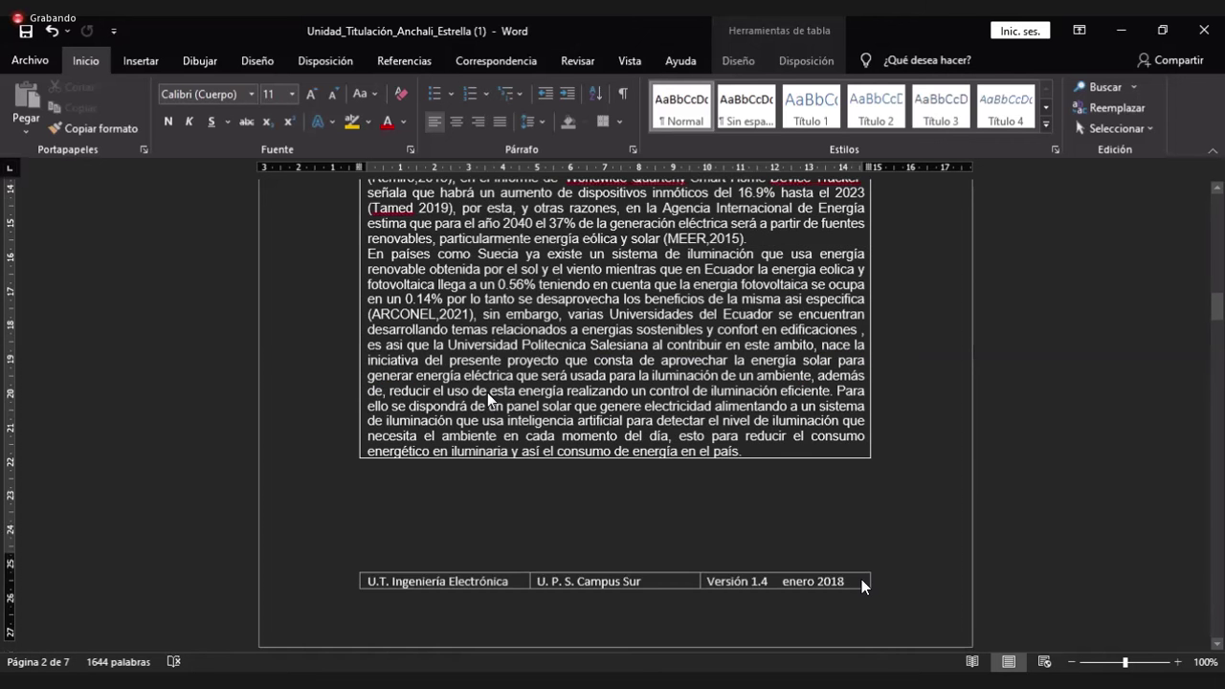
{"action": "scroll", "coordinate": [861, 578], "scroll_direction": "down", "scroll_amount": 3}
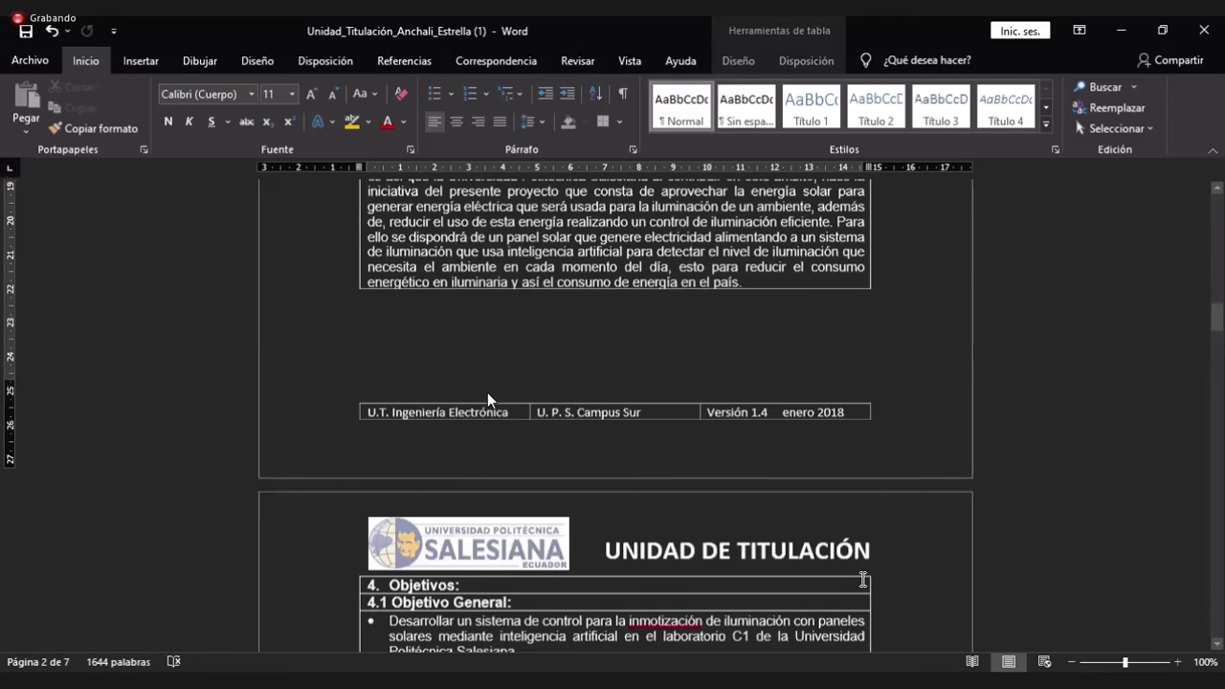
{"action": "scroll", "coordinate": [861, 579], "scroll_direction": "down", "scroll_amount": 2}
{"action": "scroll", "coordinate": [862, 579], "scroll_direction": "down", "scroll_amount": 1}
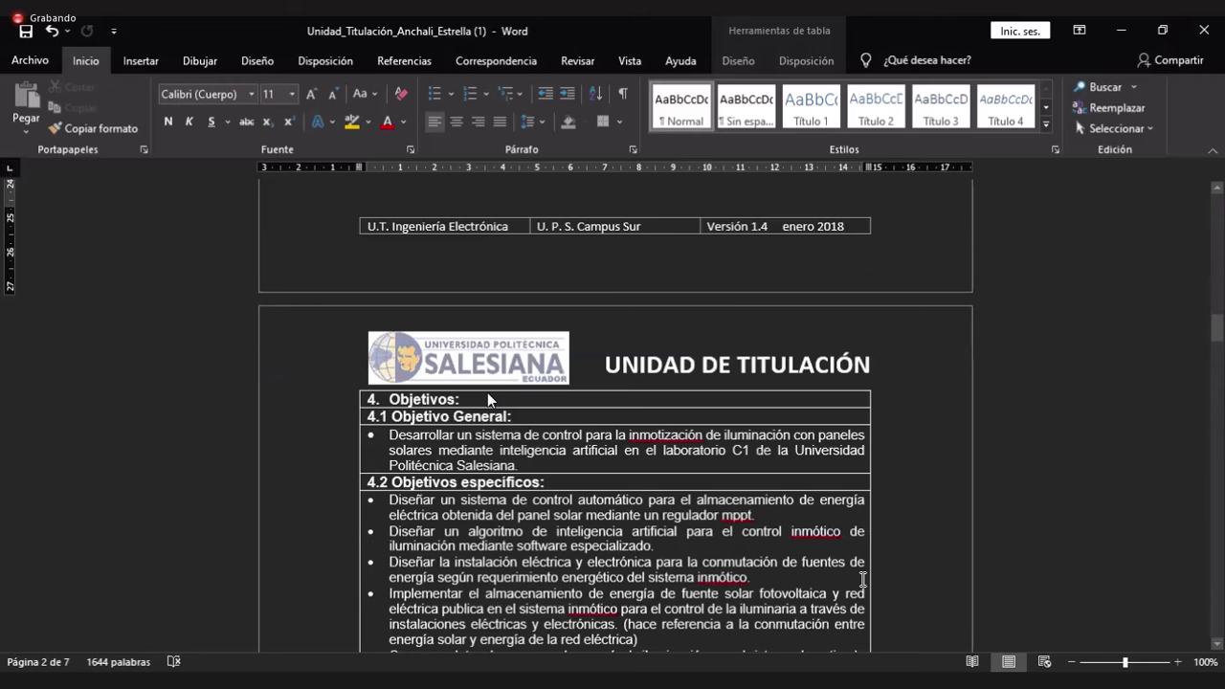
{"action": "scroll", "coordinate": [862, 579], "scroll_direction": "down", "scroll_amount": 1}
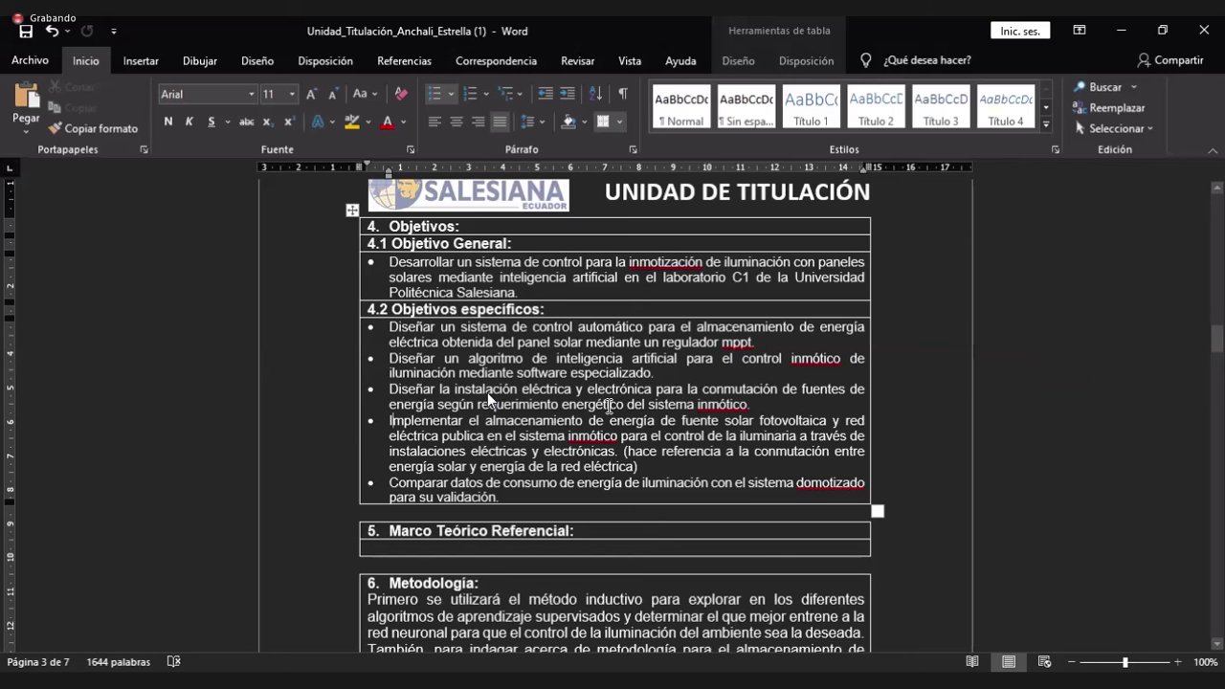
Insert "sistema de" before "almacenamiento" in the fourth specific objective, and briefly highlight the parenthetical note at its end.
{"action": "type", "text": "sistema de"}
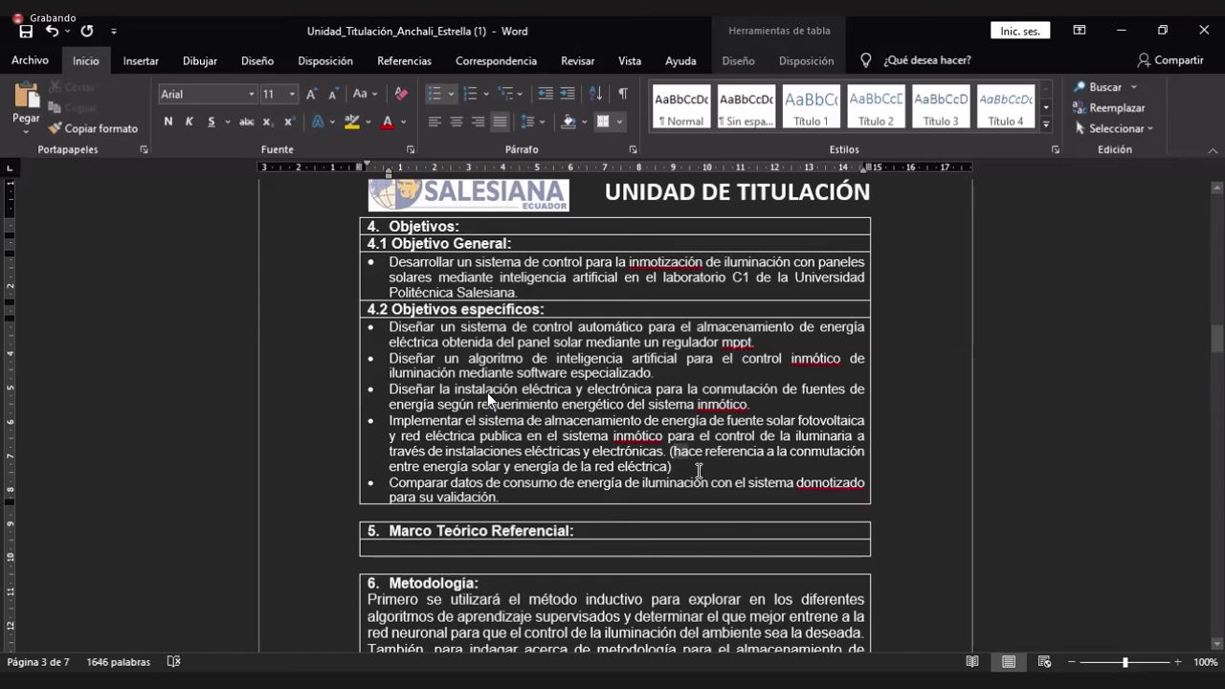
{"action": "left_click_drag", "start_coordinate": [693, 469], "coordinate": [671, 451]}
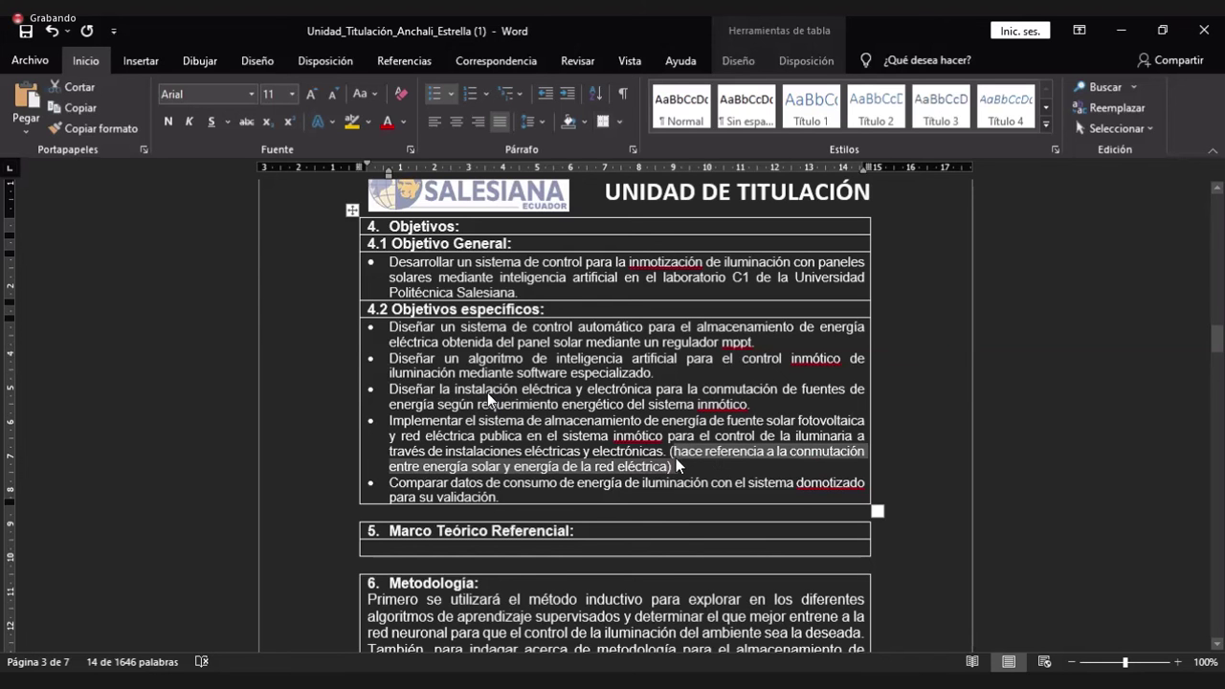
{"action": "left_click", "coordinate": [734, 528]}
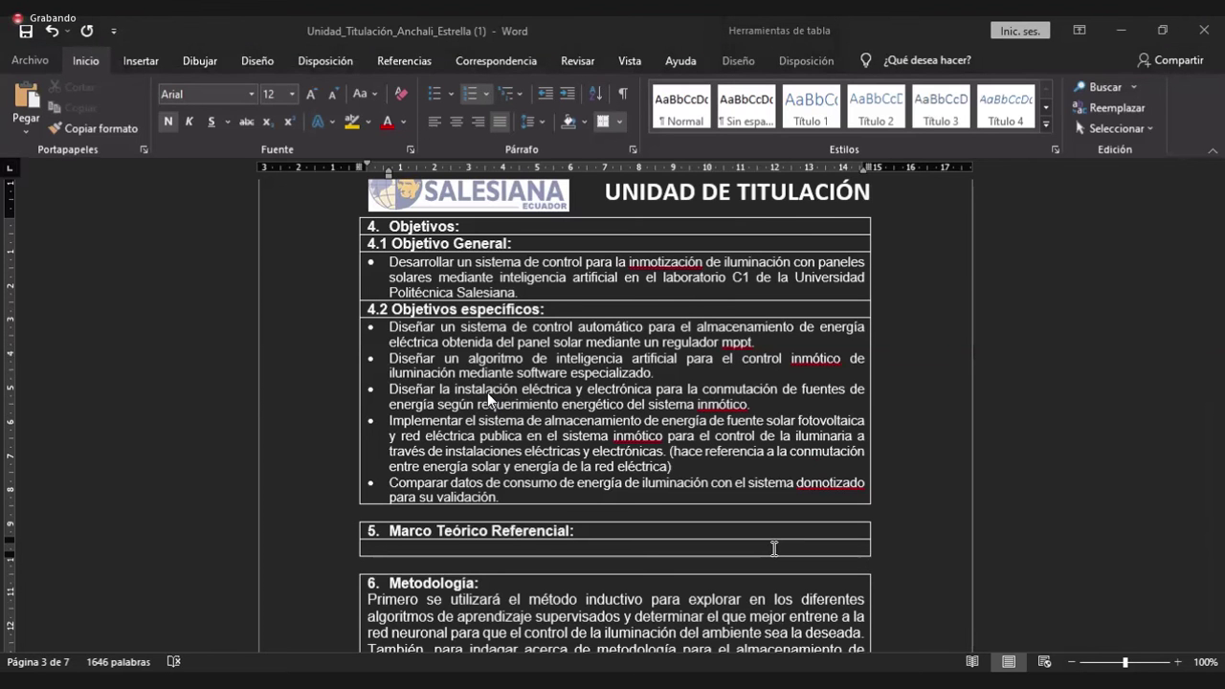
Switch to the Plantilla Diseño Proyecto Técnico111 document and read its theoretical framework from Placa solar to Bancos de baterías.
{"action": "key", "text": "alt+Tab"}
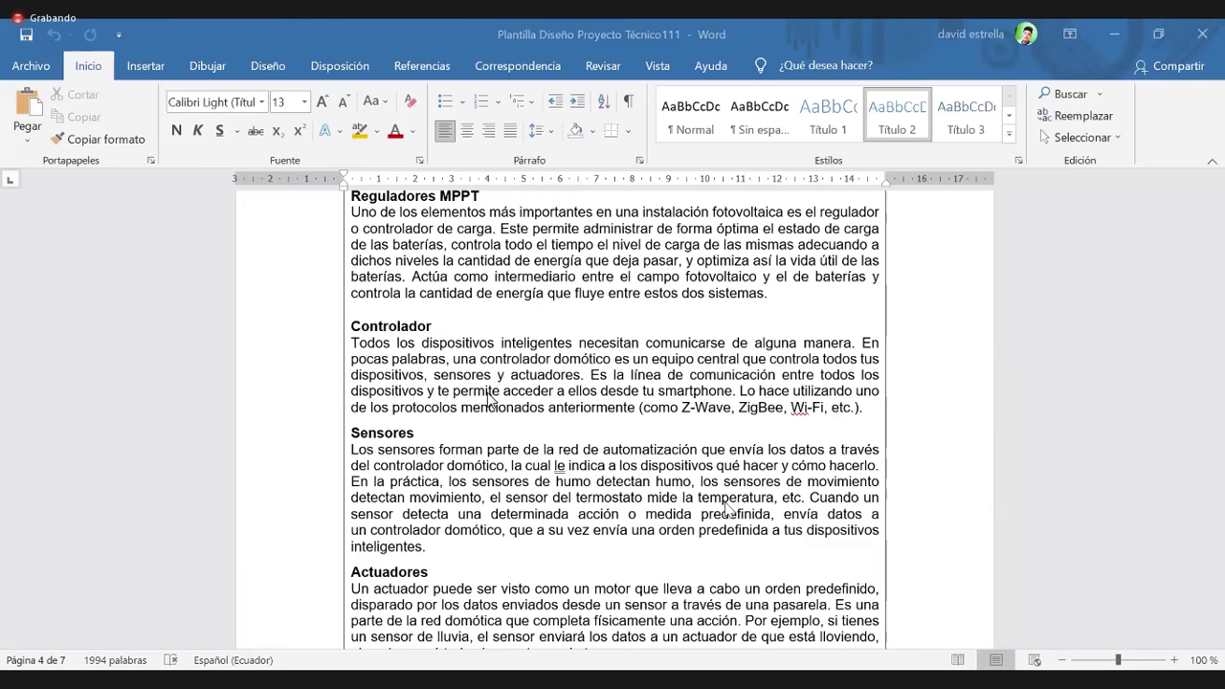
{"action": "scroll", "coordinate": [488, 397], "scroll_direction": "up", "scroll_amount": 7}
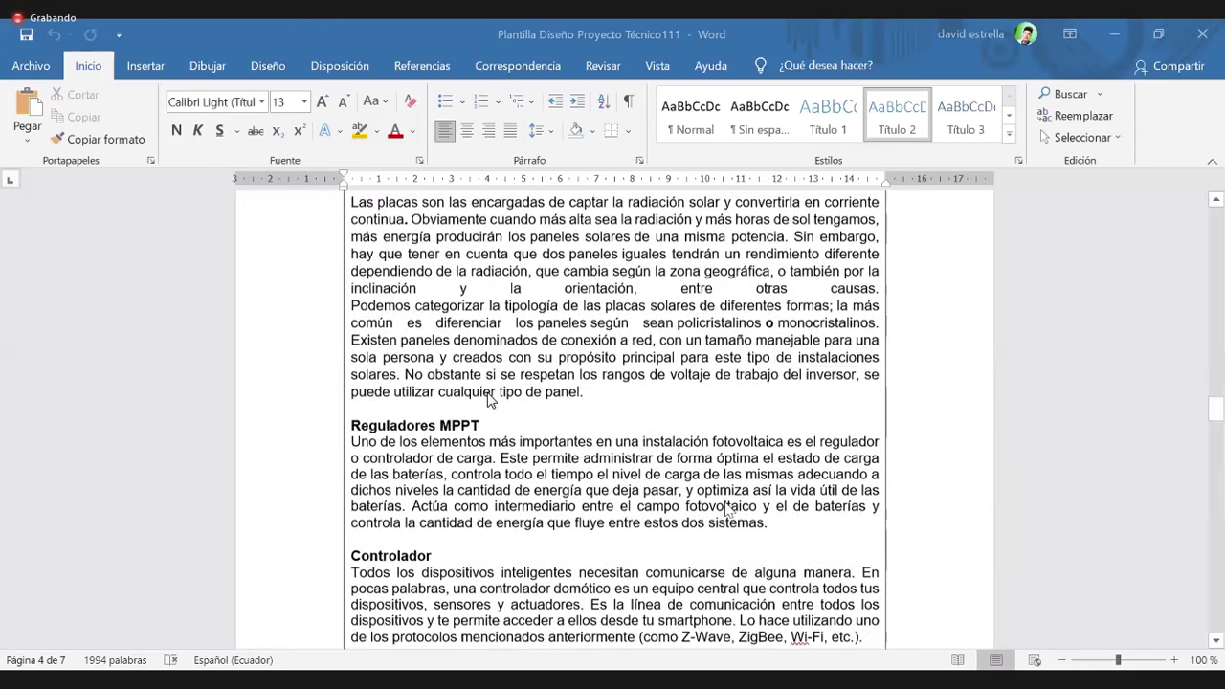
{"action": "scroll", "coordinate": [489, 397], "scroll_direction": "down", "scroll_amount": 1}
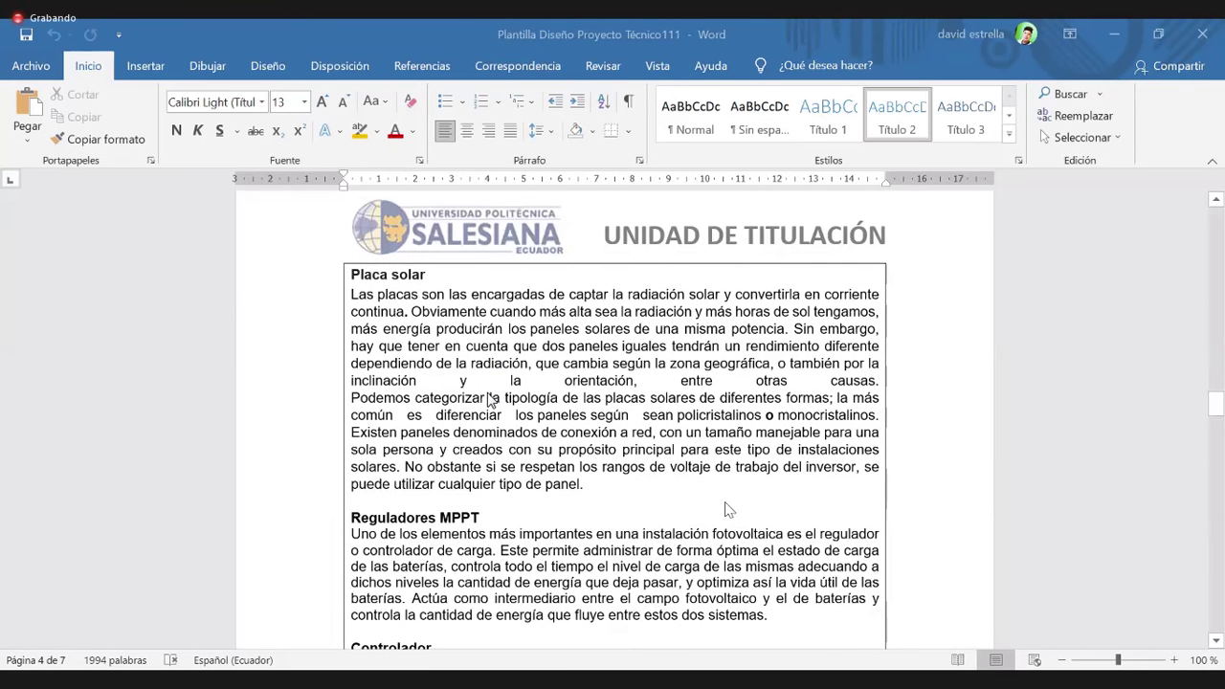
{"action": "scroll", "coordinate": [725, 509], "scroll_direction": "down", "scroll_amount": 5}
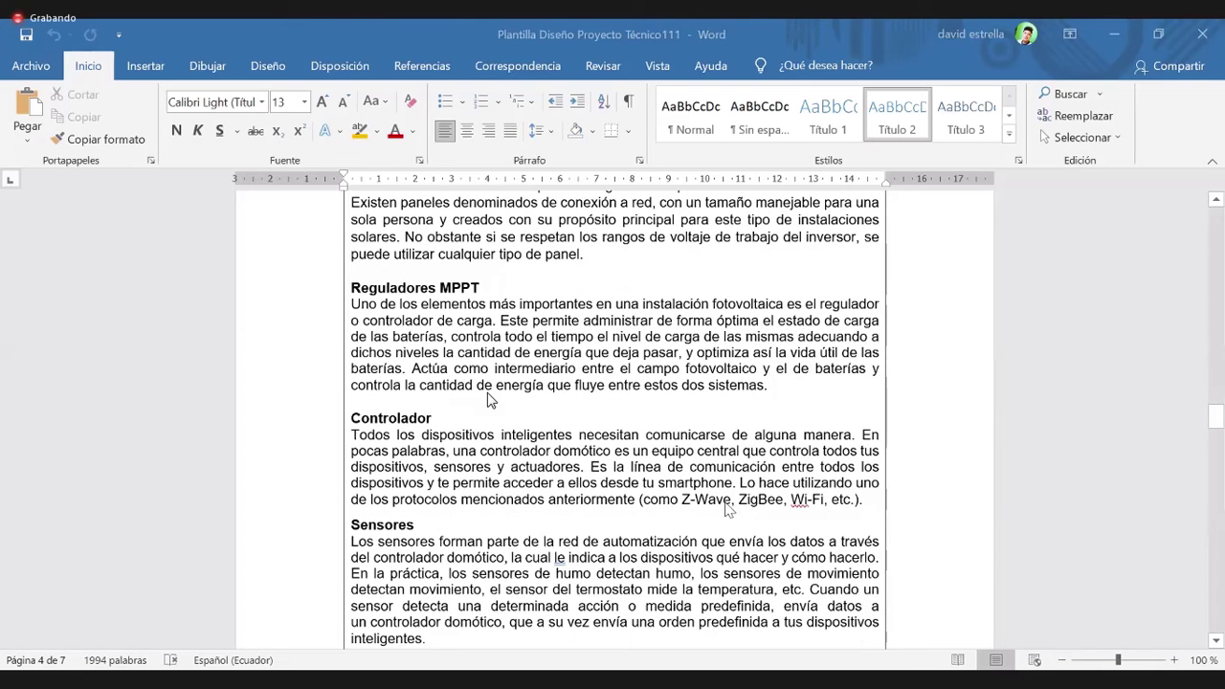
{"action": "scroll", "coordinate": [725, 509], "scroll_direction": "down", "scroll_amount": 3}
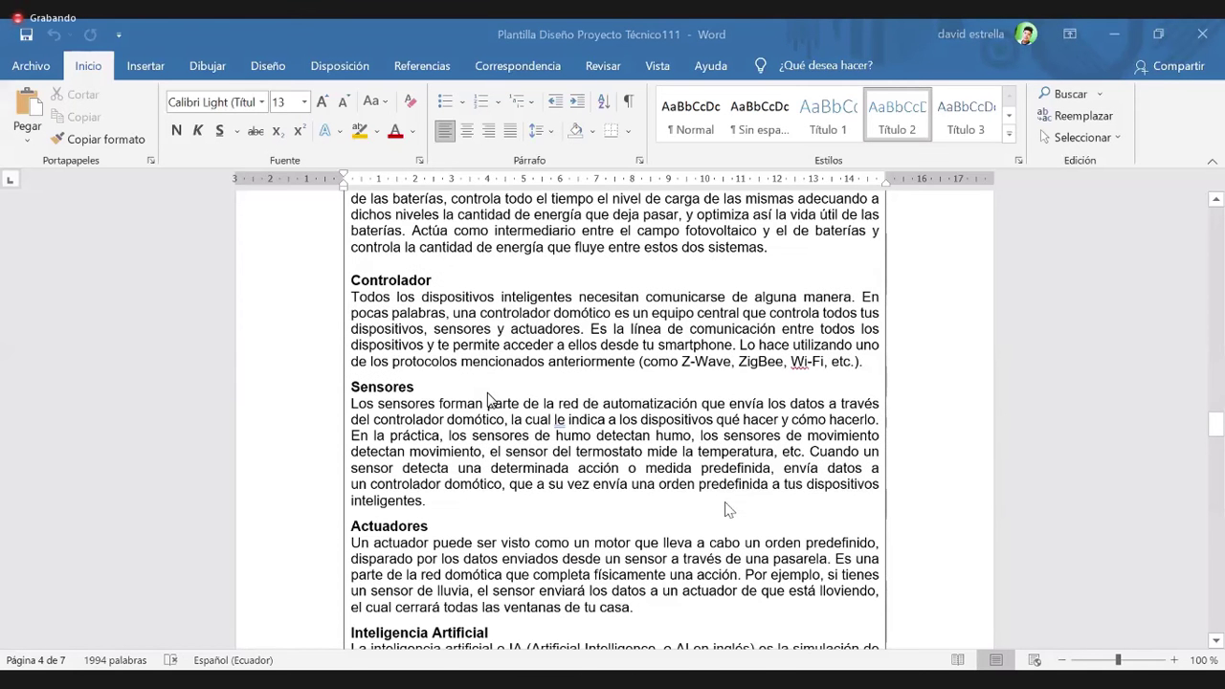
{"action": "scroll", "coordinate": [726, 509], "scroll_direction": "down", "scroll_amount": 2}
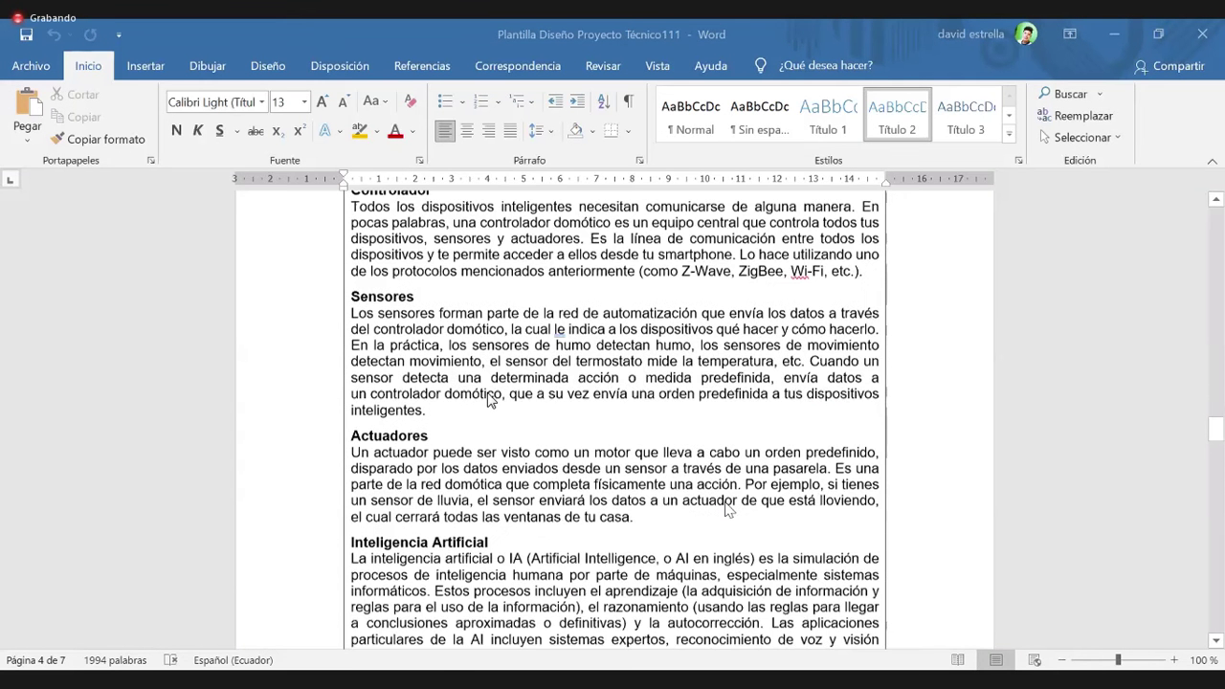
{"action": "scroll", "coordinate": [725, 509], "scroll_direction": "down", "scroll_amount": 2}
{"action": "scroll", "coordinate": [725, 509], "scroll_direction": "down", "scroll_amount": 1}
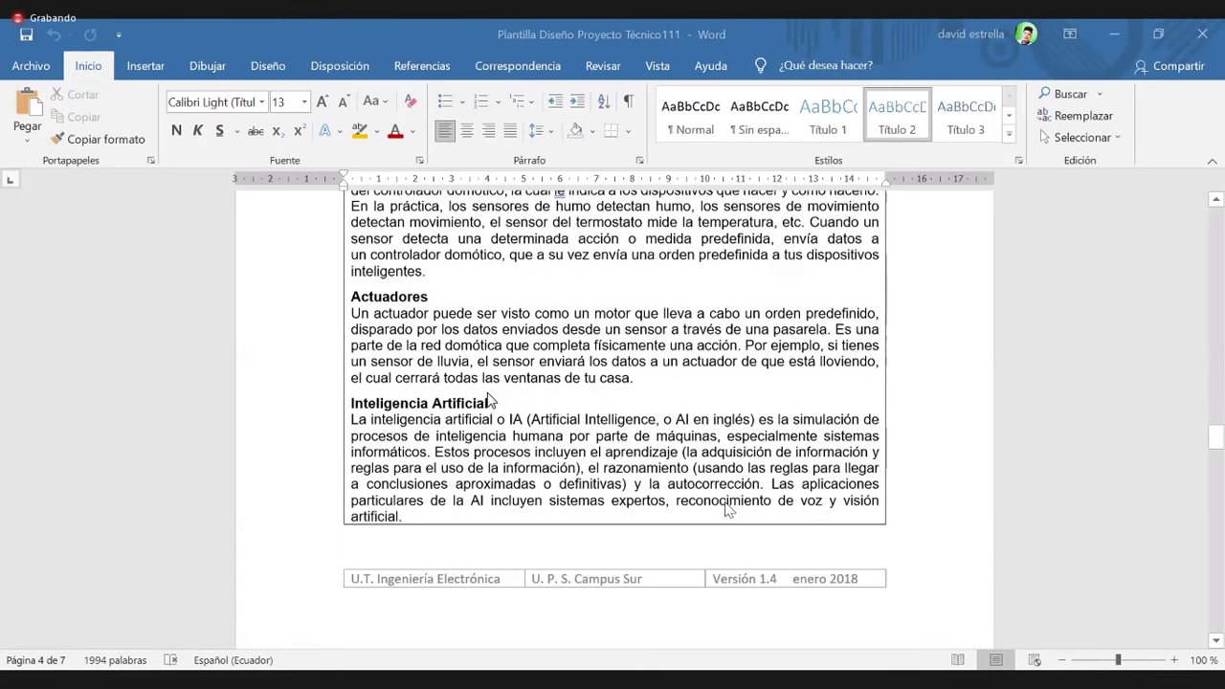
{"action": "scroll", "coordinate": [727, 509], "scroll_direction": "down", "scroll_amount": 3}
{"action": "scroll", "coordinate": [726, 509], "scroll_direction": "down", "scroll_amount": 5}
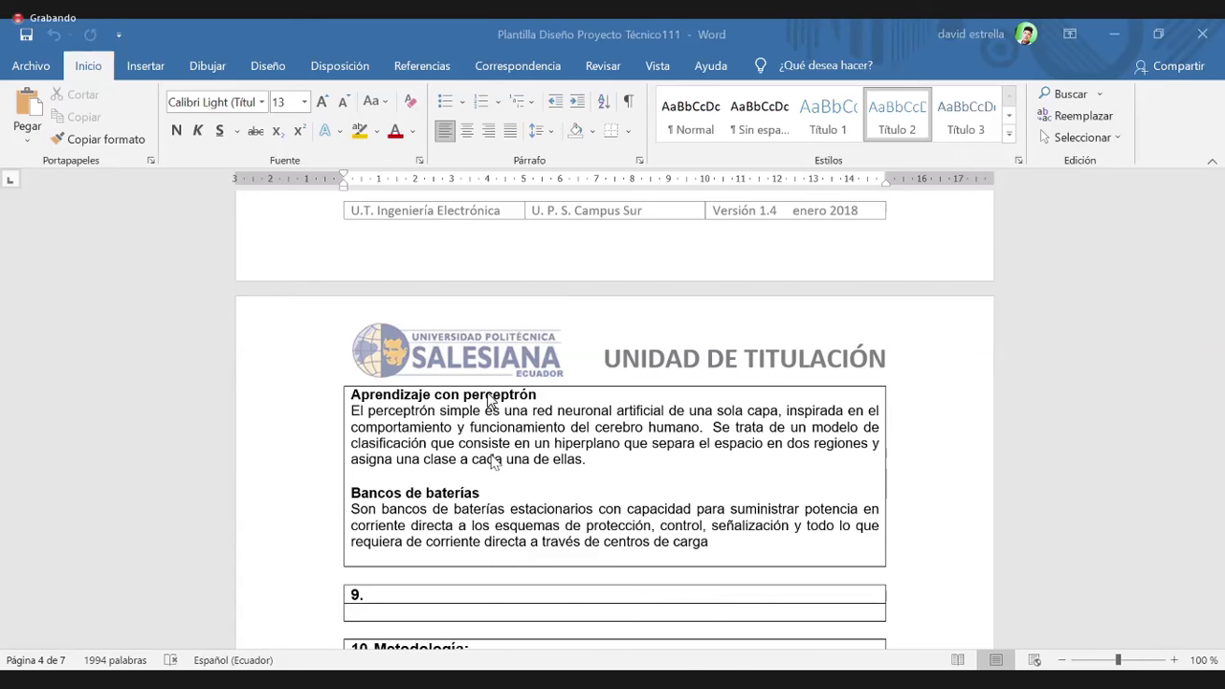
Go back over the Controlador, Sensores, Actuadores and Inteligencia Artificial topics, returning to Aprendizaje con perceptrón and Bancos de baterías.
{"action": "scroll", "coordinate": [488, 397], "scroll_direction": "up", "scroll_amount": 3}
{"action": "scroll", "coordinate": [488, 397], "scroll_direction": "up", "scroll_amount": 2}
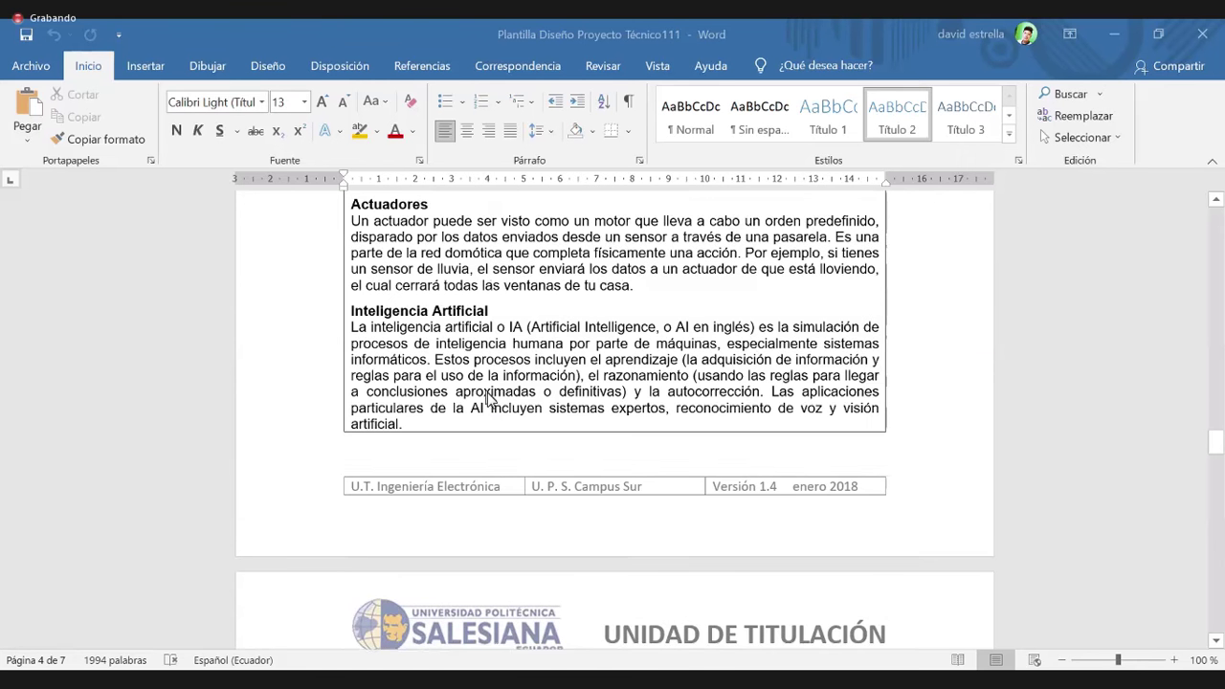
{"action": "scroll", "coordinate": [488, 397], "scroll_direction": "up", "scroll_amount": 3}
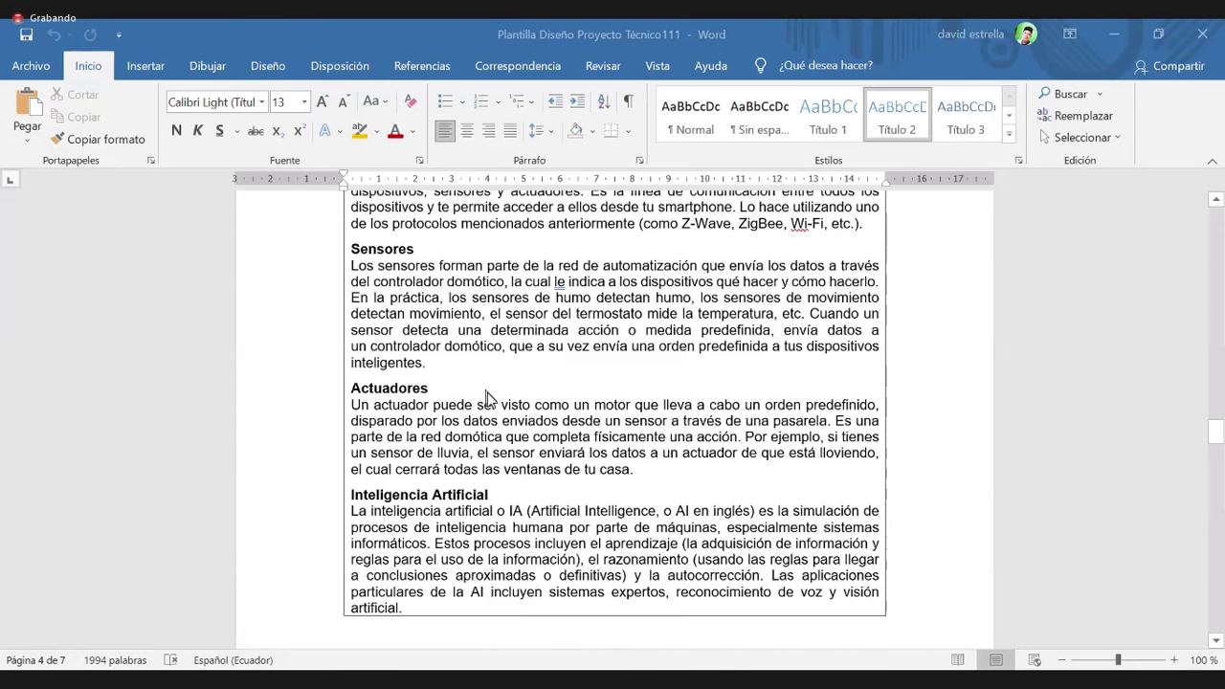
{"action": "scroll", "coordinate": [488, 397], "scroll_direction": "up", "scroll_amount": 4}
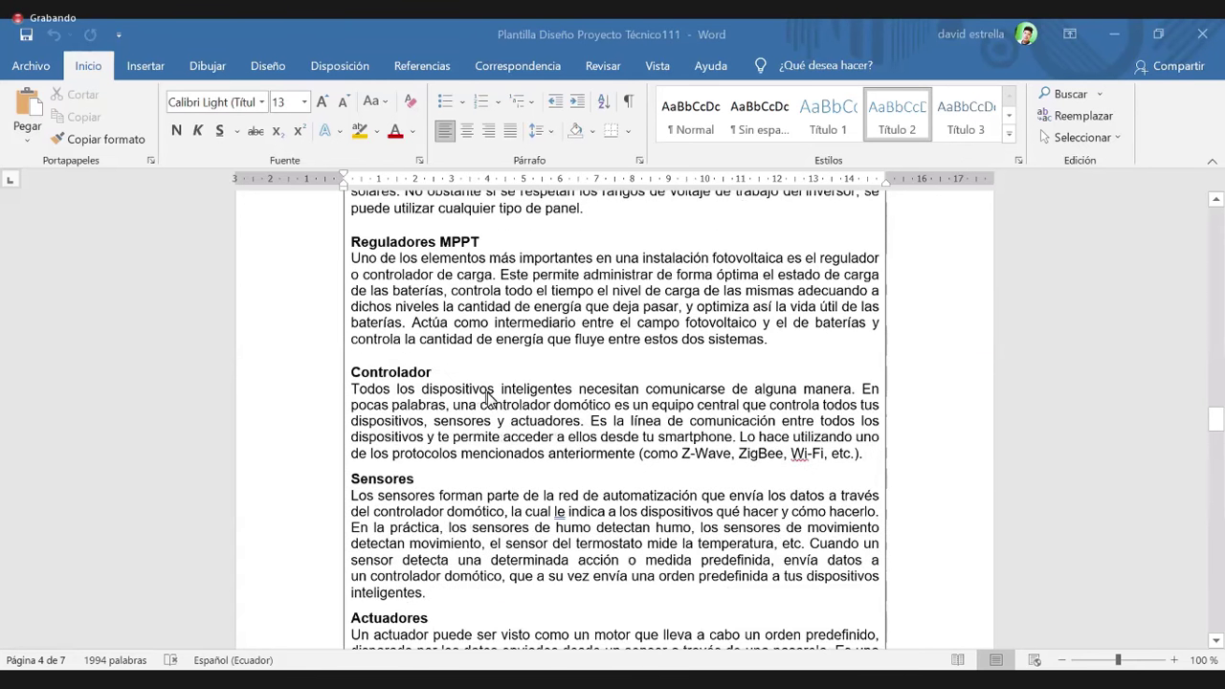
{"action": "scroll", "coordinate": [488, 397], "scroll_direction": "down", "scroll_amount": 1}
{"action": "scroll", "coordinate": [488, 397], "scroll_direction": "down", "scroll_amount": 1}
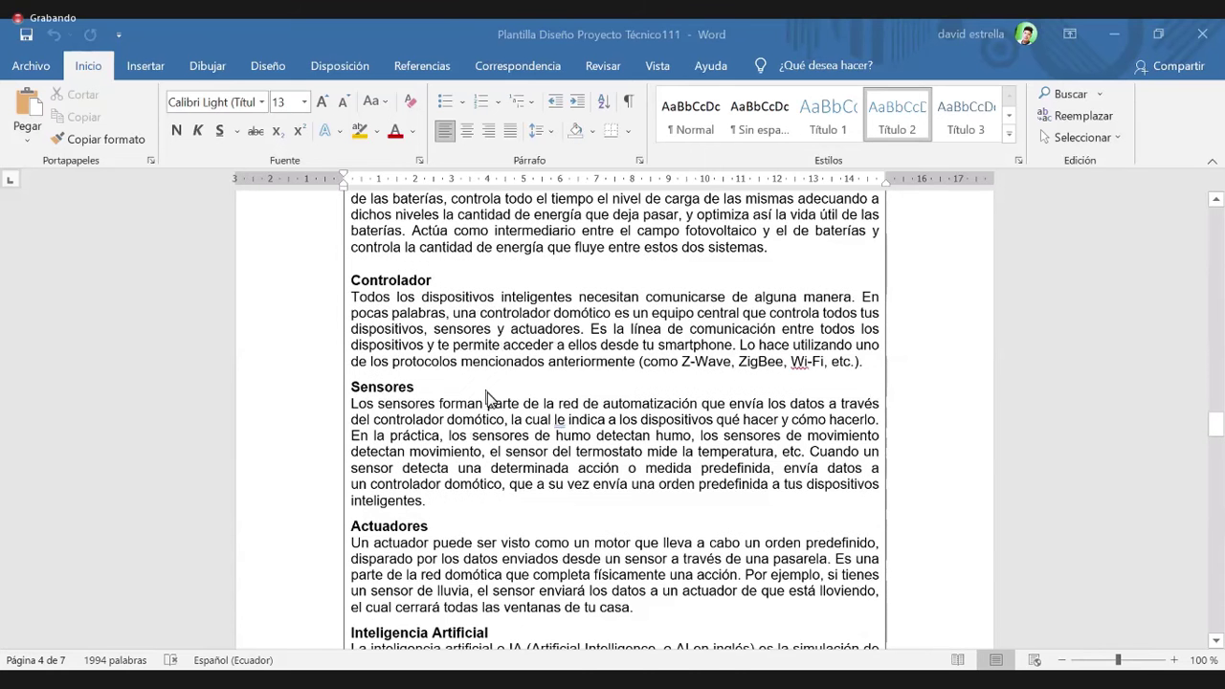
{"action": "scroll", "coordinate": [488, 398], "scroll_direction": "down", "scroll_amount": 1}
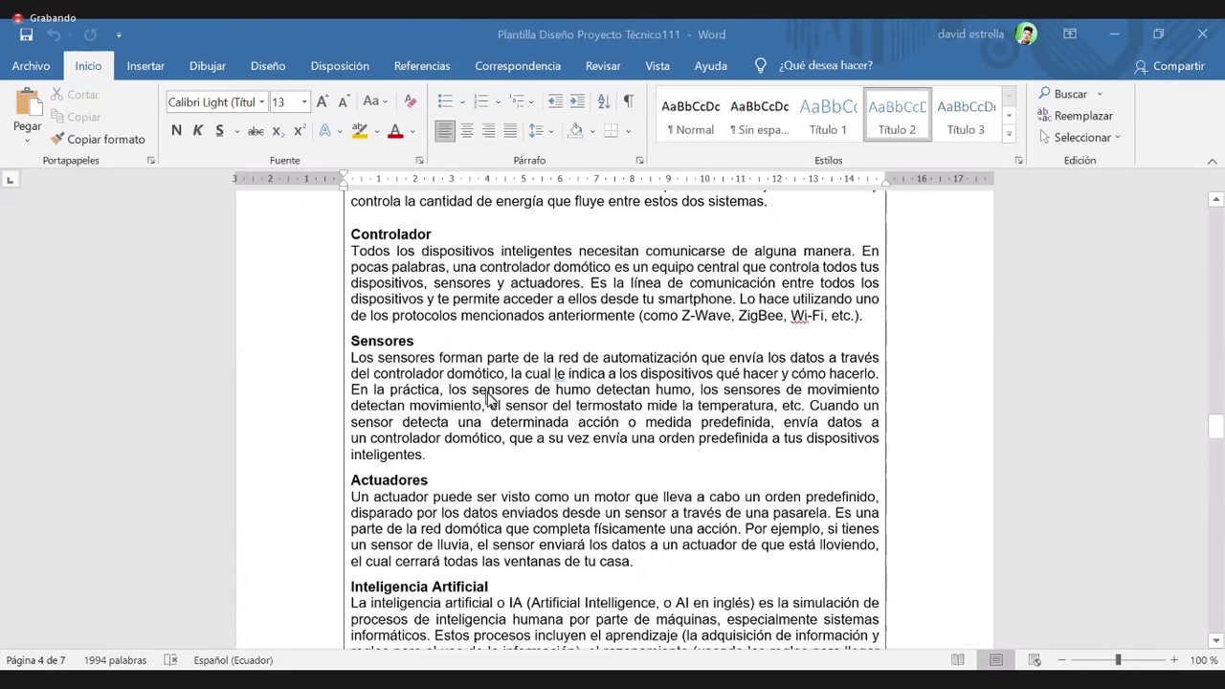
{"action": "scroll", "coordinate": [488, 397], "scroll_direction": "down", "scroll_amount": 4}
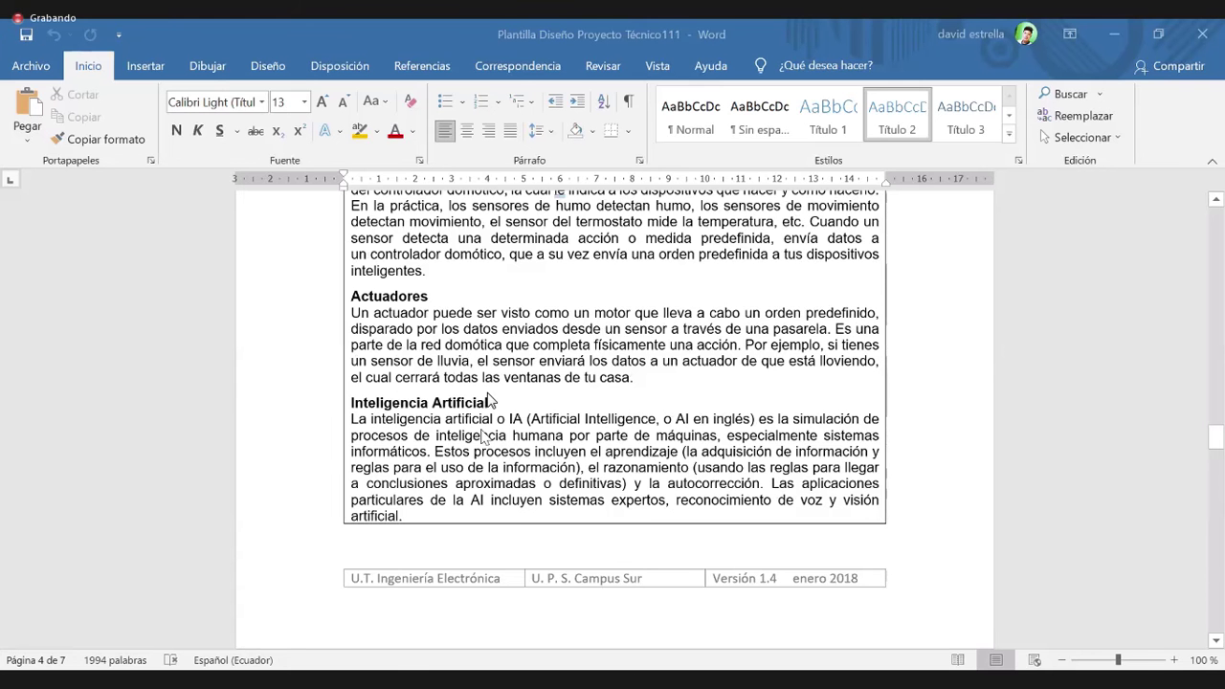
{"action": "scroll", "coordinate": [488, 397], "scroll_direction": "down", "scroll_amount": 8}
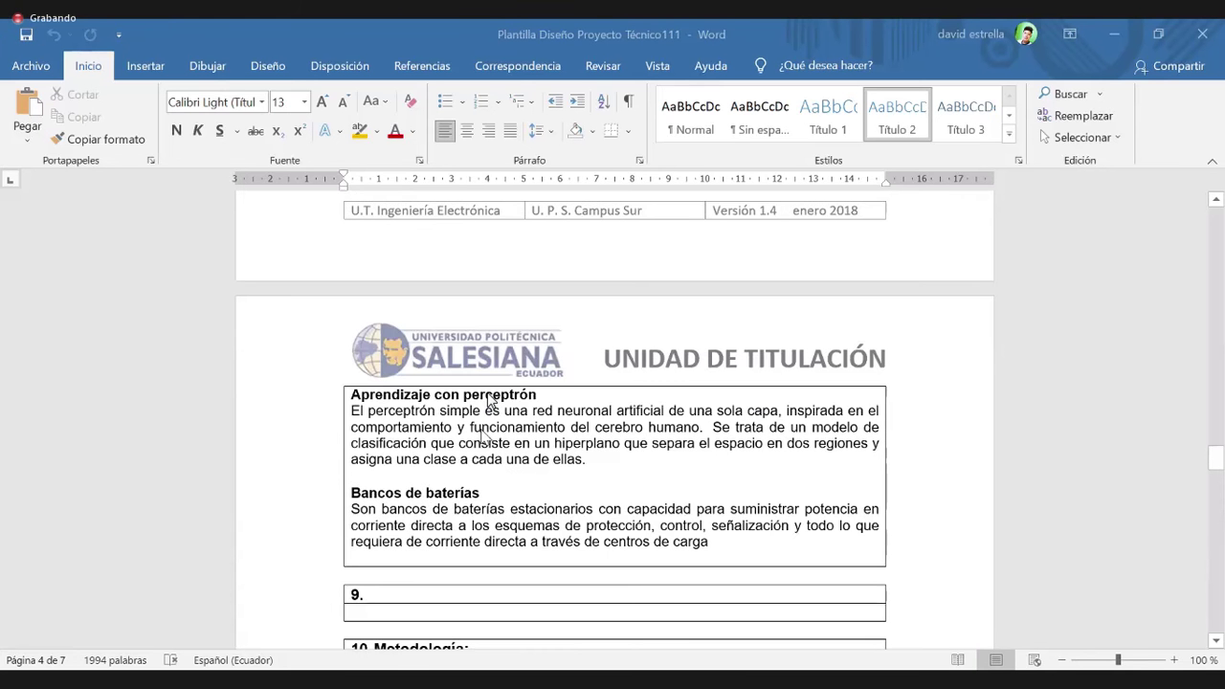
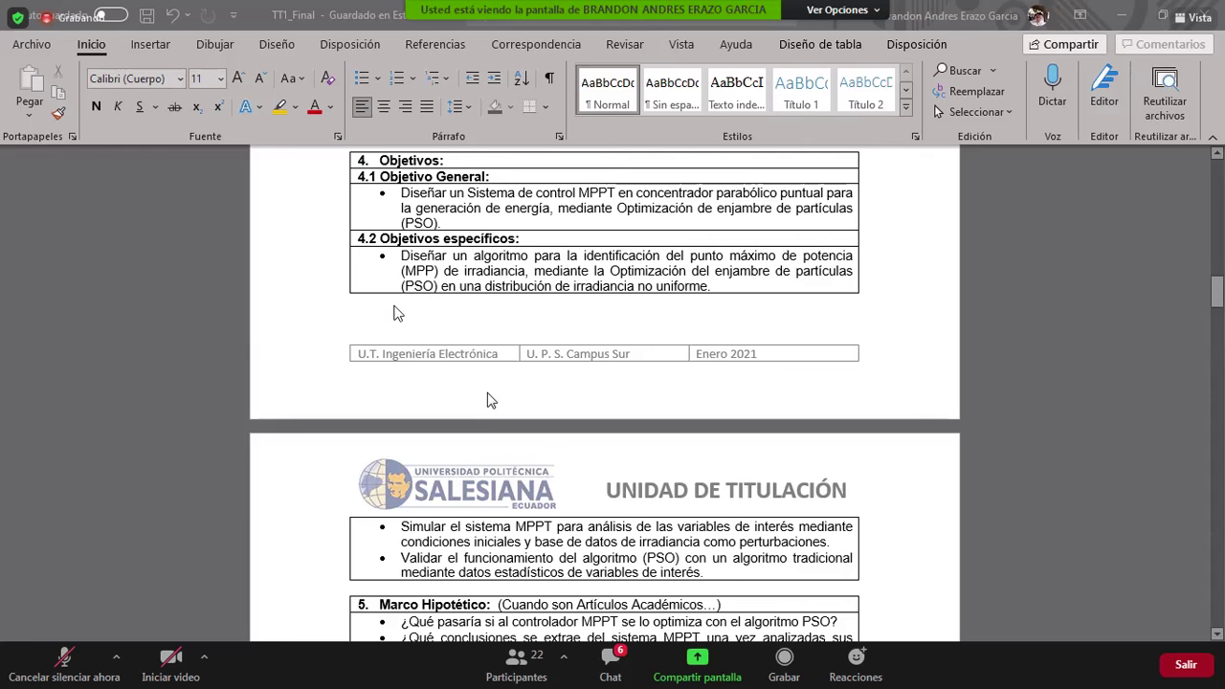
Review the general and specific objectives in section 4 of the MPPT control proposal, together with the end of its justification.
{"action": "scroll", "coordinate": [395, 312], "scroll_direction": "up", "scroll_amount": 1}
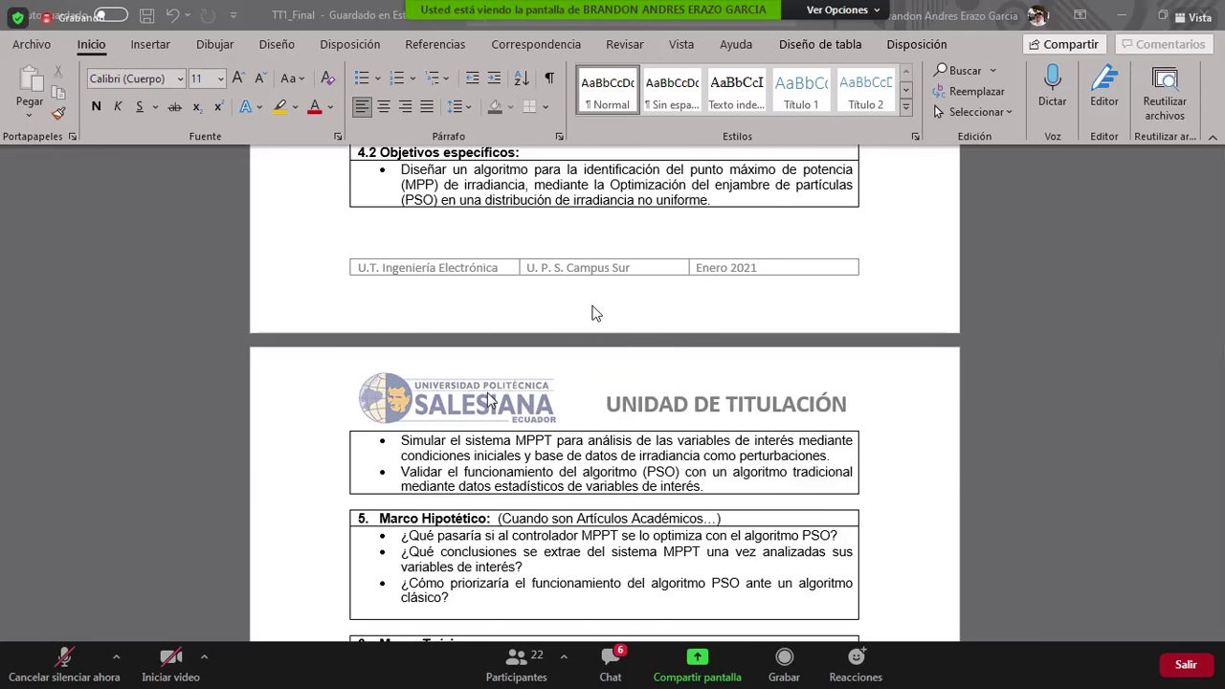
{"action": "scroll", "coordinate": [592, 313], "scroll_direction": "up", "scroll_amount": 3}
{"action": "scroll", "coordinate": [592, 313], "scroll_direction": "up", "scroll_amount": 2}
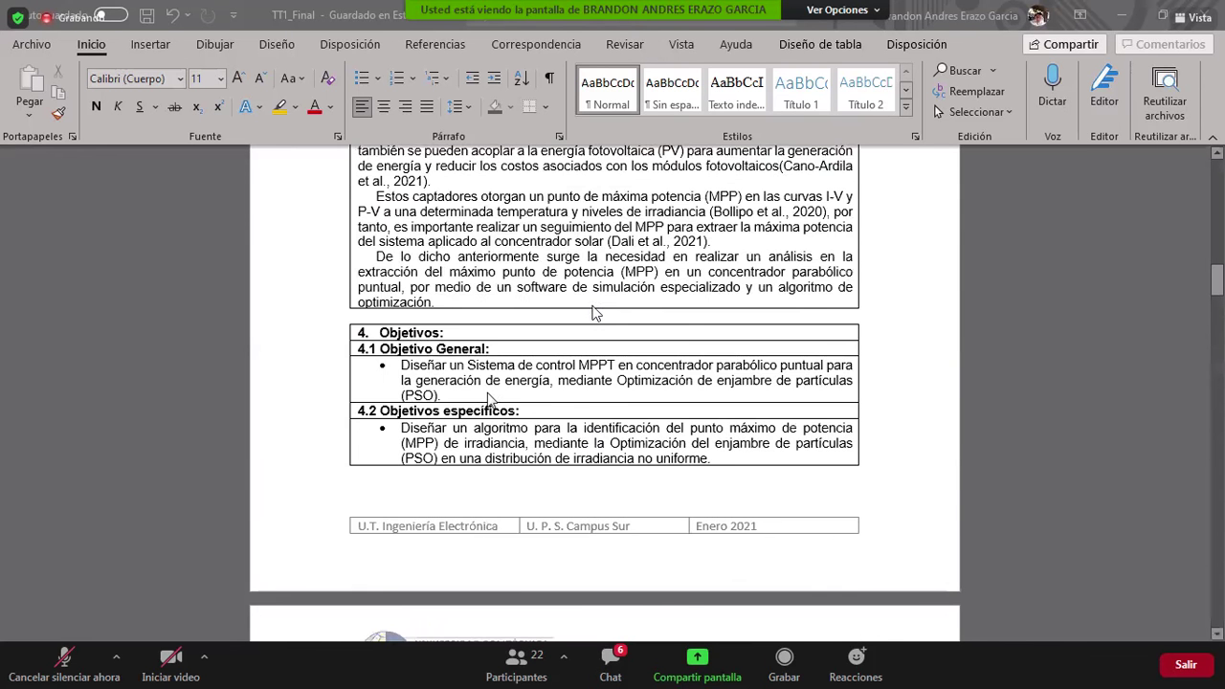
{"action": "scroll", "coordinate": [593, 311], "scroll_direction": "down", "scroll_amount": 3}
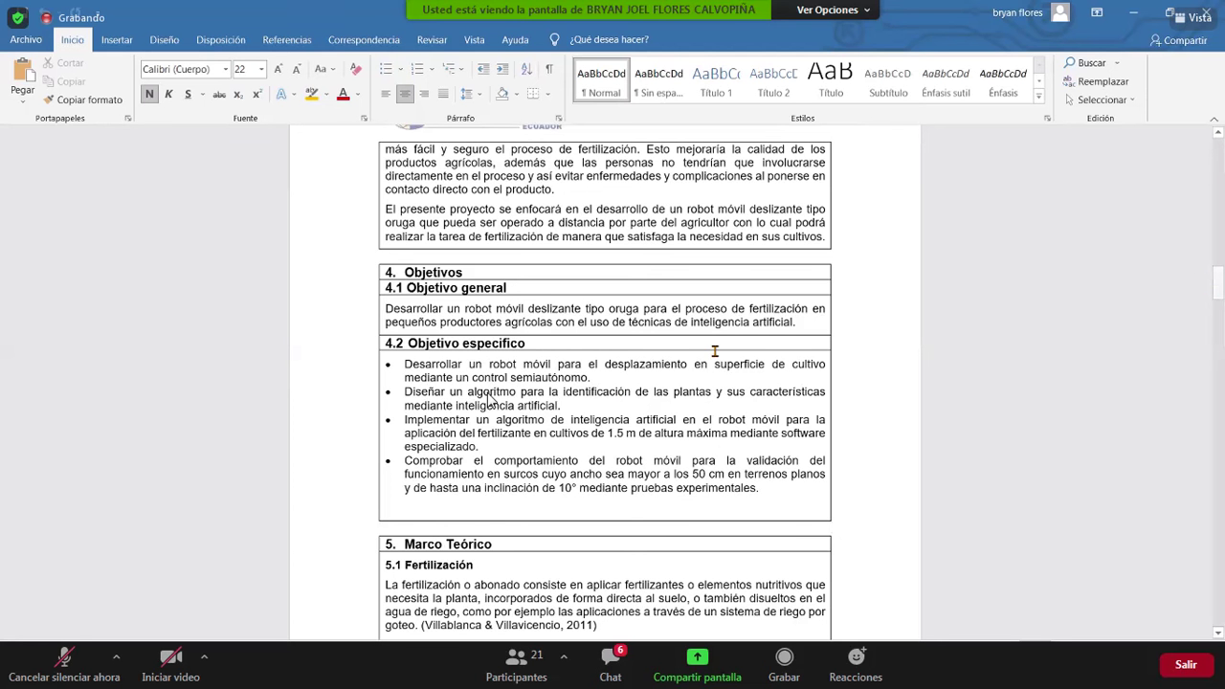
Review the general and specific objectives in section 4 of the tracked fertilization robot proposal.
{"action": "left_click", "coordinate": [570, 374]}
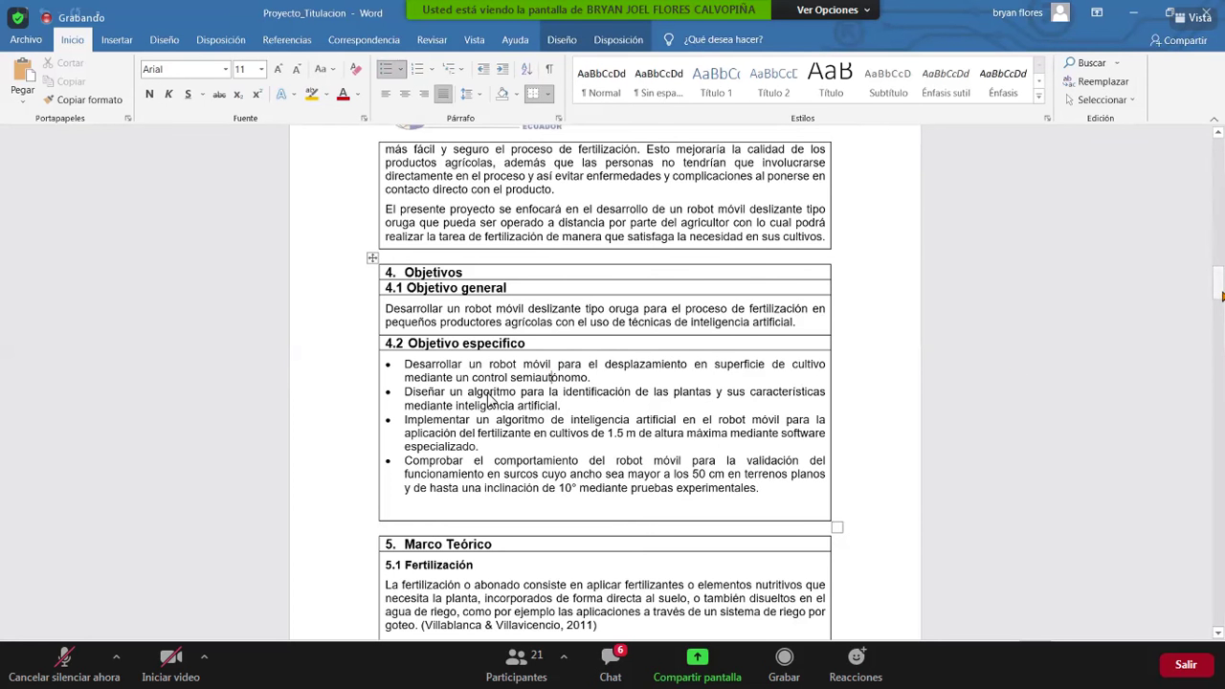
{"action": "left_click_drag", "start_coordinate": [1220, 296], "coordinate": [1221, 297]}
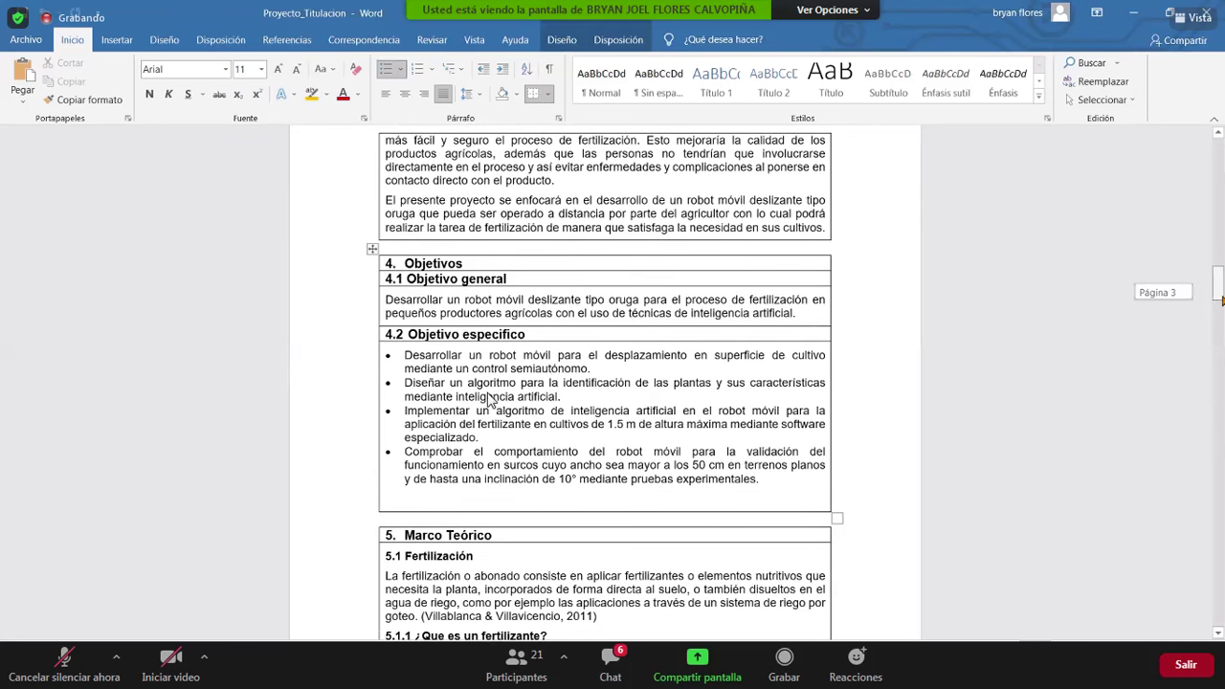
{"action": "scroll", "coordinate": [489, 398], "scroll_direction": "down", "scroll_amount": 1}
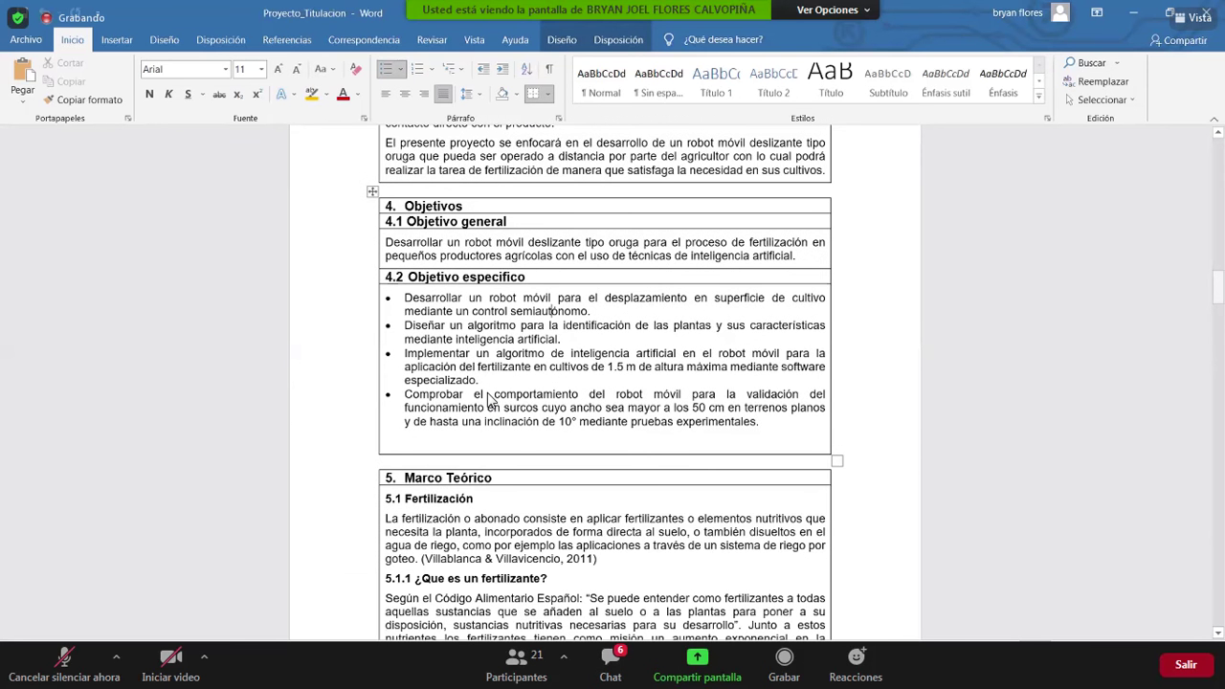
{"action": "left_click", "coordinate": [1217, 292]}
{"action": "scroll", "coordinate": [488, 399], "scroll_direction": "down", "scroll_amount": 2}
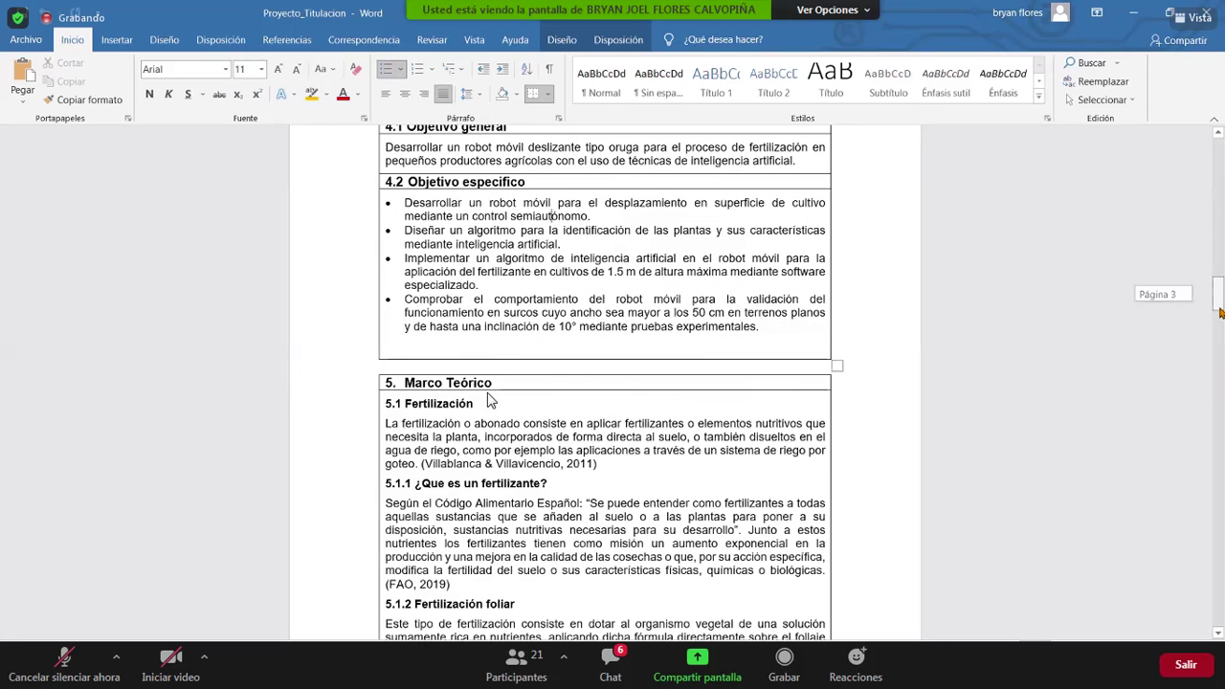
Skim section 5, Marco Teórico, from Fertilización through mobile robots and Autonomía to Inteligencia artificial.
{"action": "scroll", "coordinate": [488, 400], "scroll_direction": "down", "scroll_amount": 2}
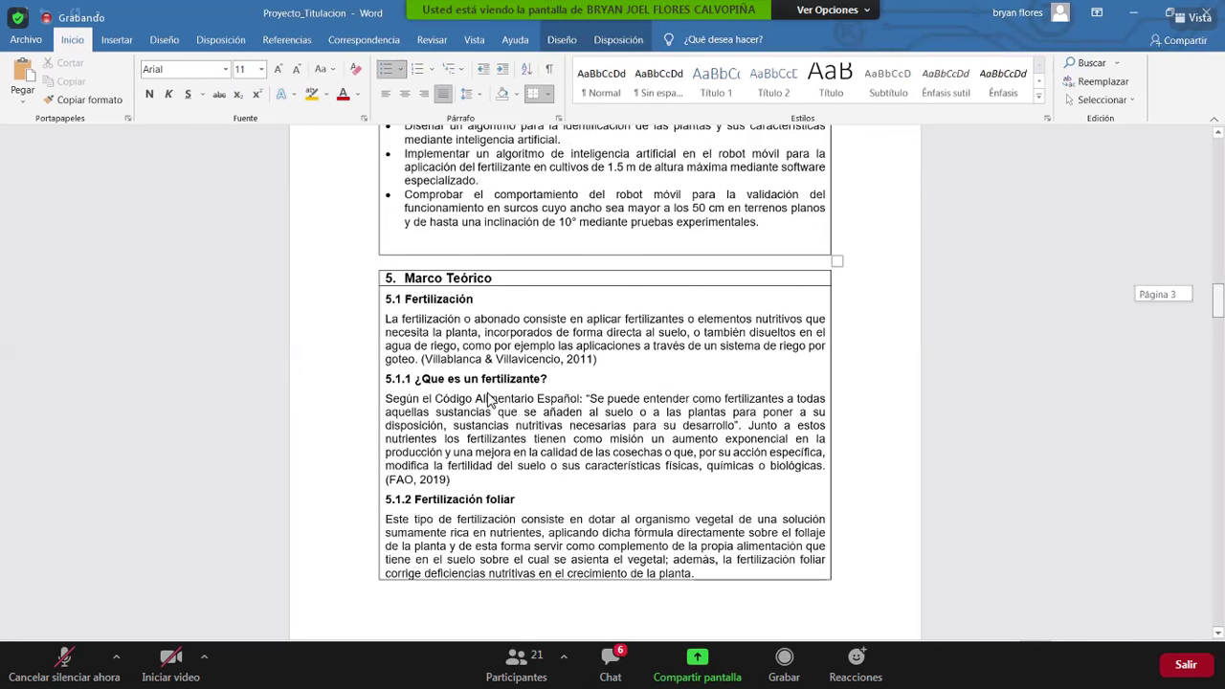
{"action": "scroll", "coordinate": [488, 400], "scroll_direction": "down", "scroll_amount": 7}
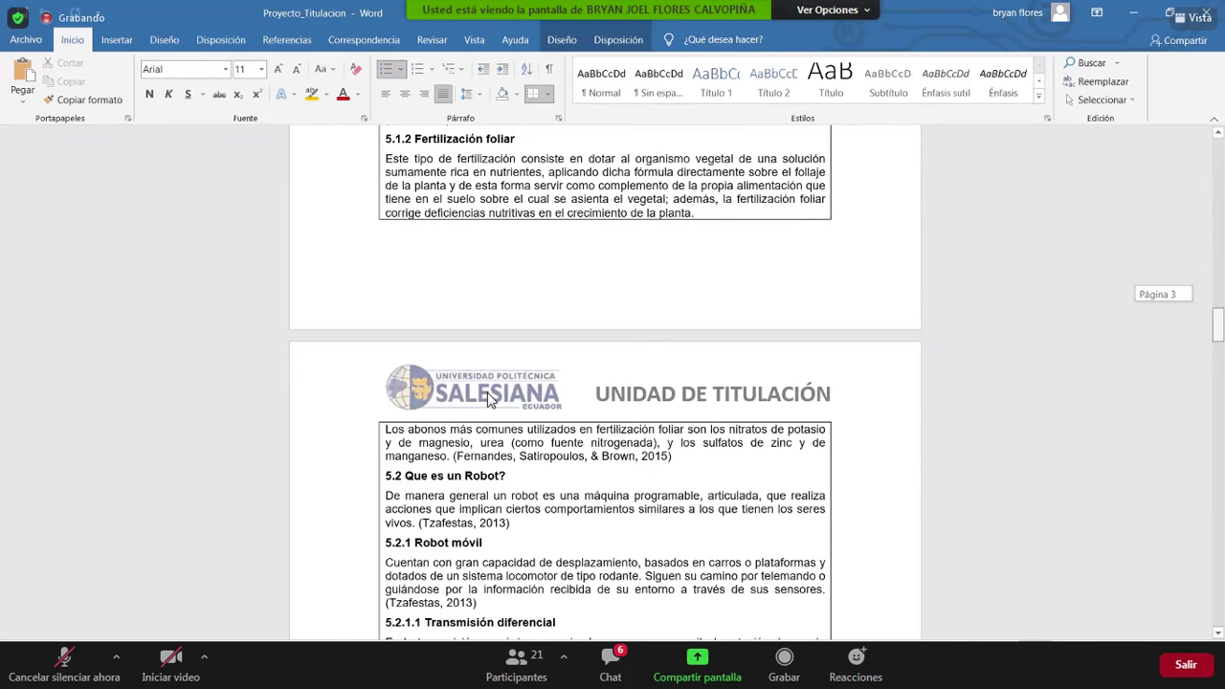
{"action": "scroll", "coordinate": [488, 400], "scroll_direction": "down", "scroll_amount": 6}
{"action": "scroll", "coordinate": [488, 400], "scroll_direction": "down", "scroll_amount": 4}
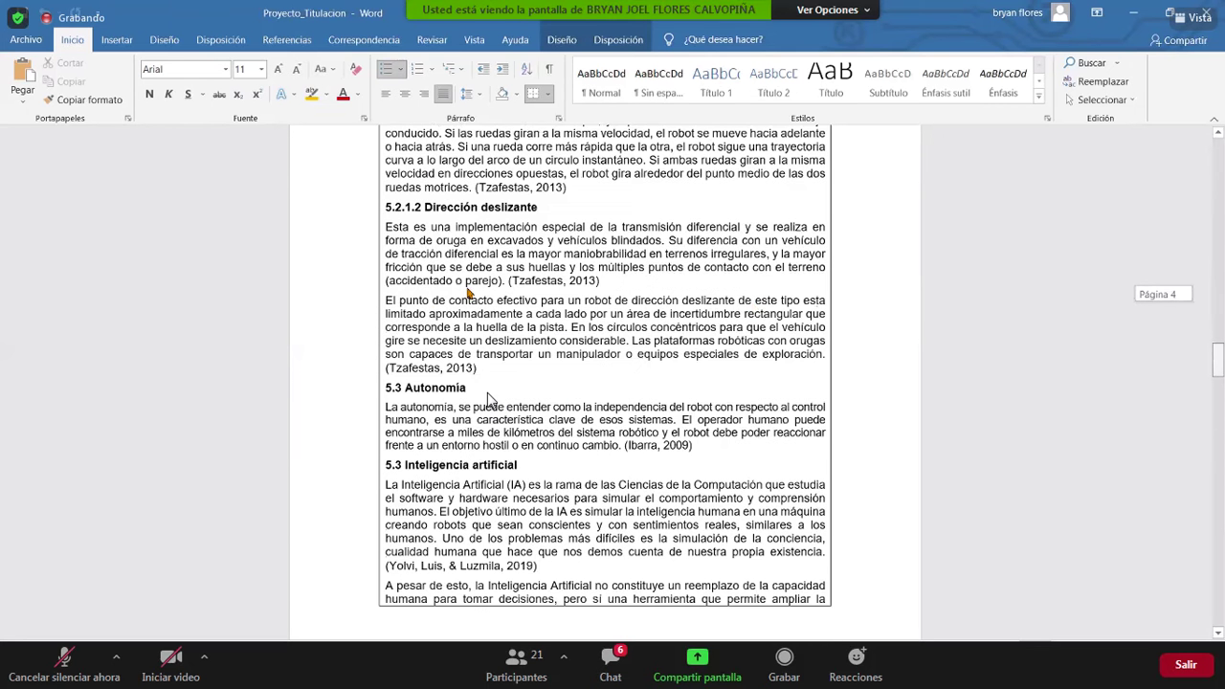
{"action": "scroll", "coordinate": [488, 400], "scroll_direction": "down", "scroll_amount": 2}
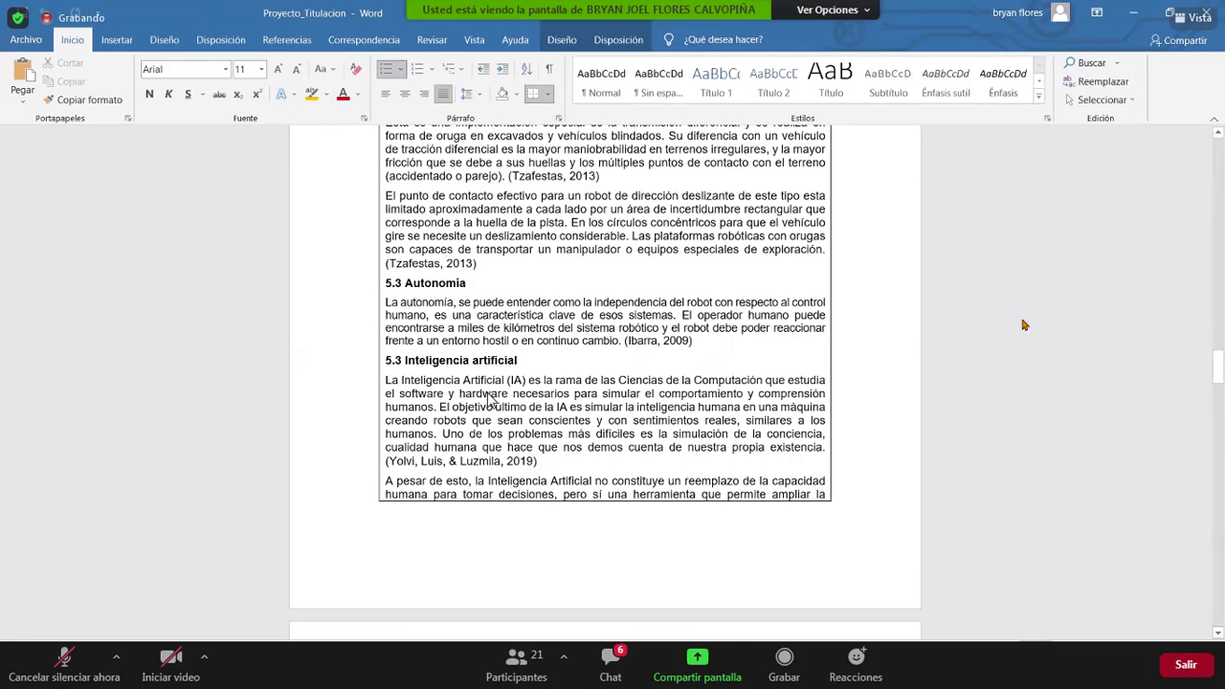
Skip past the rest of the theoretical framework and review section 6, Metodología, of the robot proposal.
{"action": "left_click", "coordinate": [488, 400]}
{"action": "left_click_drag", "start_coordinate": [1220, 379], "coordinate": [1222, 428]}
{"action": "scroll", "coordinate": [488, 400], "scroll_direction": "down", "scroll_amount": 5}
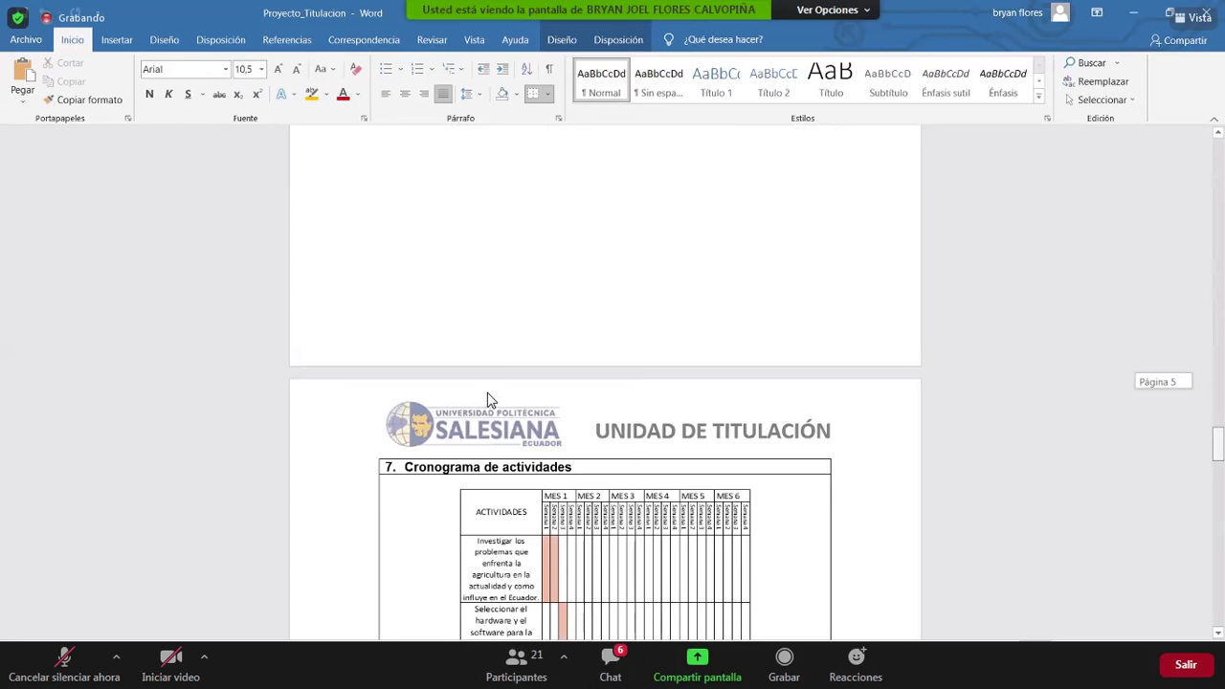
{"action": "scroll", "coordinate": [488, 400], "scroll_direction": "up", "scroll_amount": 5}
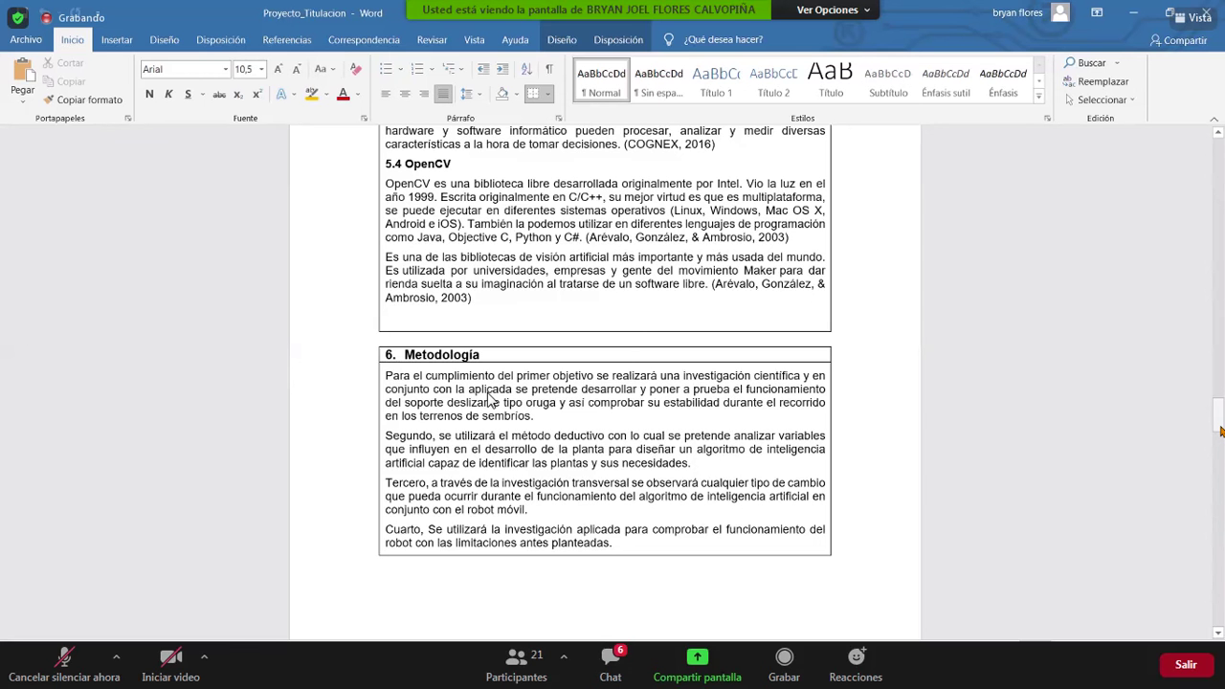
Review the activity schedule in section 7 and the budget table in section 8, glancing past it towards the document's end.
{"action": "left_click_drag", "start_coordinate": [1219, 430], "coordinate": [1220, 475]}
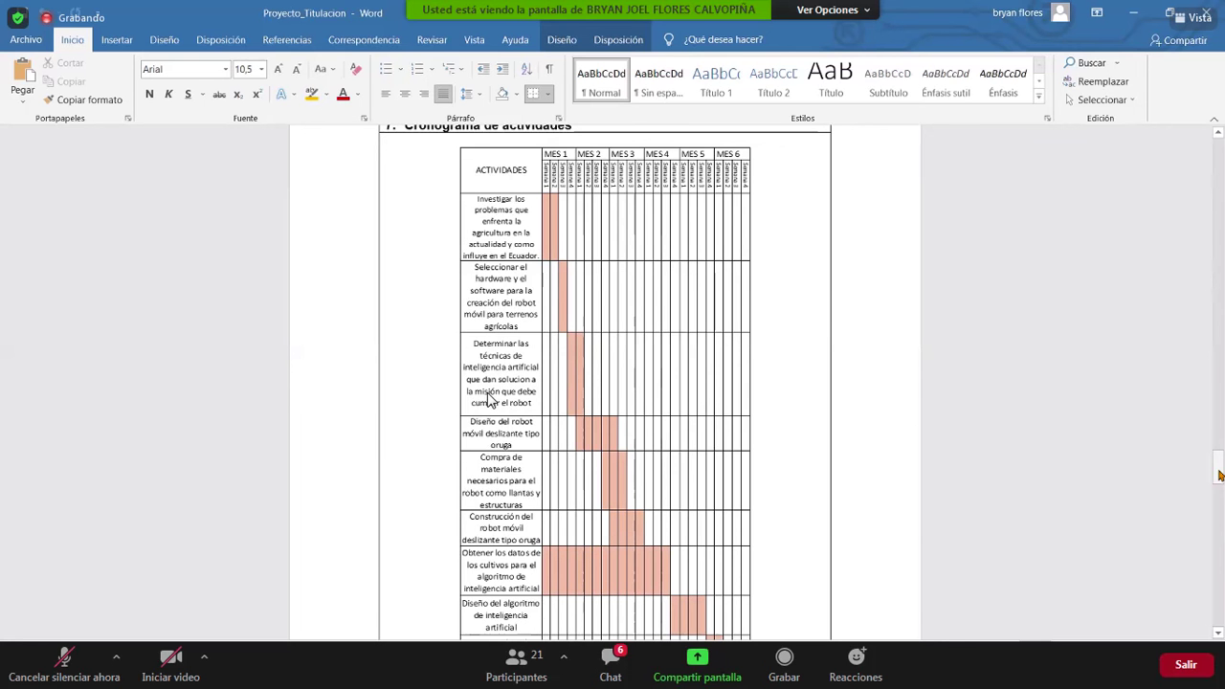
{"action": "left_click", "coordinate": [1219, 475]}
{"action": "left_click_drag", "start_coordinate": [1219, 474], "coordinate": [1220, 535]}
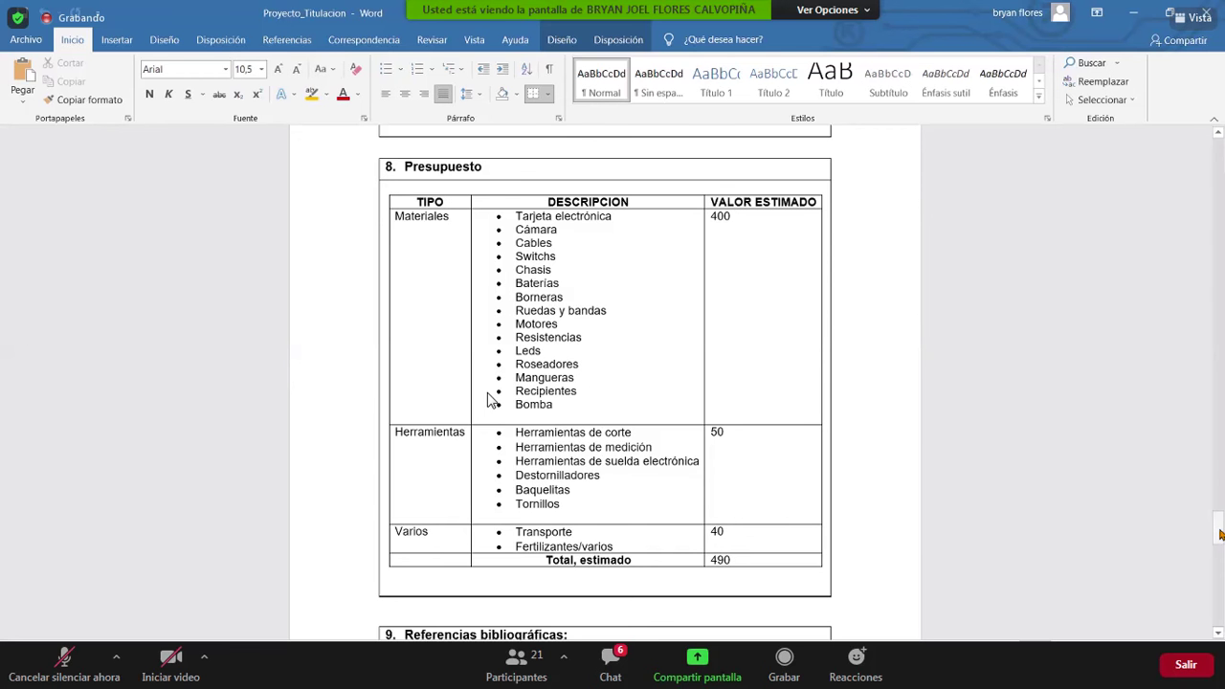
{"action": "left_click_drag", "start_coordinate": [1220, 534], "coordinate": [1222, 605]}
{"action": "left_click_drag", "start_coordinate": [1222, 563], "coordinate": [1221, 528]}
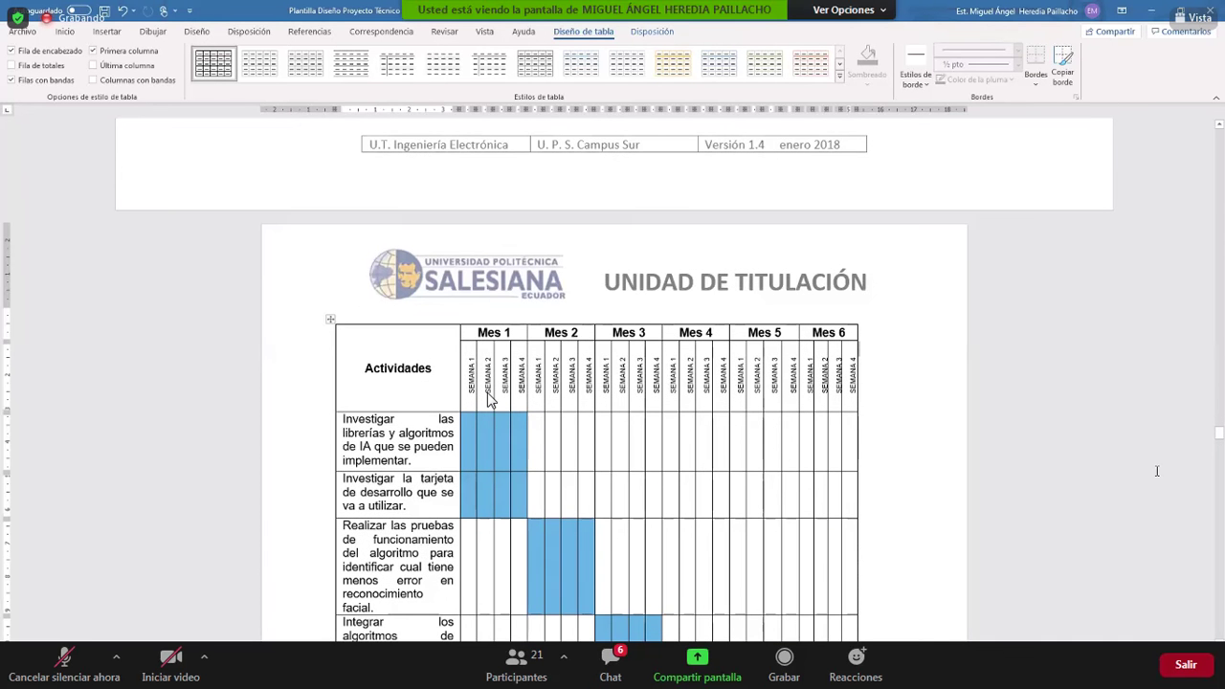
Compare the six-month activity schedule with the twelve-month one under section 7 in the facial recognition proposal.
{"action": "left_click", "coordinate": [426, 433]}
{"action": "scroll", "coordinate": [488, 400], "scroll_direction": "down", "scroll_amount": 2}
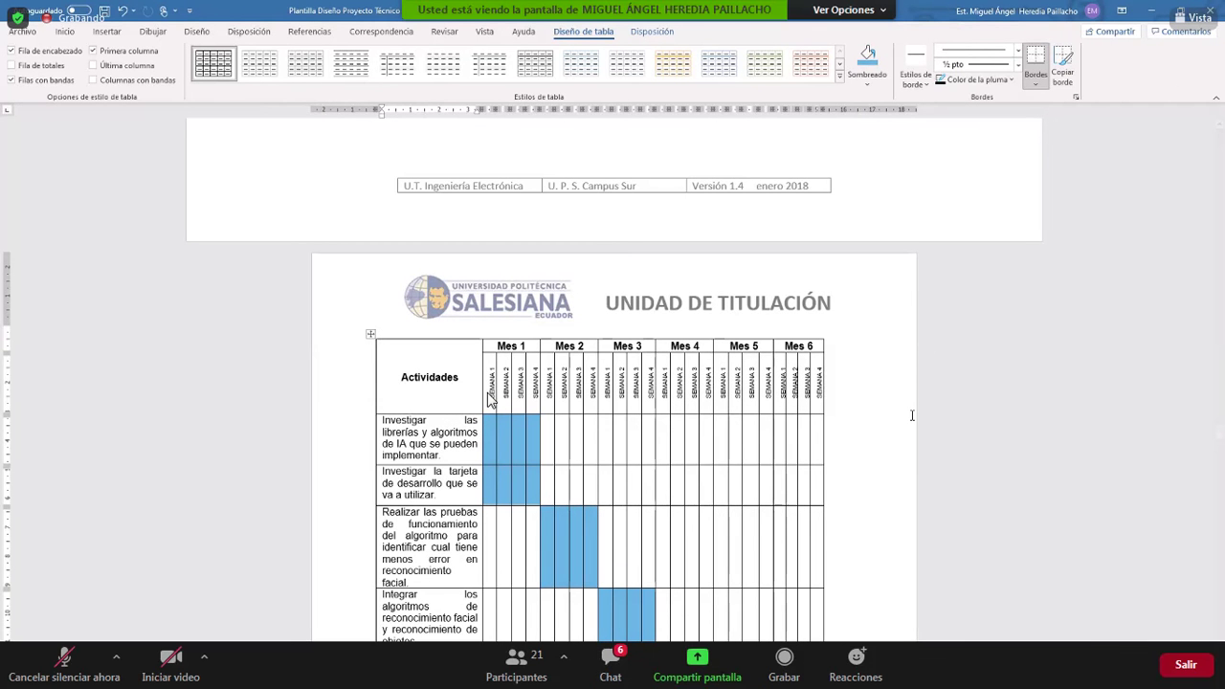
{"action": "scroll", "coordinate": [488, 398], "scroll_direction": "up", "scroll_amount": 3}
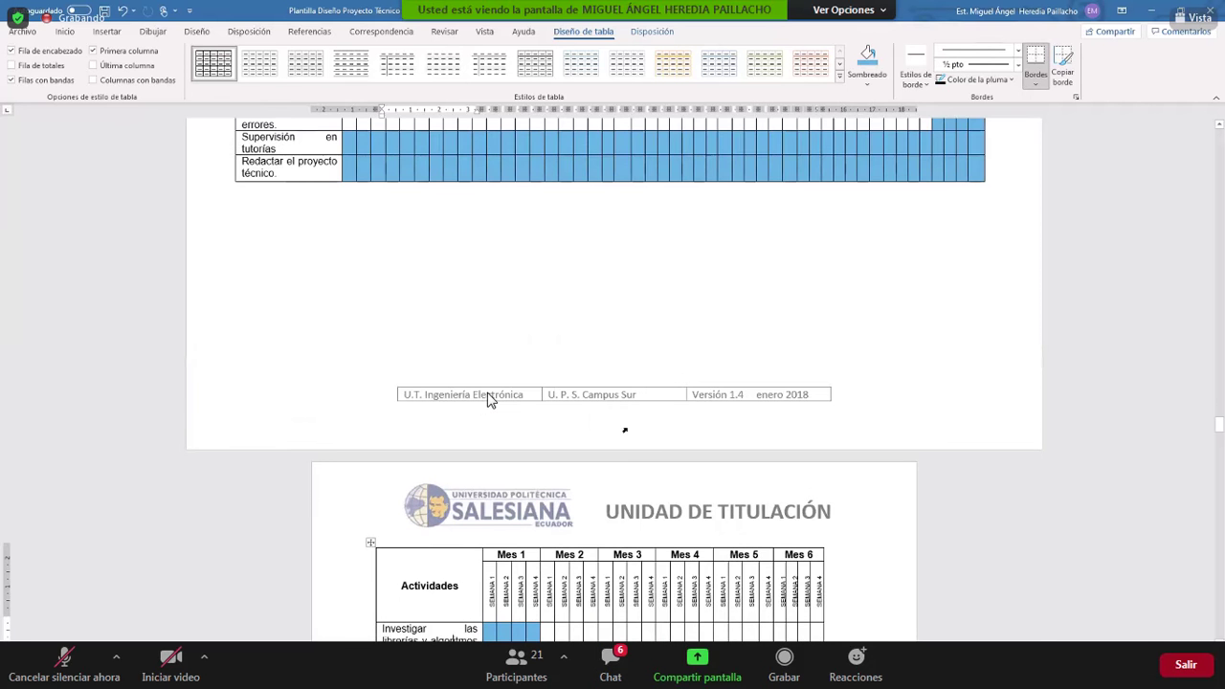
{"action": "scroll", "coordinate": [488, 398], "scroll_direction": "down", "scroll_amount": 4}
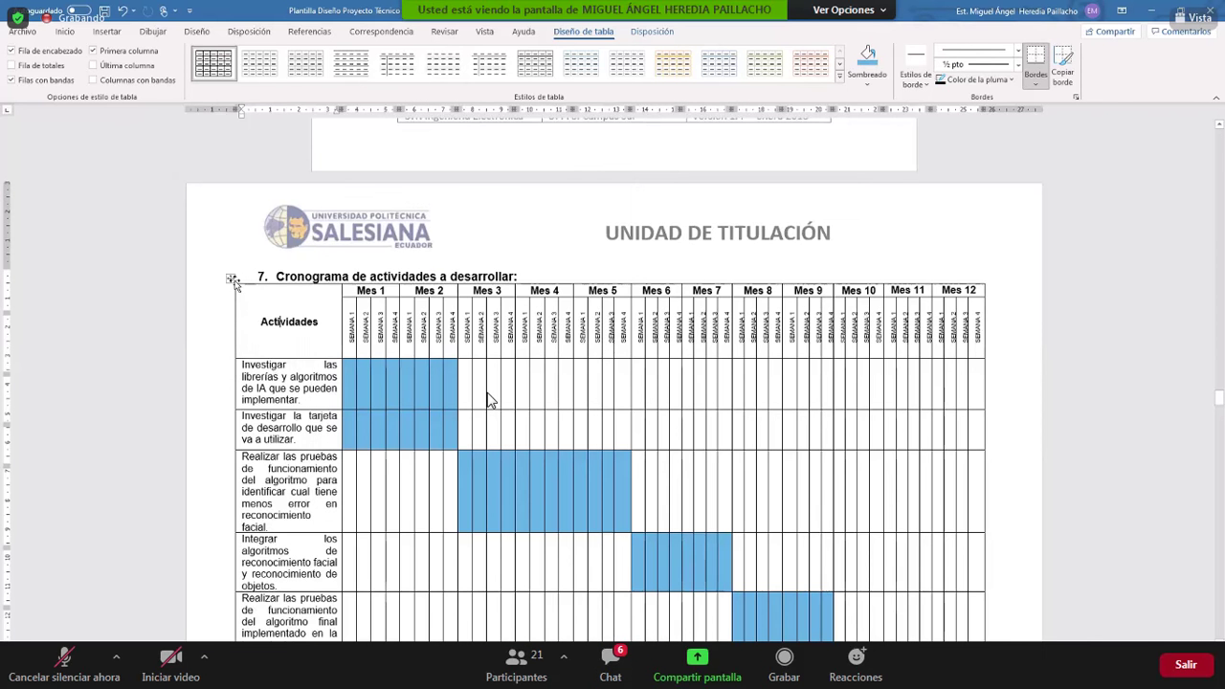
Remove the twelve-month activity table under section 7, Cronograma, and check the six-month schedule.
{"action": "key", "text": "ctrl+z"}
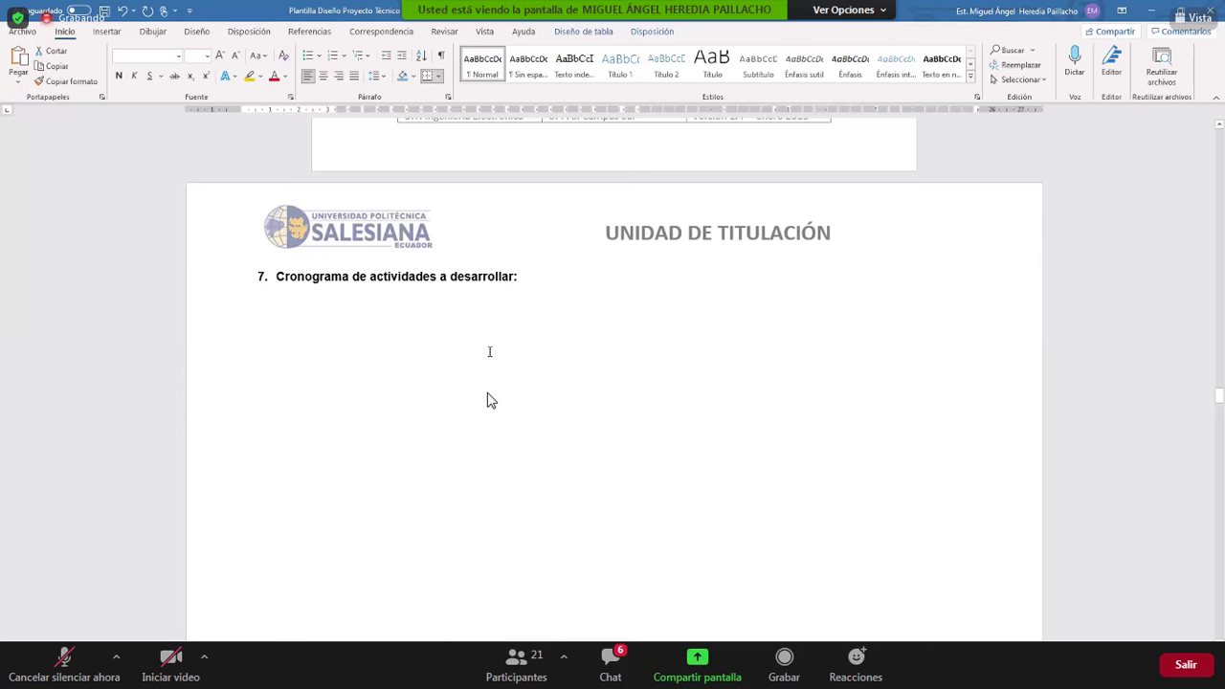
{"action": "key", "text": "ctrl+y"}
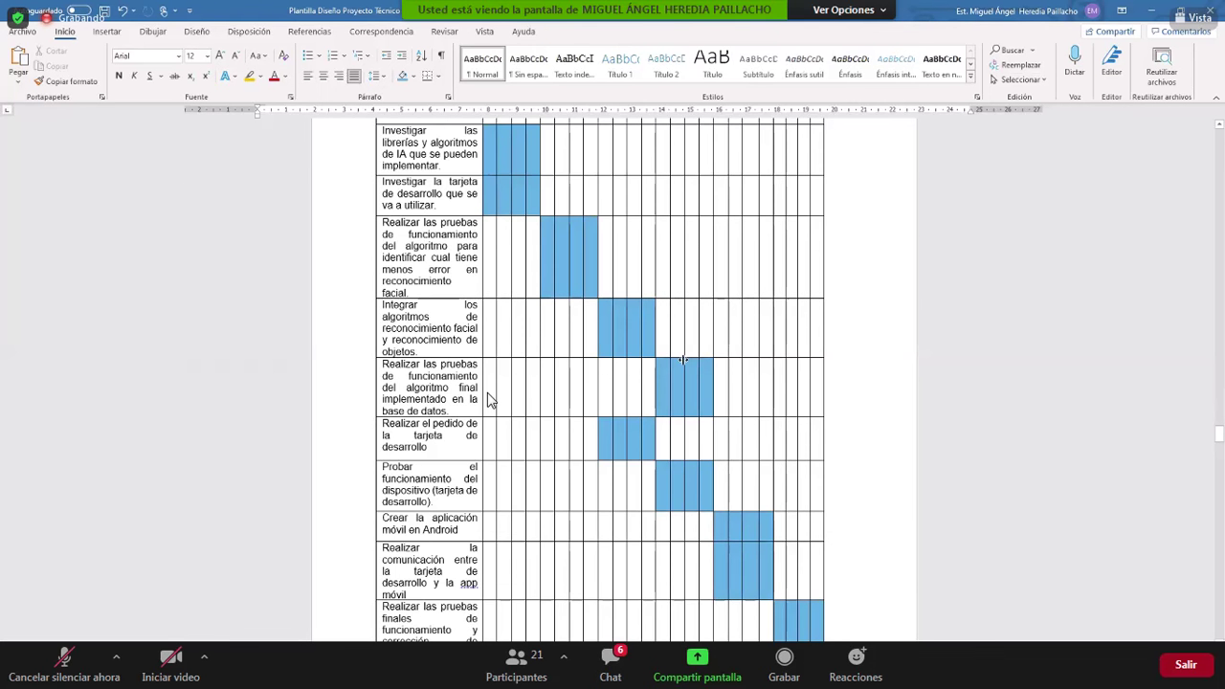
{"action": "scroll", "coordinate": [487, 400], "scroll_direction": "up", "scroll_amount": 3}
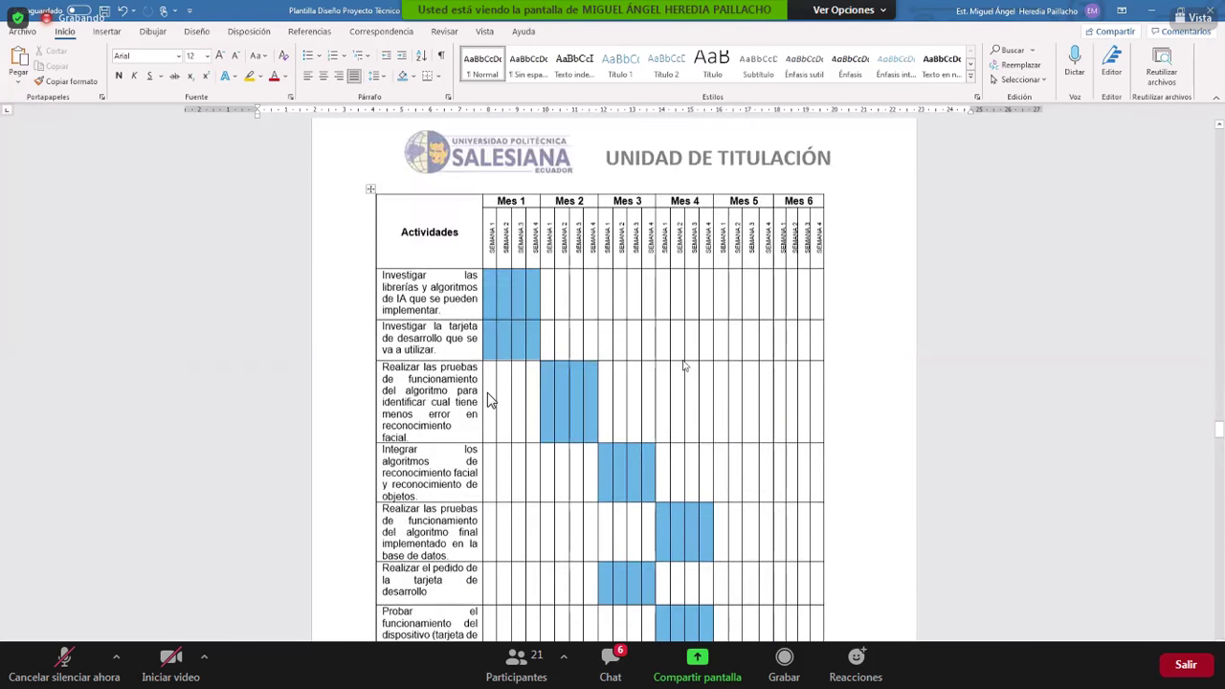
Append ": 4 USD" to "Servicios de desarrollador por hora" in the Mano de obra row of the budget table.
{"action": "scroll", "coordinate": [488, 400], "scroll_direction": "down", "scroll_amount": 8}
{"action": "scroll", "coordinate": [488, 400], "scroll_direction": "down", "scroll_amount": 12}
{"action": "scroll", "coordinate": [488, 400], "scroll_direction": "up", "scroll_amount": 5}
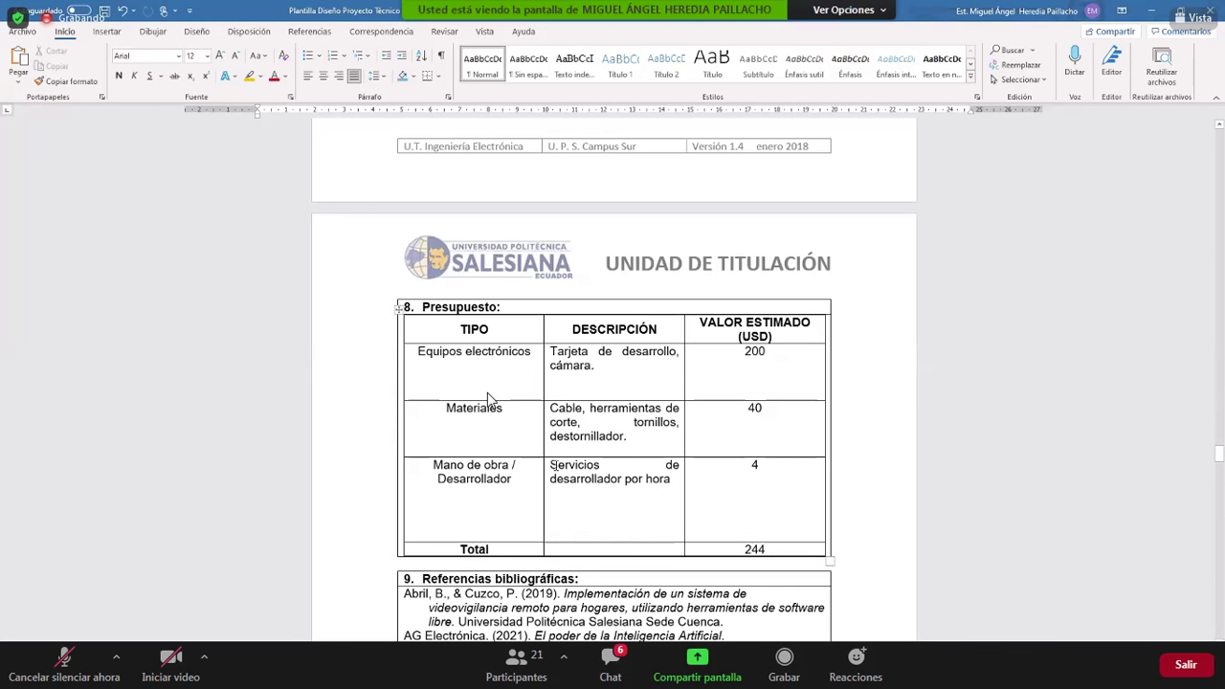
{"action": "left_click", "coordinate": [683, 486]}
{"action": "left_click", "coordinate": [680, 478]}
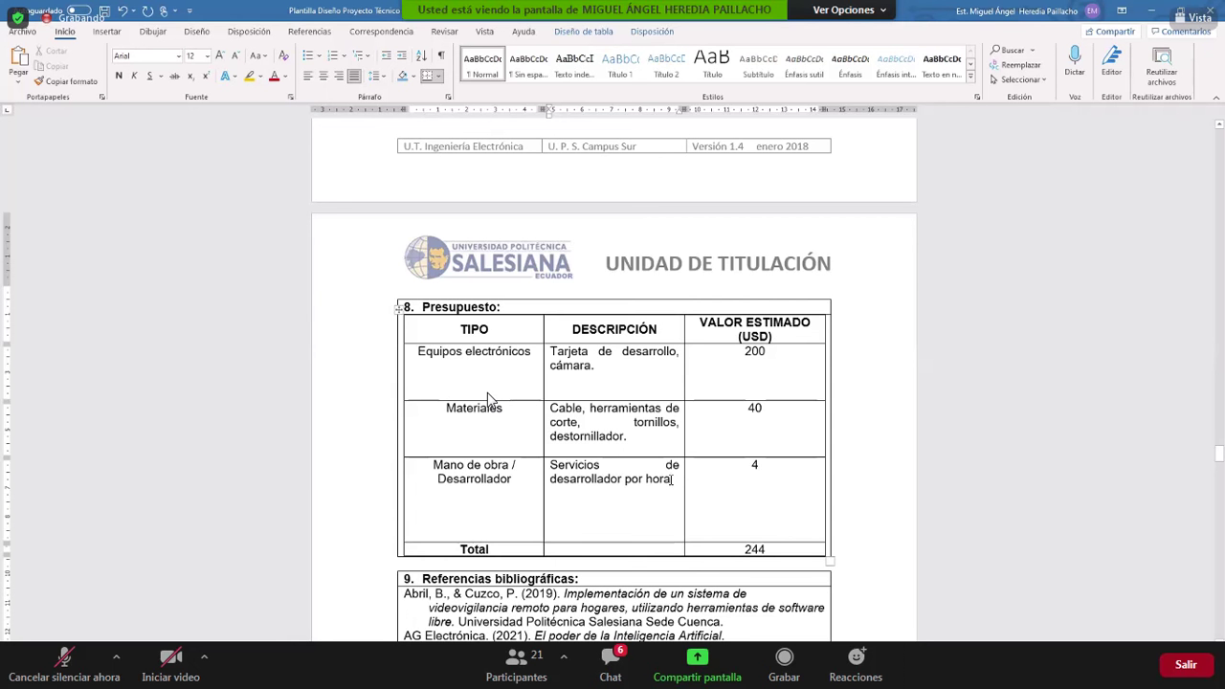
{"action": "type", "text": ": 4 USD"}
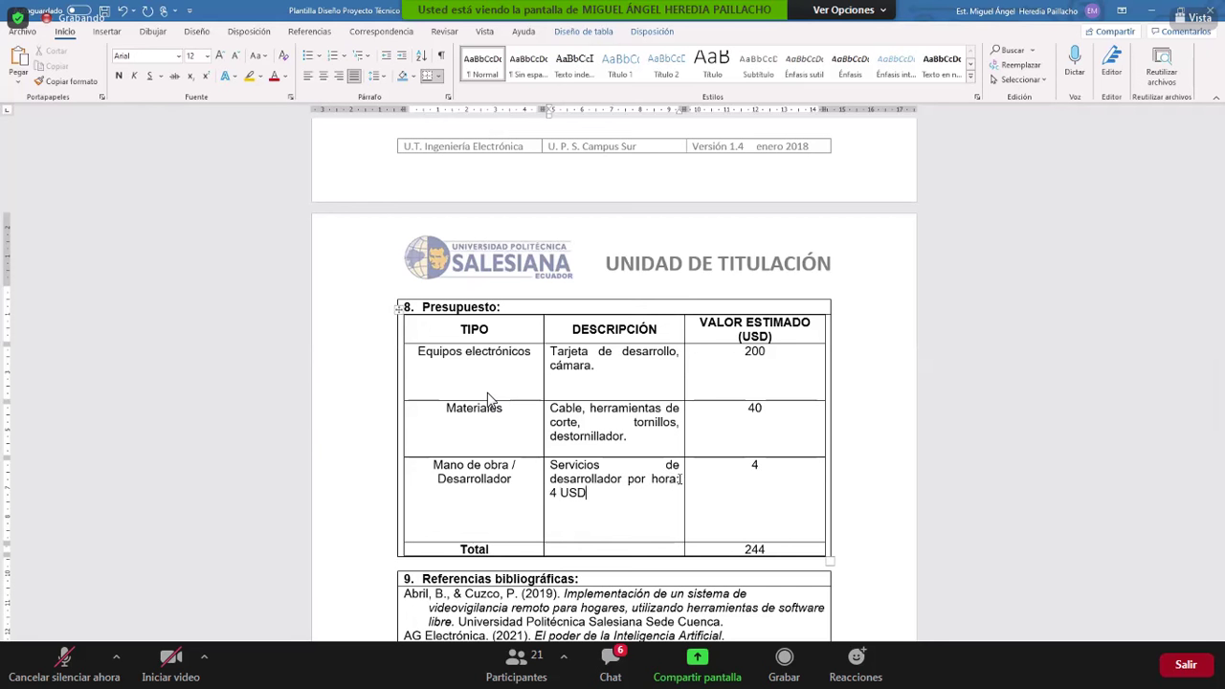
Clear the estimated value of the Mano de obra row and the Total amount in the section 8 budget table.
{"action": "left_click", "coordinate": [767, 465]}
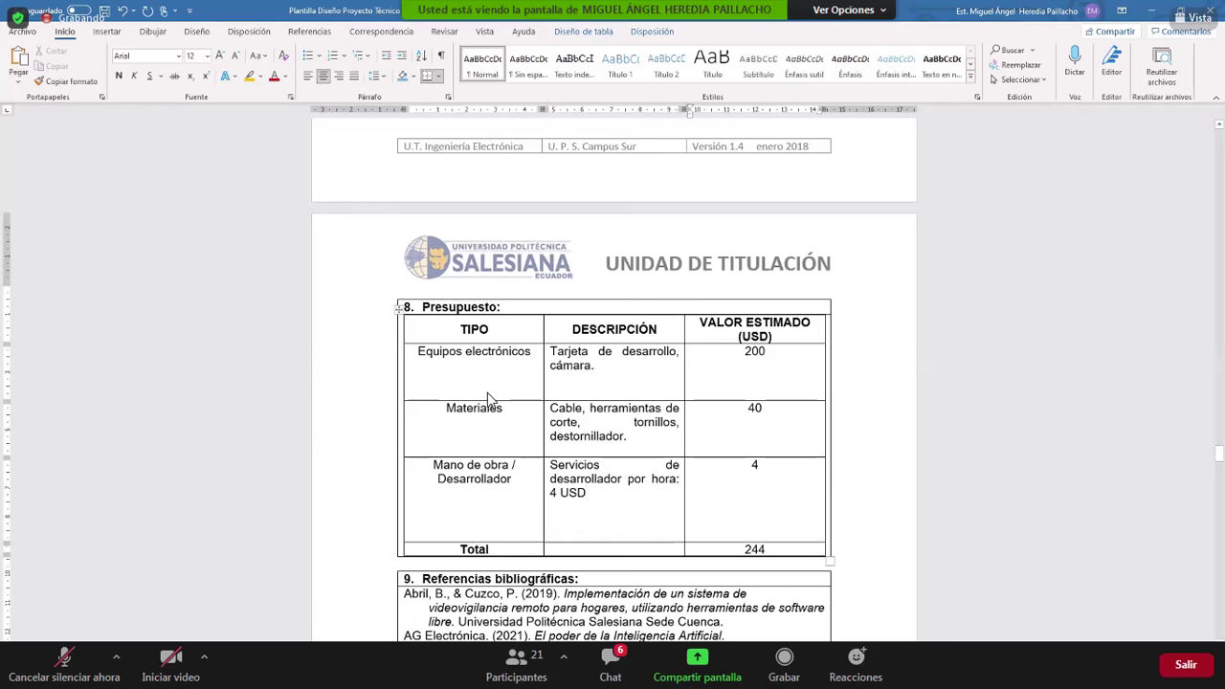
{"action": "key", "text": "BackSpace"}
{"action": "left_click", "coordinate": [773, 544]}
{"action": "key", "text": "BackSpace"}
{"action": "double_click", "coordinate": [736, 354]}
{"action": "double_click", "coordinate": [751, 408]}
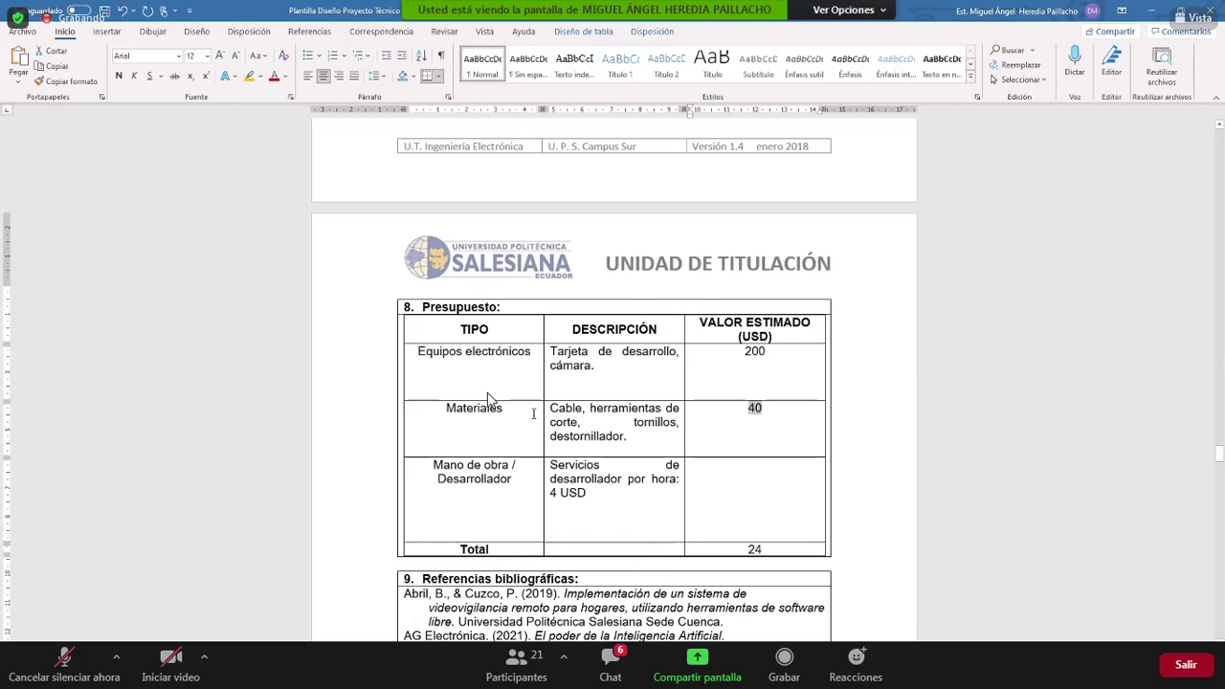
{"action": "left_click", "coordinate": [760, 488]}
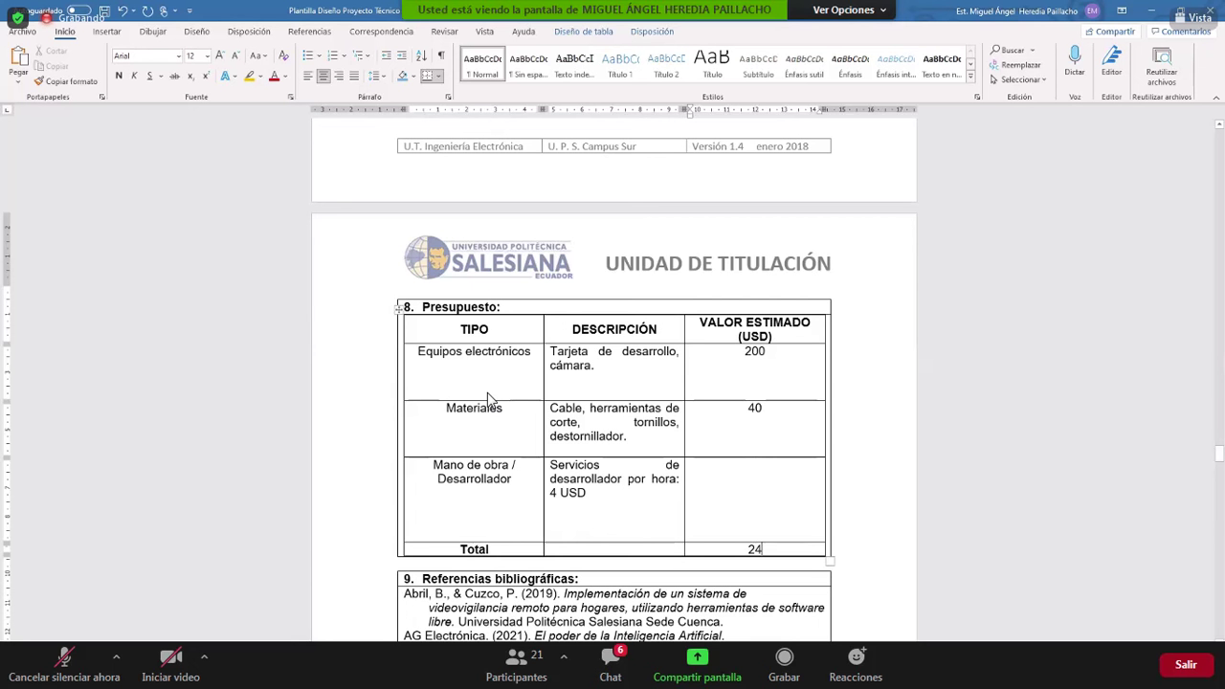
{"action": "key", "text": "BackSpace"}
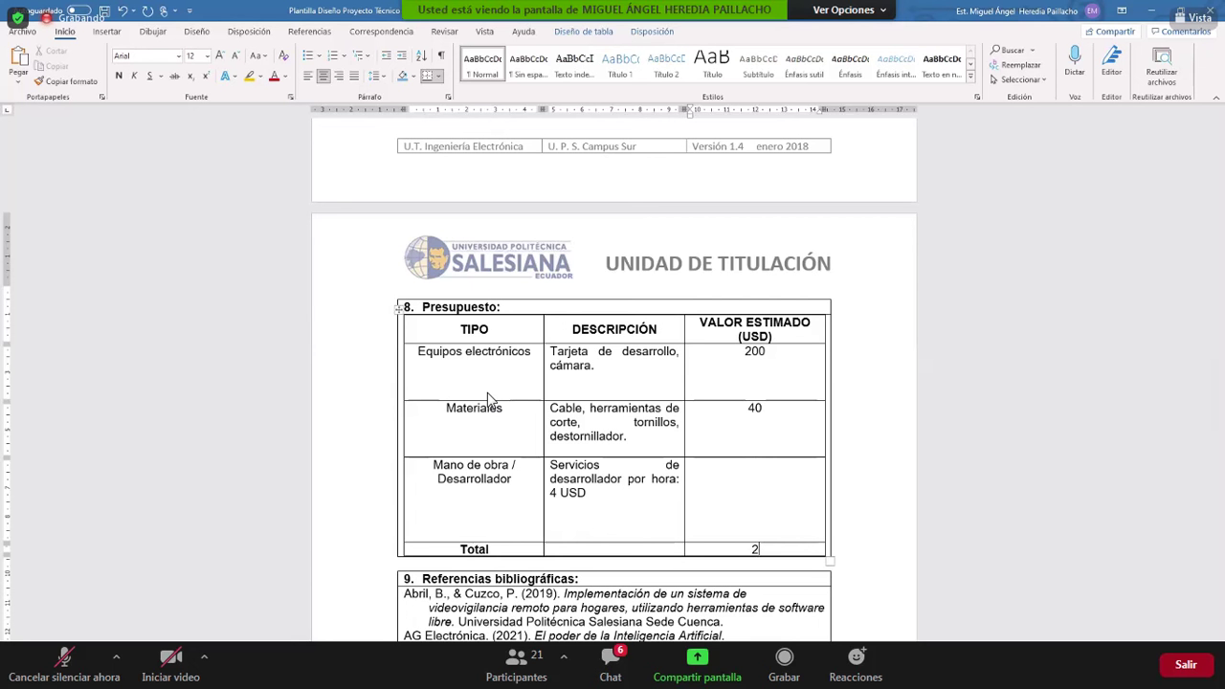
{"action": "key", "text": "BackSpace"}
{"action": "scroll", "coordinate": [854, 277], "scroll_direction": "down", "scroll_amount": 1}
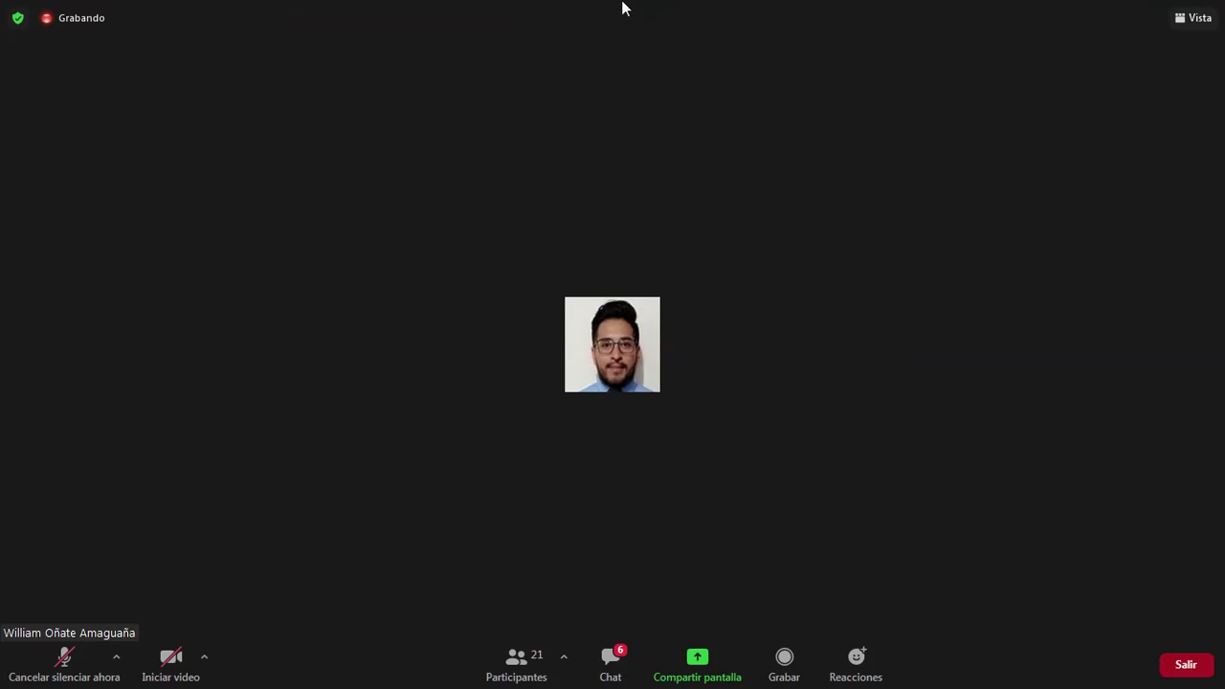
Highlight the title lines and the Datos del tutor fields of the TT1 project plan template.
{"action": "mouse_move", "coordinate": [641, 5]}
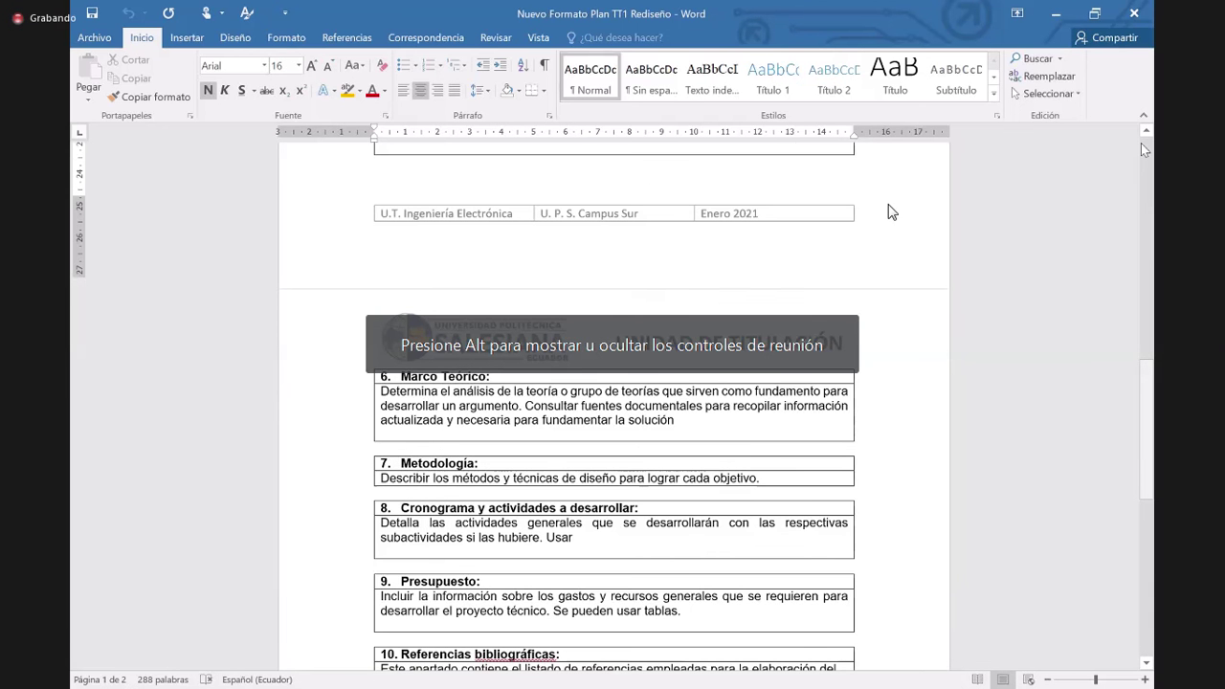
{"action": "triple_click", "coordinate": [500, 258]}
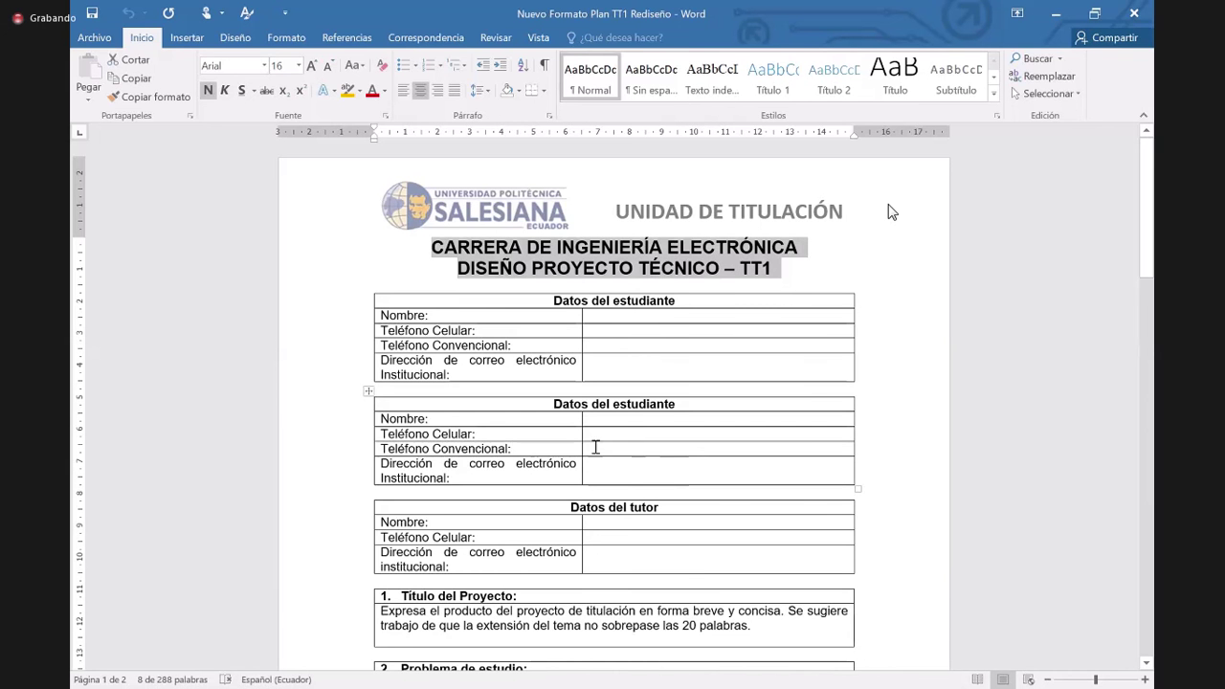
{"action": "left_click_drag", "start_coordinate": [601, 526], "coordinate": [627, 565]}
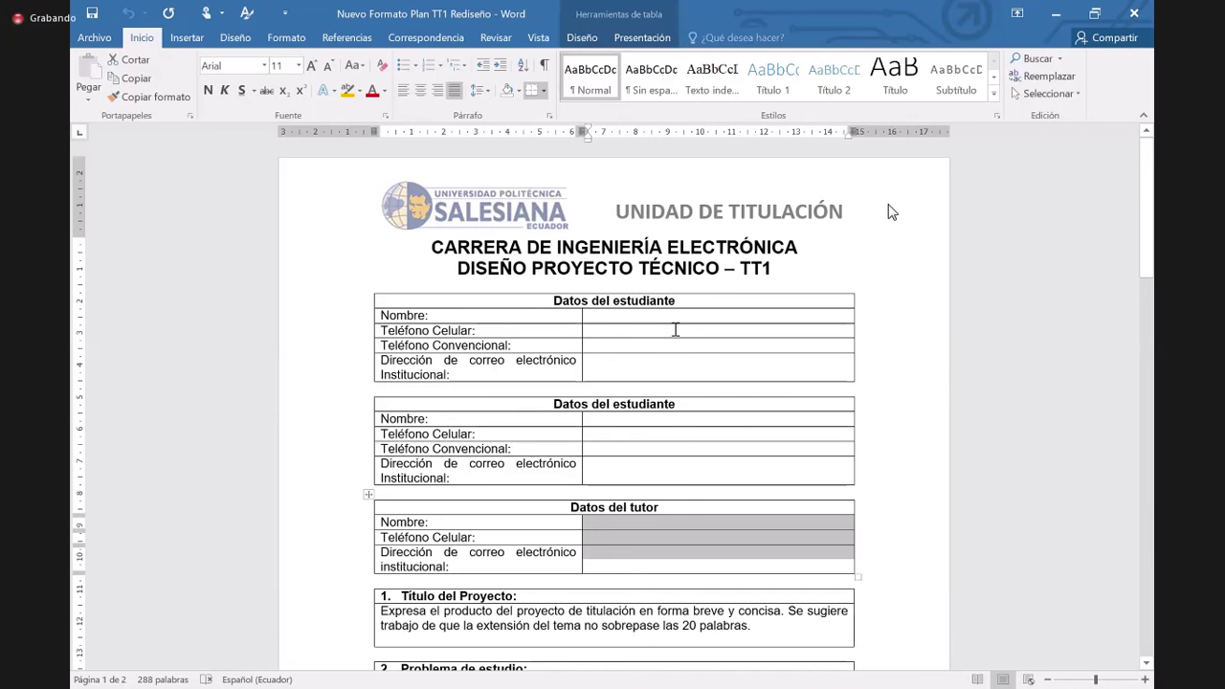
Delete the second Datos del estudiante table from the template and undo the deletion.
{"action": "left_click", "coordinate": [395, 403]}
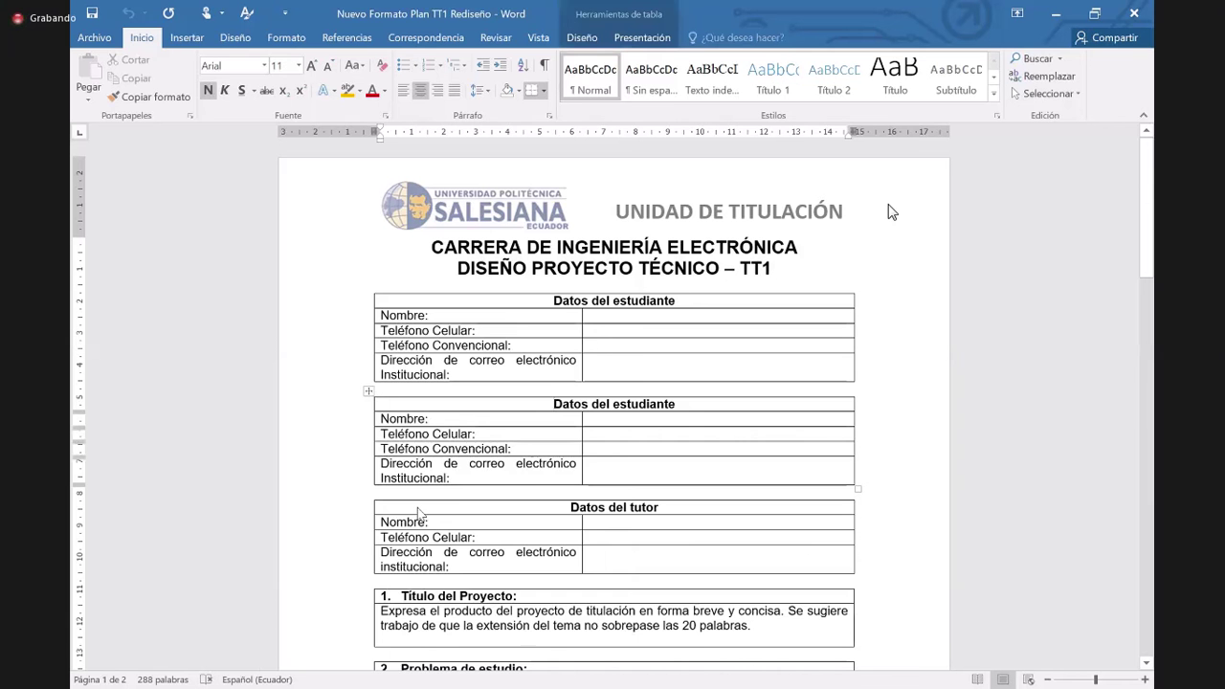
{"action": "right_click", "coordinate": [370, 390]}
{"action": "left_click", "coordinate": [421, 508]}
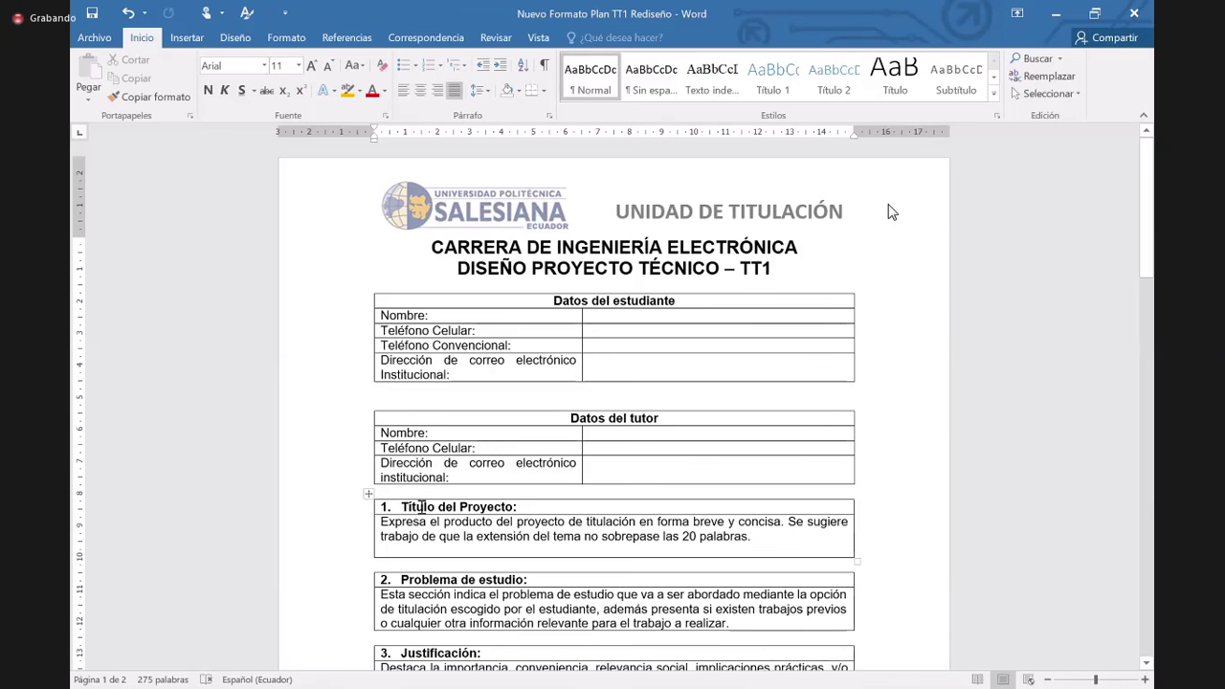
{"action": "key", "text": "ctrl+z"}
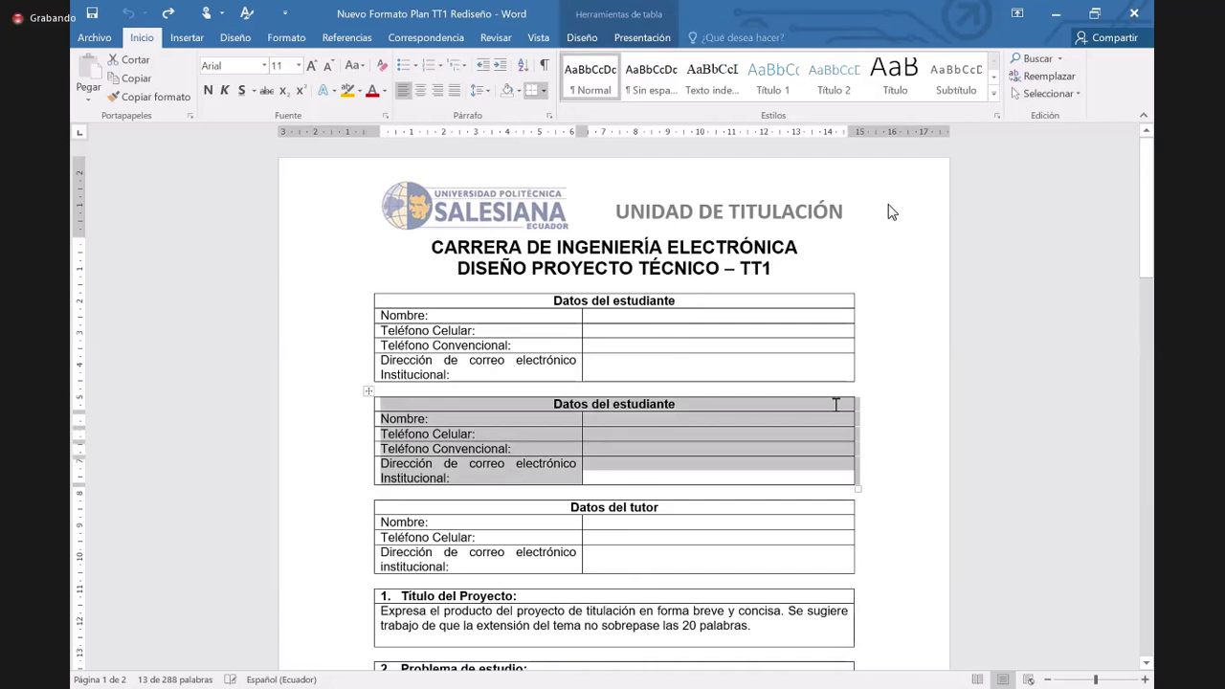
{"action": "left_click", "coordinate": [604, 379]}
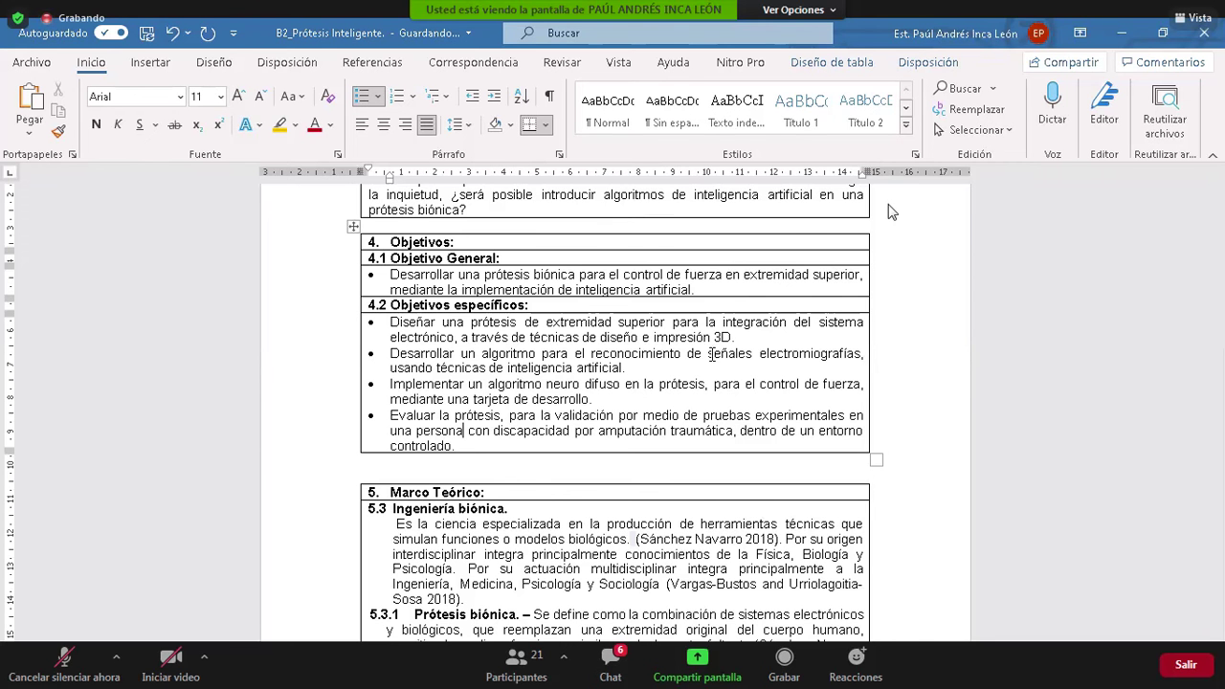
Skim the prosthesis proposal's objectives, Marco Teórico and Metodología, and return to the start of section 5.
{"action": "scroll", "coordinate": [711, 354], "scroll_direction": "down", "scroll_amount": 1}
{"action": "scroll", "coordinate": [711, 355], "scroll_direction": "down", "scroll_amount": 4}
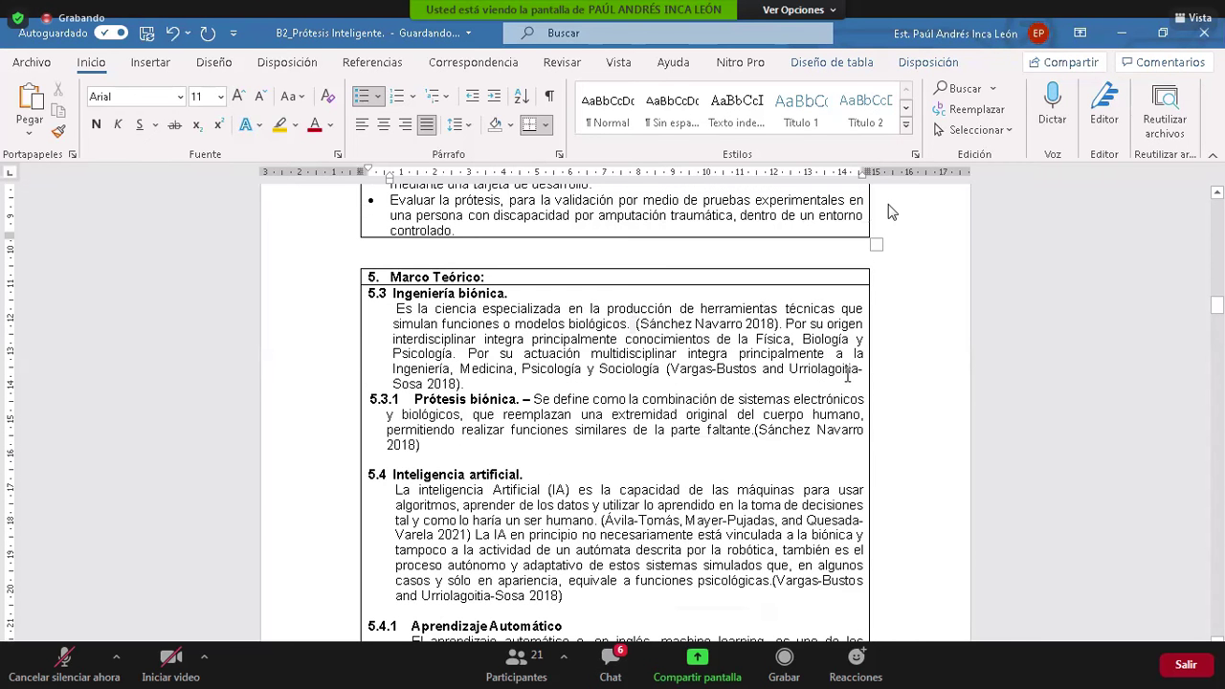
{"action": "scroll", "coordinate": [829, 373], "scroll_direction": "up", "scroll_amount": 3}
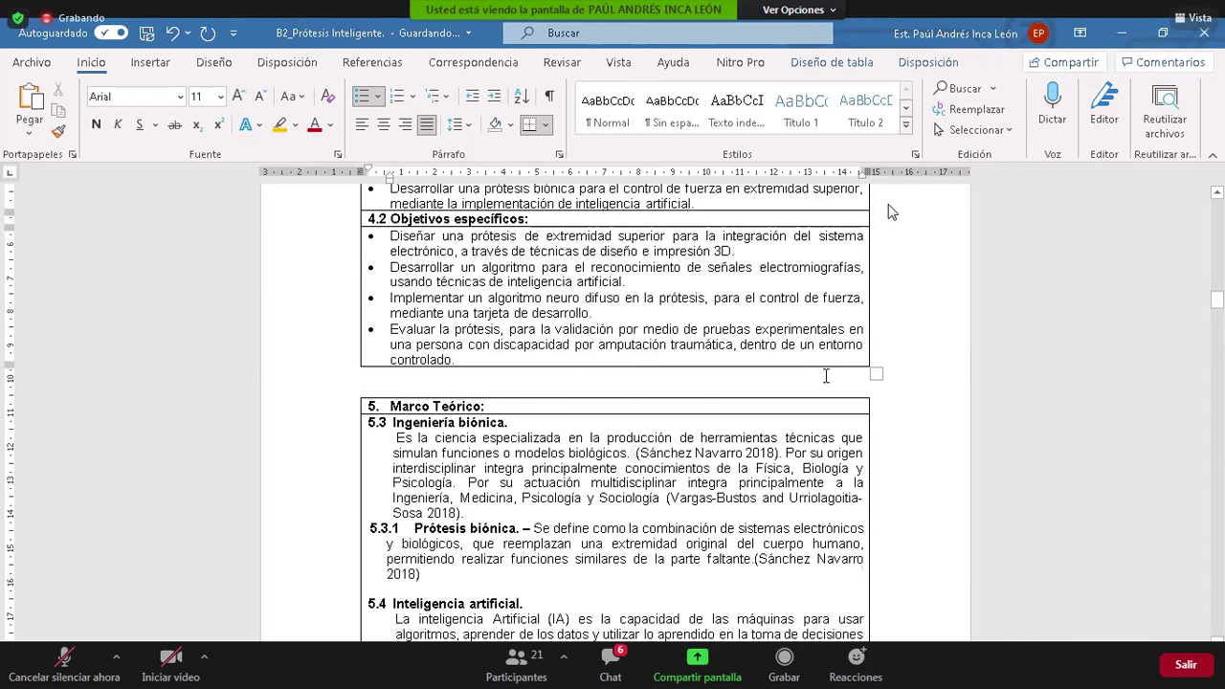
{"action": "left_click", "coordinate": [1217, 320]}
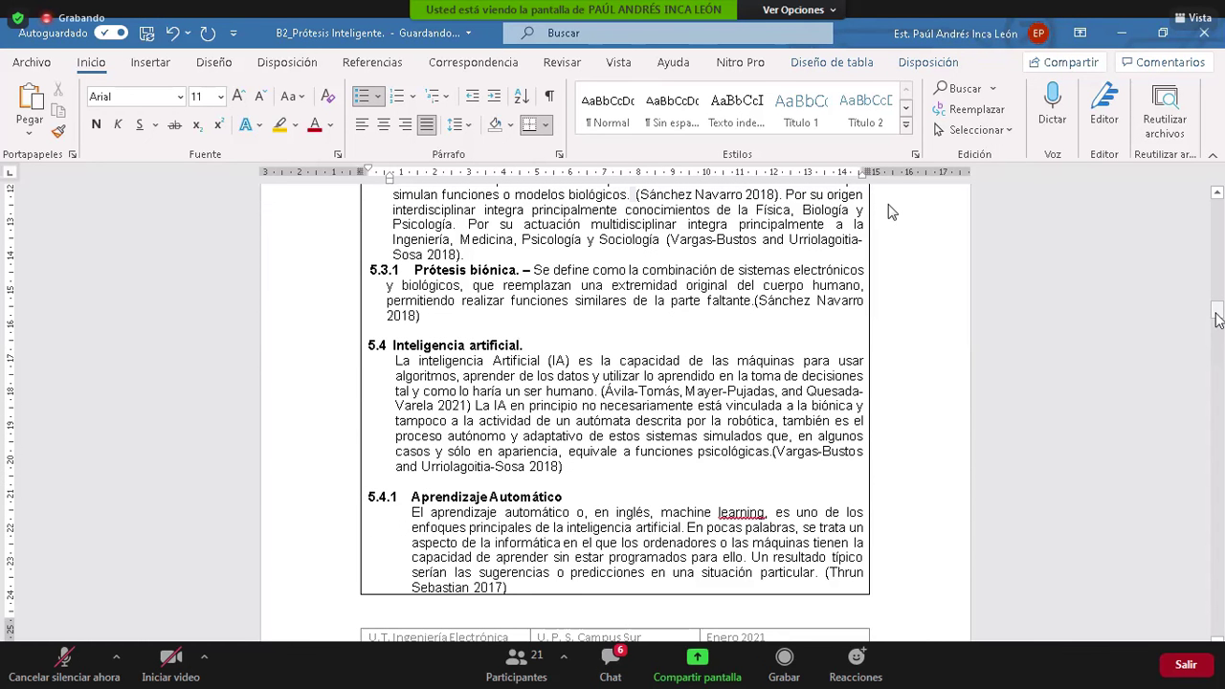
{"action": "left_click", "coordinate": [1218, 409]}
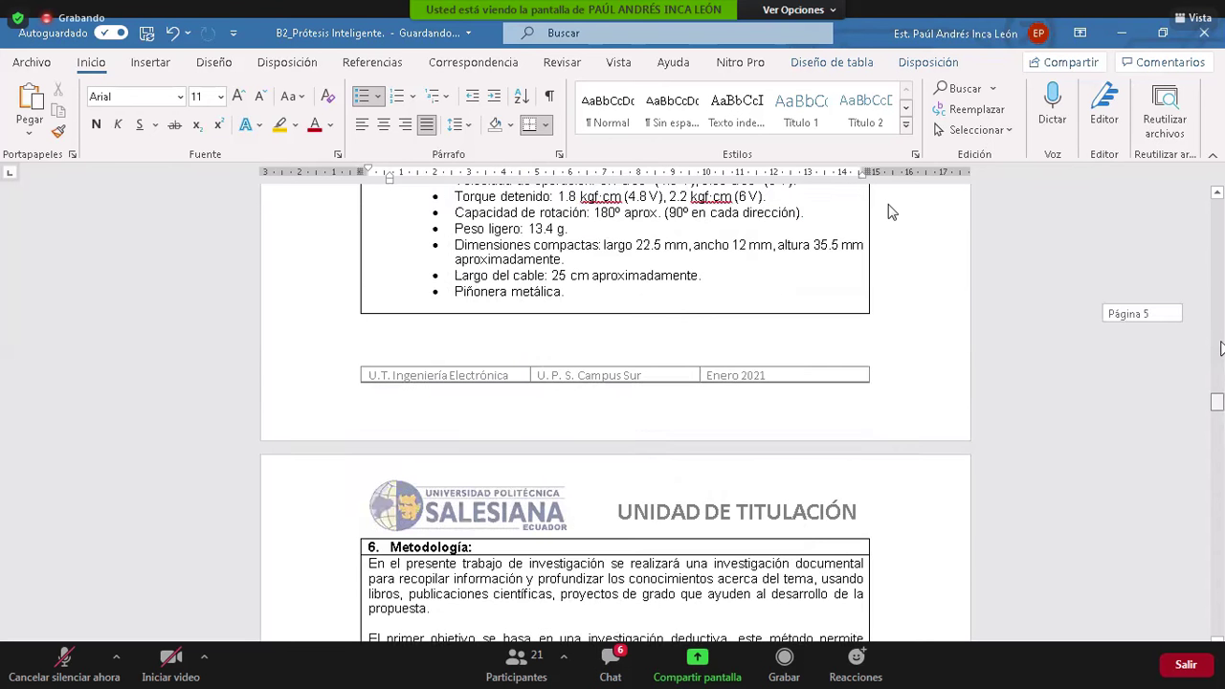
{"action": "scroll", "coordinate": [1221, 315], "scroll_direction": "down", "scroll_amount": 3}
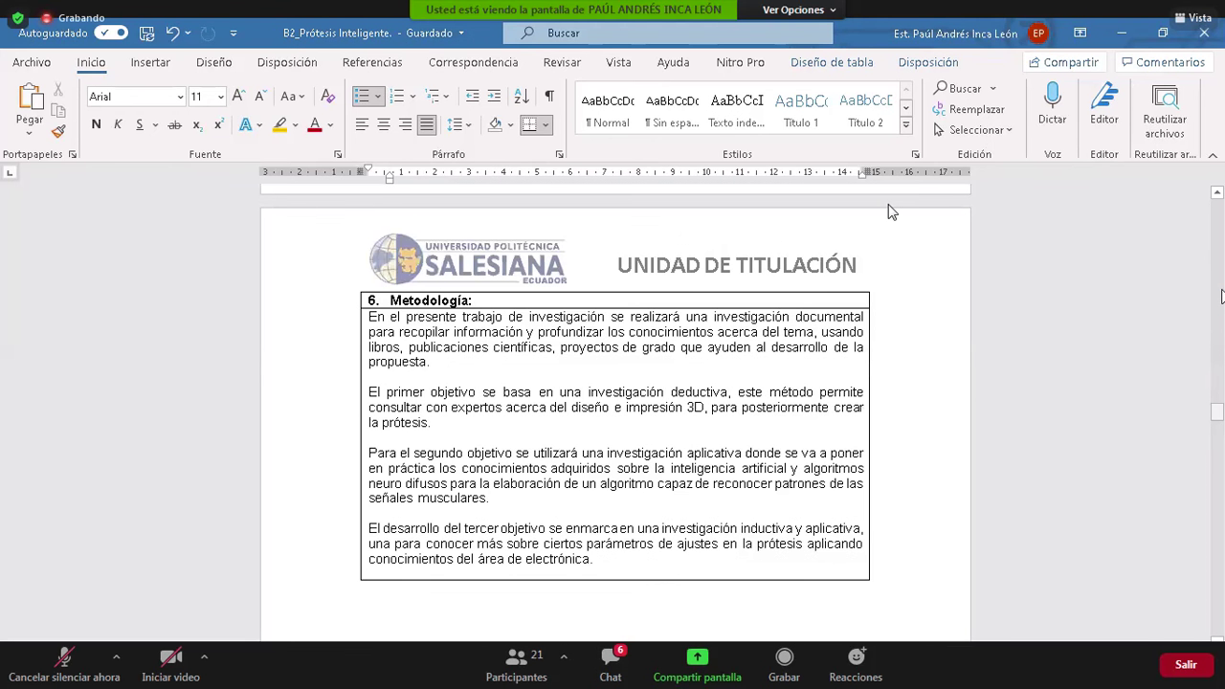
{"action": "left_click", "coordinate": [1221, 297]}
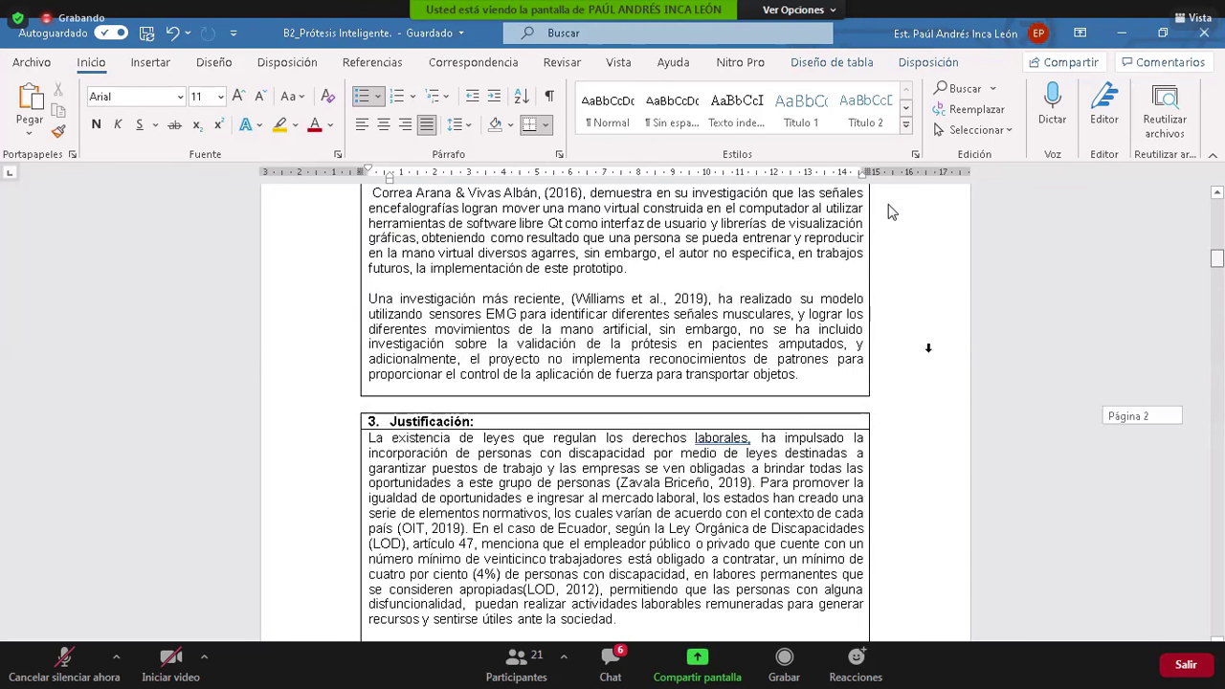
{"action": "scroll", "coordinate": [646, 395], "scroll_direction": "down", "scroll_amount": 5}
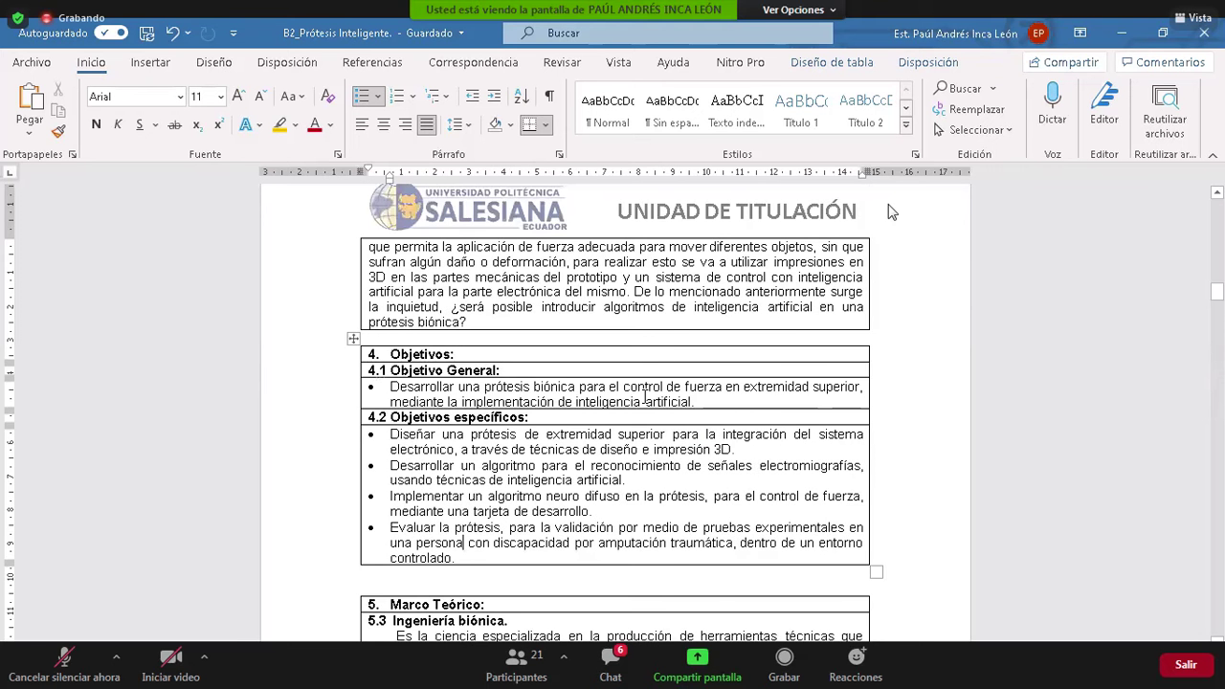
{"action": "scroll", "coordinate": [394, 337], "scroll_direction": "down", "scroll_amount": 6}
{"action": "mouse_move", "coordinate": [777, 7]}
{"action": "left_click", "coordinate": [382, 322]}
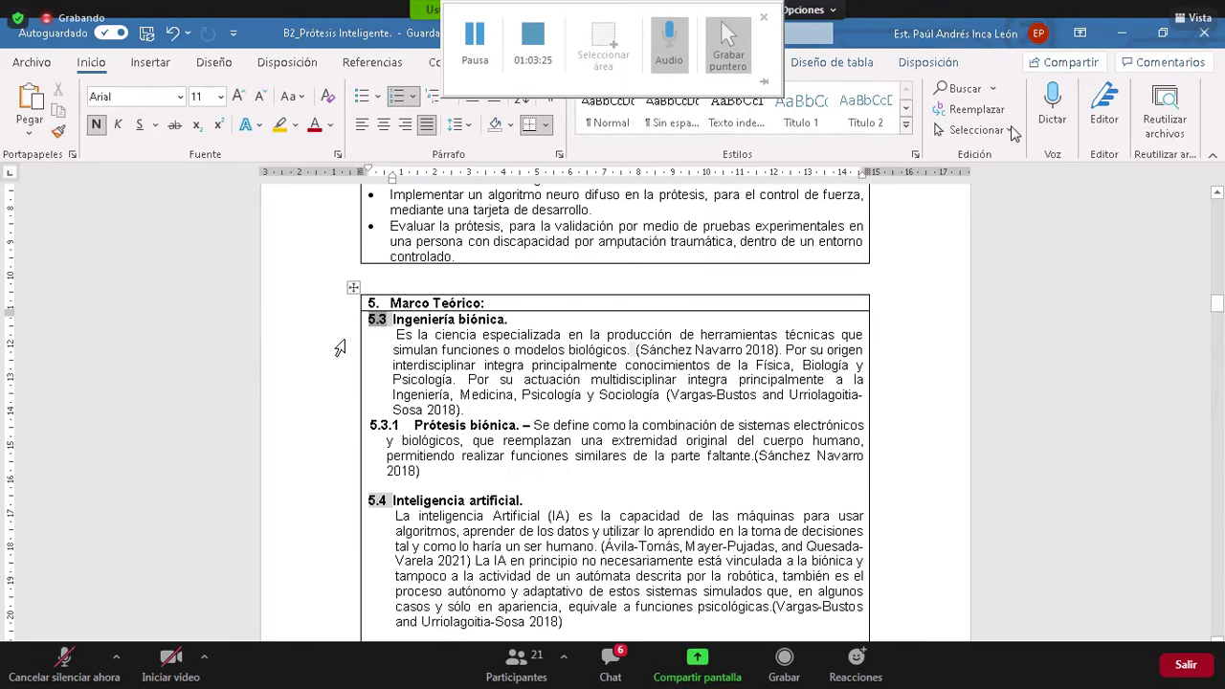
{"action": "right_click", "coordinate": [383, 328]}
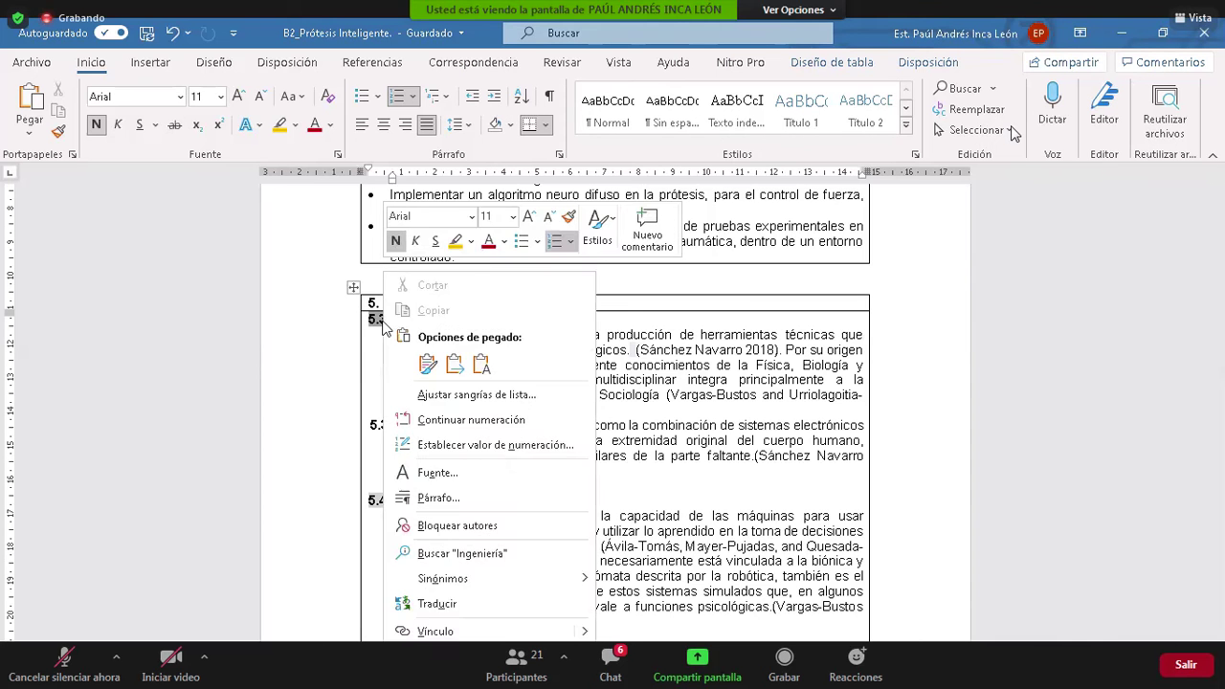
{"action": "key", "text": "Escape"}
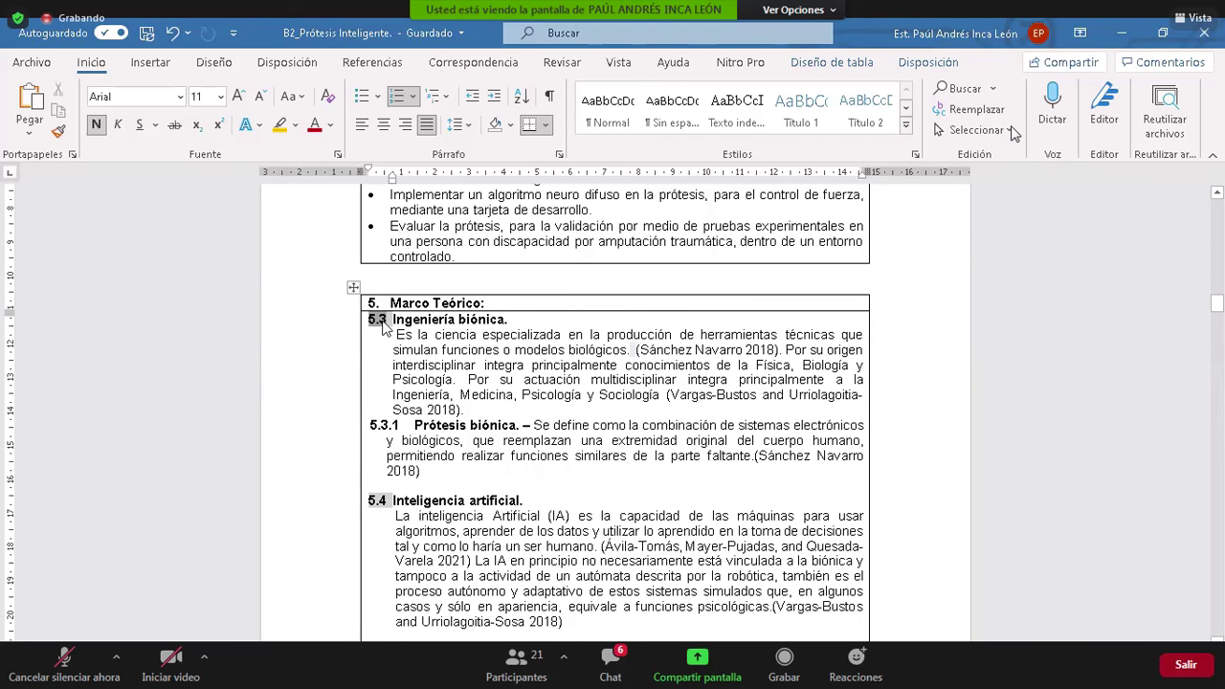
{"action": "right_click", "coordinate": [401, 435]}
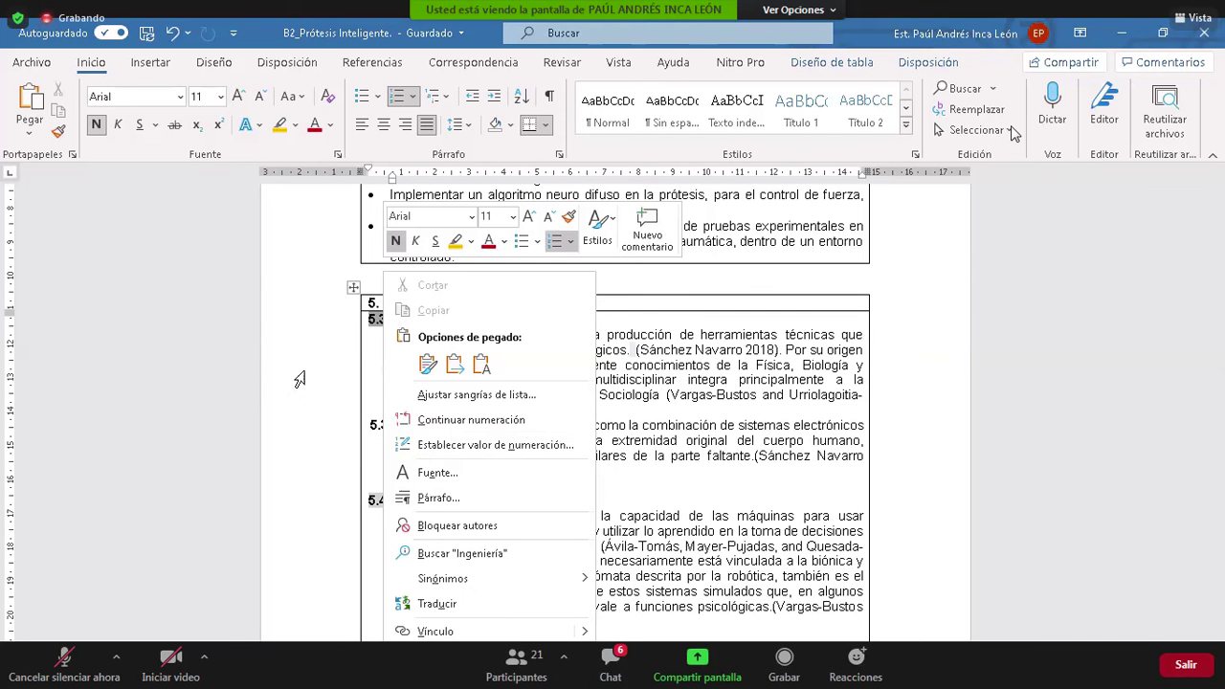
Try to continue the 5.3 Ingeniería biónica heading's numbering from the previous list with the adjust value option enabled.
{"action": "left_click", "coordinate": [379, 329]}
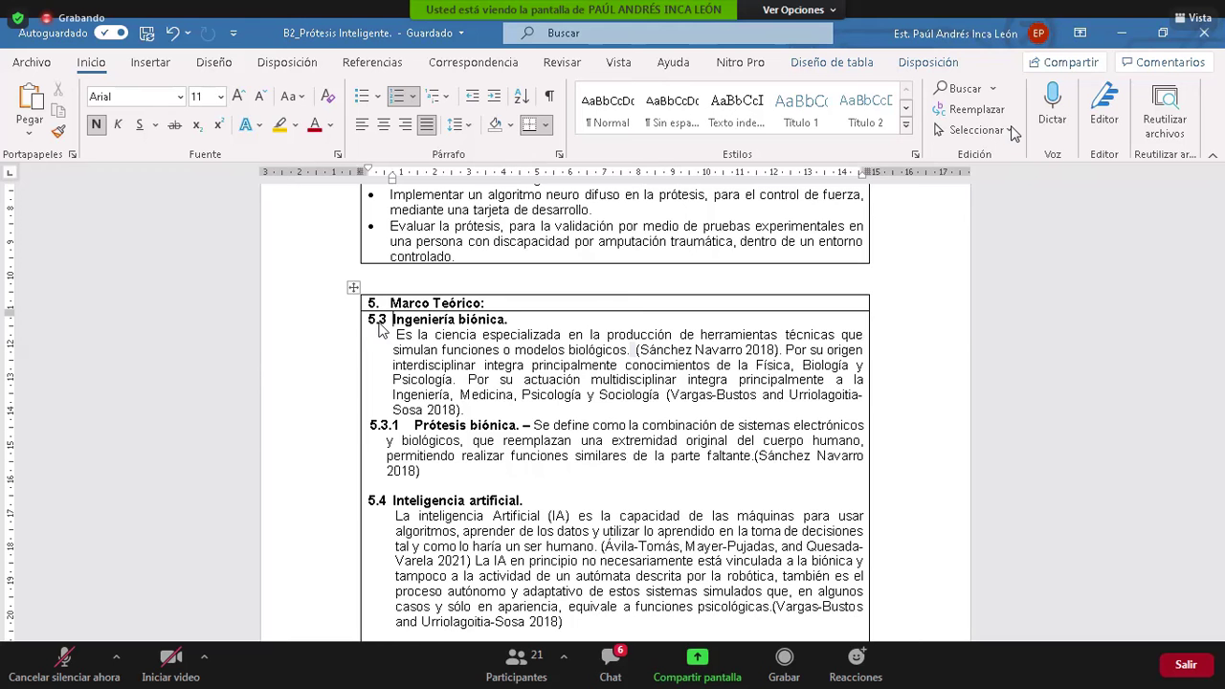
{"action": "left_click", "coordinate": [380, 327]}
{"action": "right_click", "coordinate": [382, 325]}
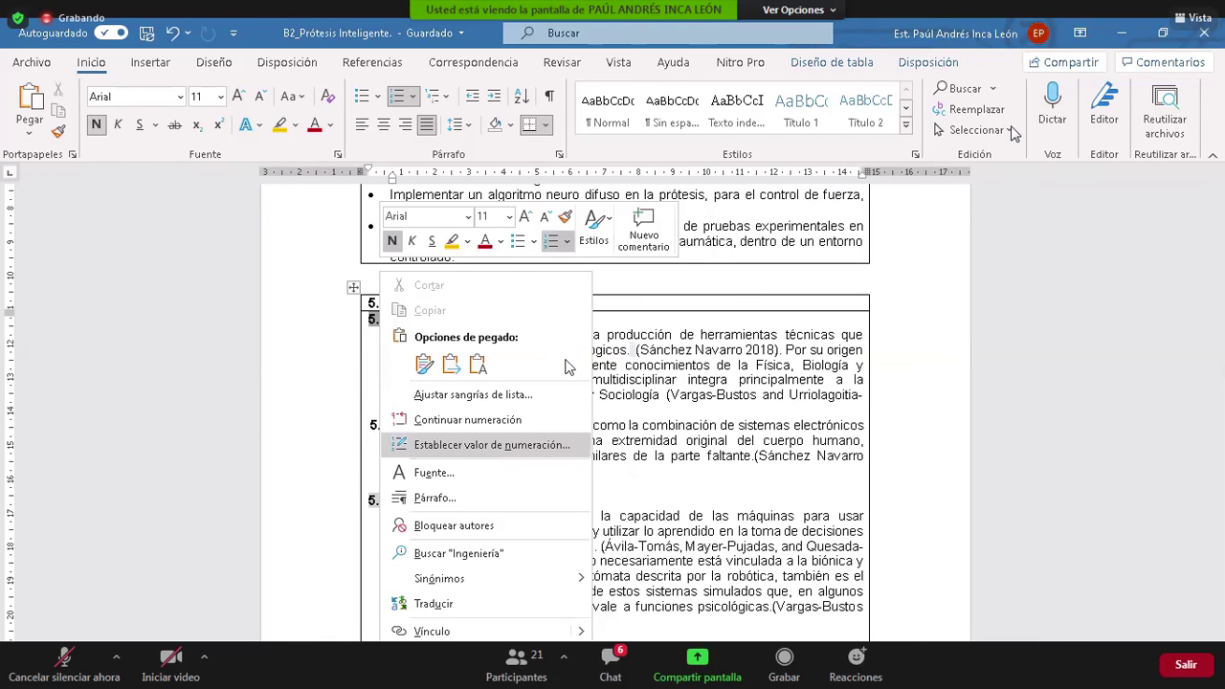
{"action": "key", "text": "Return"}
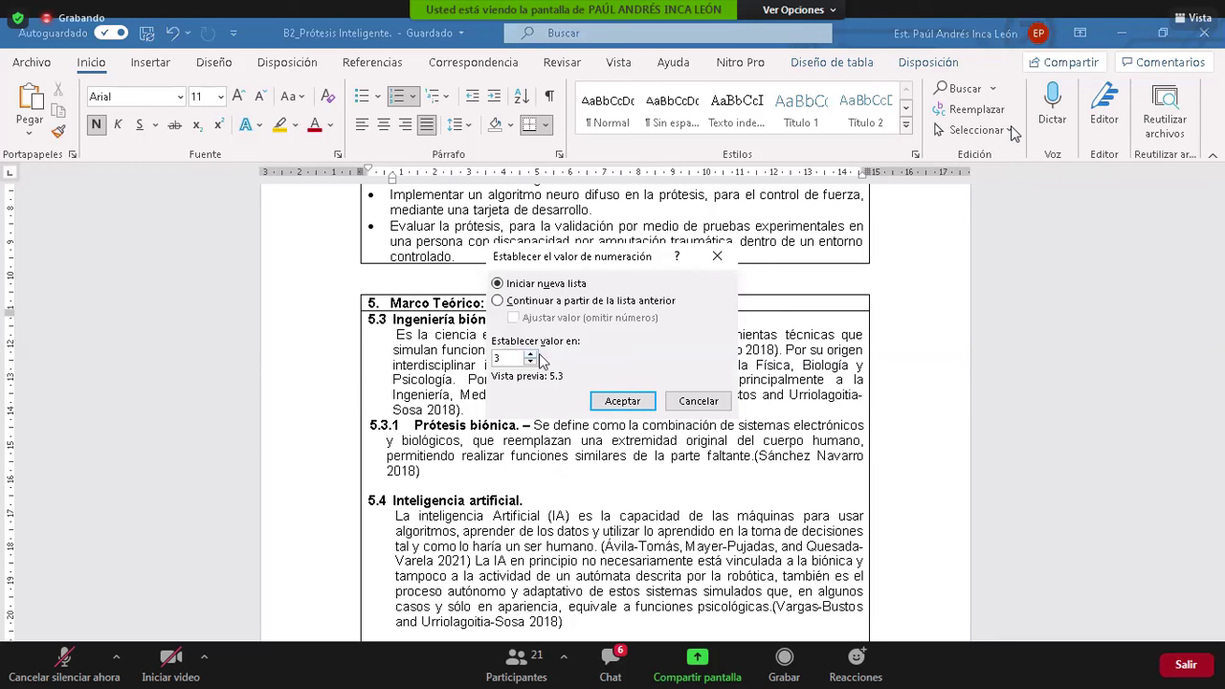
{"action": "type", "text": "5"}
{"action": "key", "text": "alt+c"}
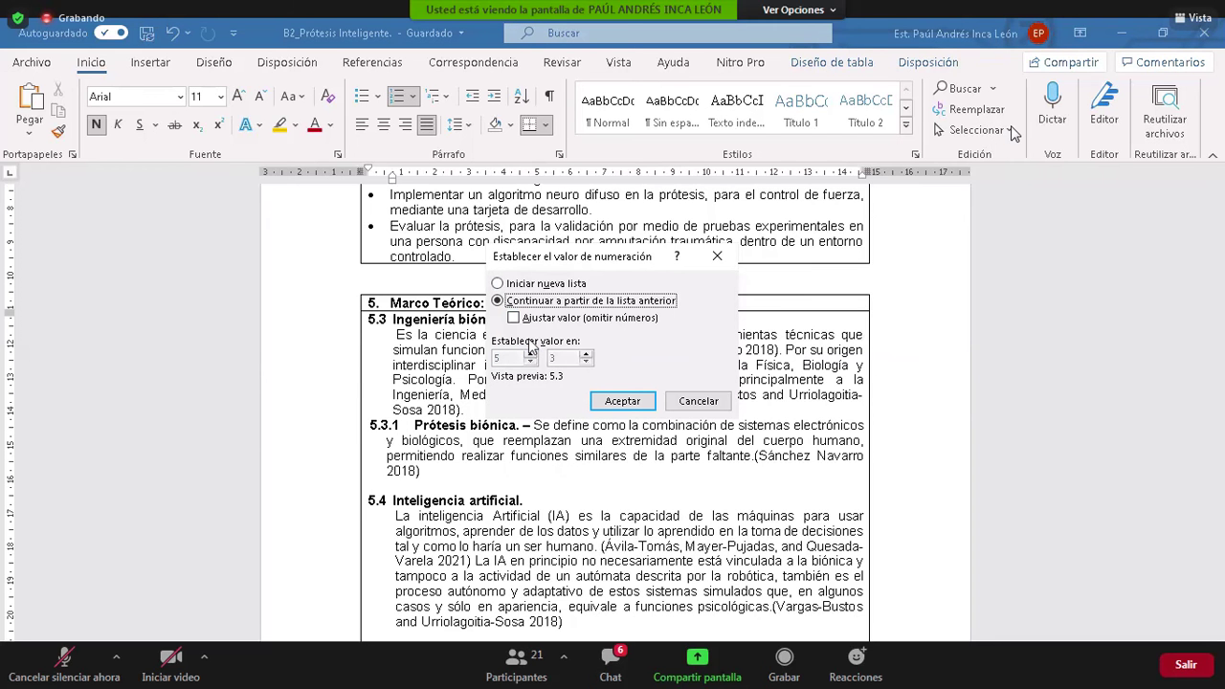
{"action": "left_click", "coordinate": [515, 319]}
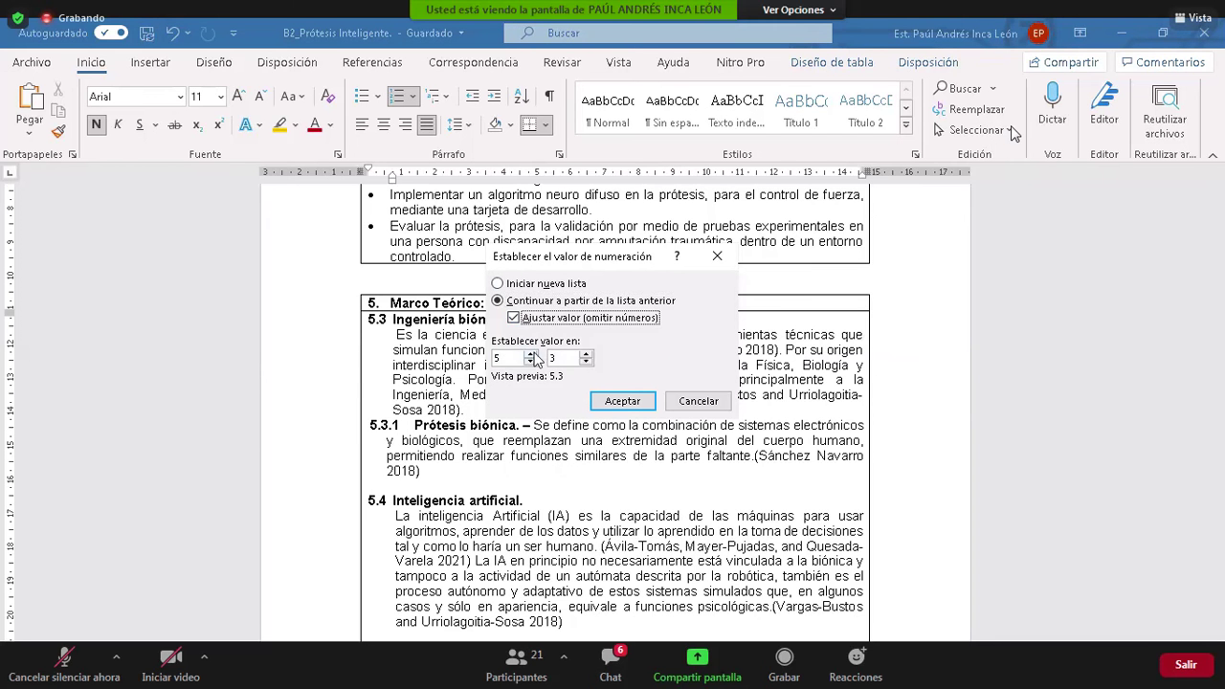
{"action": "left_click", "coordinate": [607, 401]}
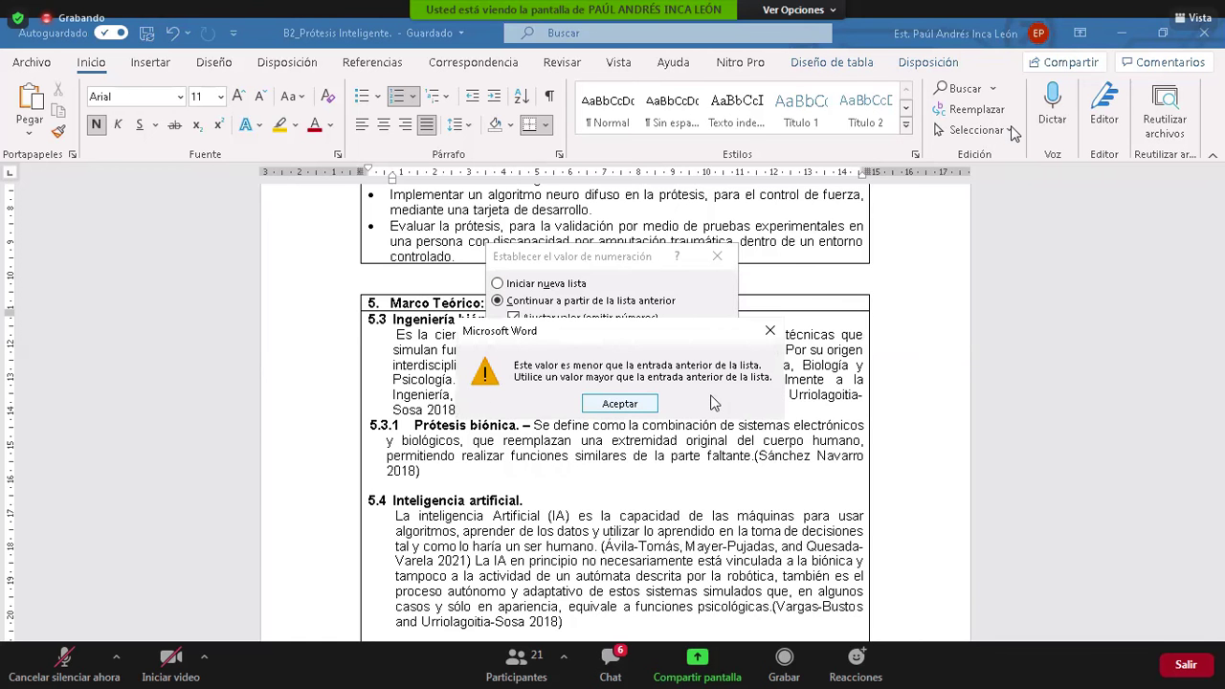
{"action": "key", "text": "Return"}
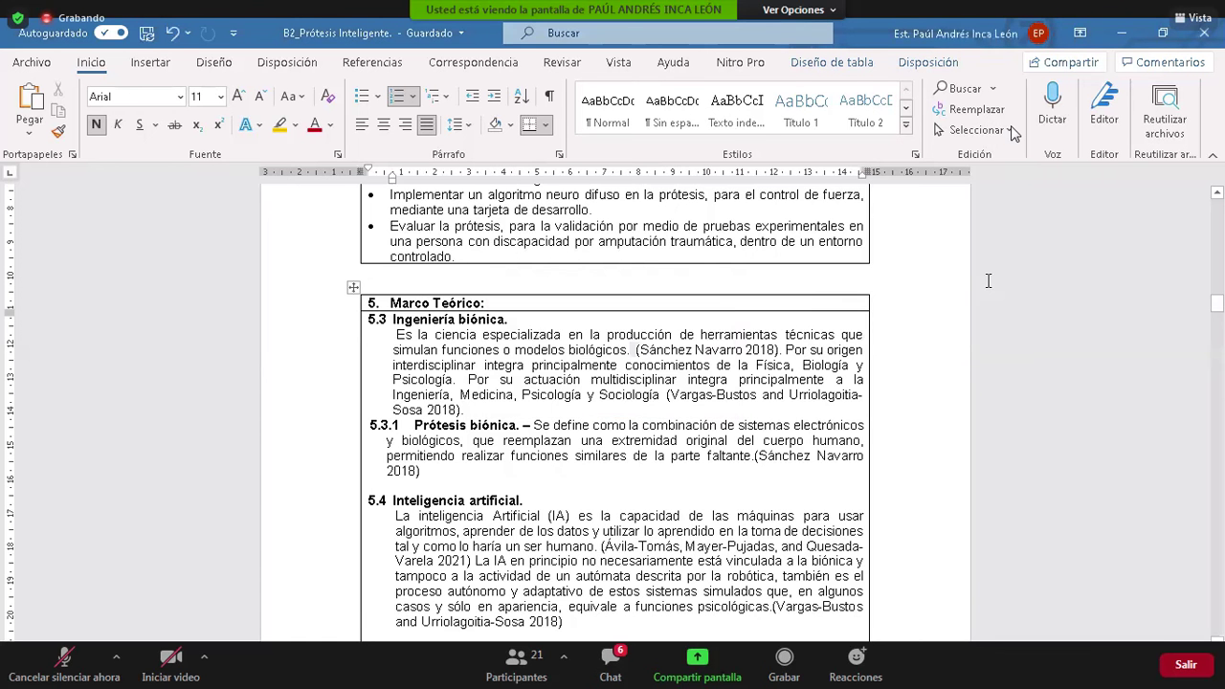
Examine the section 7 Cronograma y actividades a desarrollar chart in the prosthesis proposal, through its last activity row.
{"action": "scroll", "coordinate": [612, 412], "scroll_direction": "down", "scroll_amount": 3}
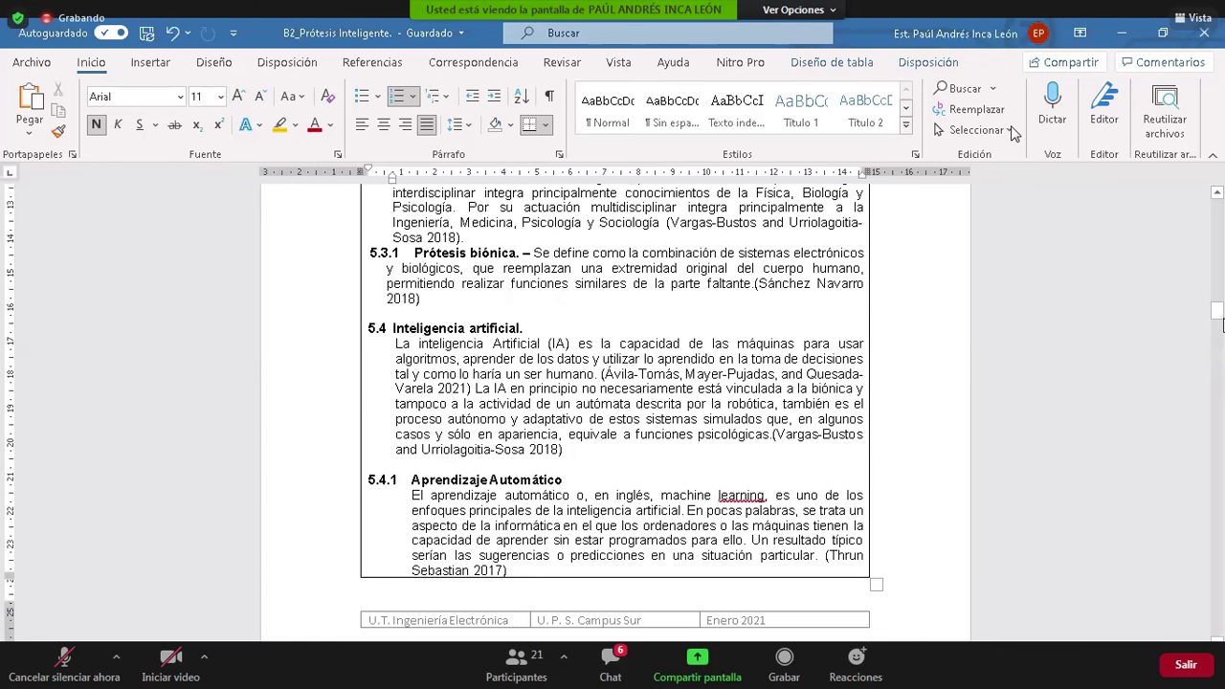
{"action": "left_click", "coordinate": [1220, 464]}
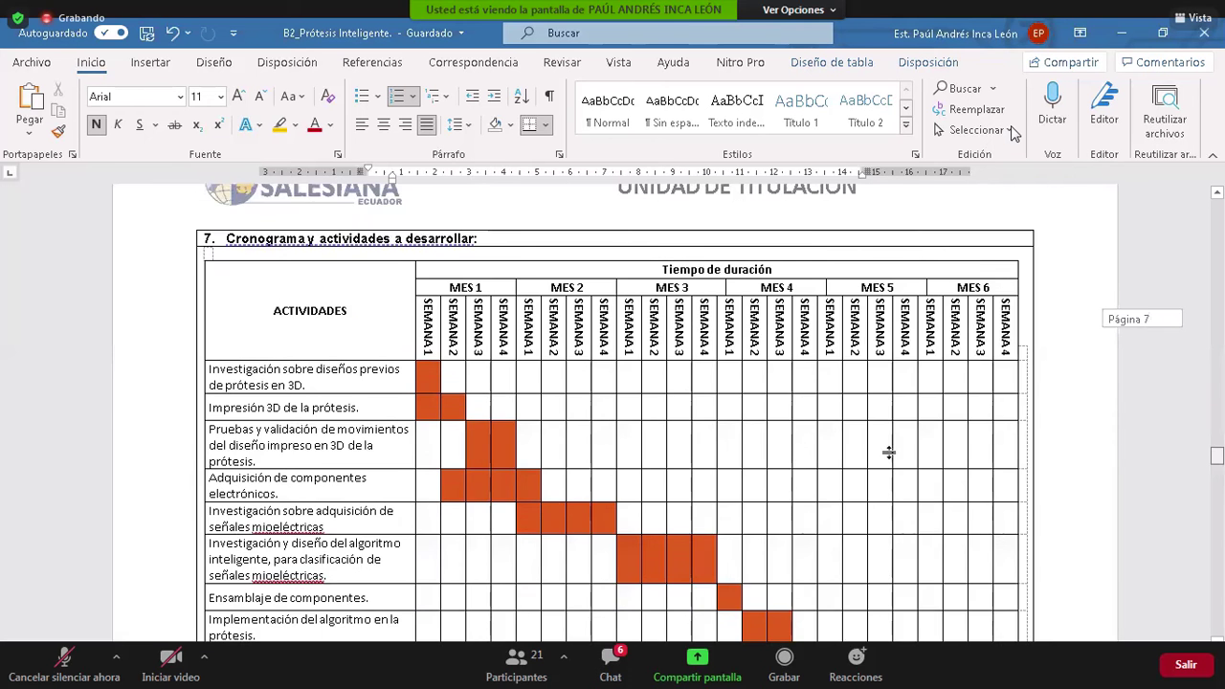
{"action": "scroll", "coordinate": [776, 356], "scroll_direction": "down", "scroll_amount": 3}
{"action": "scroll", "coordinate": [783, 346], "scroll_direction": "down", "scroll_amount": 2}
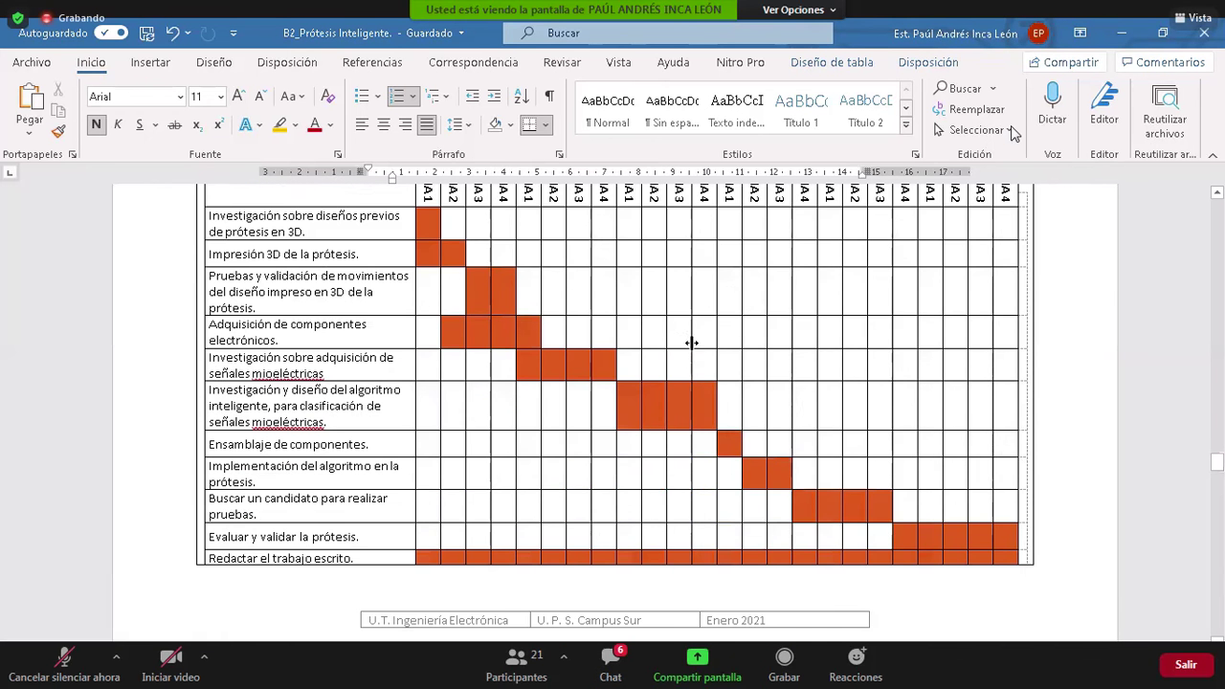
{"action": "scroll", "coordinate": [717, 383], "scroll_direction": "down", "scroll_amount": 2}
{"action": "scroll", "coordinate": [717, 382], "scroll_direction": "down", "scroll_amount": 2}
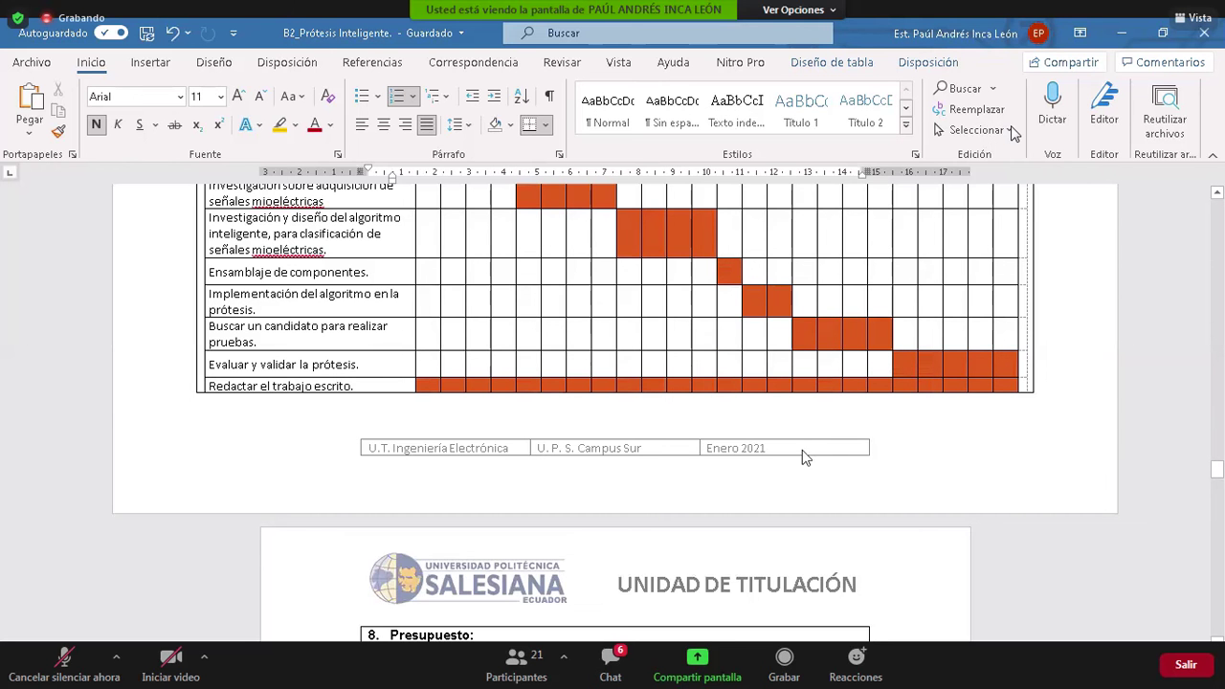
Open the footer below the Cronograma page for editing and select its date, Enero 2021.
{"action": "double_click", "coordinate": [771, 448]}
{"action": "left_click", "coordinate": [724, 451]}
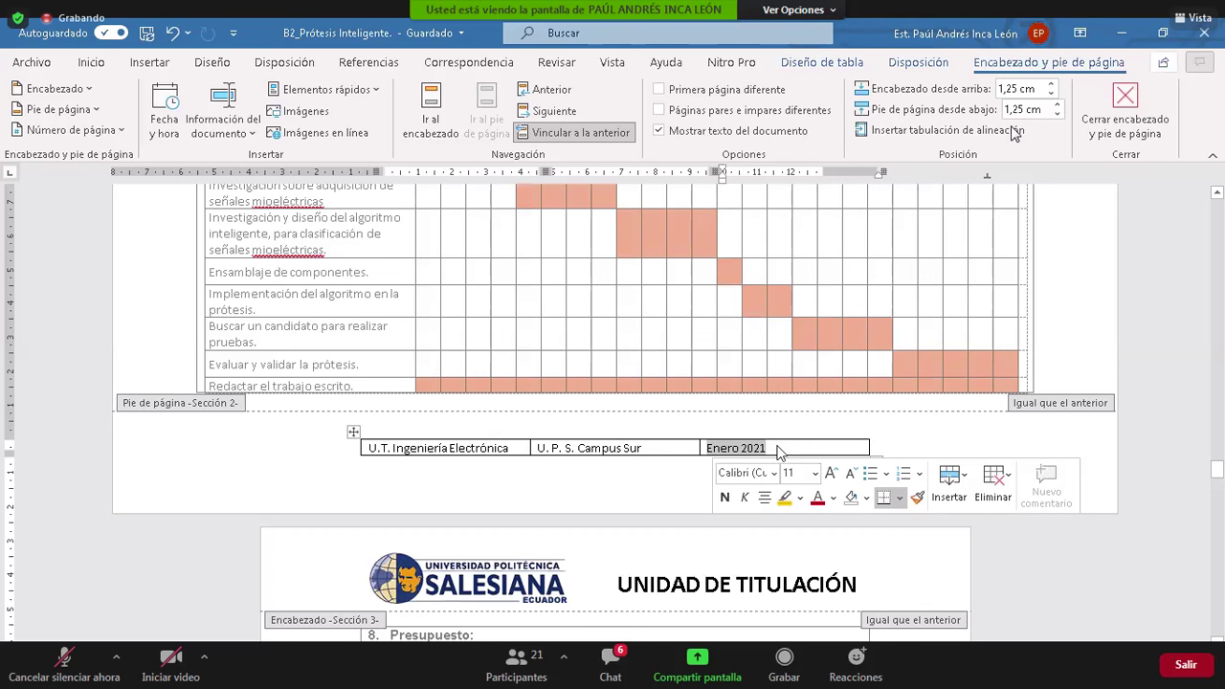
{"action": "left_click", "coordinate": [716, 442]}
{"action": "left_click_drag", "start_coordinate": [708, 447], "coordinate": [768, 447]}
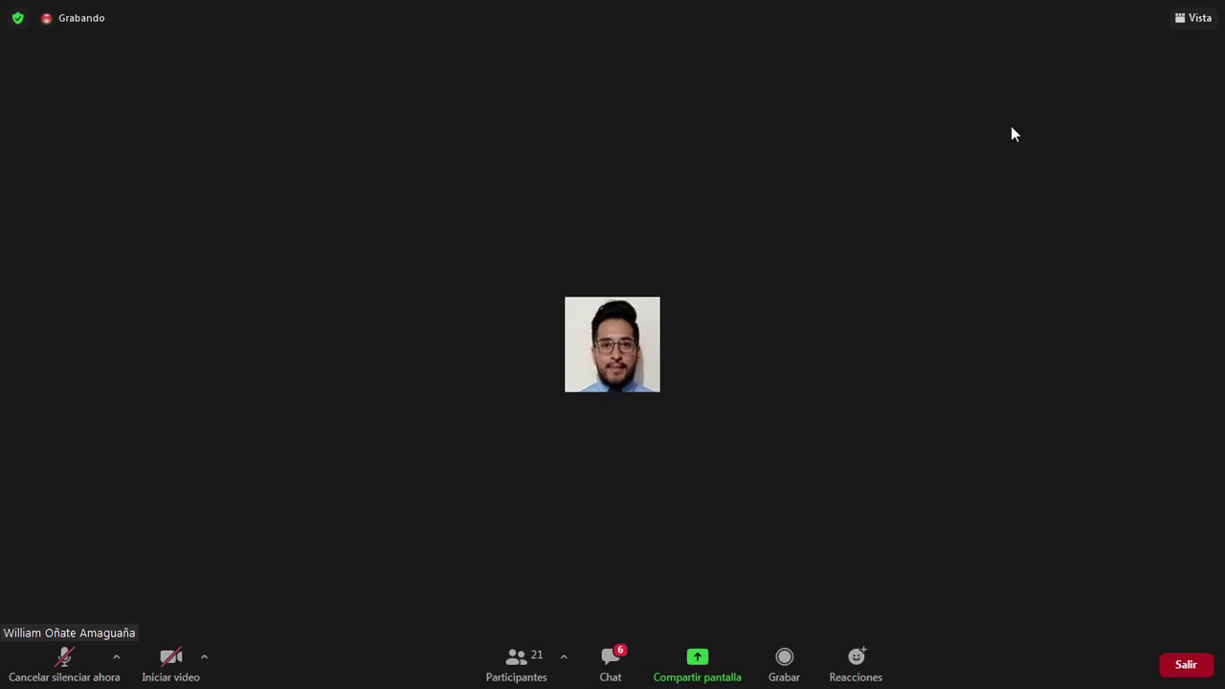
Renumber the Deep Learning heading in the Marco Teórico of the Plan TT1 Rediseño document as 5.1.1.
{"action": "mouse_move", "coordinate": [834, 8]}
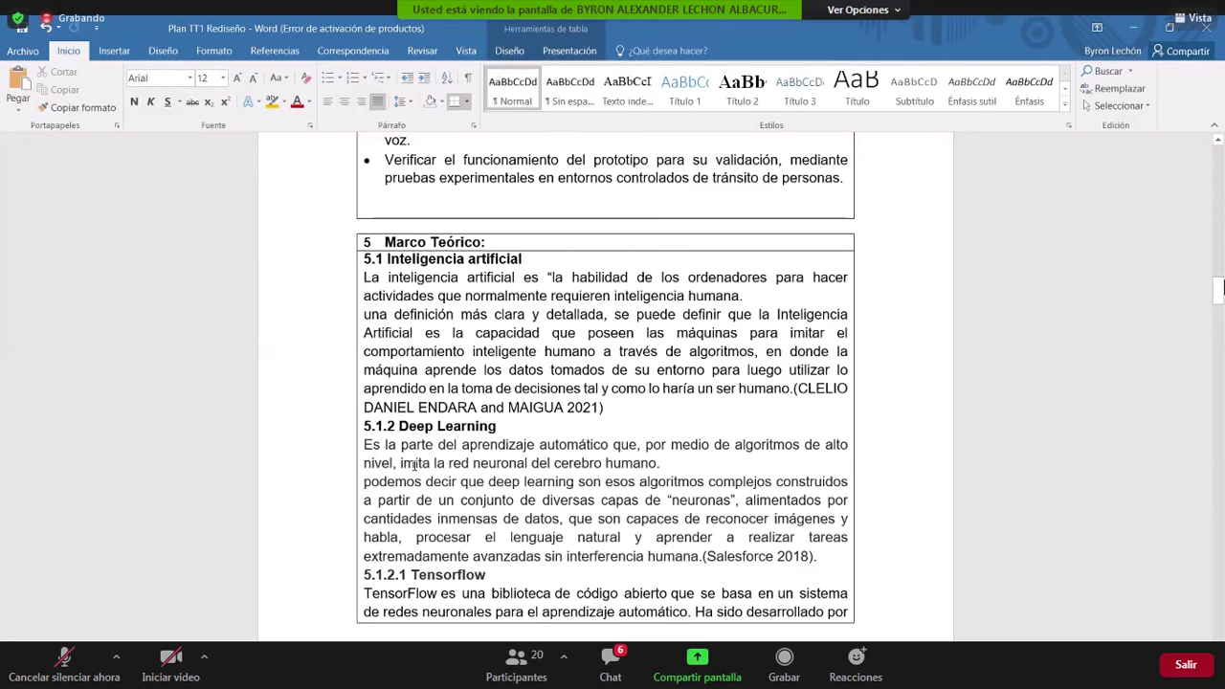
{"action": "left_click", "coordinate": [366, 429]}
{"action": "scroll", "coordinate": [463, 452], "scroll_direction": "down", "scroll_amount": 3}
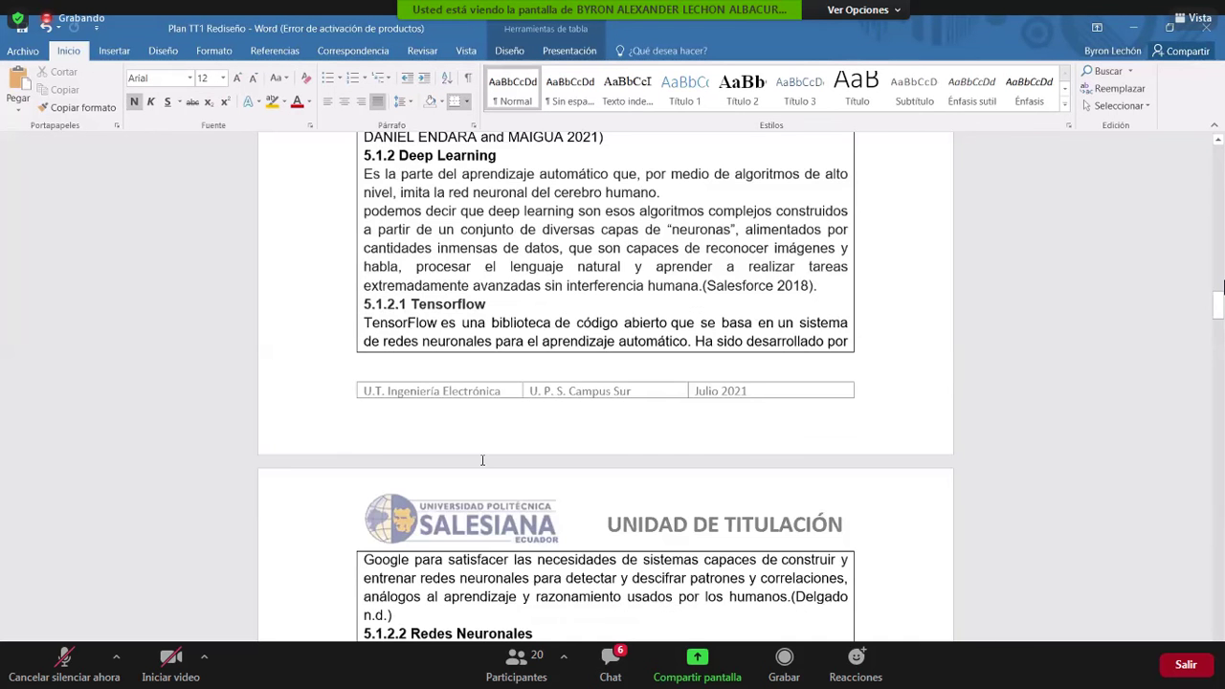
{"action": "scroll", "coordinate": [482, 461], "scroll_direction": "down", "scroll_amount": 4}
{"action": "scroll", "coordinate": [482, 460], "scroll_direction": "up", "scroll_amount": 4}
{"action": "scroll", "coordinate": [459, 457], "scroll_direction": "up", "scroll_amount": 6}
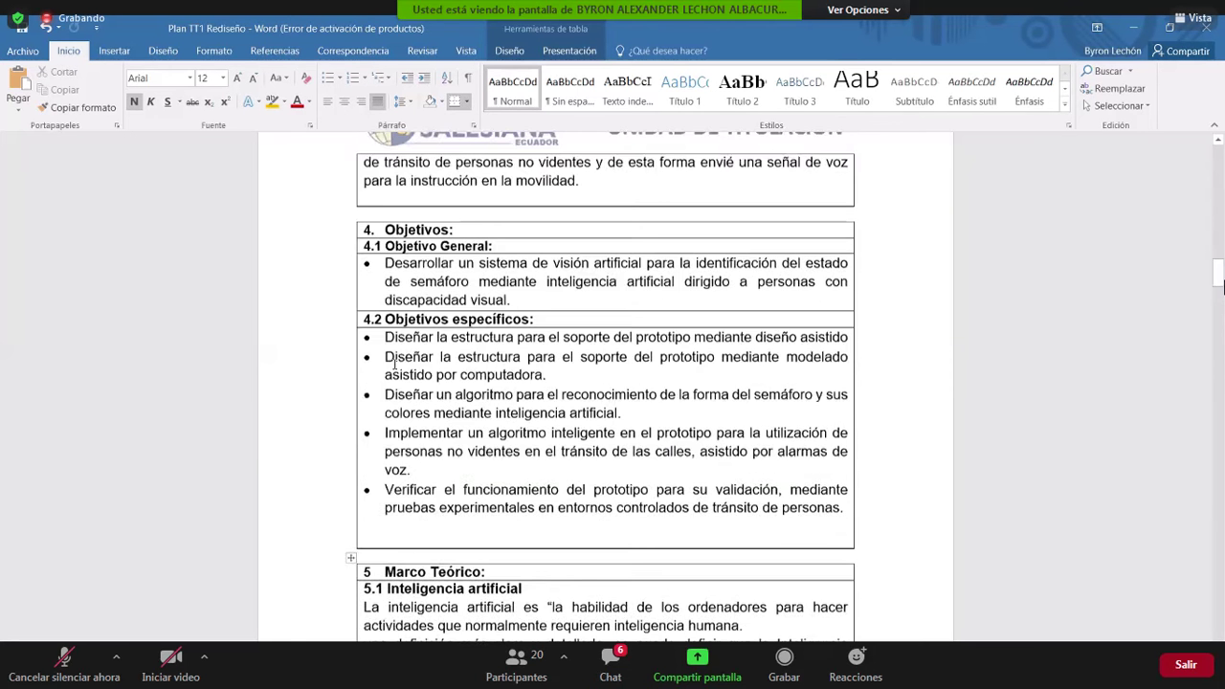
{"action": "scroll", "coordinate": [389, 416], "scroll_direction": "down", "scroll_amount": 3}
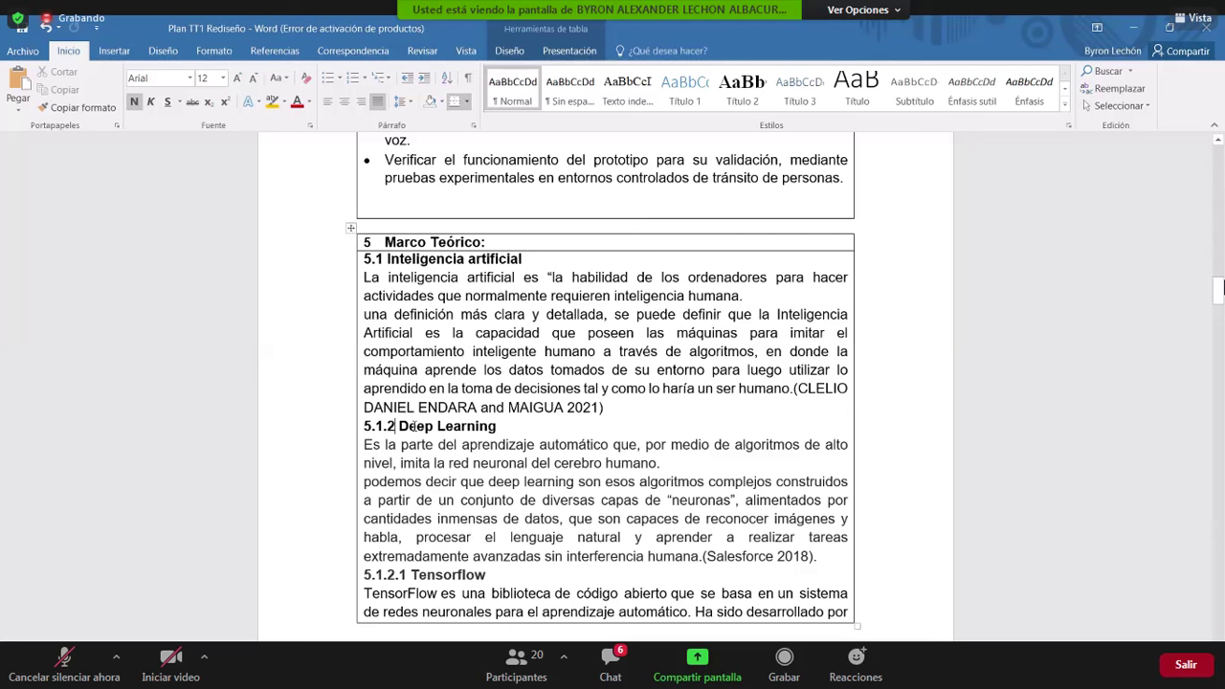
{"action": "key", "text": "BackSpace"}
{"action": "type", "text": "1"}
Renumber the Tensorflow heading under Deep Learning as 5.1.1.1.
{"action": "scroll", "coordinate": [391, 513], "scroll_direction": "down", "scroll_amount": 1}
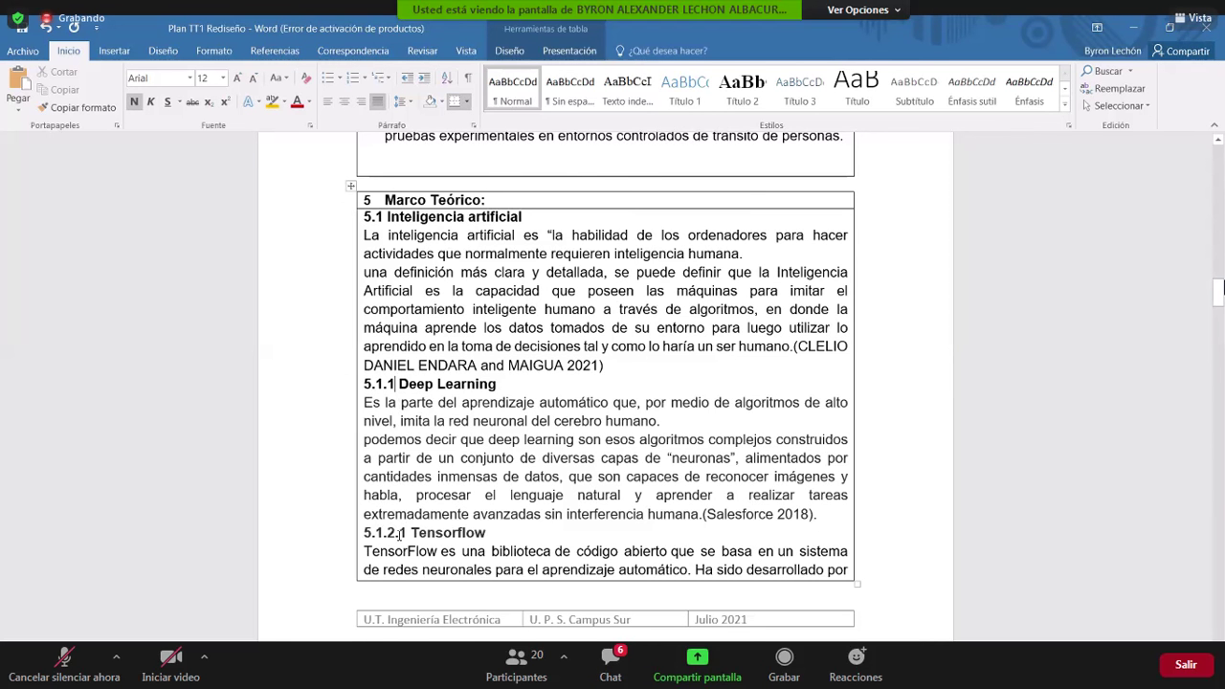
{"action": "left_click", "coordinate": [394, 533]}
{"action": "key", "text": "BackSpace"}
{"action": "type", "text": "1"}
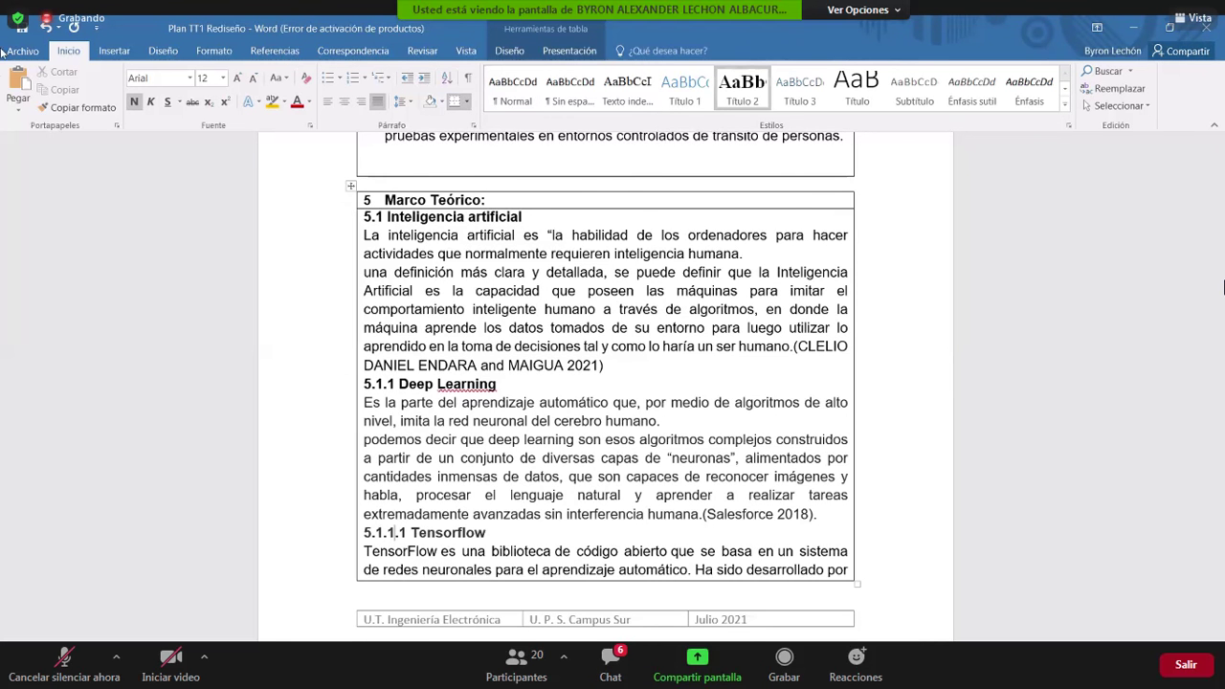
Skim the proposal's Objetivos, Marco Teórico and Cronograma, through to the section 8 Presupuesto table.
{"action": "scroll", "coordinate": [602, 383], "scroll_direction": "down", "scroll_amount": 2}
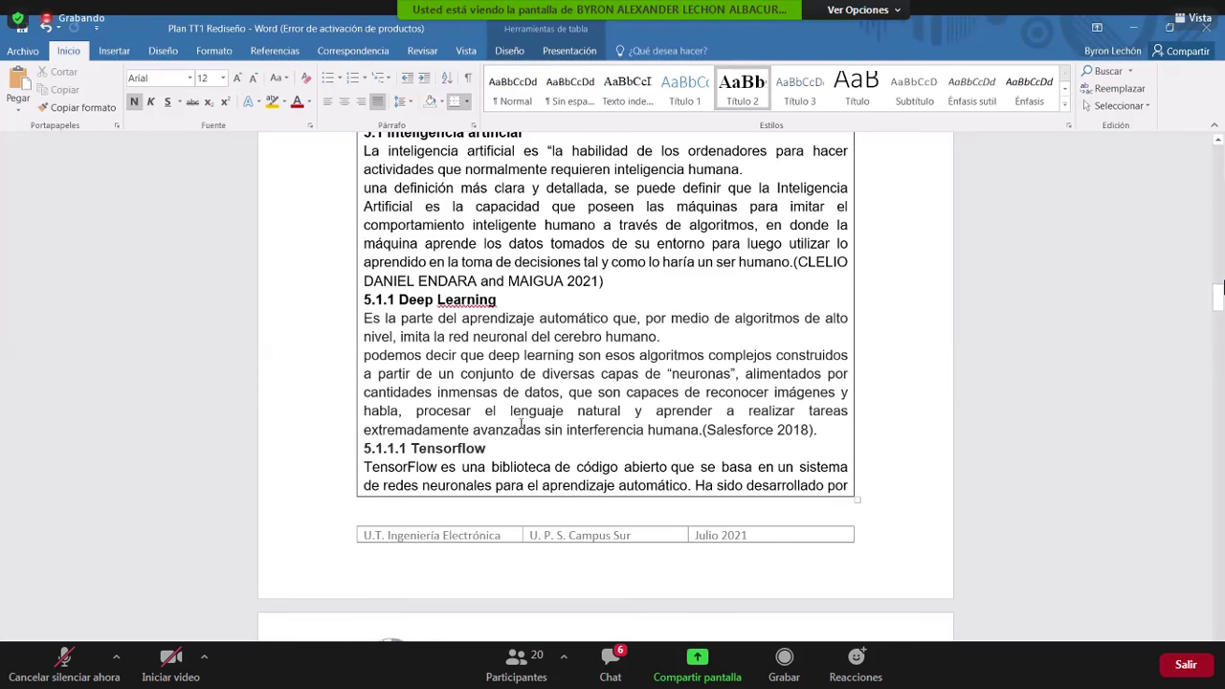
{"action": "scroll", "coordinate": [521, 423], "scroll_direction": "up", "scroll_amount": 6}
{"action": "scroll", "coordinate": [521, 421], "scroll_direction": "up", "scroll_amount": 3}
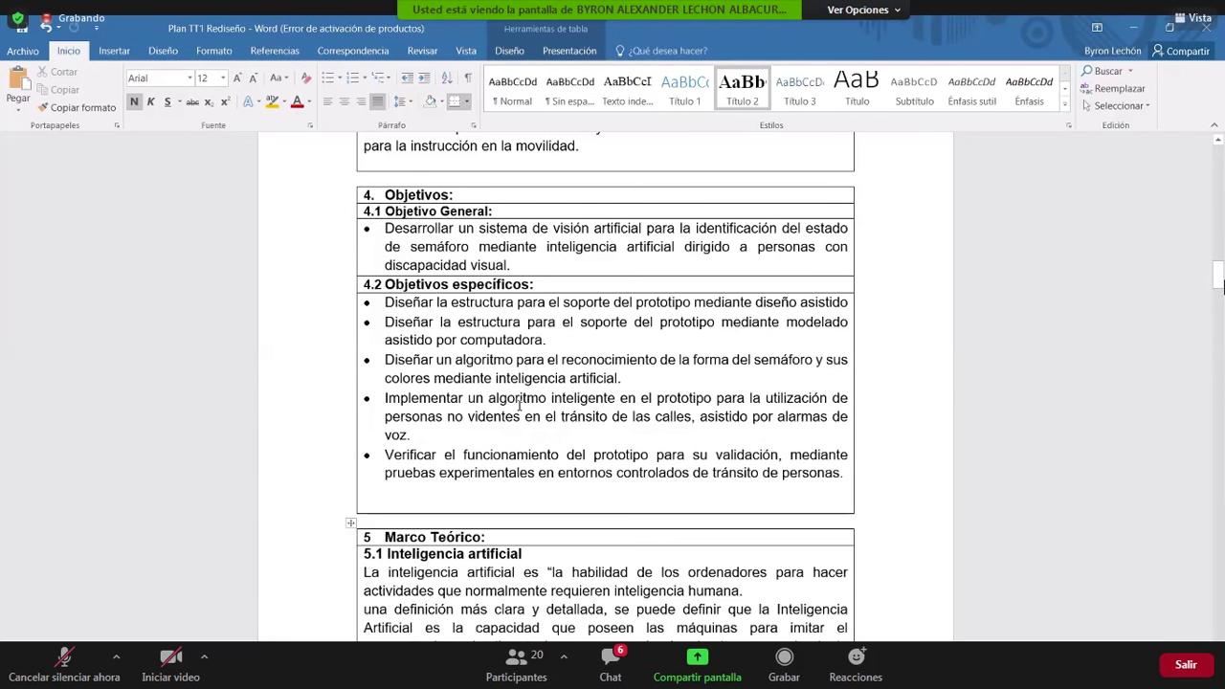
{"action": "scroll", "coordinate": [533, 404], "scroll_direction": "down", "scroll_amount": 4}
{"action": "scroll", "coordinate": [533, 404], "scroll_direction": "down", "scroll_amount": 3, "text": "ctrl"}
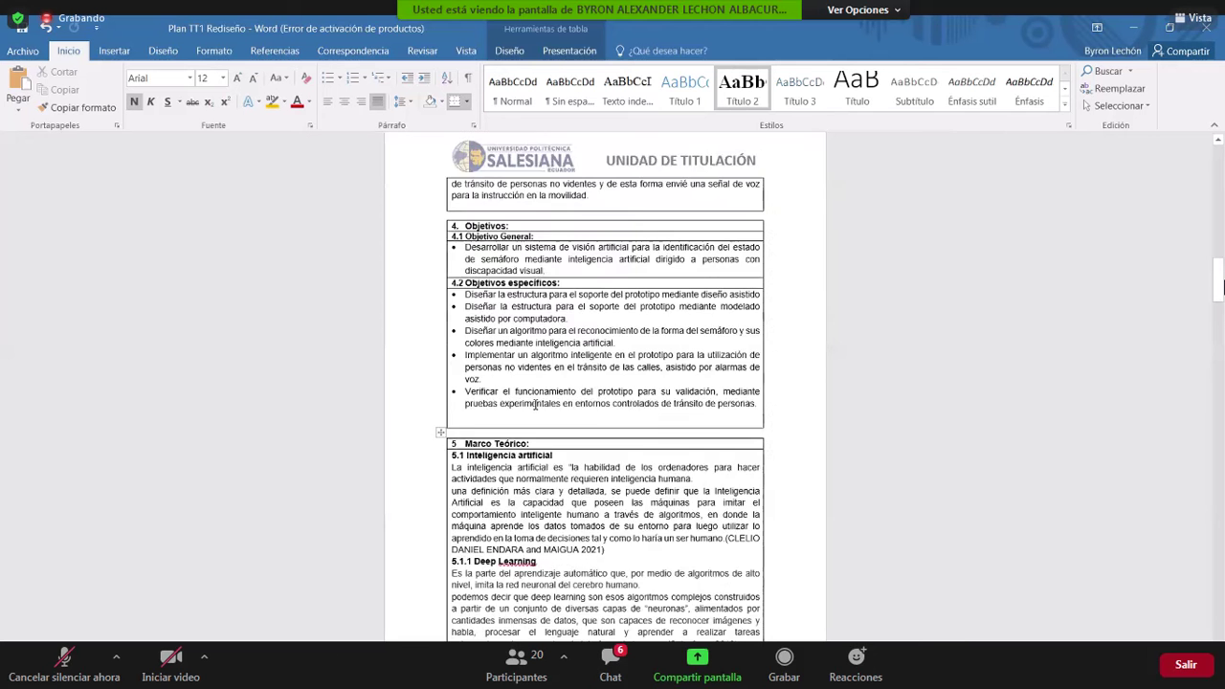
{"action": "scroll", "coordinate": [536, 406], "scroll_direction": "down", "scroll_amount": 4}
{"action": "scroll", "coordinate": [535, 406], "scroll_direction": "down", "scroll_amount": 8}
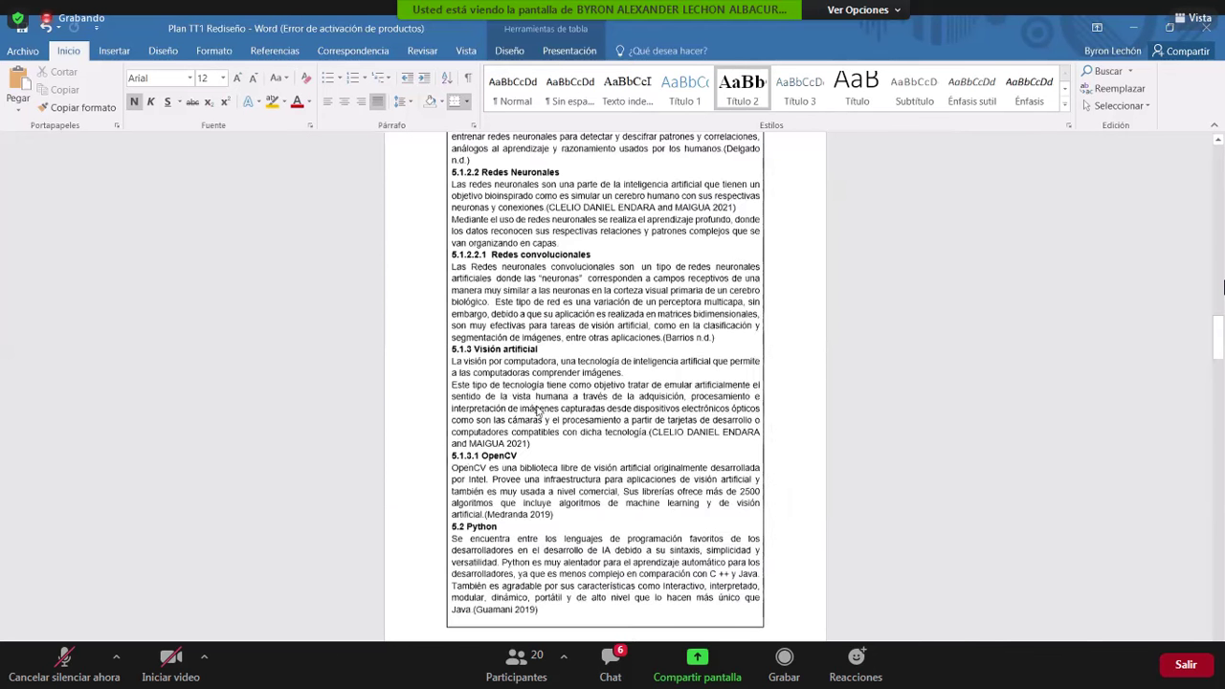
{"action": "scroll", "coordinate": [535, 409], "scroll_direction": "down", "scroll_amount": 12}
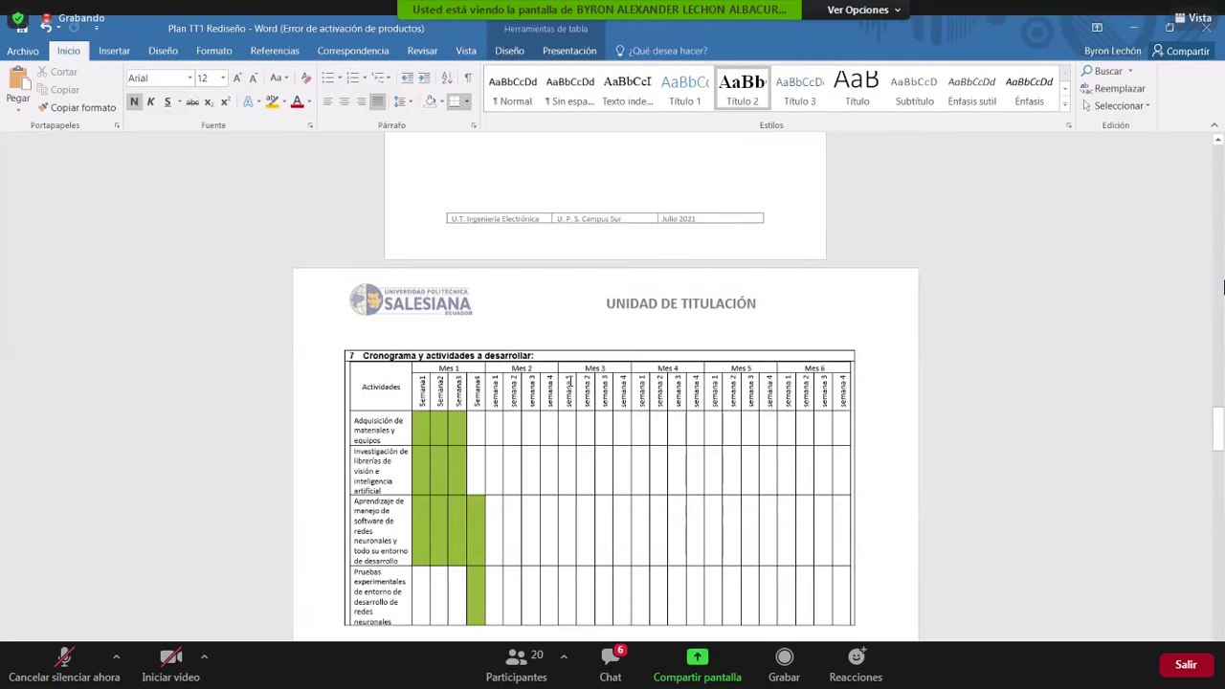
{"action": "scroll", "coordinate": [566, 389], "scroll_direction": "down", "scroll_amount": 3}
{"action": "scroll", "coordinate": [565, 389], "scroll_direction": "down", "scroll_amount": 3}
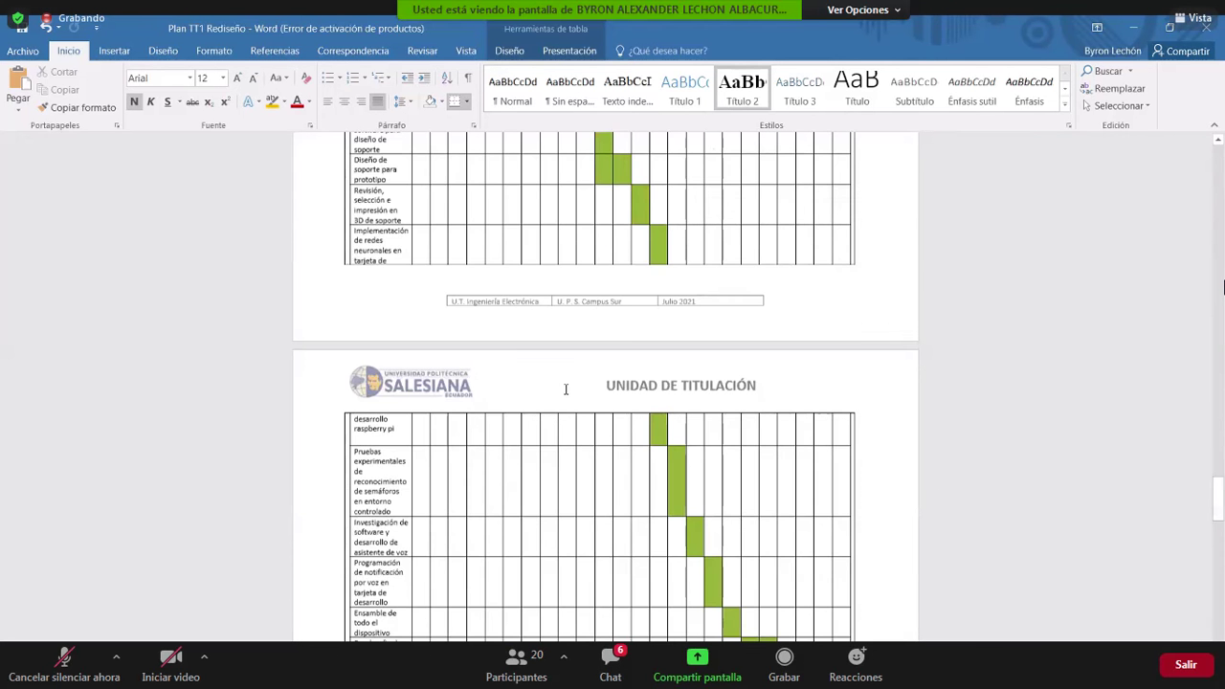
{"action": "scroll", "coordinate": [565, 389], "scroll_direction": "down", "scroll_amount": 10}
{"action": "scroll", "coordinate": [766, 383], "scroll_direction": "down", "scroll_amount": 2}
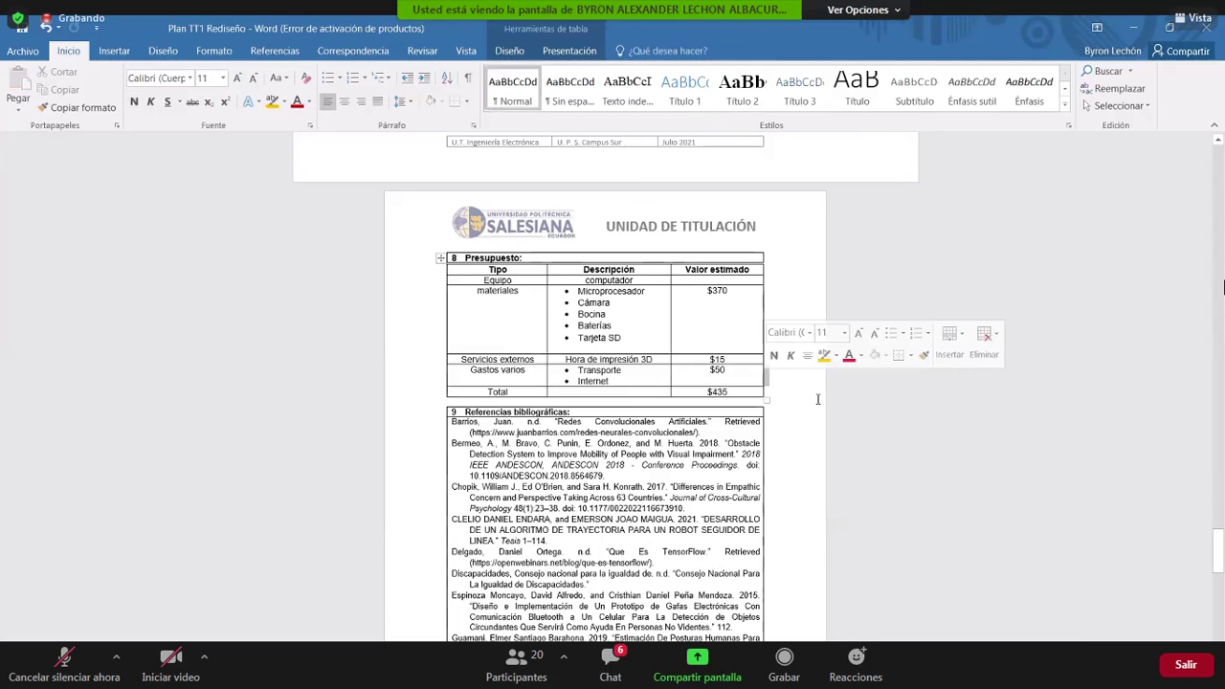
{"action": "left_click", "coordinate": [773, 384]}
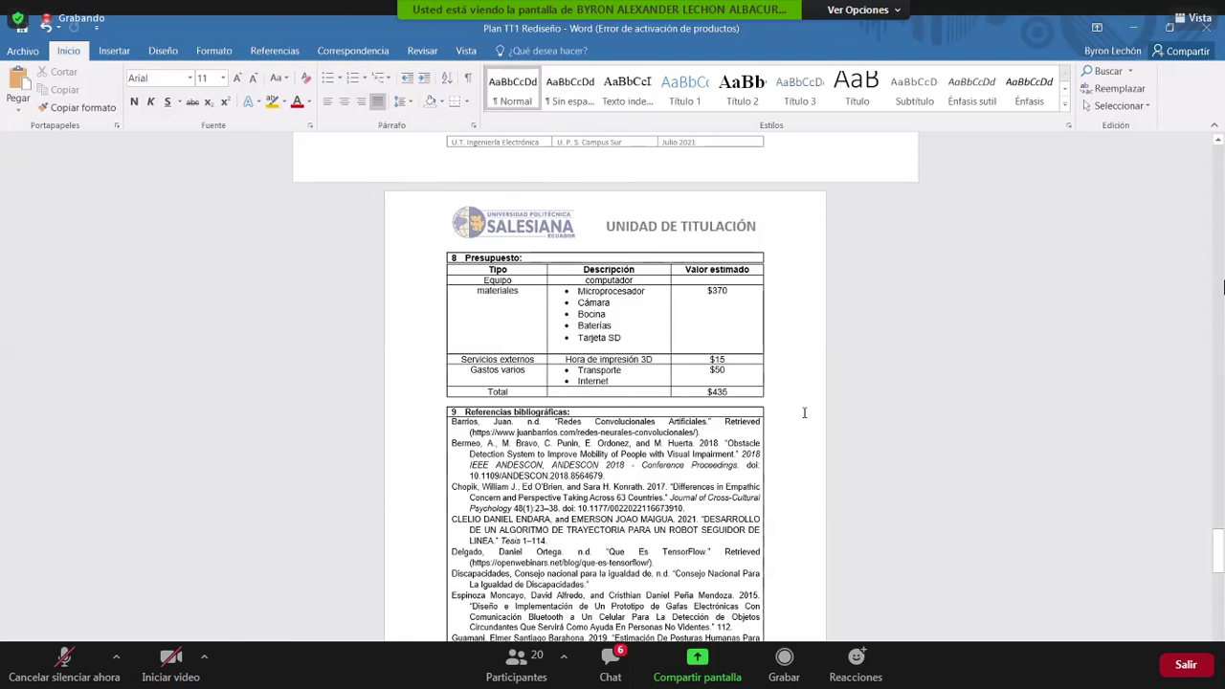
Review the Presupuesto table and Referencias bibliográficas, and return through the Cronograma to the section 6 Metodología.
{"action": "scroll", "coordinate": [804, 412], "scroll_direction": "down", "scroll_amount": 1}
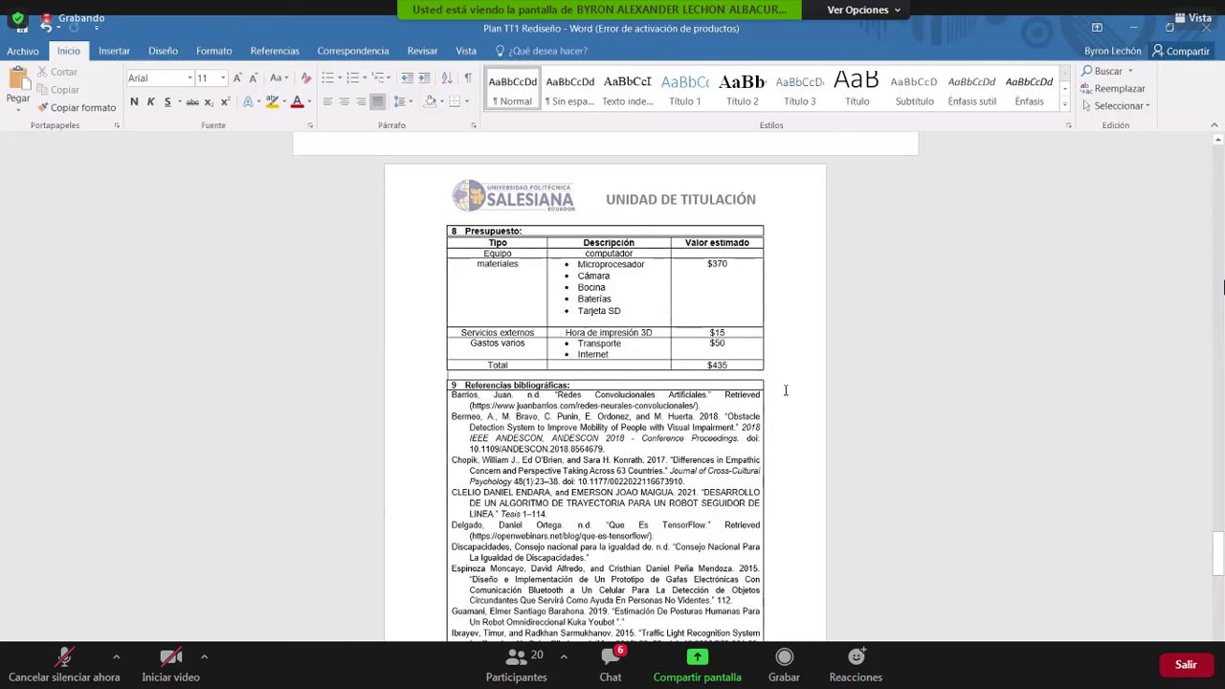
{"action": "scroll", "coordinate": [785, 389], "scroll_direction": "down", "scroll_amount": 1}
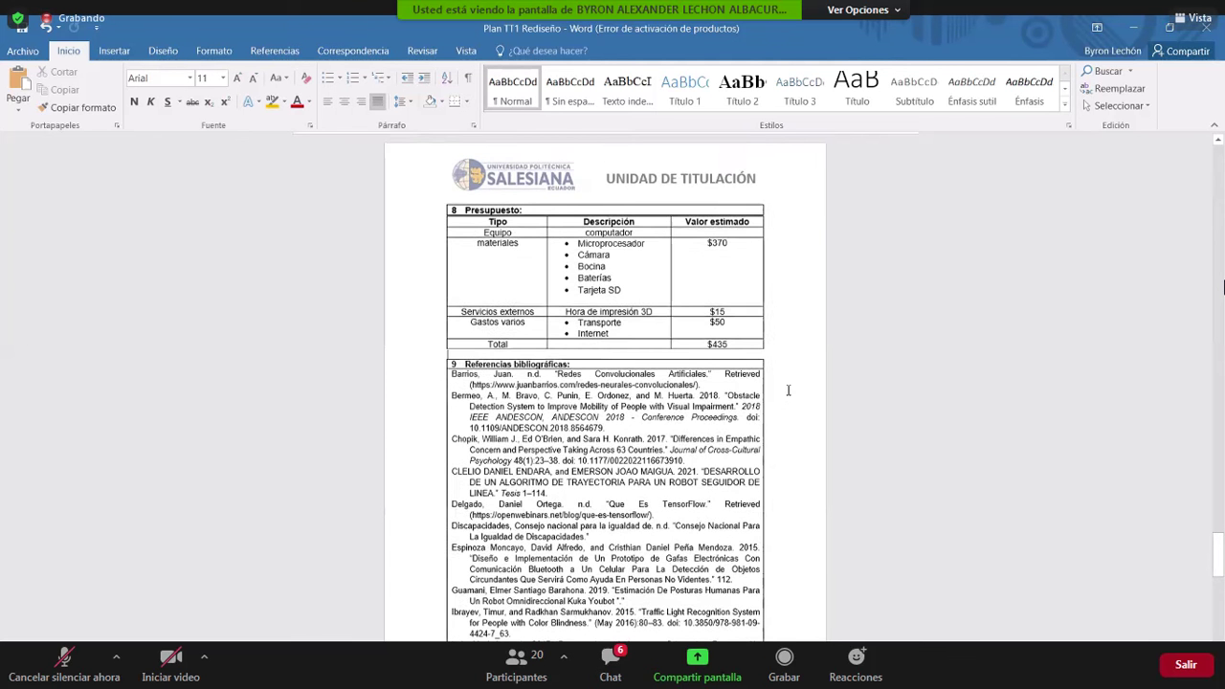
{"action": "scroll", "coordinate": [788, 389], "scroll_direction": "down", "scroll_amount": 1}
{"action": "scroll", "coordinate": [787, 390], "scroll_direction": "up", "scroll_amount": 5}
{"action": "left_click_drag", "start_coordinate": [1221, 499], "coordinate": [1221, 593]}
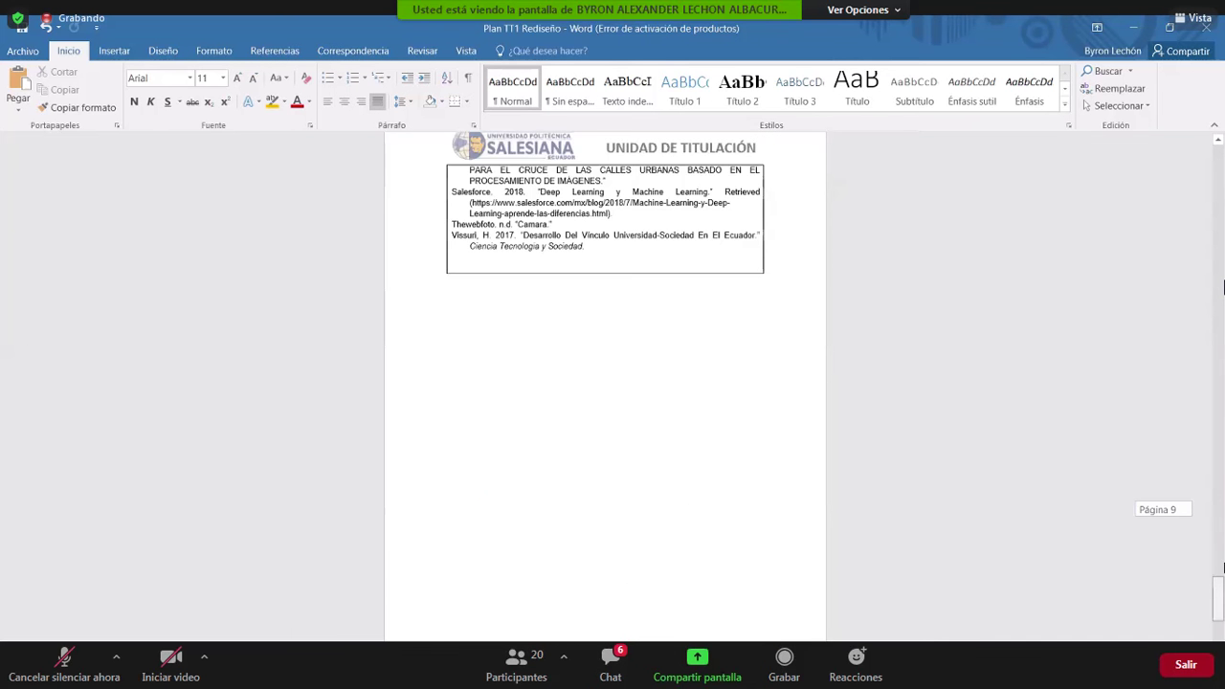
{"action": "scroll", "coordinate": [1045, 515], "scroll_direction": "up", "scroll_amount": 5}
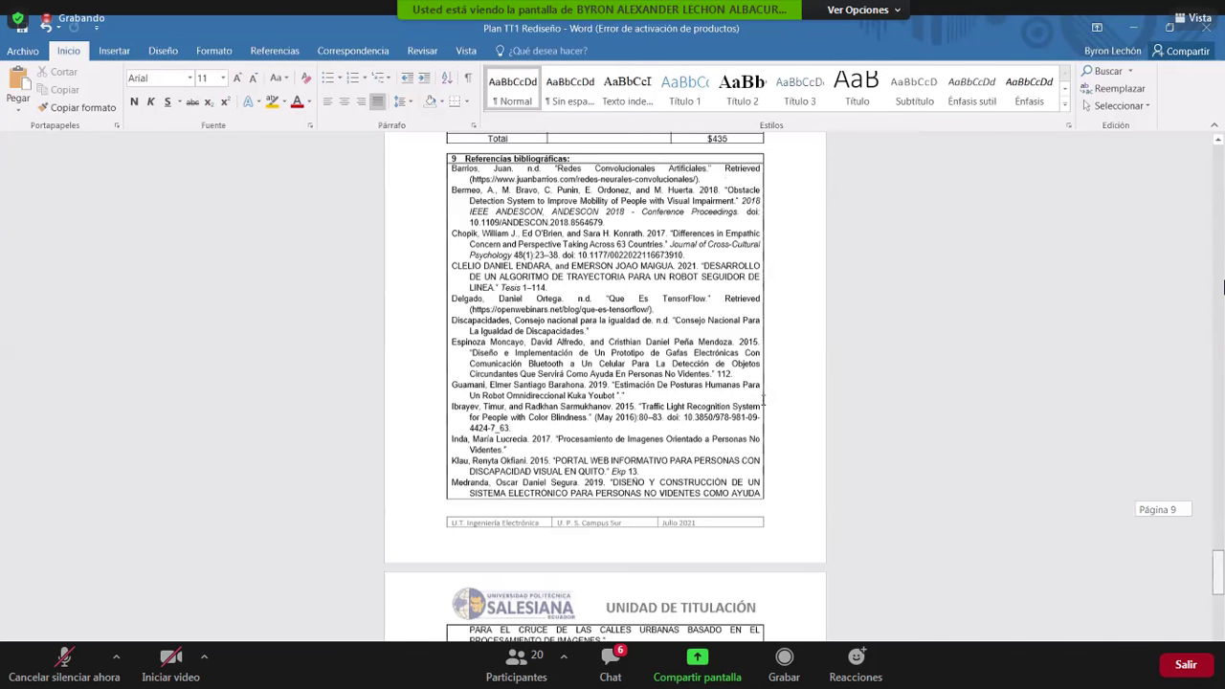
{"action": "scroll", "coordinate": [770, 434], "scroll_direction": "down", "scroll_amount": 1}
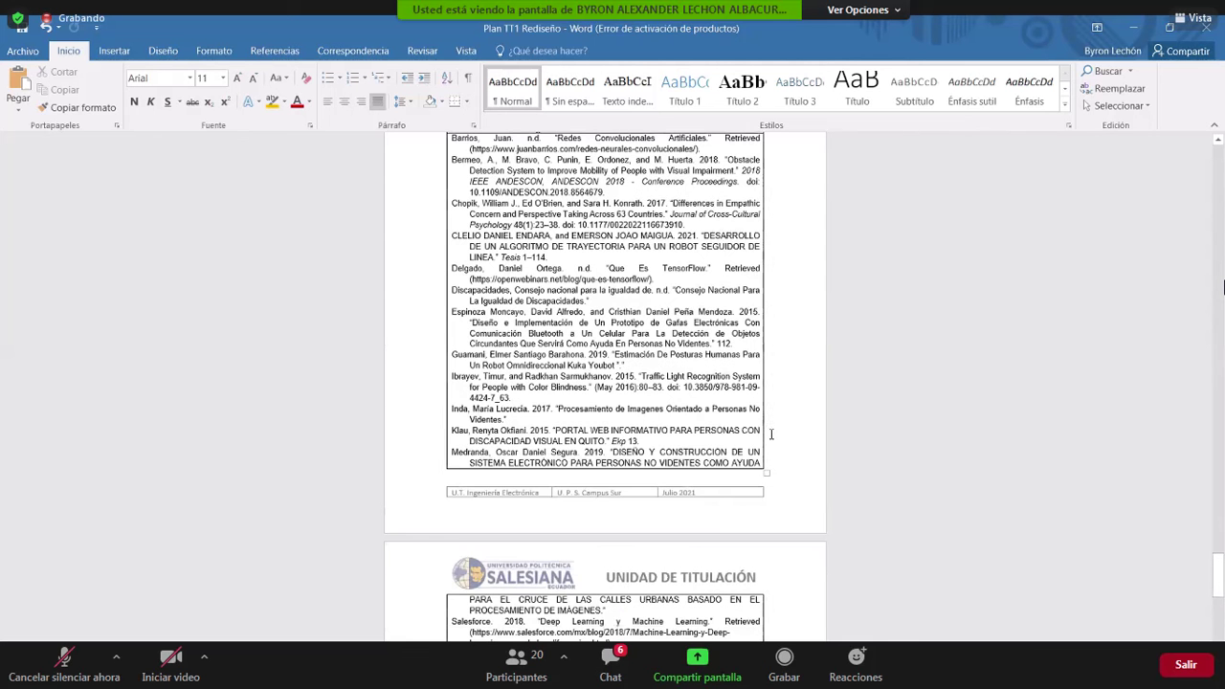
{"action": "scroll", "coordinate": [772, 440], "scroll_direction": "up", "scroll_amount": 10}
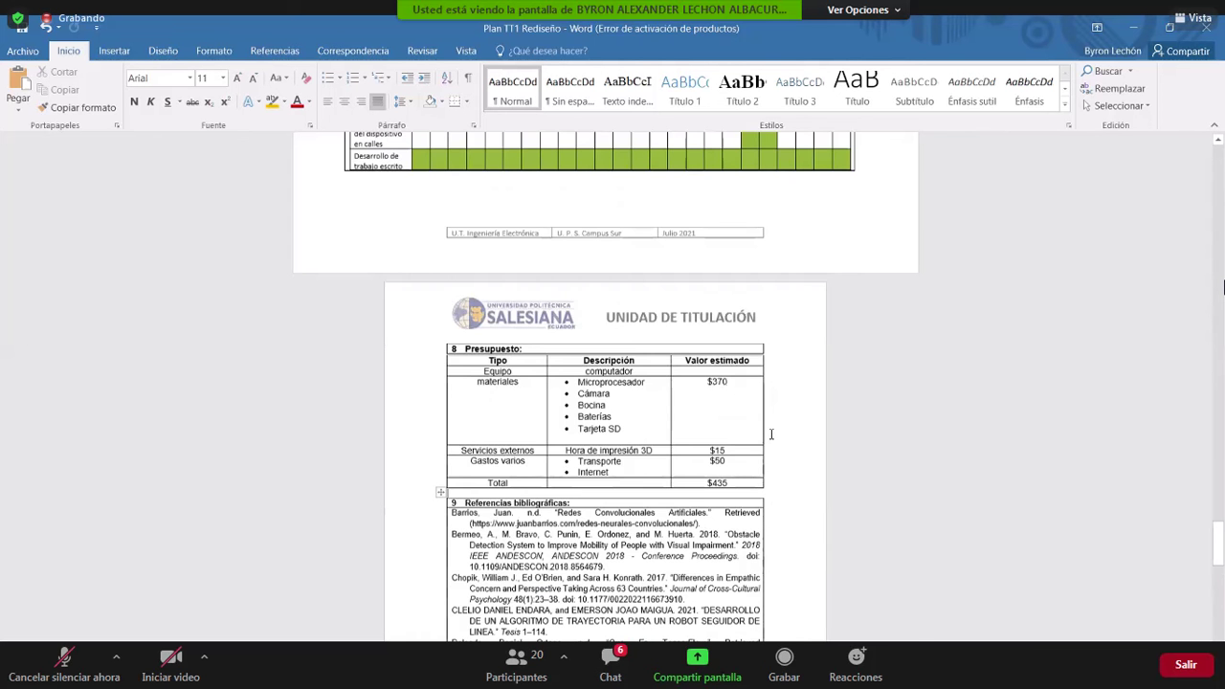
{"action": "scroll", "coordinate": [770, 434], "scroll_direction": "up", "scroll_amount": 10}
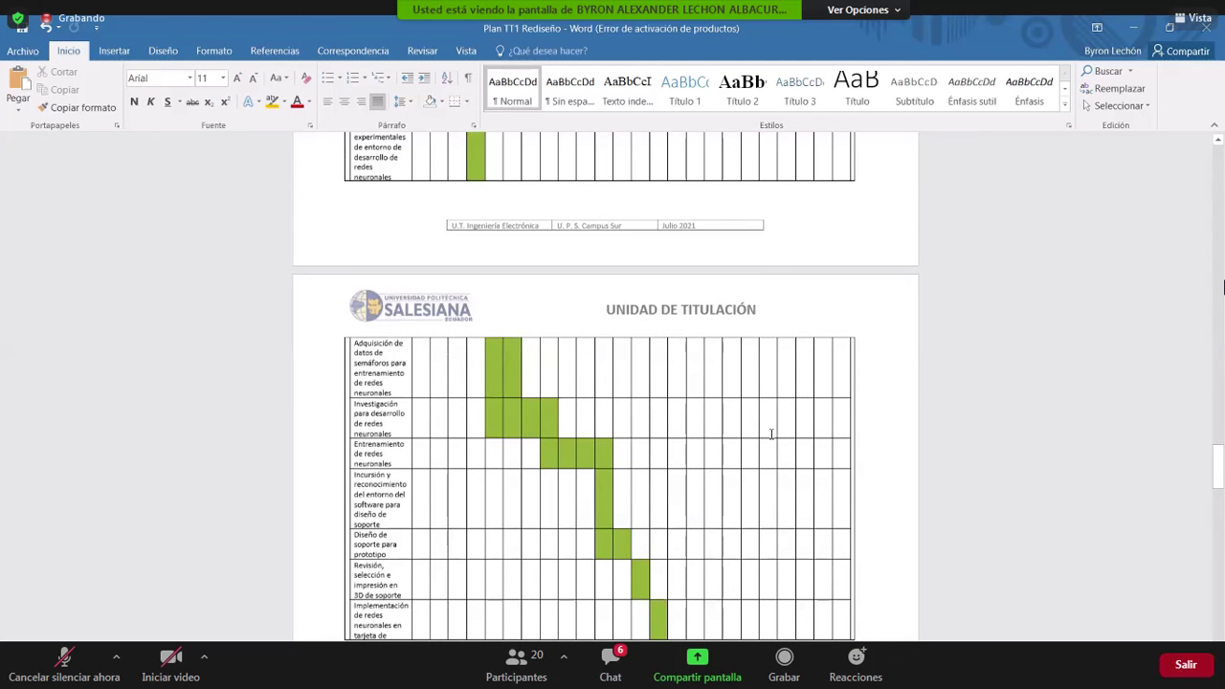
{"action": "scroll", "coordinate": [771, 434], "scroll_direction": "up", "scroll_amount": 5}
{"action": "scroll", "coordinate": [1220, 447], "scroll_direction": "down", "scroll_amount": 1}
{"action": "left_click_drag", "start_coordinate": [1221, 395], "coordinate": [1220, 385]}
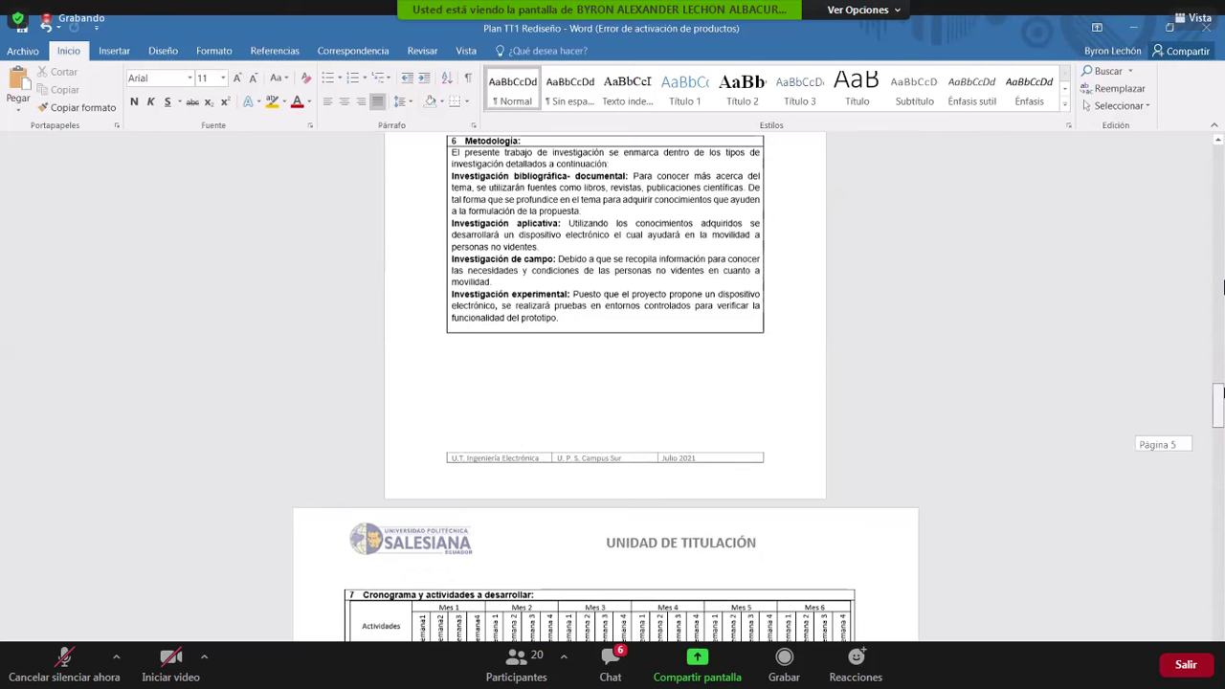
Return to the Objetivos section and examine the Objetivo General wording, particularly the phrase "dirigido a personas con discapacidad visual".
{"action": "left_click", "coordinate": [1222, 292]}
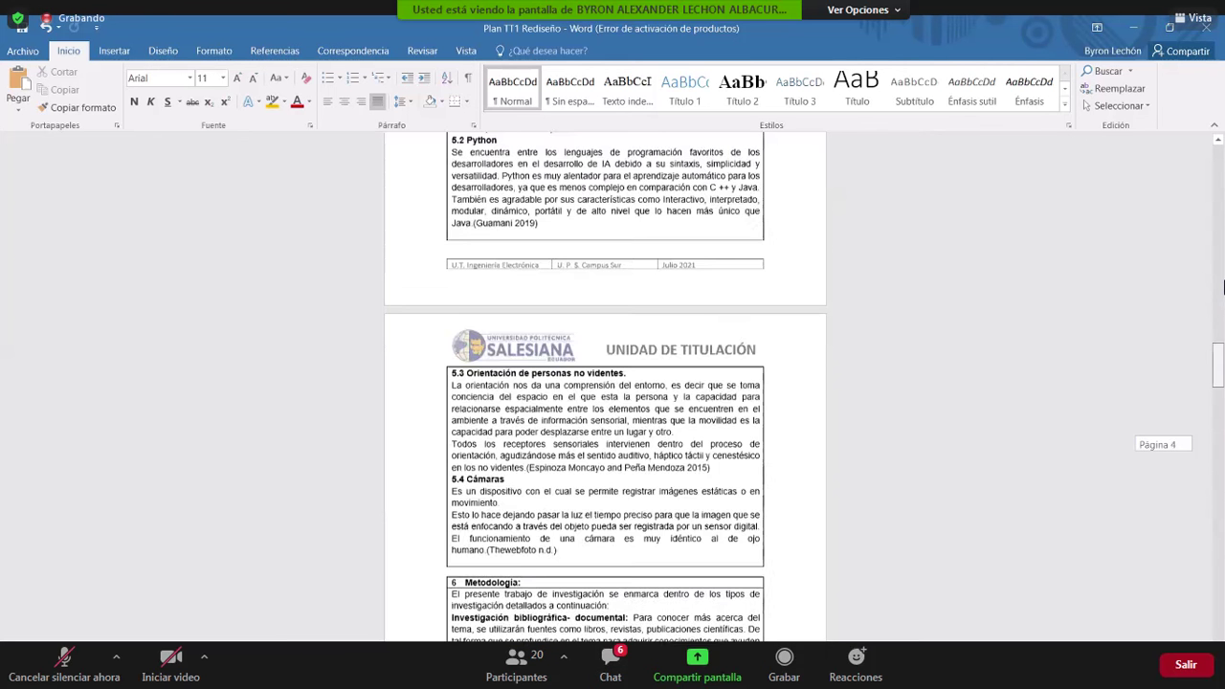
{"action": "left_click", "coordinate": [1221, 278]}
{"action": "scroll", "coordinate": [602, 483], "scroll_direction": "up", "scroll_amount": 3}
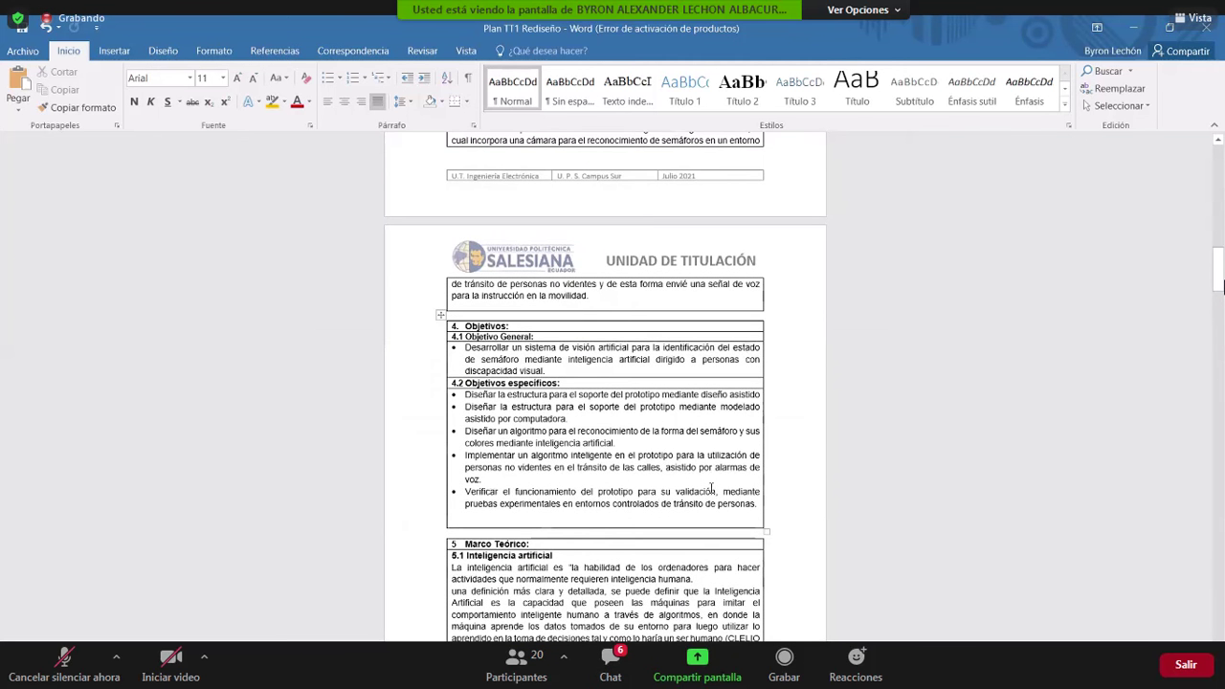
{"action": "scroll", "coordinate": [710, 489], "scroll_direction": "up", "scroll_amount": 5, "text": "ctrl"}
{"action": "left_click_drag", "start_coordinate": [685, 486], "coordinate": [945, 524]}
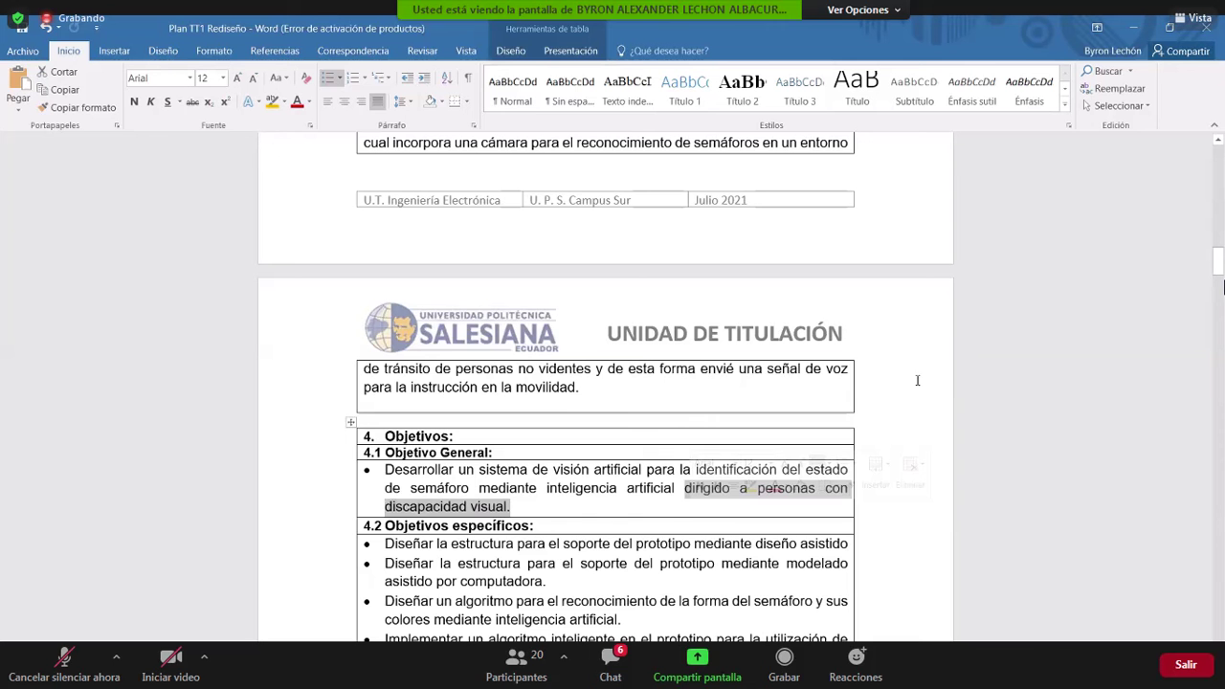
{"action": "left_click", "coordinate": [719, 519]}
{"action": "left_click_drag", "start_coordinate": [507, 506], "coordinate": [384, 469]}
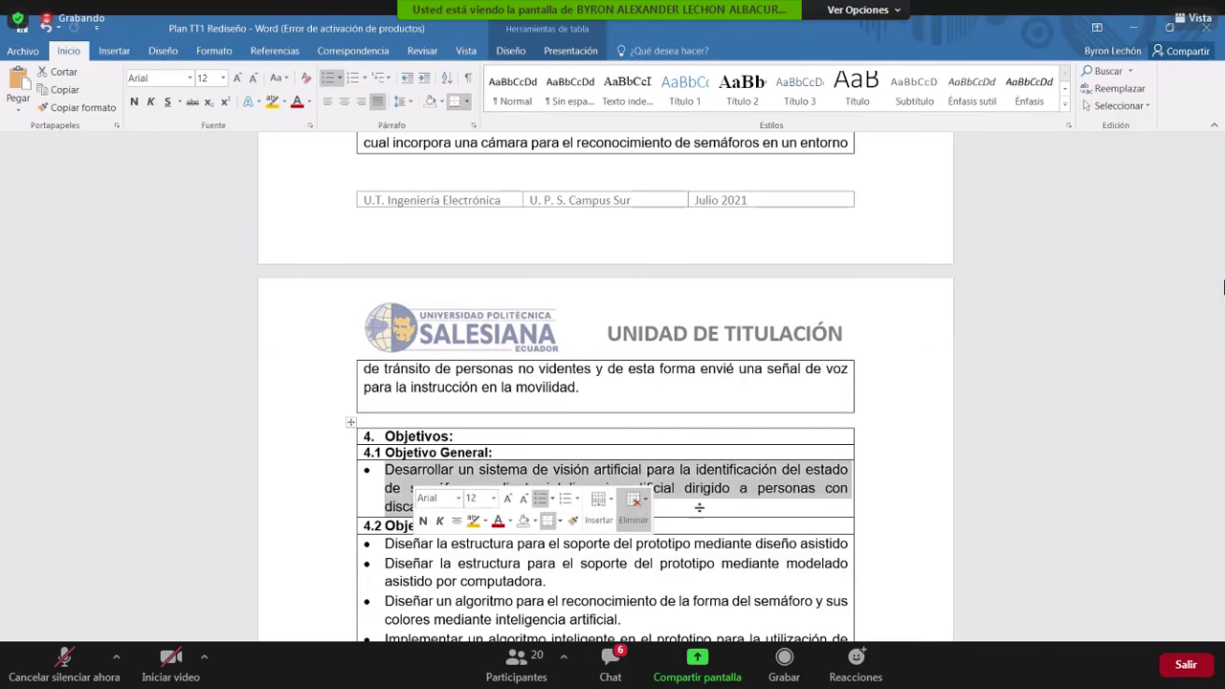
{"action": "left_click", "coordinate": [505, 512]}
{"action": "left_click", "coordinate": [685, 495], "text": "shift"}
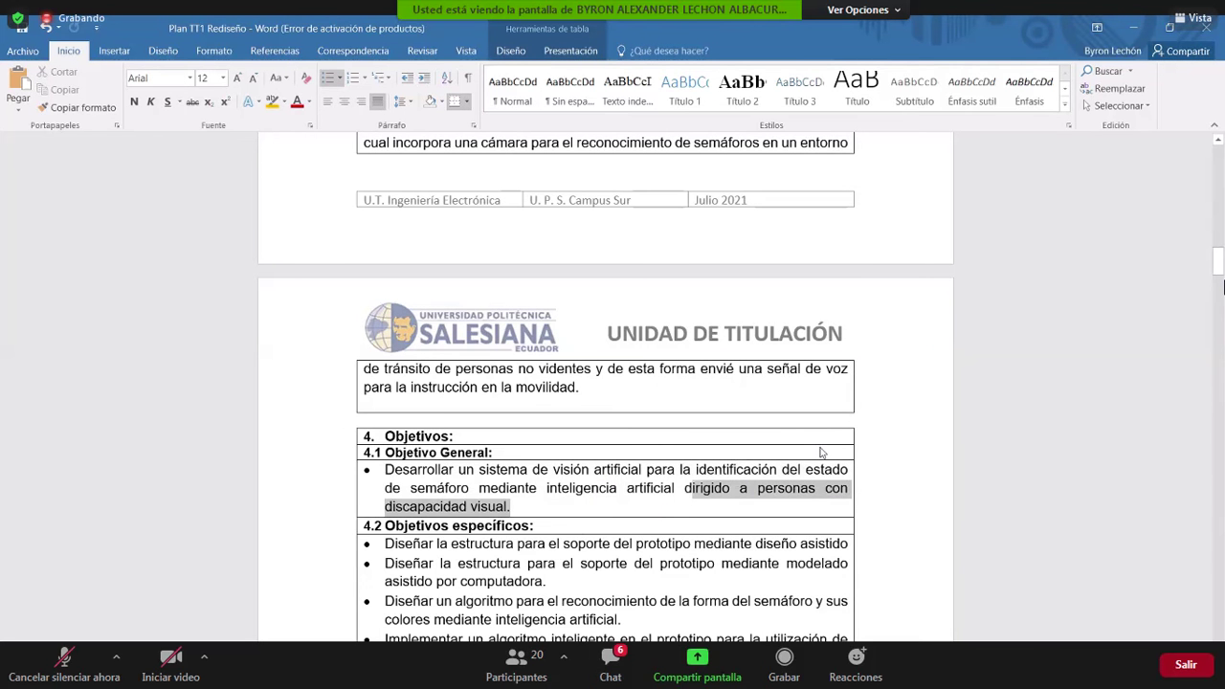
{"action": "left_click", "coordinate": [890, 421]}
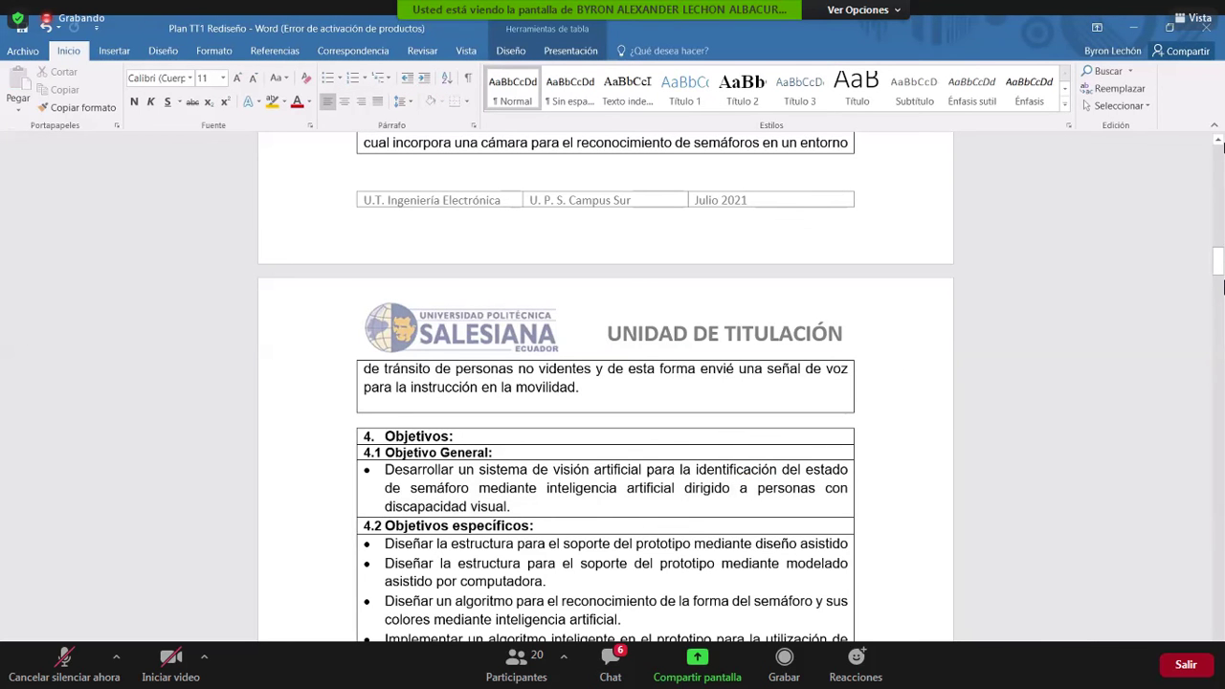
Go back to the first page and examine the "CARRERA DE INGENIERÍA ELECTRÓNICA / DISEÑO PROYECTO TÉCNICO – TT1" heading and the project title.
{"action": "key", "text": "shift+F5"}
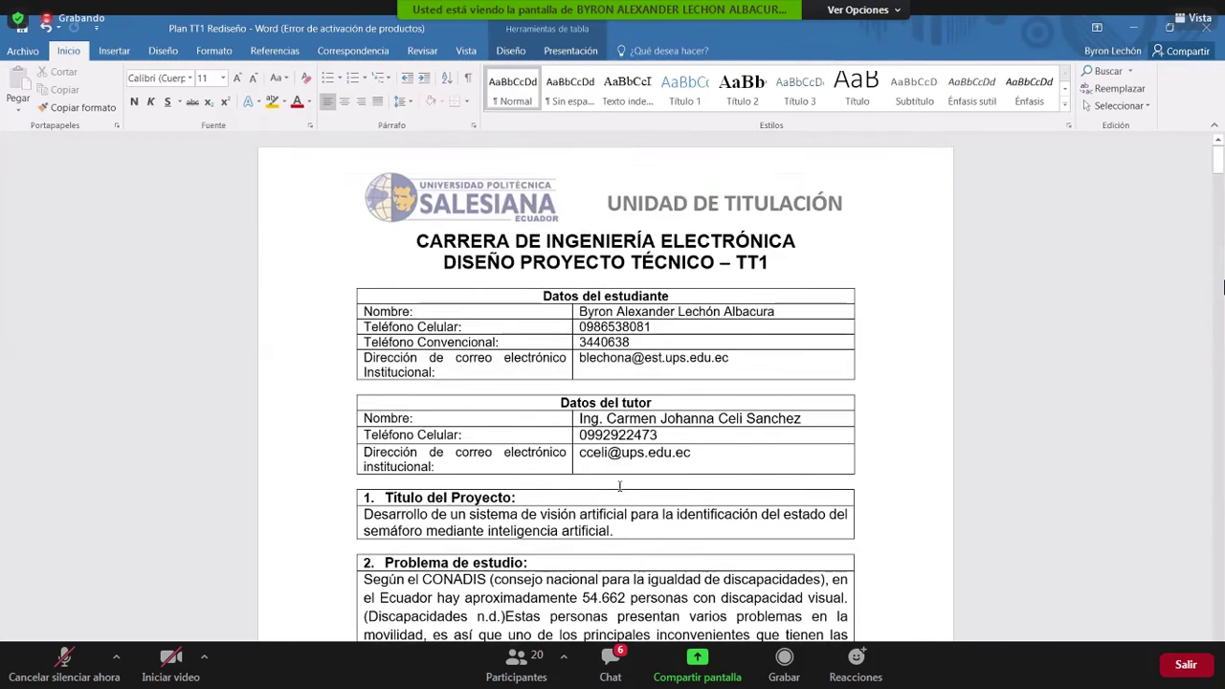
{"action": "scroll", "coordinate": [974, 477], "scroll_direction": "down", "scroll_amount": 1}
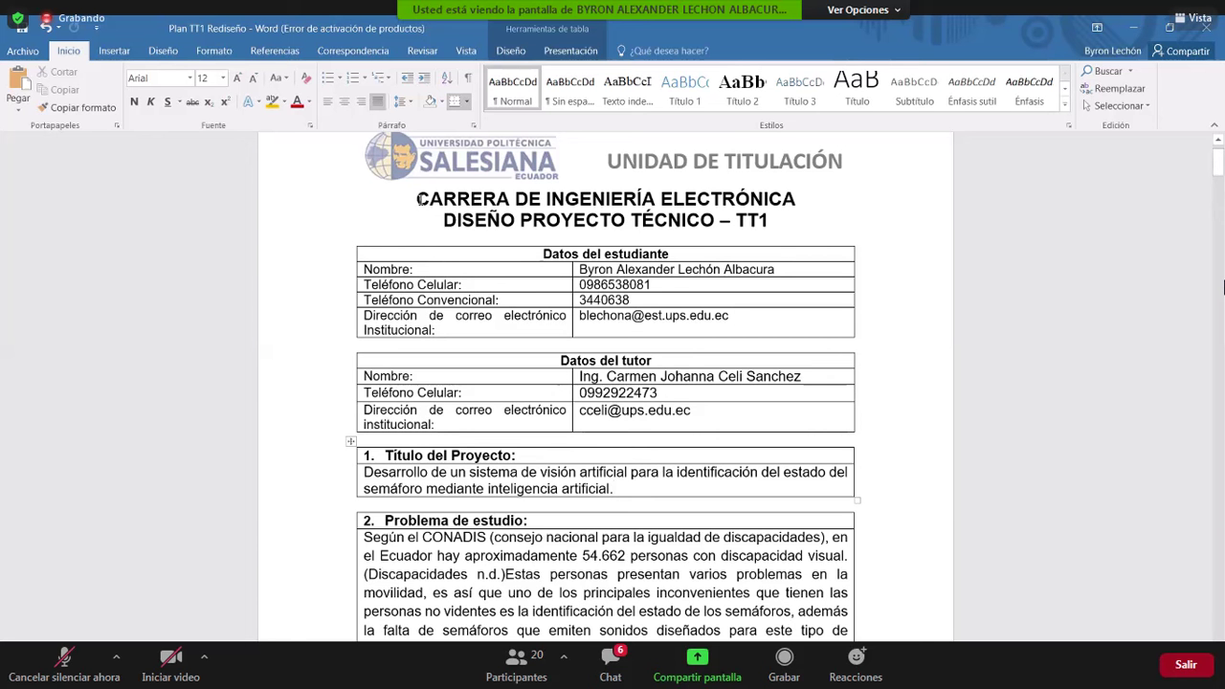
{"action": "triple_click", "coordinate": [692, 206]}
{"action": "left_click", "coordinate": [706, 219], "text": "shift"}
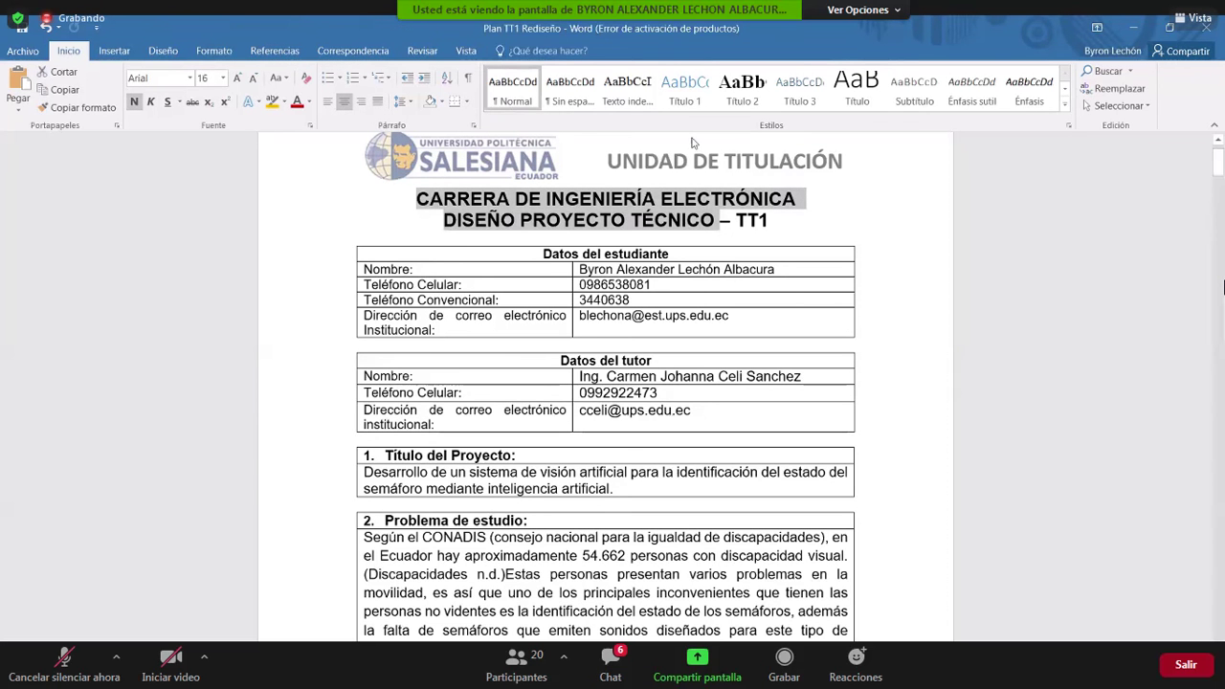
{"action": "left_click", "coordinate": [927, 229]}
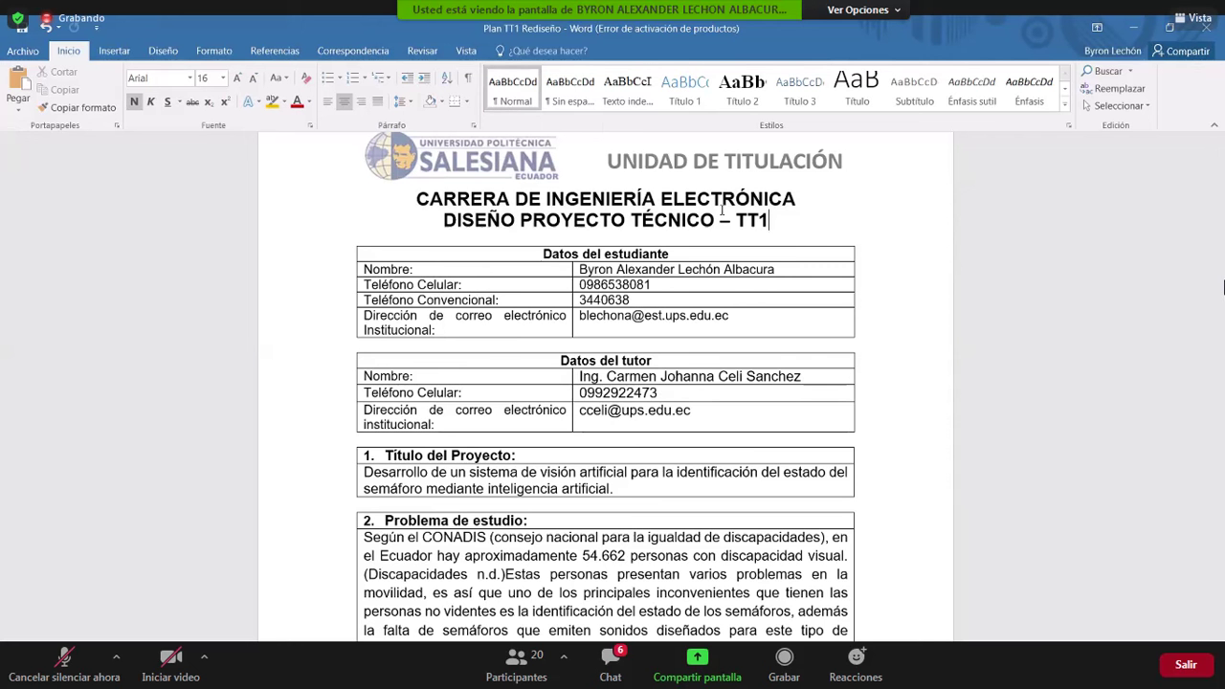
{"action": "triple_click", "coordinate": [788, 220]}
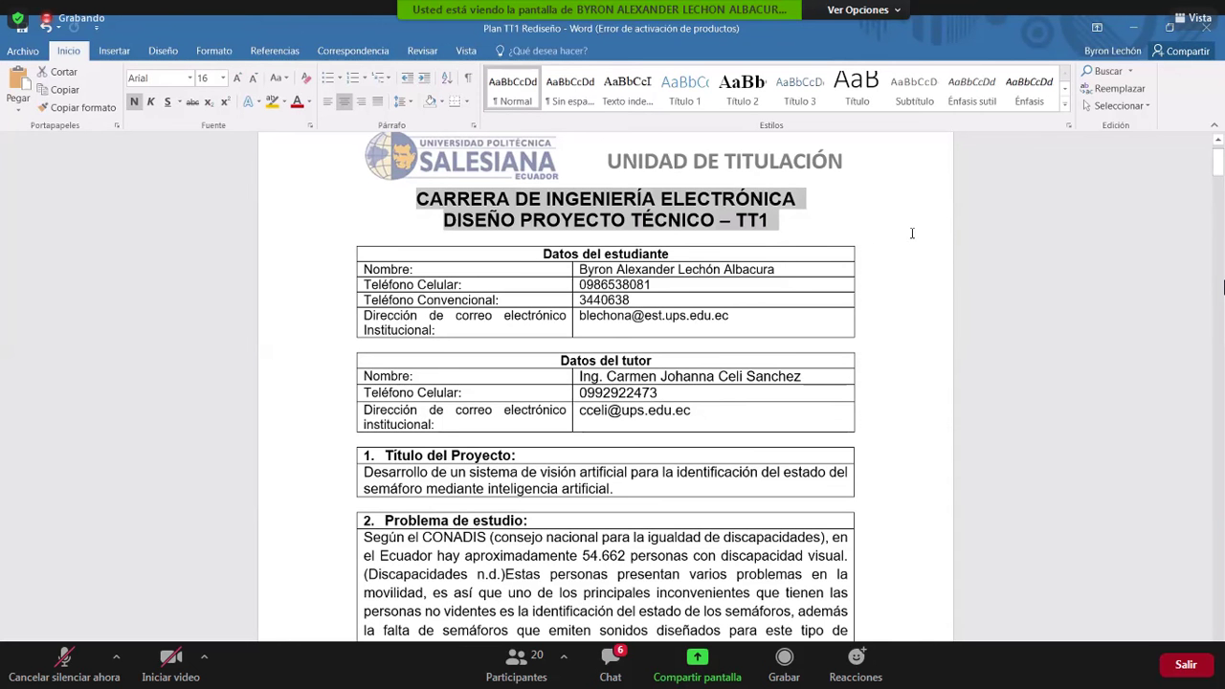
{"action": "left_click", "coordinate": [436, 225]}
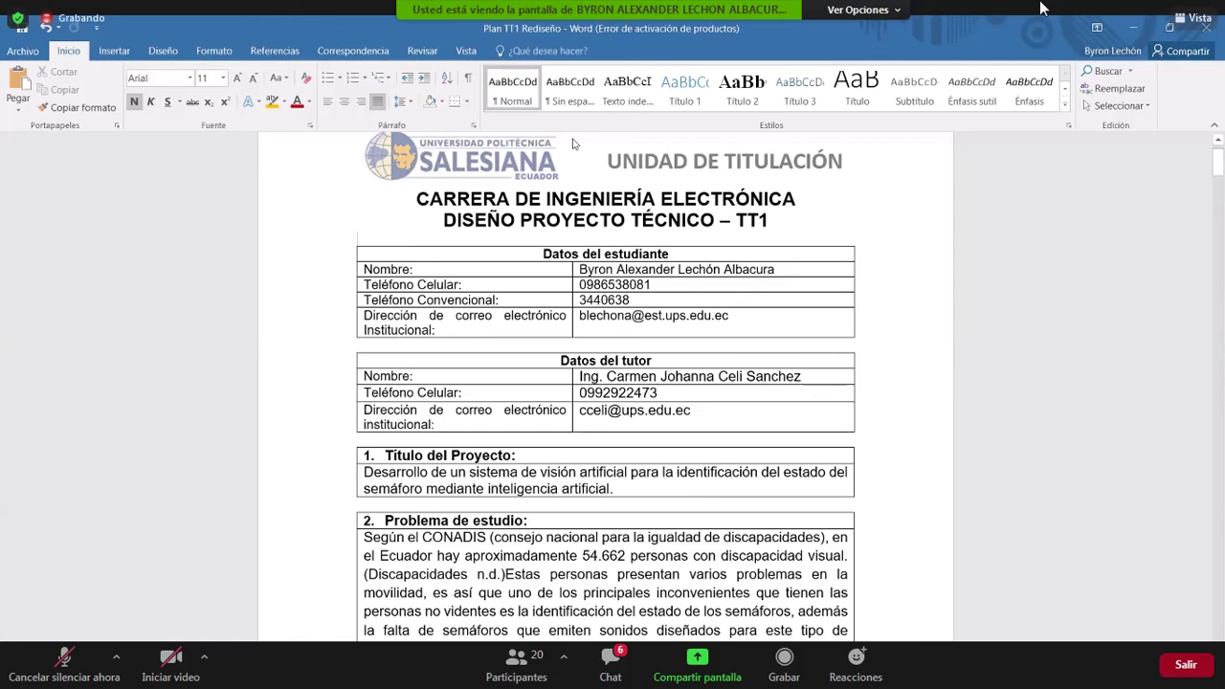
{"action": "mouse_move", "coordinate": [1043, 9]}
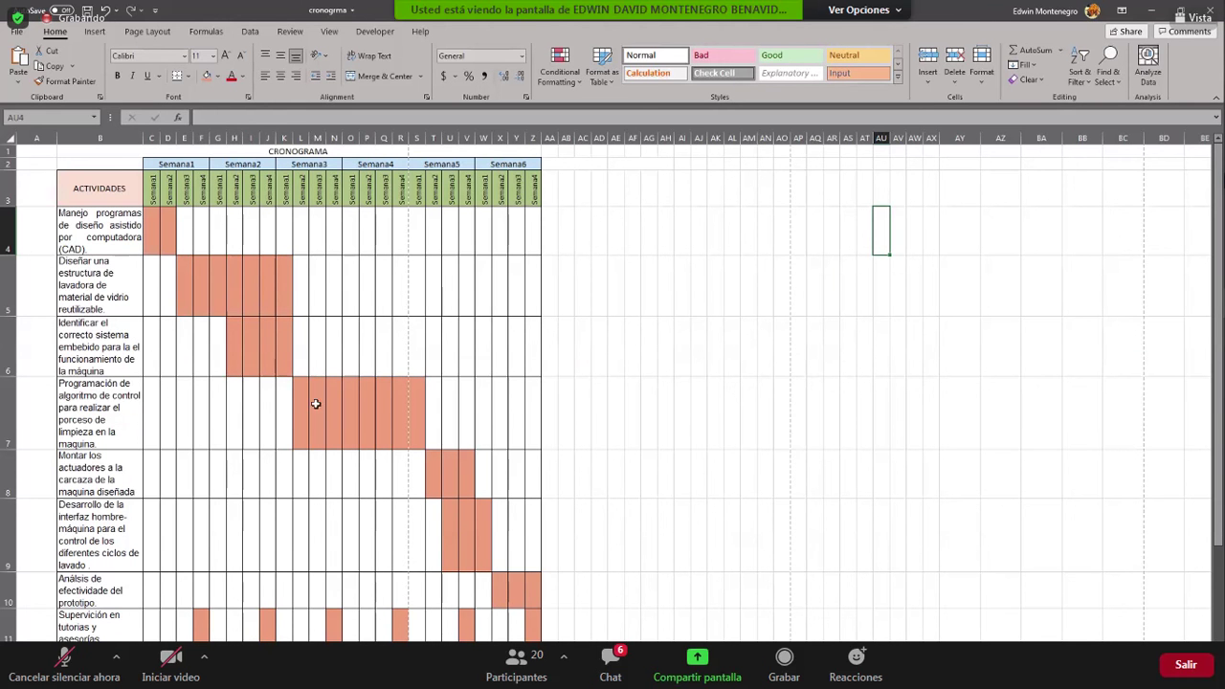
Add the activity "desarrollo del proyevto de titulacion" in cell B12 of the cronogrma workbook, below the tutoring supervision row.
{"action": "scroll", "coordinate": [519, 383], "scroll_direction": "down", "scroll_amount": 1}
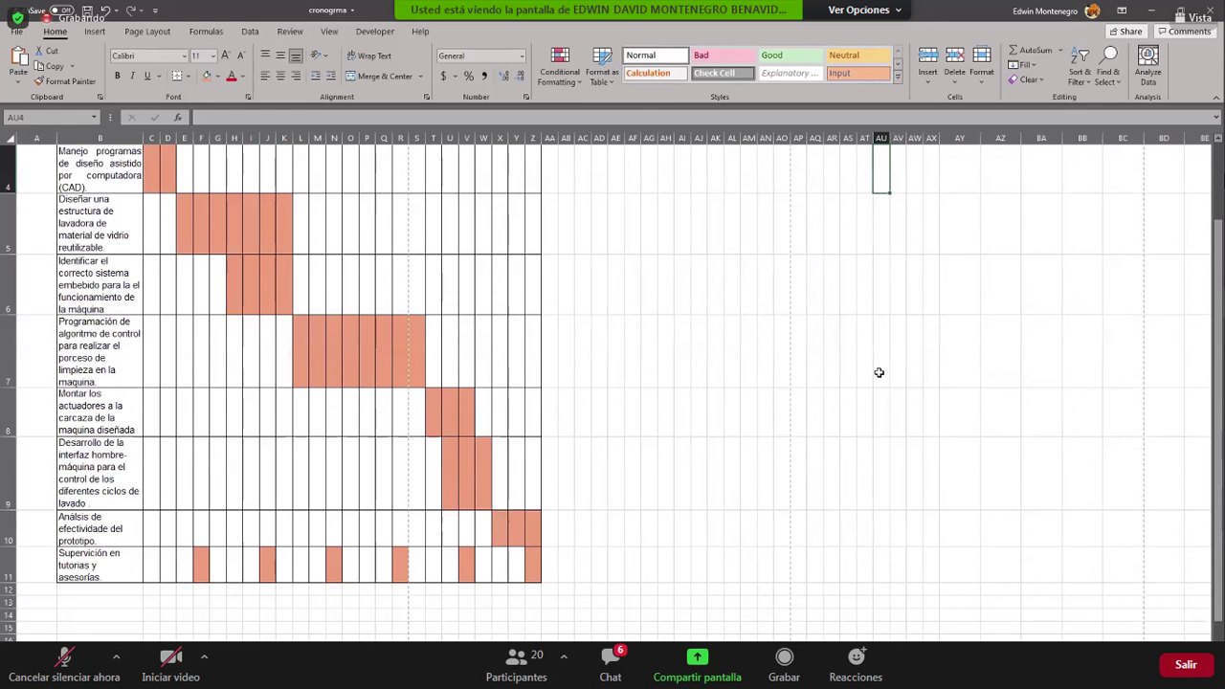
{"action": "scroll", "coordinate": [912, 360], "scroll_direction": "up", "scroll_amount": 1}
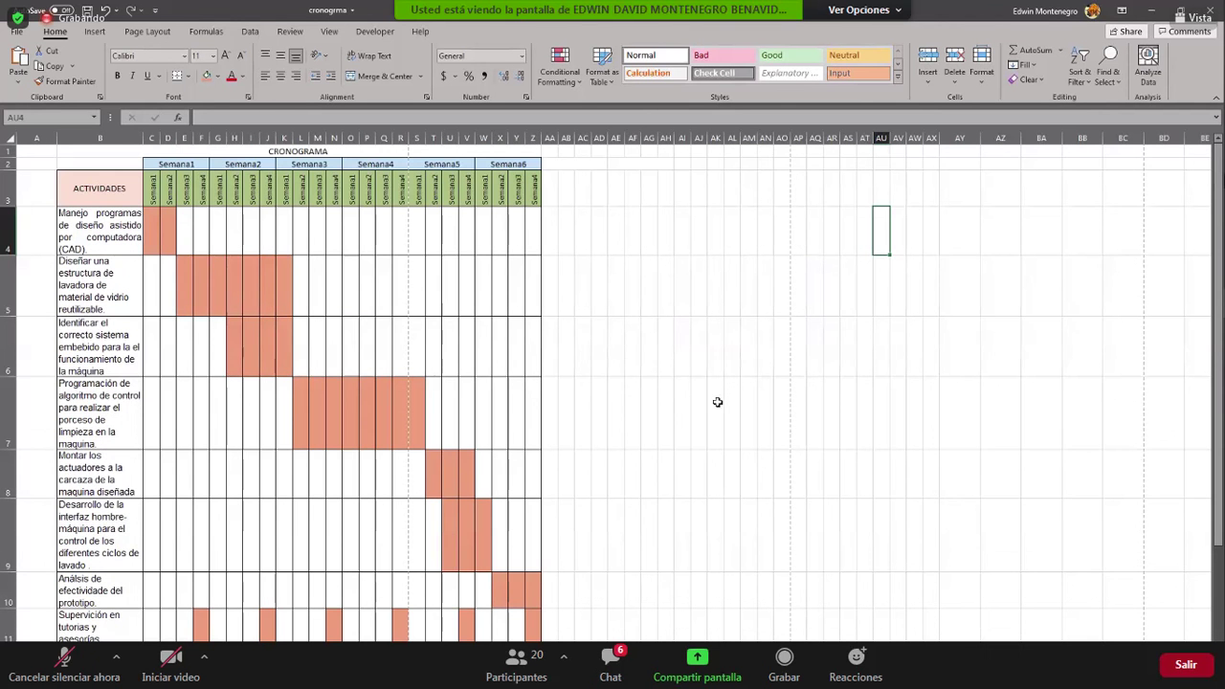
{"action": "scroll", "coordinate": [478, 464], "scroll_direction": "down", "scroll_amount": 1}
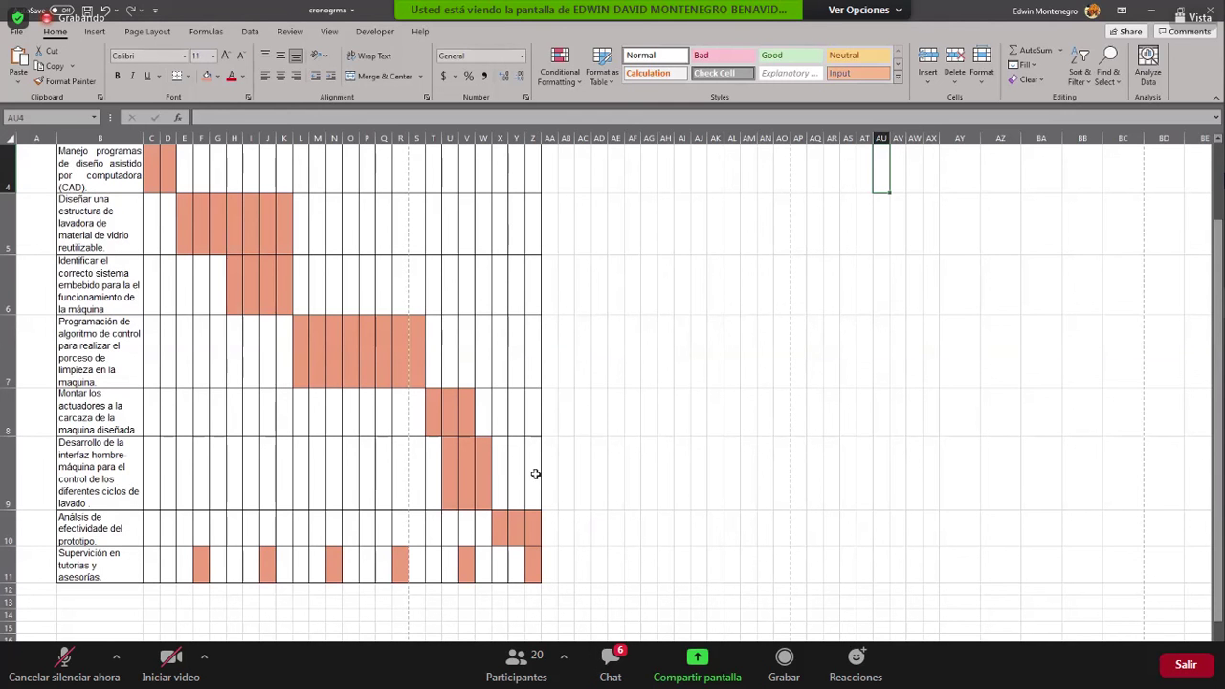
{"action": "left_click", "coordinate": [137, 524]}
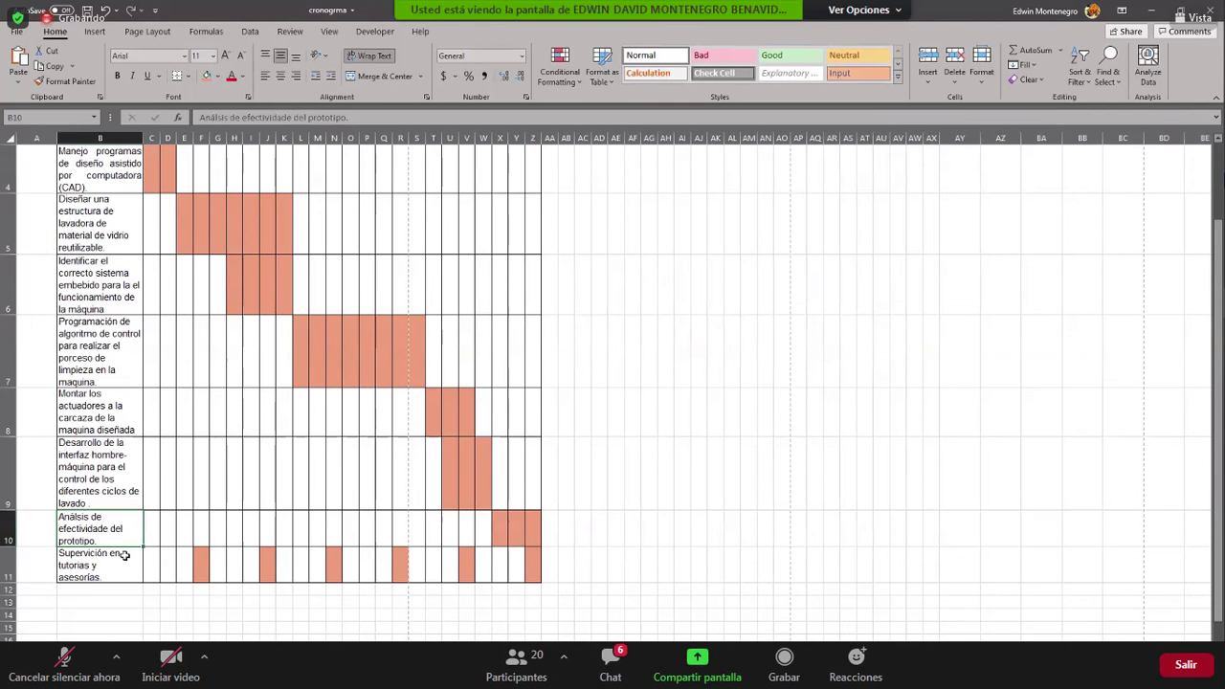
{"action": "left_click", "coordinate": [131, 557]}
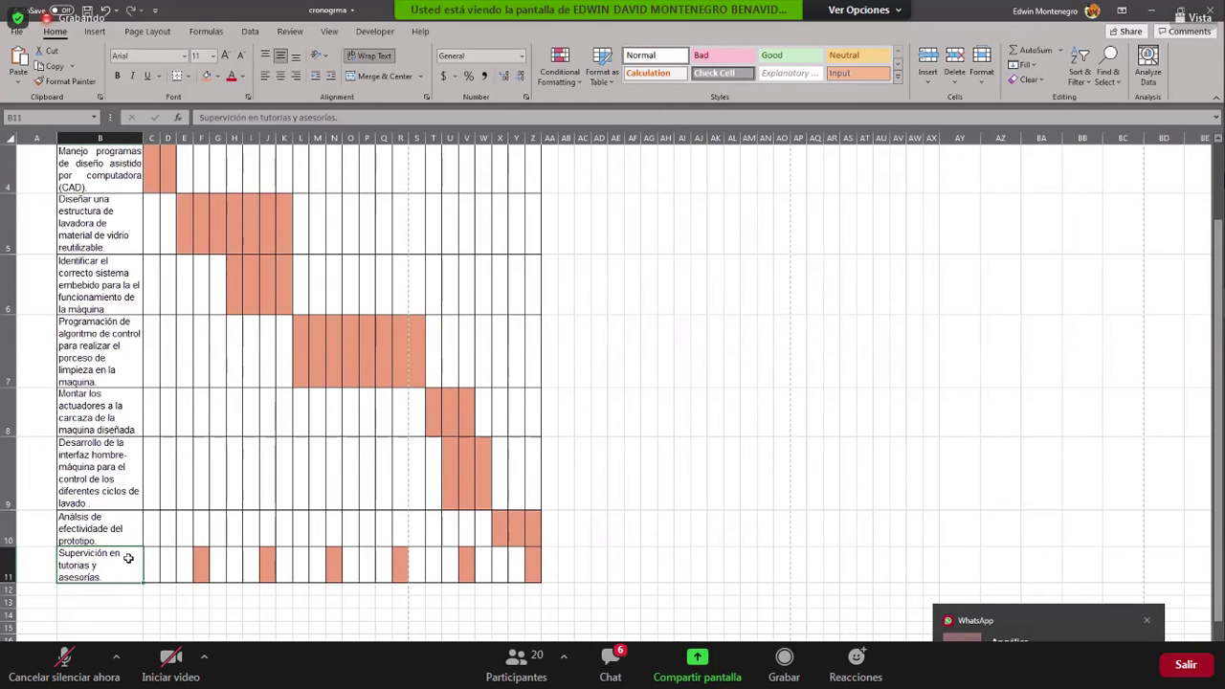
{"action": "left_click", "coordinate": [111, 590]}
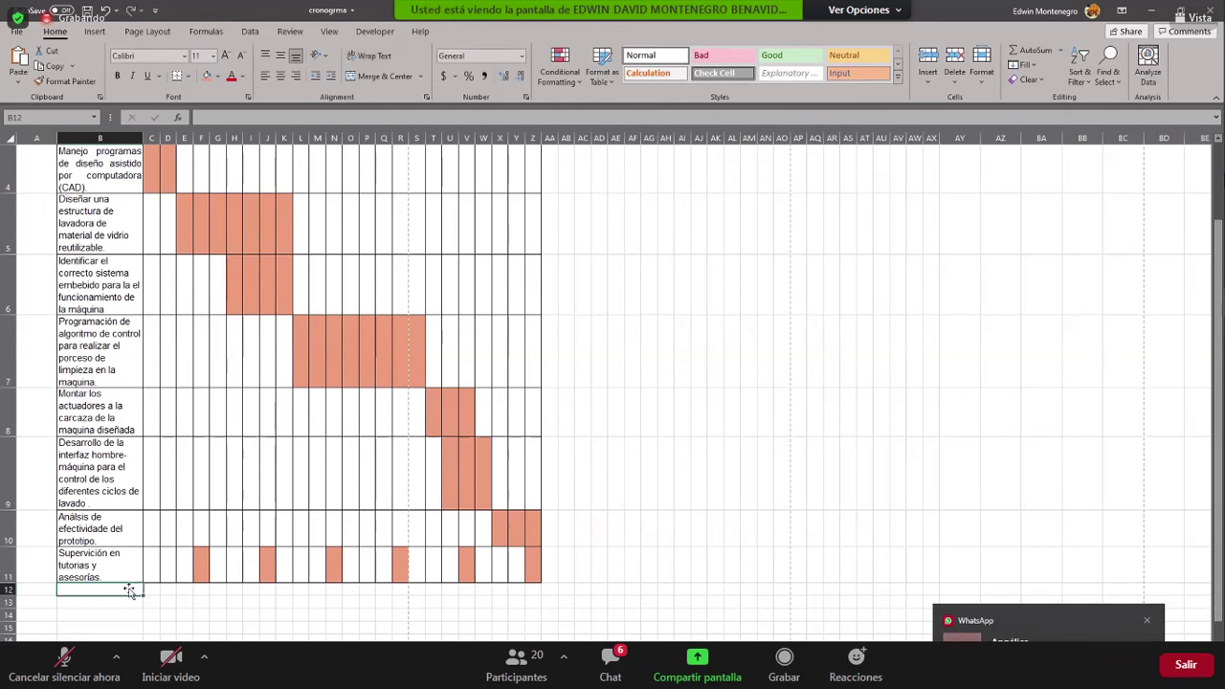
{"action": "type", "text": "desarrollo de la interfaz hombre-máquina para el control de los diferentes ciclos de lavado ."}
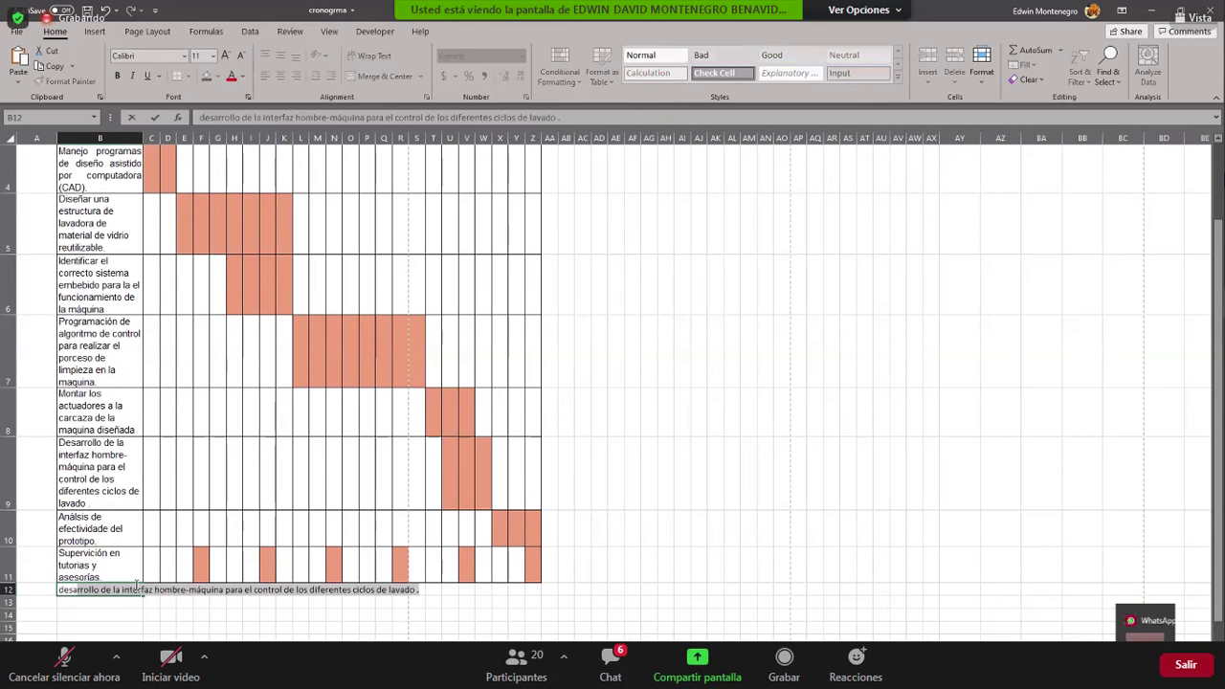
{"action": "type", "text": "desarrollo del proyevto de titu"}
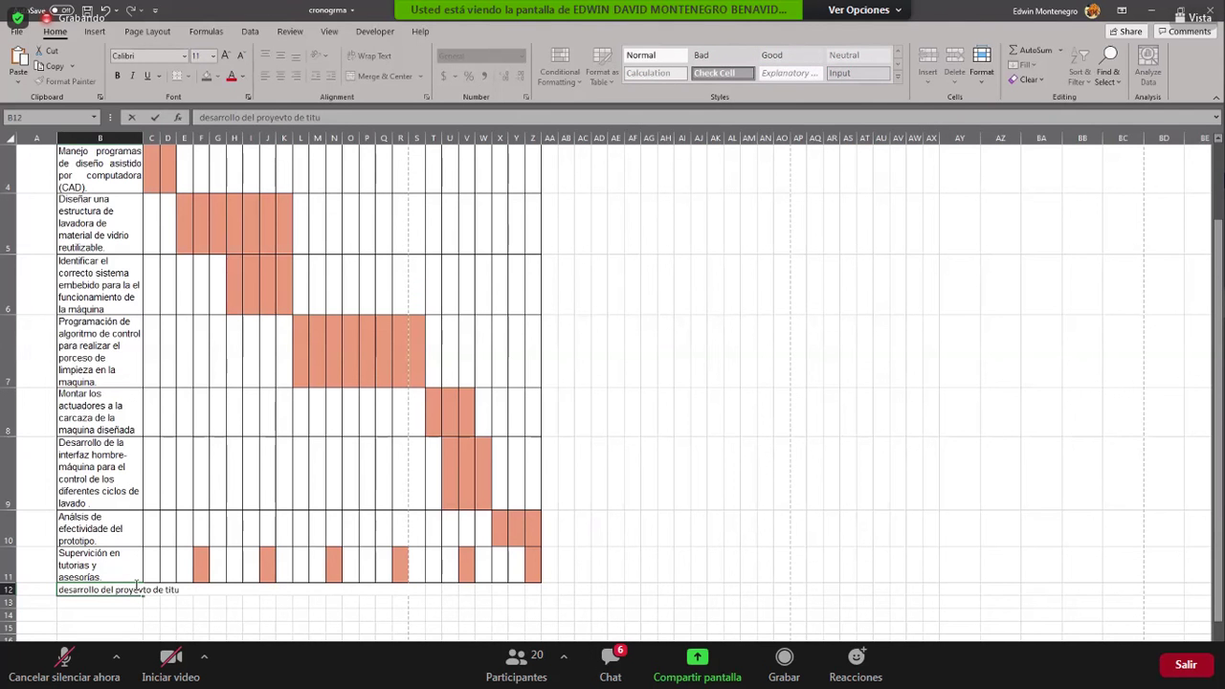
{"action": "type", "text": "lacion"}
{"action": "left_click", "coordinate": [864, 529]}
{"action": "scroll", "coordinate": [120, 566], "scroll_direction": "down", "scroll_amount": 1}
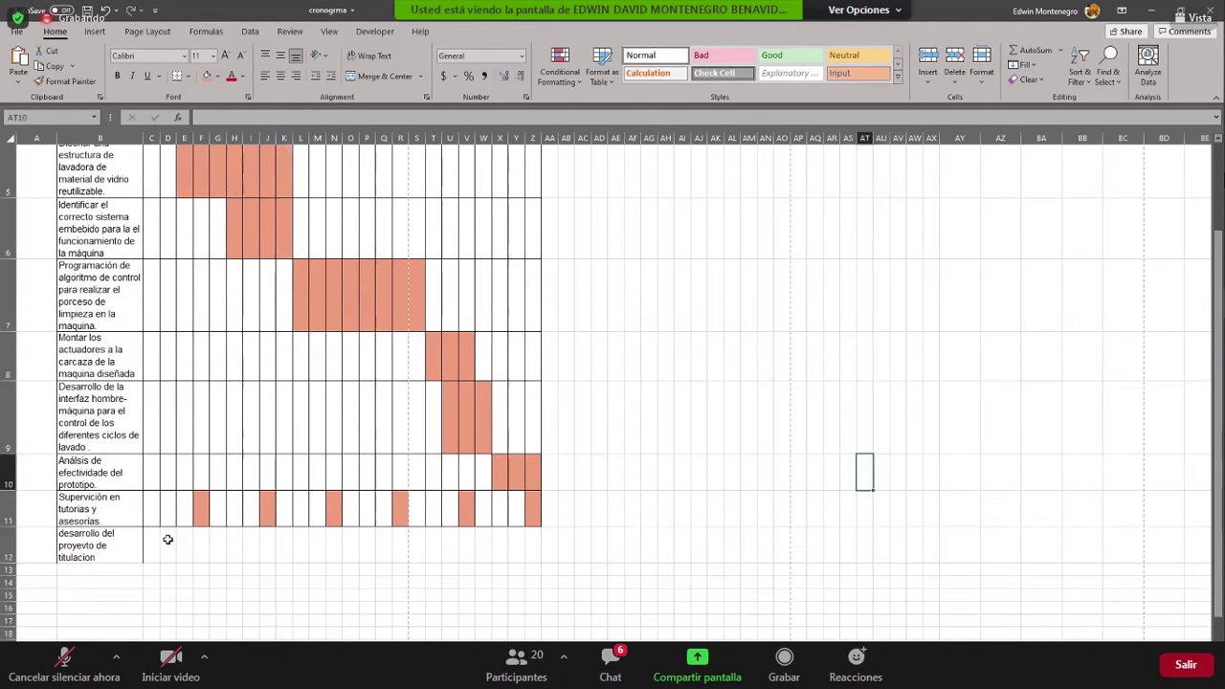
{"action": "scroll", "coordinate": [232, 410], "scroll_direction": "up", "scroll_amount": 3}
{"action": "scroll", "coordinate": [250, 394], "scroll_direction": "down", "scroll_amount": 2}
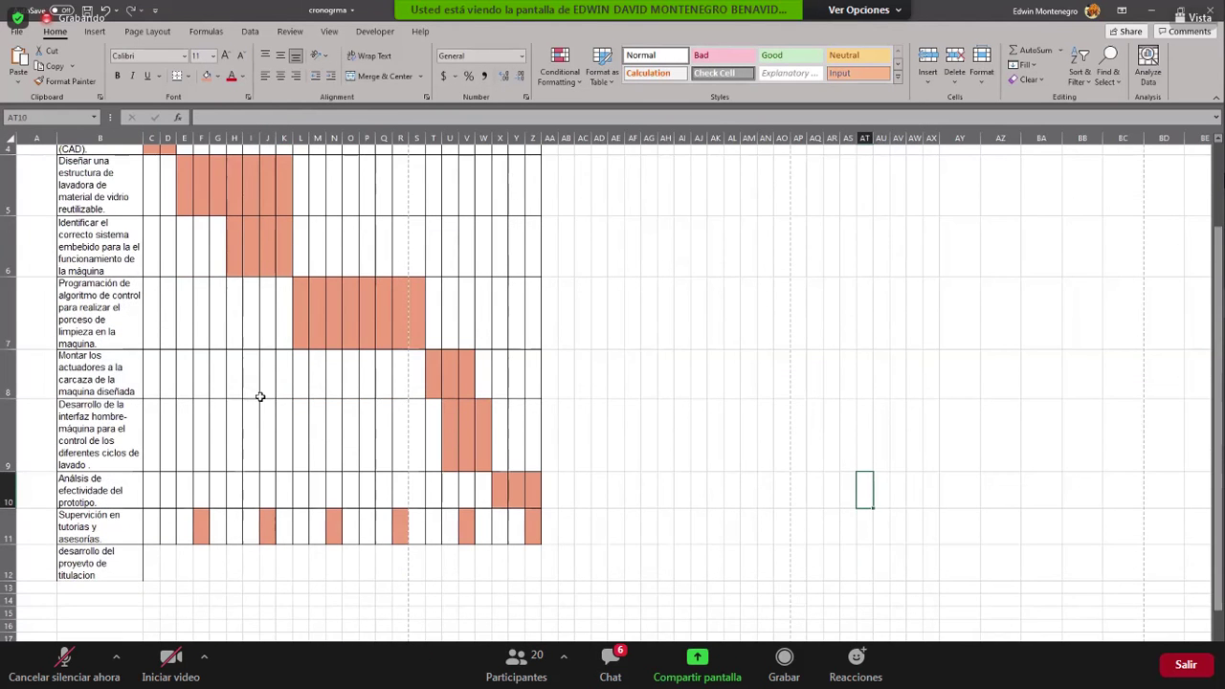
{"action": "scroll", "coordinate": [278, 374], "scroll_direction": "down", "scroll_amount": 1}
{"action": "scroll", "coordinate": [298, 389], "scroll_direction": "up", "scroll_amount": 1}
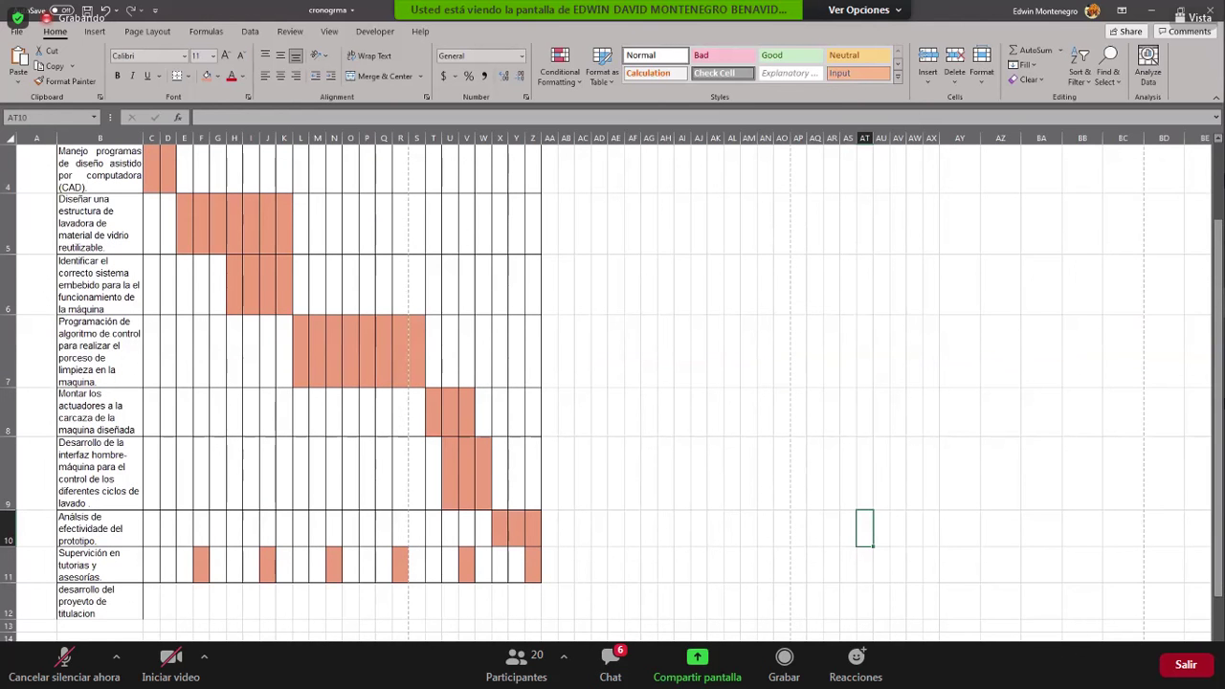
Switch to the PRESUPUESTO workbook and examine the materials budget, including the quantity for Desarrollador (horas).
{"action": "left_click", "coordinate": [1200, 303]}
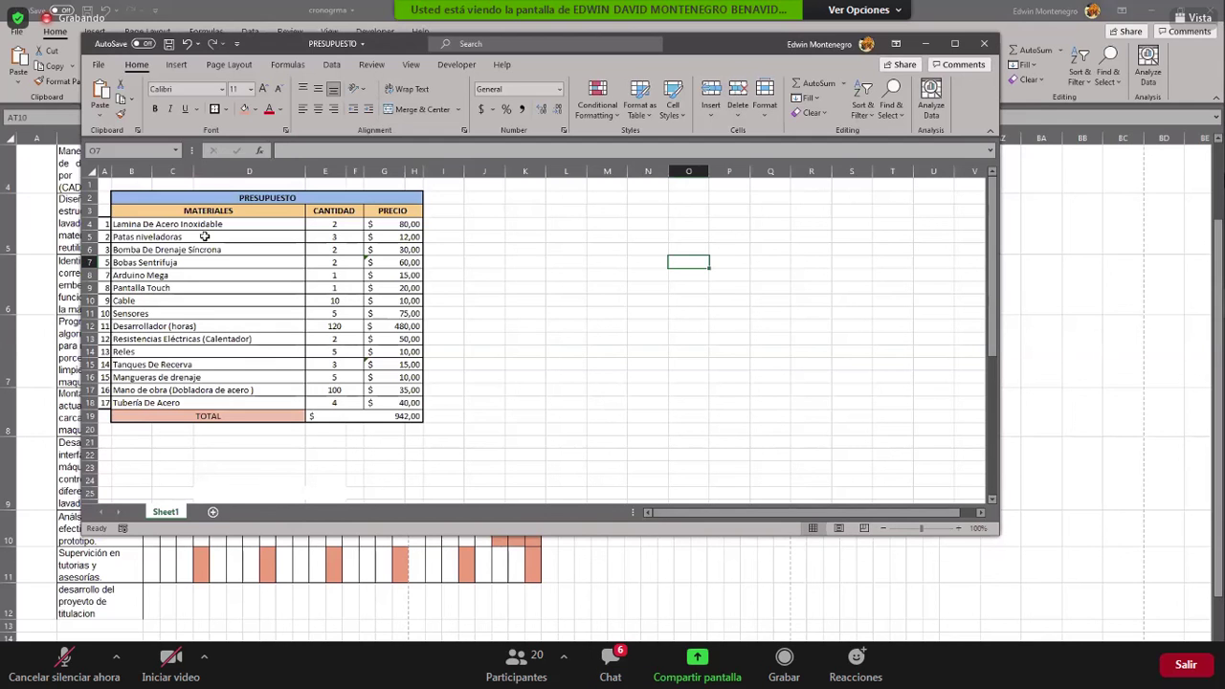
{"action": "left_click", "coordinate": [346, 328]}
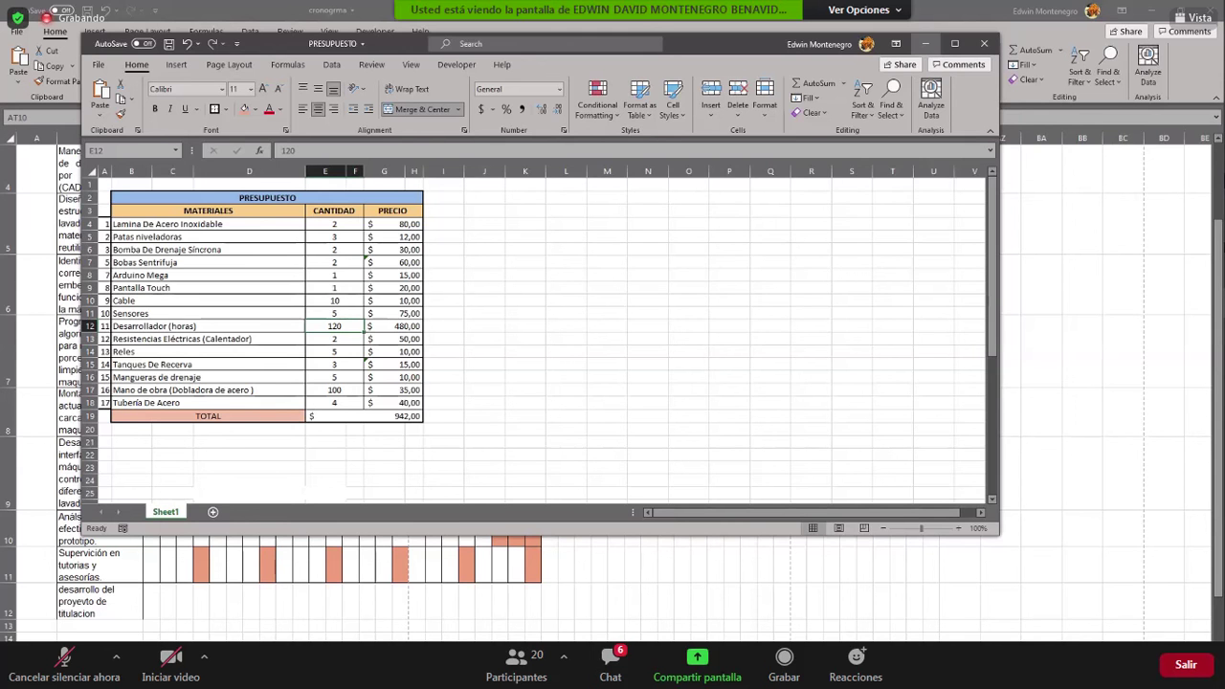
{"action": "key", "text": "alt+Tab"}
Switch to the Nuevo Formato Plan TT1 document in Word and skim back from the Objetivos to the first page.
{"action": "mouse_move", "coordinate": [1200, 363]}
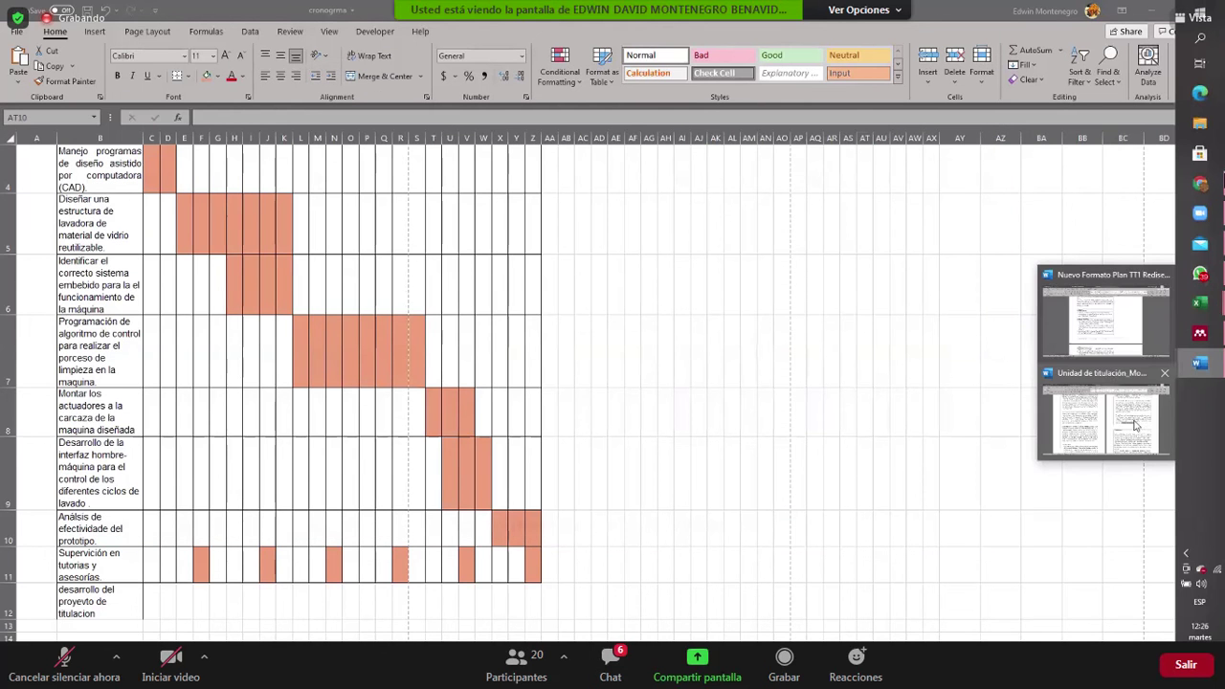
{"action": "left_click", "coordinate": [1088, 313]}
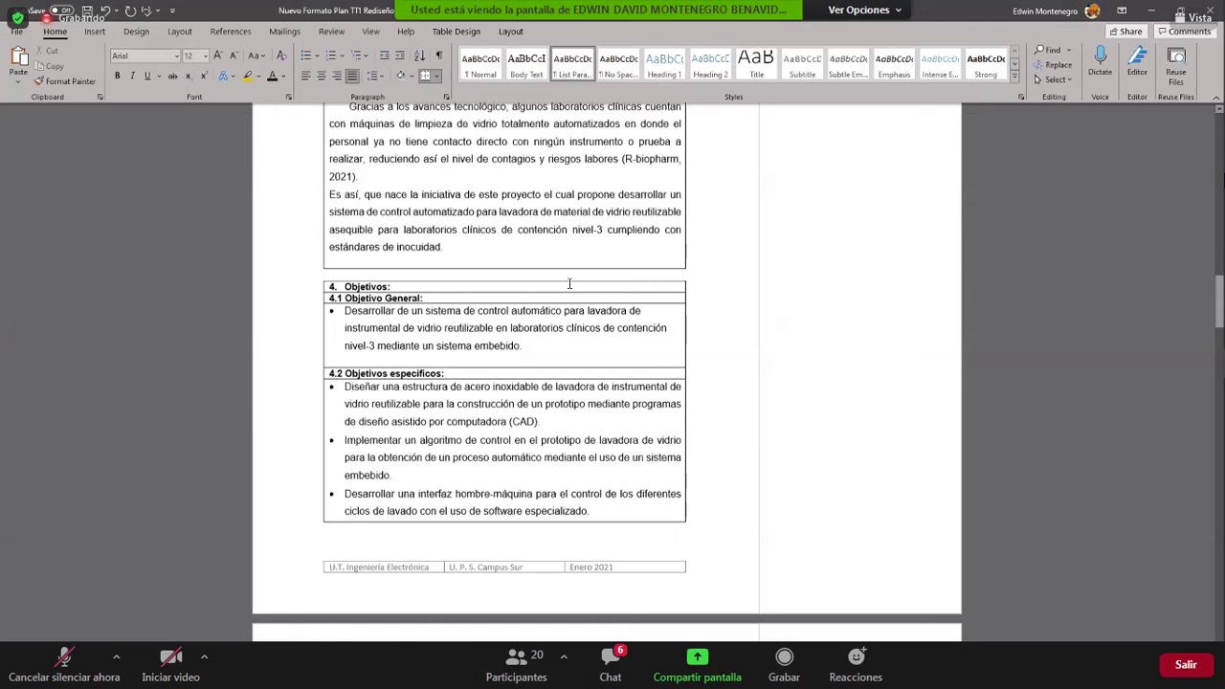
{"action": "scroll", "coordinate": [568, 283], "scroll_direction": "up", "scroll_amount": 10}
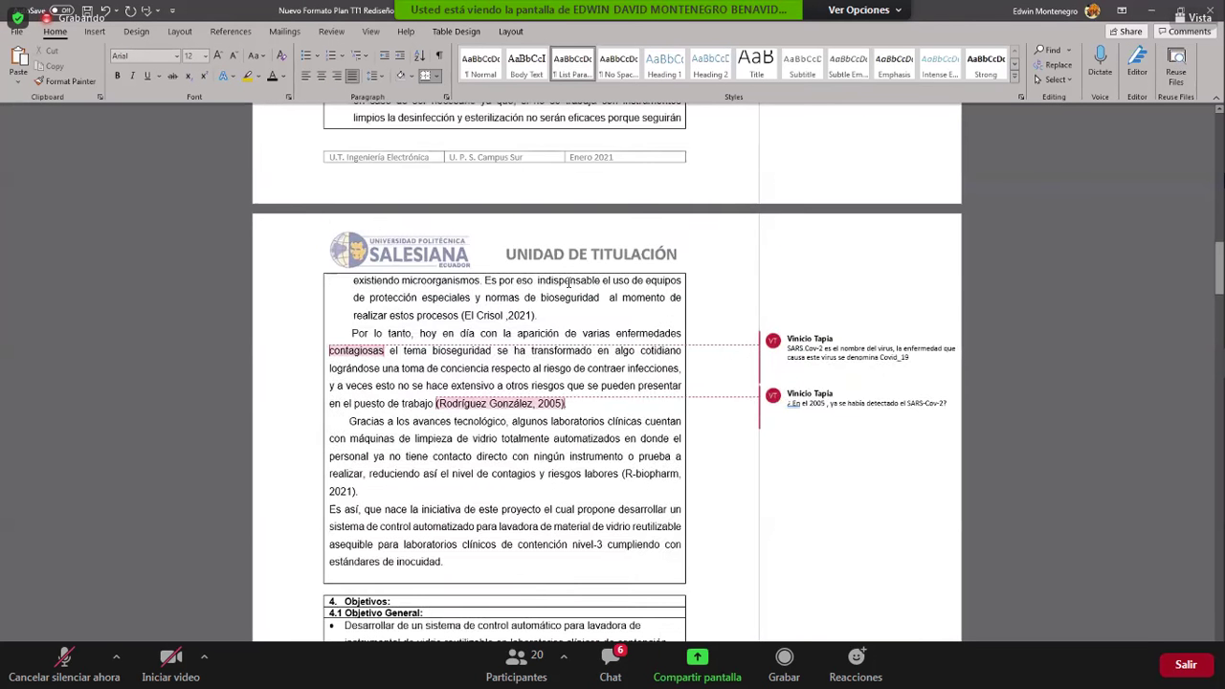
{"action": "scroll", "coordinate": [570, 277], "scroll_direction": "up", "scroll_amount": 3}
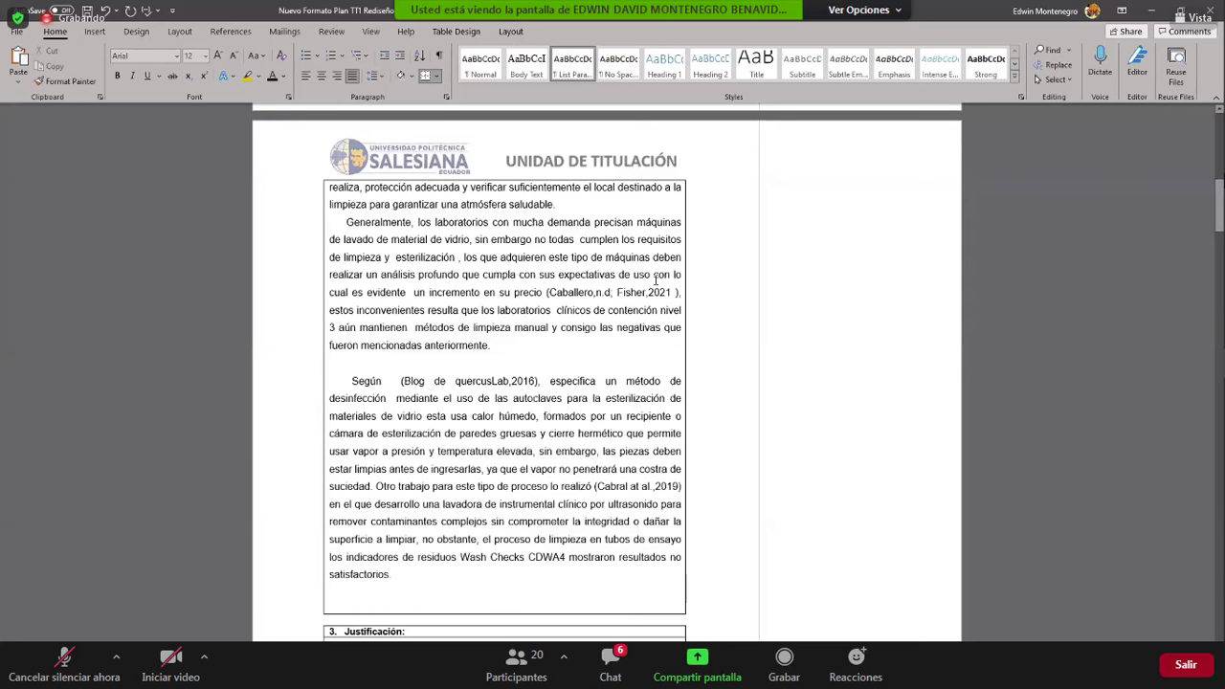
{"action": "scroll", "coordinate": [687, 418], "scroll_direction": "up", "scroll_amount": 8}
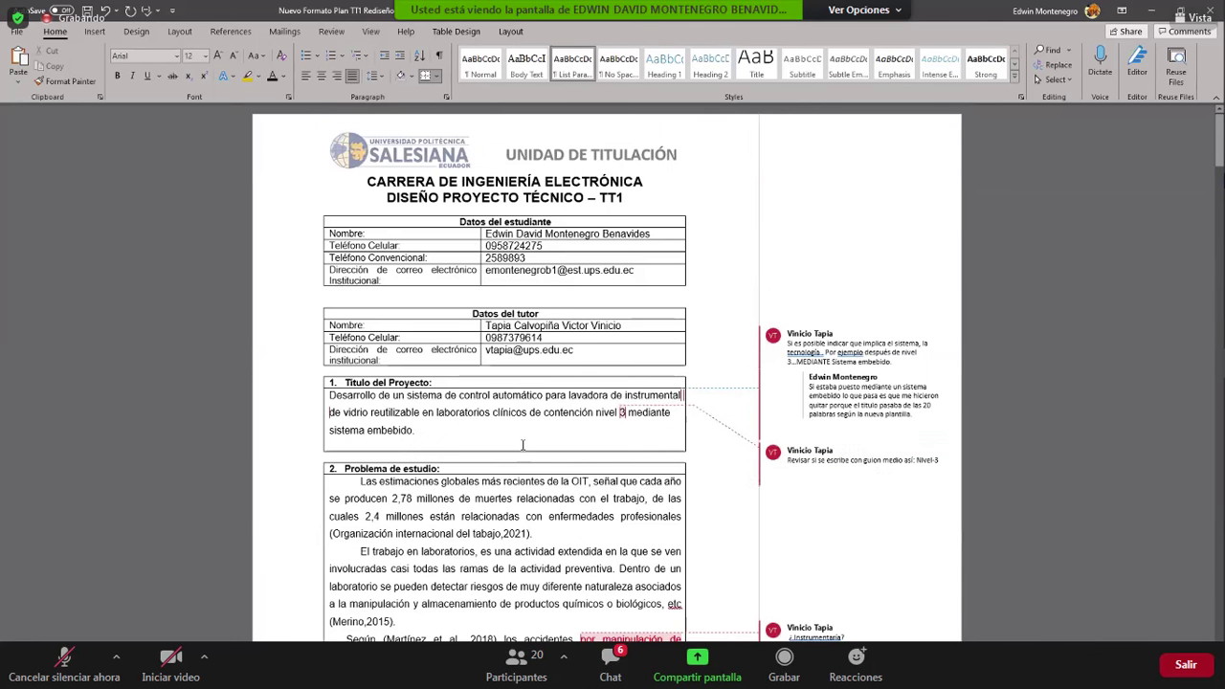
Examine the tutor's comment on the Título del Proyecto about stating the technology, along with the student's reply on the 20-word limit.
{"action": "left_click", "coordinate": [861, 458]}
{"action": "left_click", "coordinate": [804, 339]}
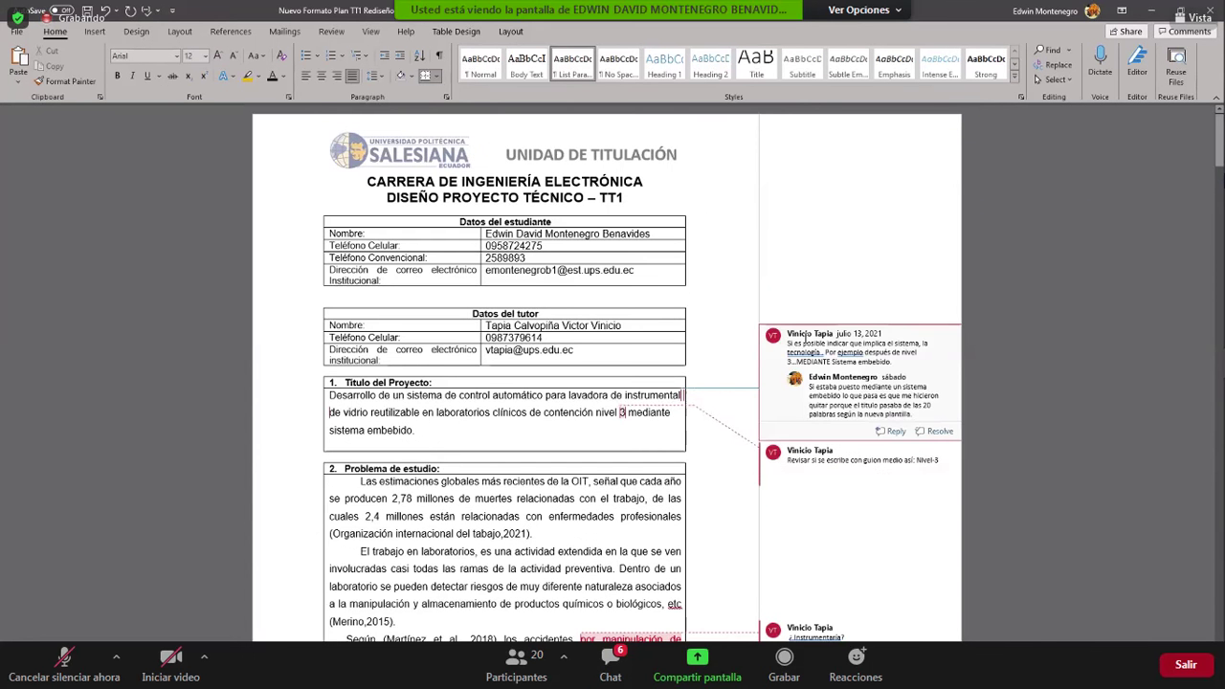
{"action": "left_click", "coordinate": [453, 458]}
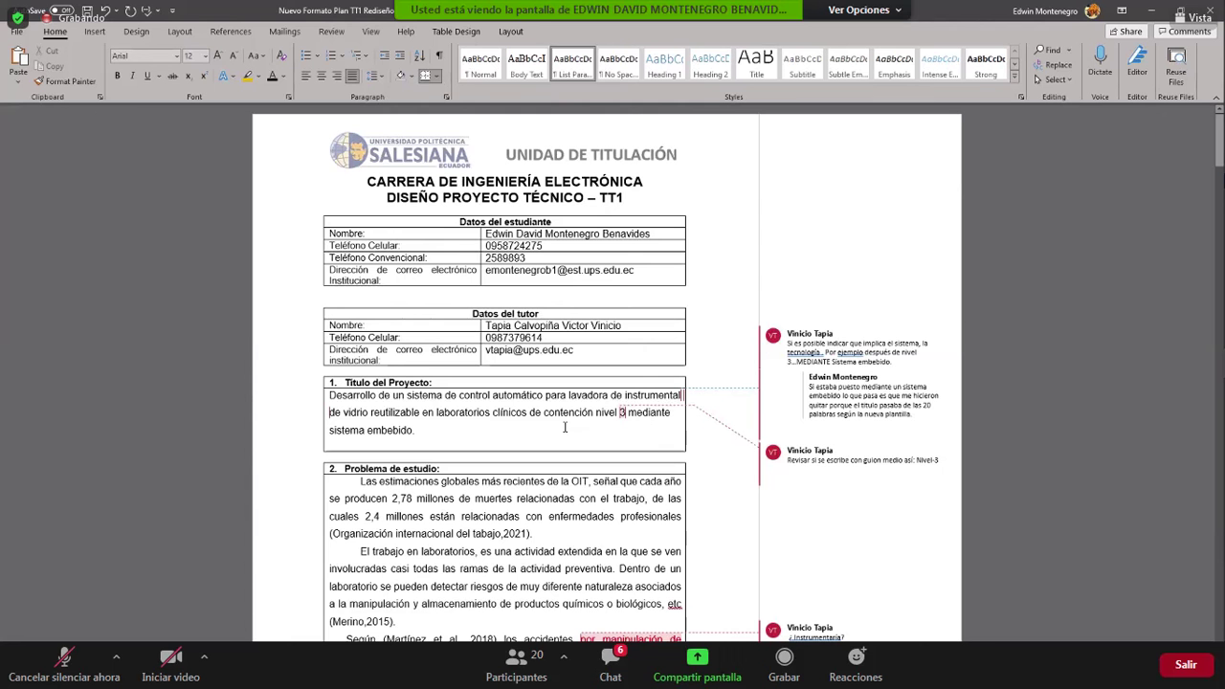
{"action": "left_click", "coordinate": [879, 395]}
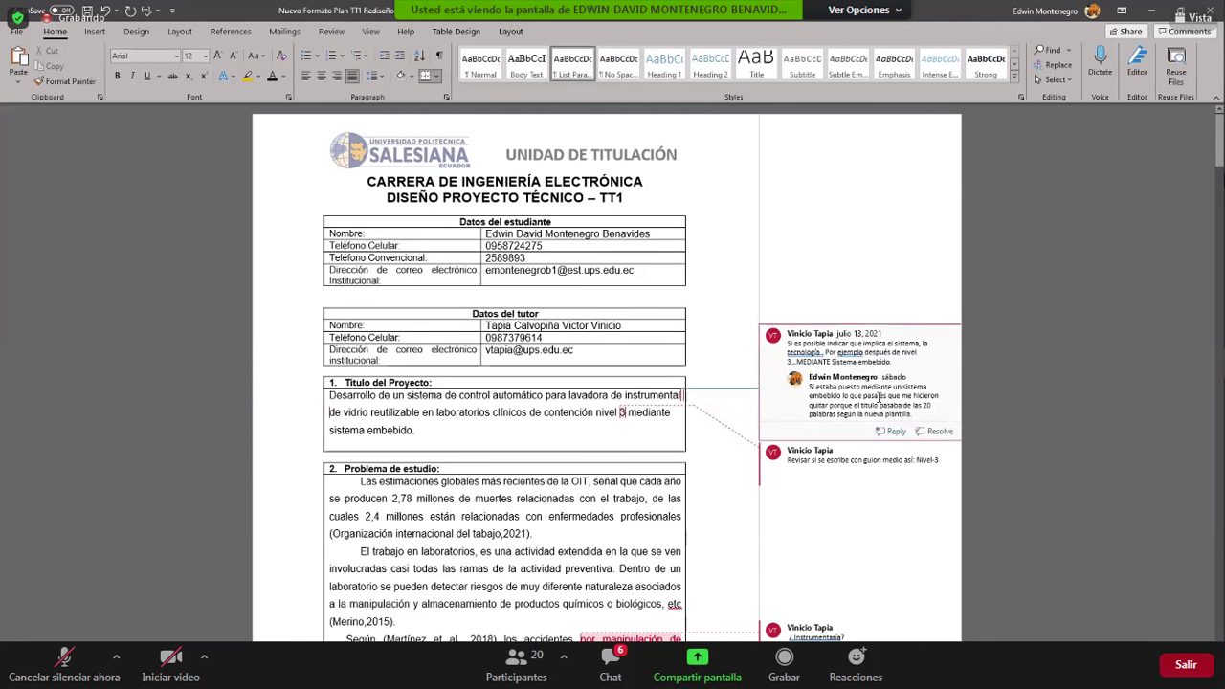
{"action": "left_click", "coordinate": [616, 407]}
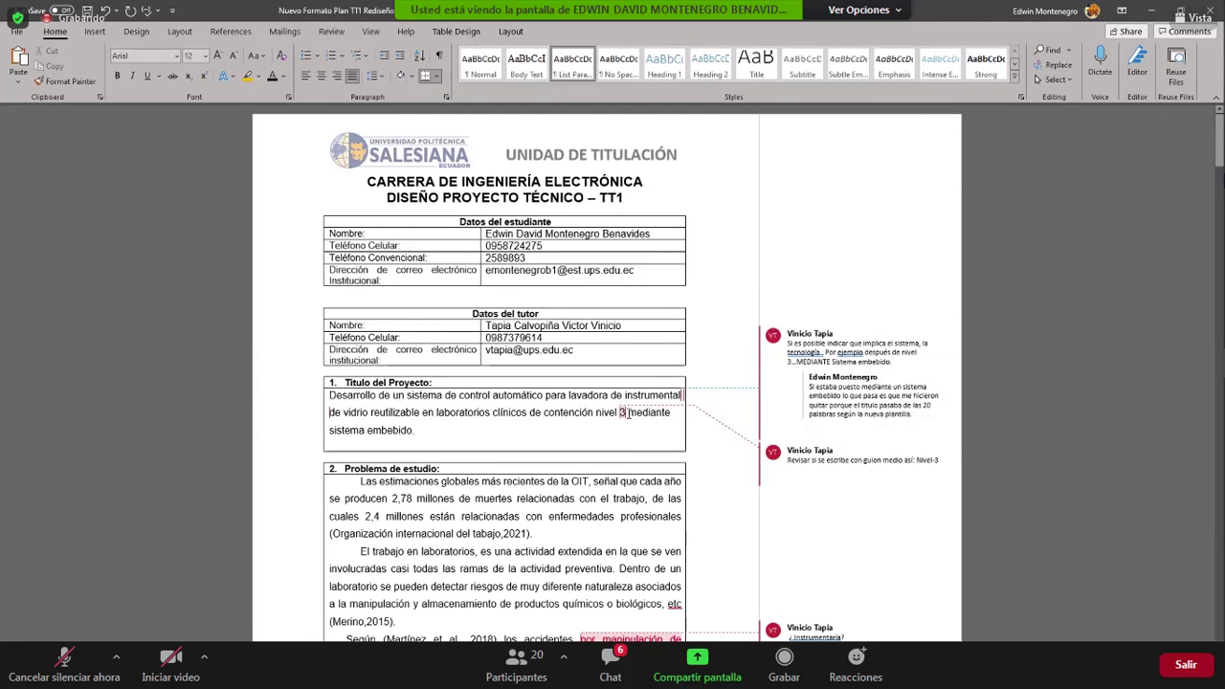
Examine the tutor's comment on whether nivel 3 in the Título del Proyecto should be written with a hyphen.
{"action": "left_click", "coordinate": [614, 418]}
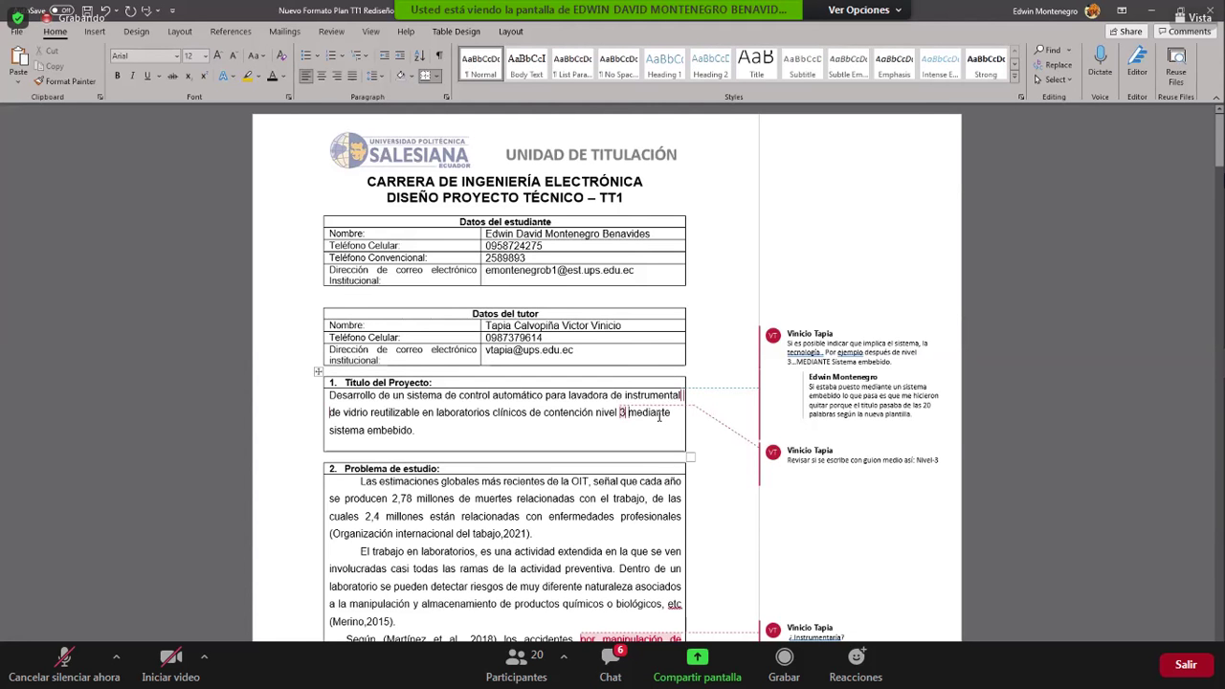
{"action": "mouse_move", "coordinate": [859, 374]}
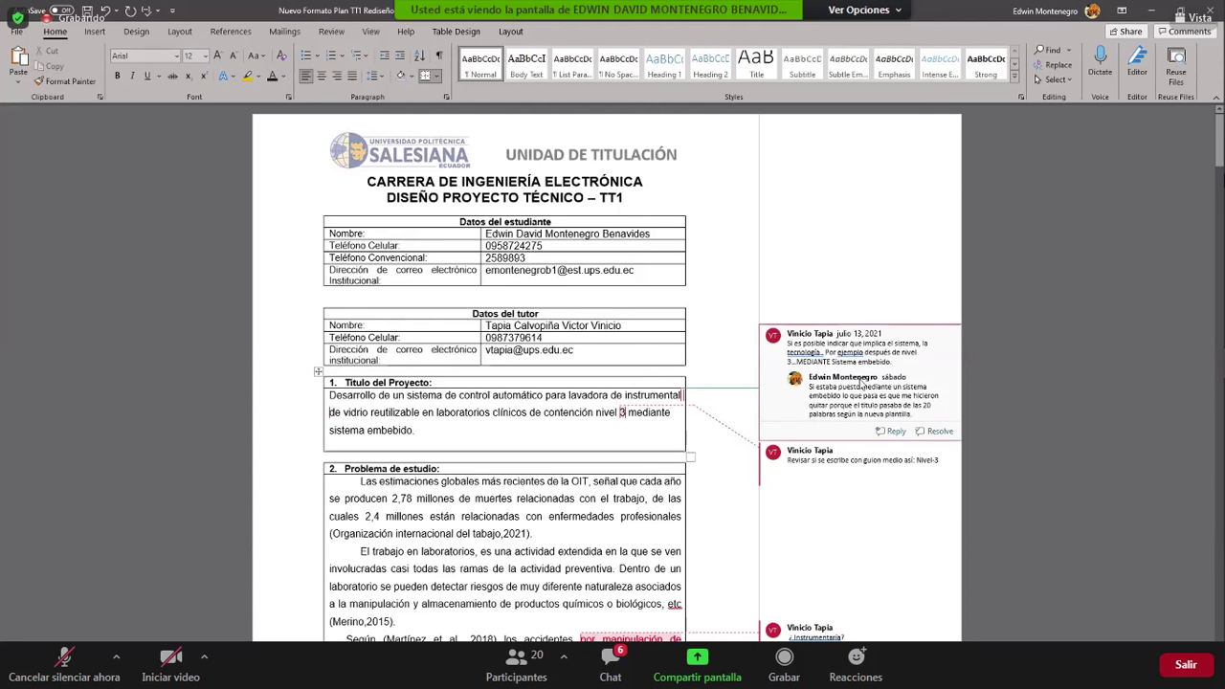
{"action": "mouse_move", "coordinate": [862, 463]}
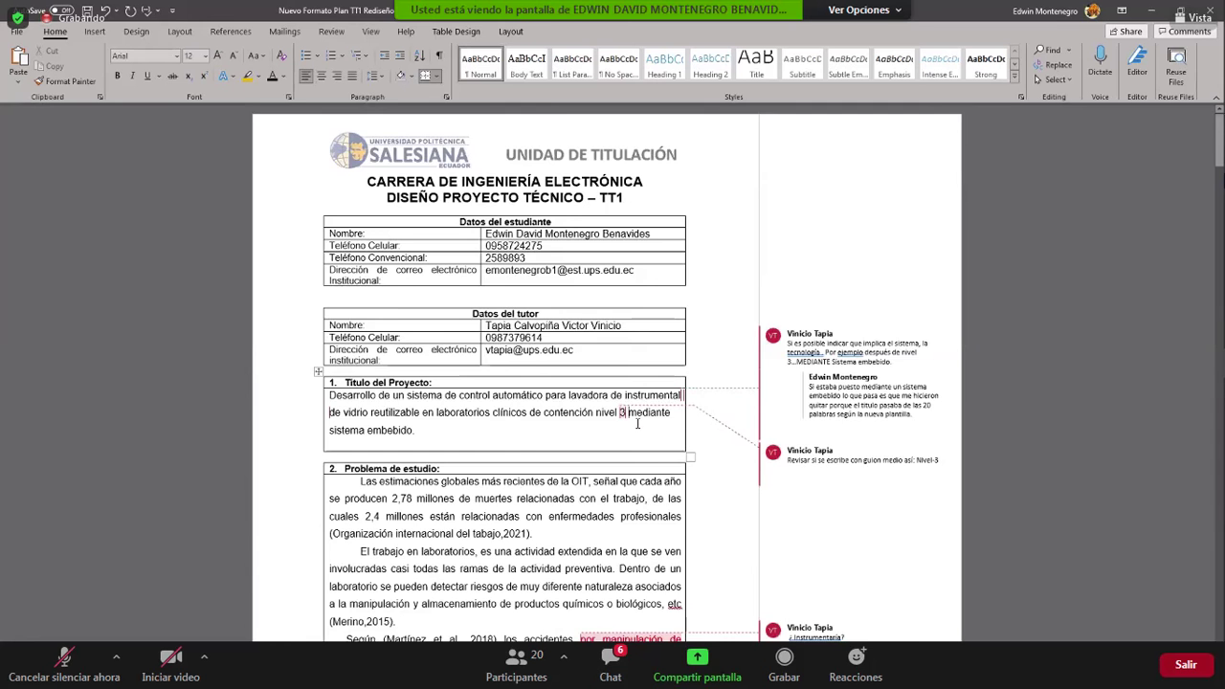
Skim the Problema de estudio and Justificación sections and read the Objetivos general and específicos.
{"action": "scroll", "coordinate": [637, 424], "scroll_direction": "down", "scroll_amount": 1}
{"action": "scroll", "coordinate": [621, 447], "scroll_direction": "down", "scroll_amount": 1}
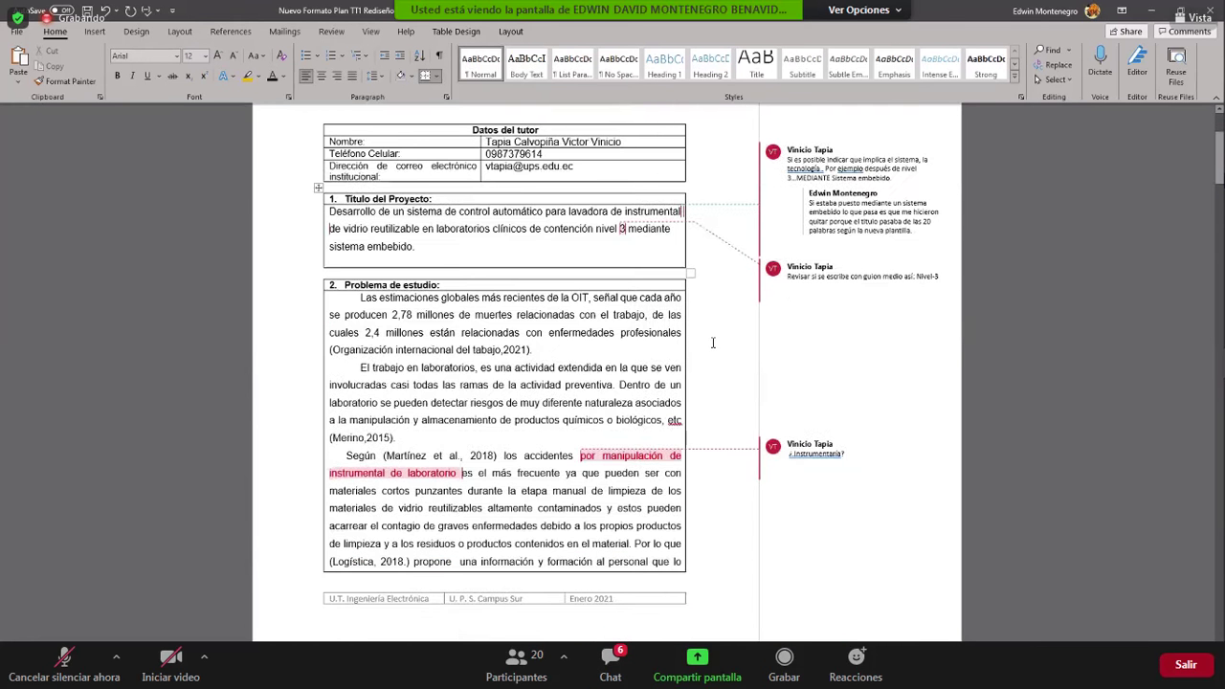
{"action": "scroll", "coordinate": [712, 349], "scroll_direction": "down", "scroll_amount": 3}
{"action": "scroll", "coordinate": [709, 365], "scroll_direction": "down", "scroll_amount": 5}
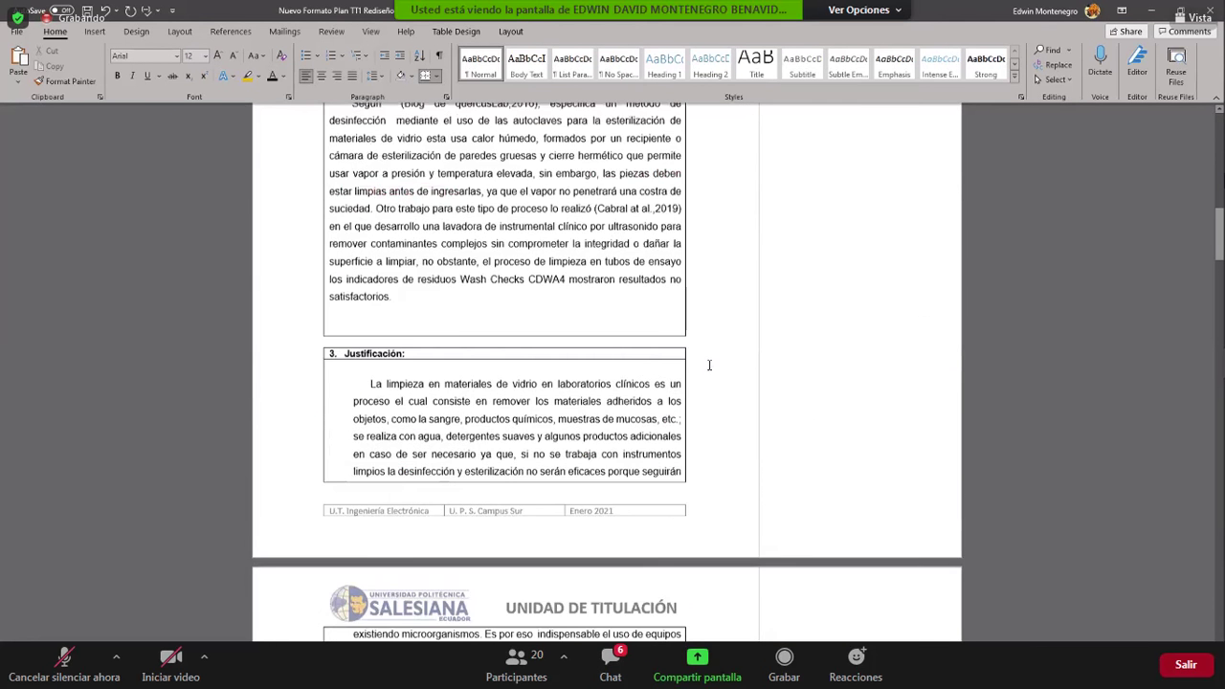
{"action": "scroll", "coordinate": [709, 364], "scroll_direction": "down", "scroll_amount": 3}
{"action": "scroll", "coordinate": [618, 376], "scroll_direction": "down", "scroll_amount": 1}
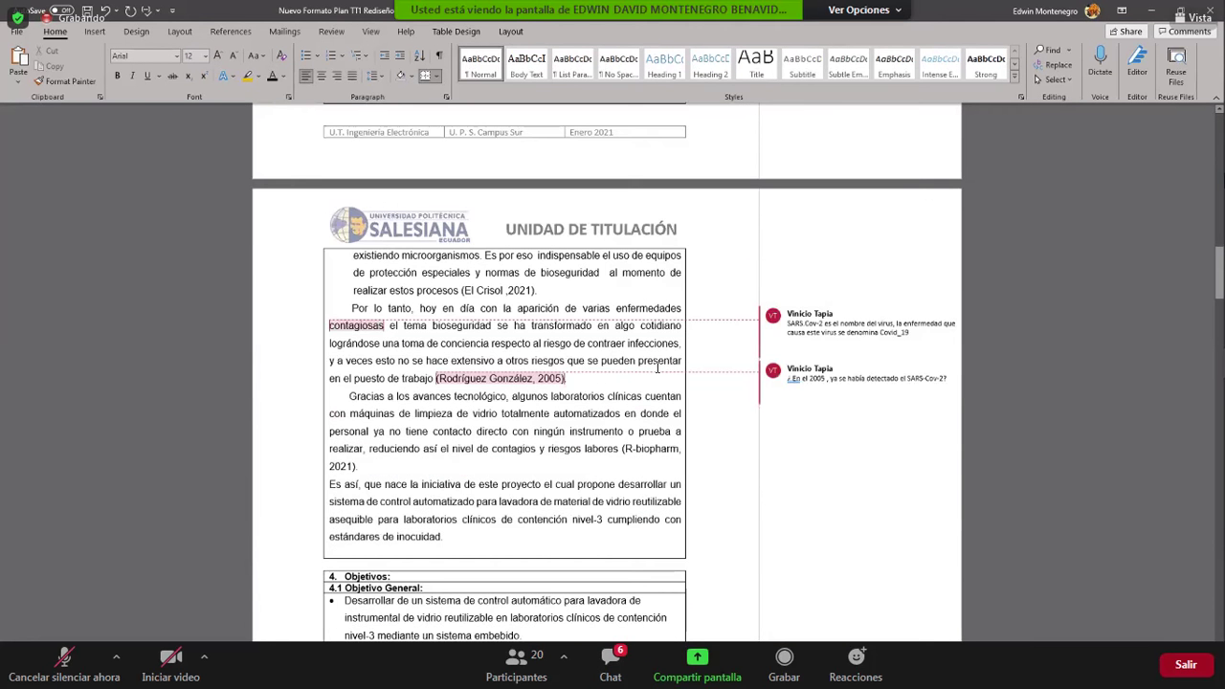
{"action": "scroll", "coordinate": [577, 346], "scroll_direction": "down", "scroll_amount": 4}
{"action": "scroll", "coordinate": [577, 346], "scroll_direction": "up", "scroll_amount": 1}
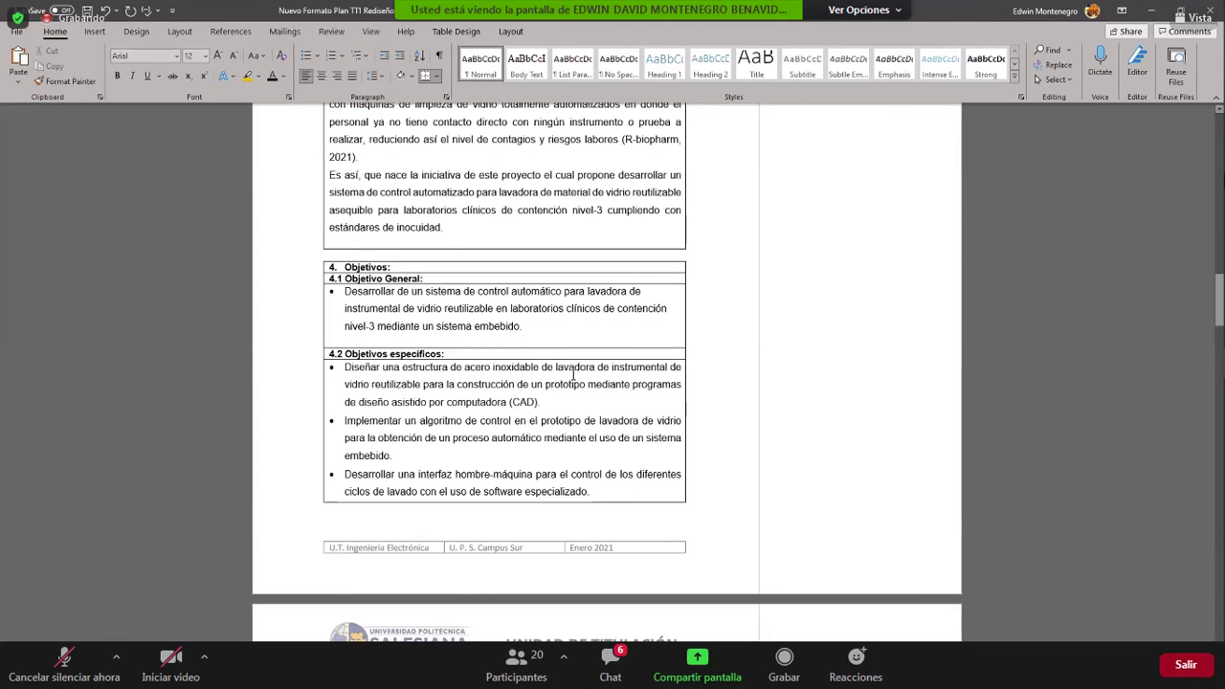
Switch to the Unidad_Titulación document with the tutor's comments and examine its Objetivos específicos and the comment on the structure type.
{"action": "left_click", "coordinate": [414, 378]}
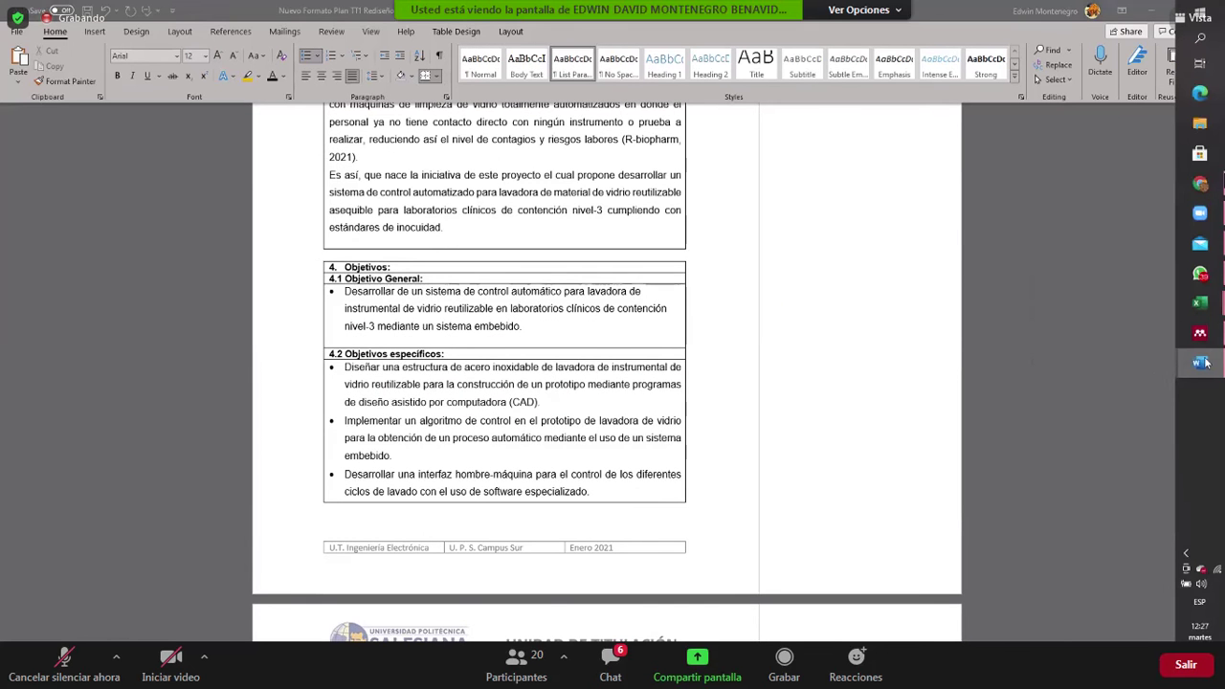
{"action": "left_click", "coordinate": [1126, 423]}
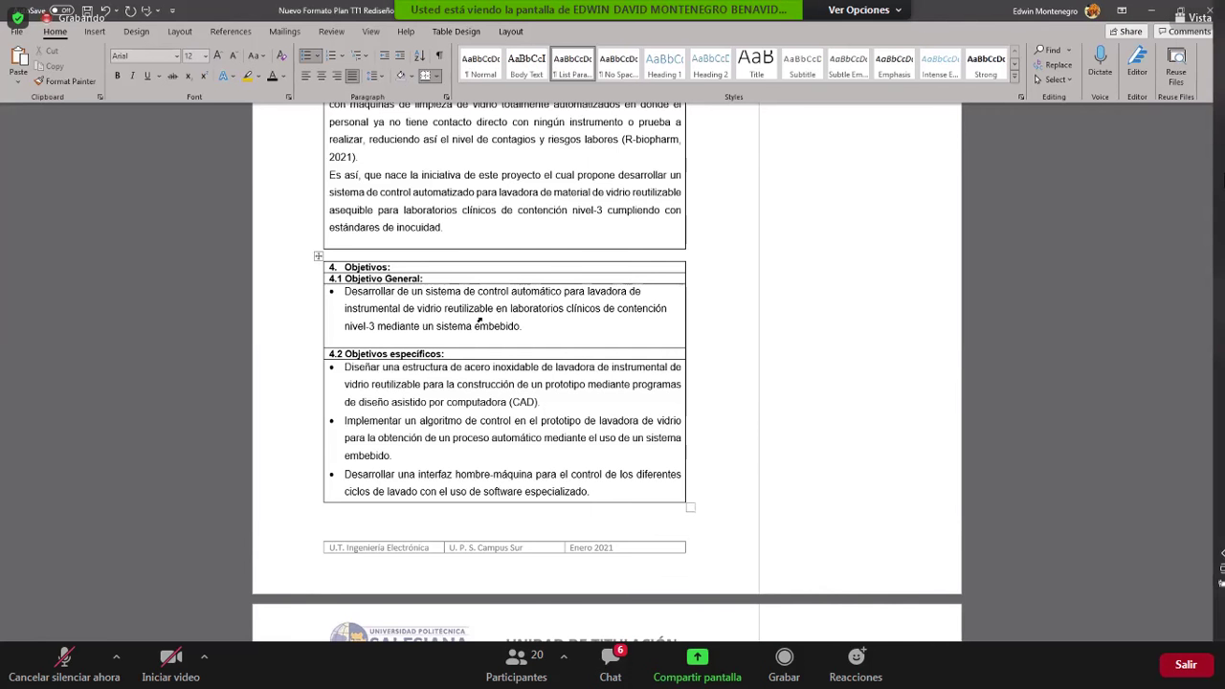
{"action": "scroll", "coordinate": [631, 376], "scroll_direction": "down", "scroll_amount": 15}
{"action": "scroll", "coordinate": [666, 368], "scroll_direction": "down", "scroll_amount": 3}
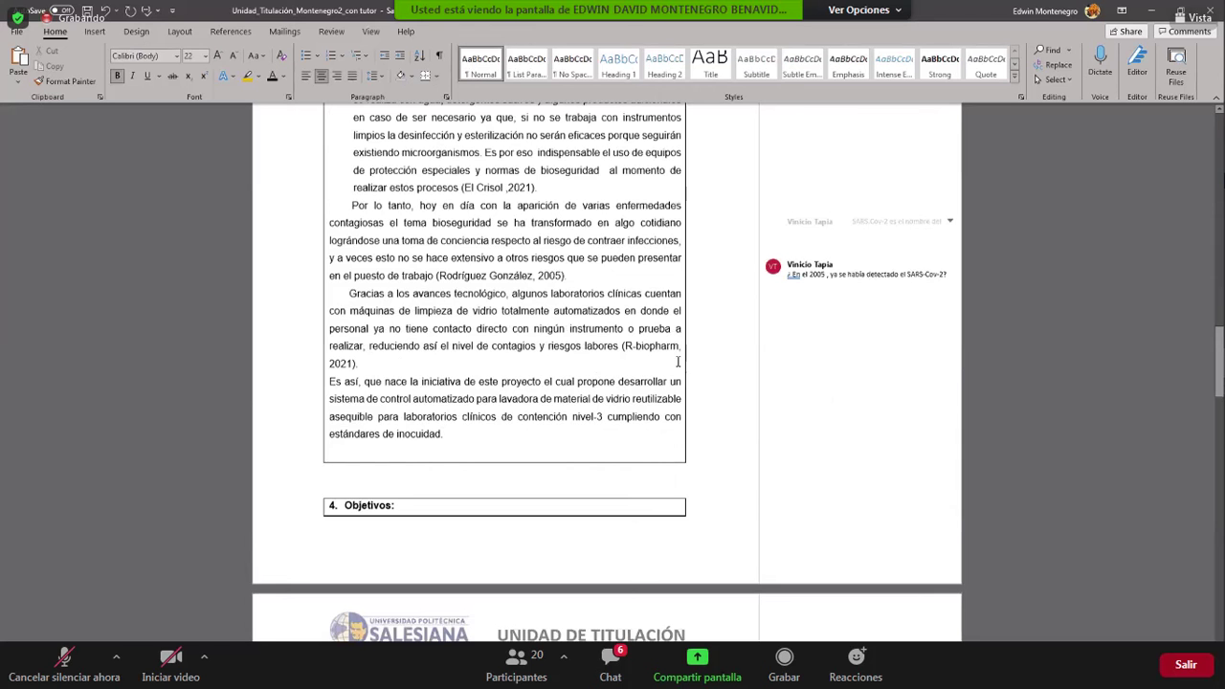
{"action": "scroll", "coordinate": [669, 363], "scroll_direction": "down", "scroll_amount": 5}
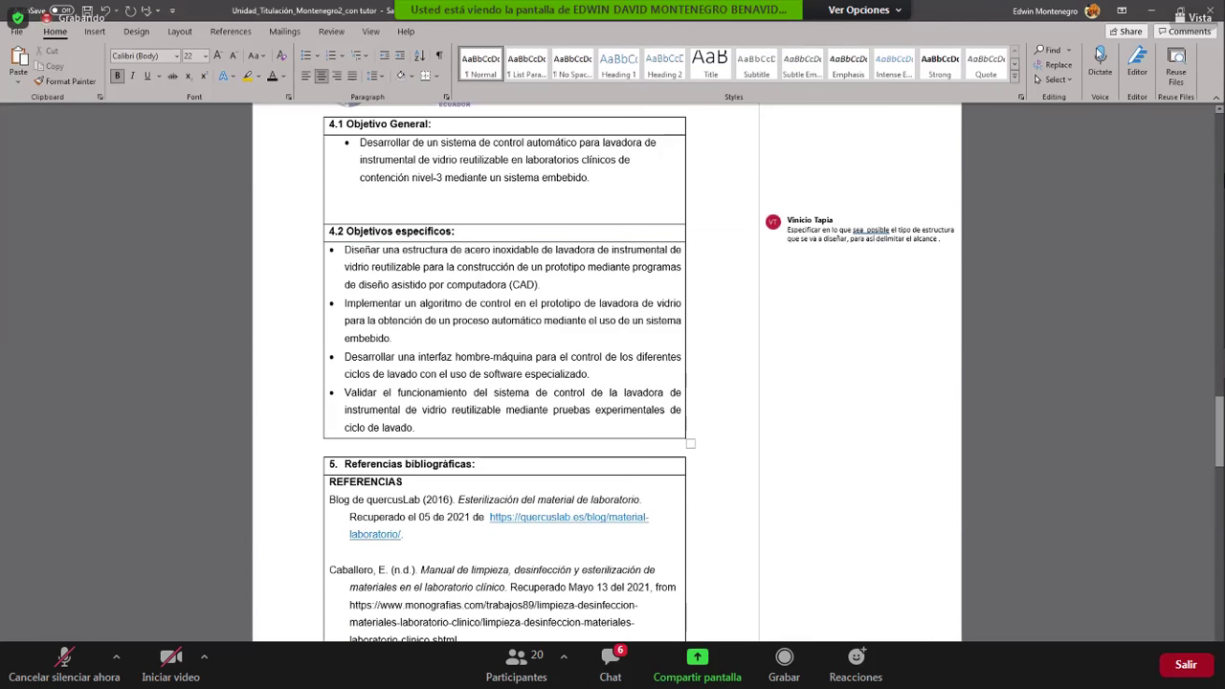
Place the two proposal documents side by side and select "de acero inoxidable" in the first specific objective of the tutor-commented version.
{"action": "key", "text": "alt+Tab"}
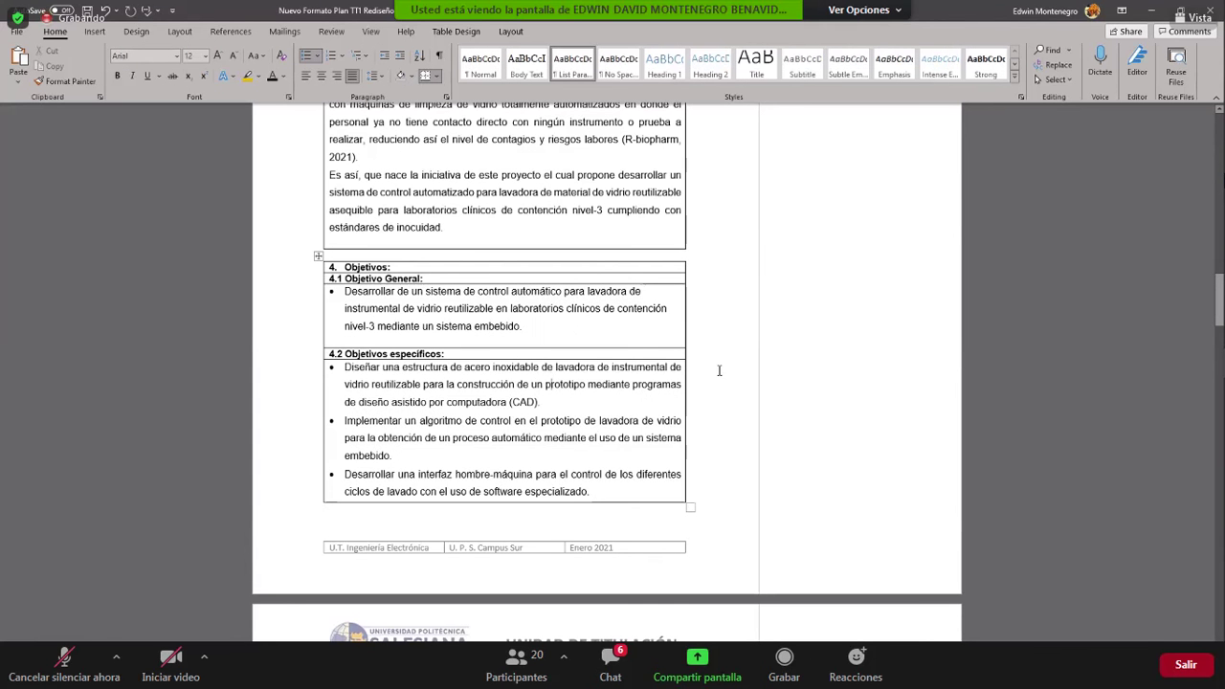
{"action": "left_click", "coordinate": [1042, 232]}
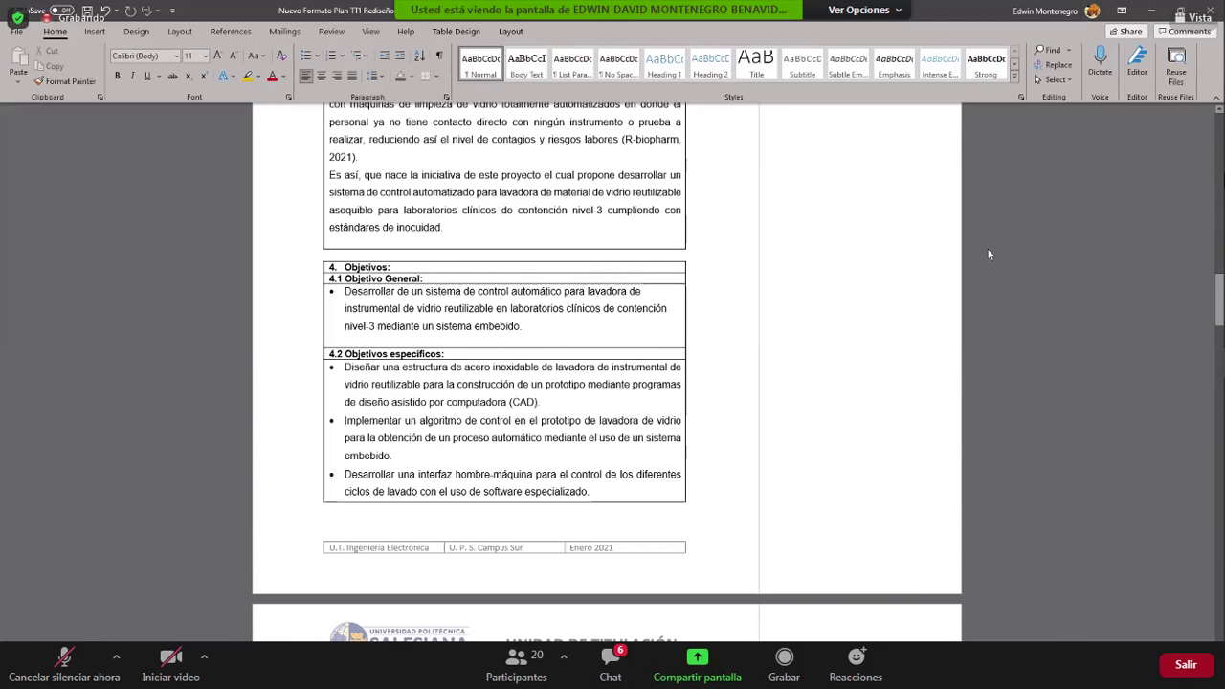
{"action": "key", "text": "super+Left"}
{"action": "left_click", "coordinate": [759, 253]}
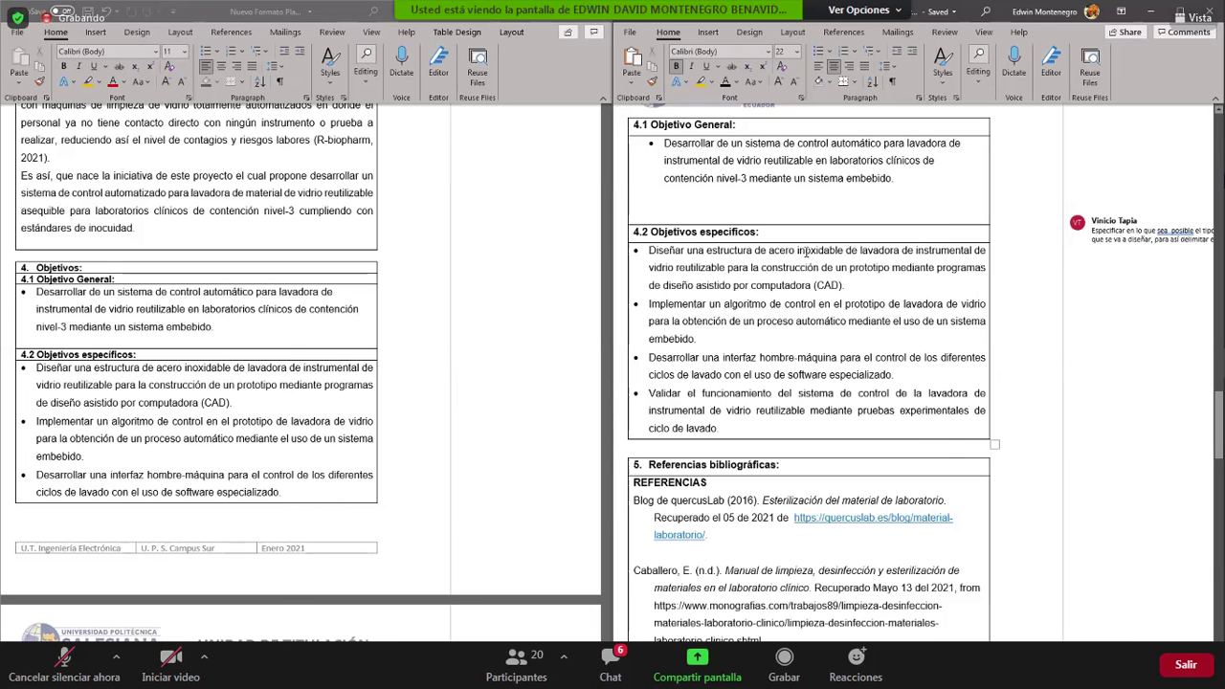
{"action": "left_click_drag", "start_coordinate": [846, 249], "coordinate": [755, 251]}
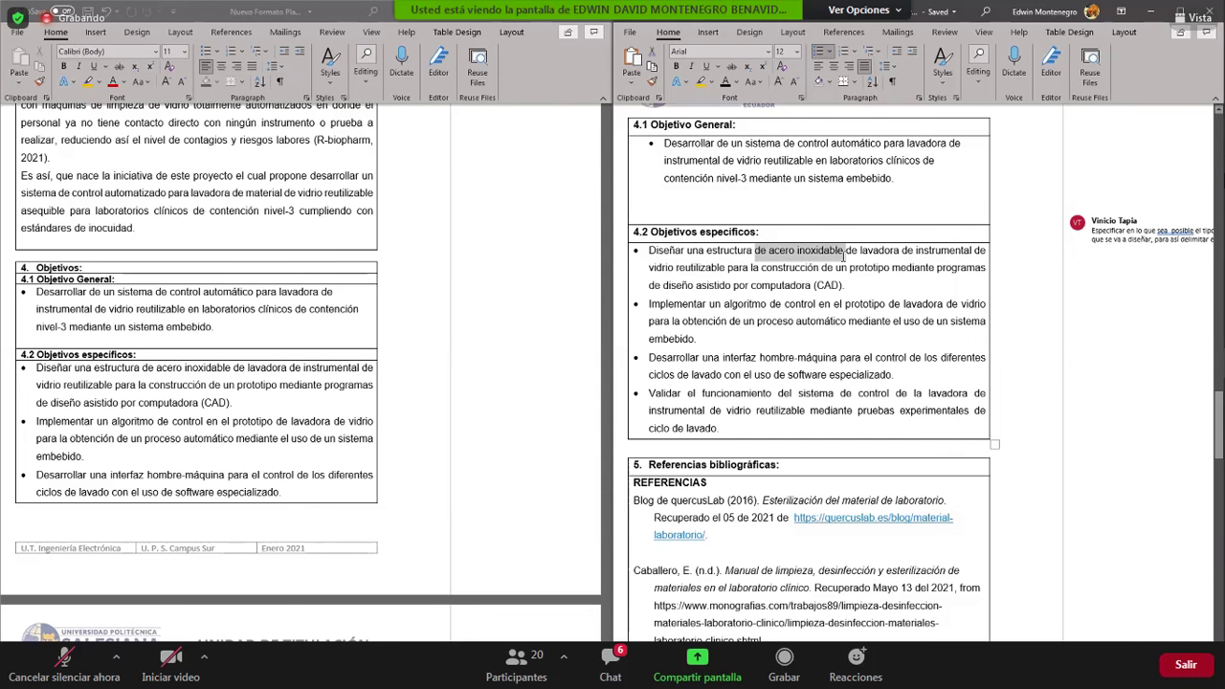
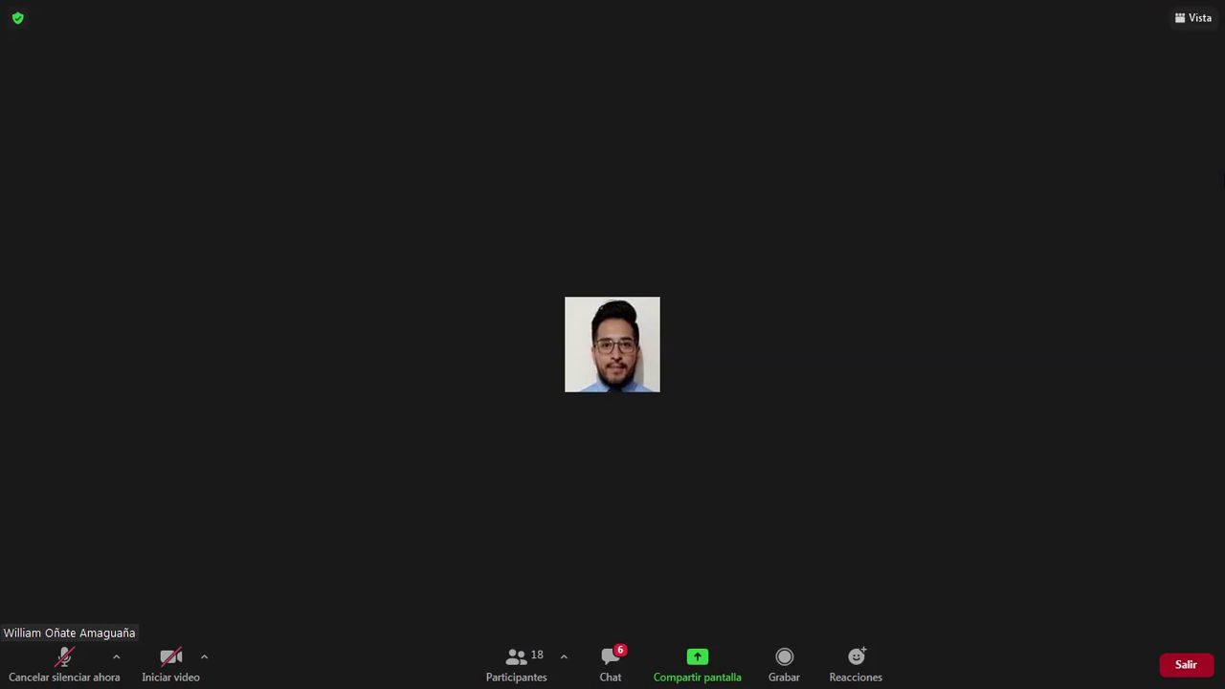
Replace "verla" with "observarla" in the first paragraph of the Metodología in proyecto de titulacion.docx.
{"action": "mouse_move", "coordinate": [1044, 6]}
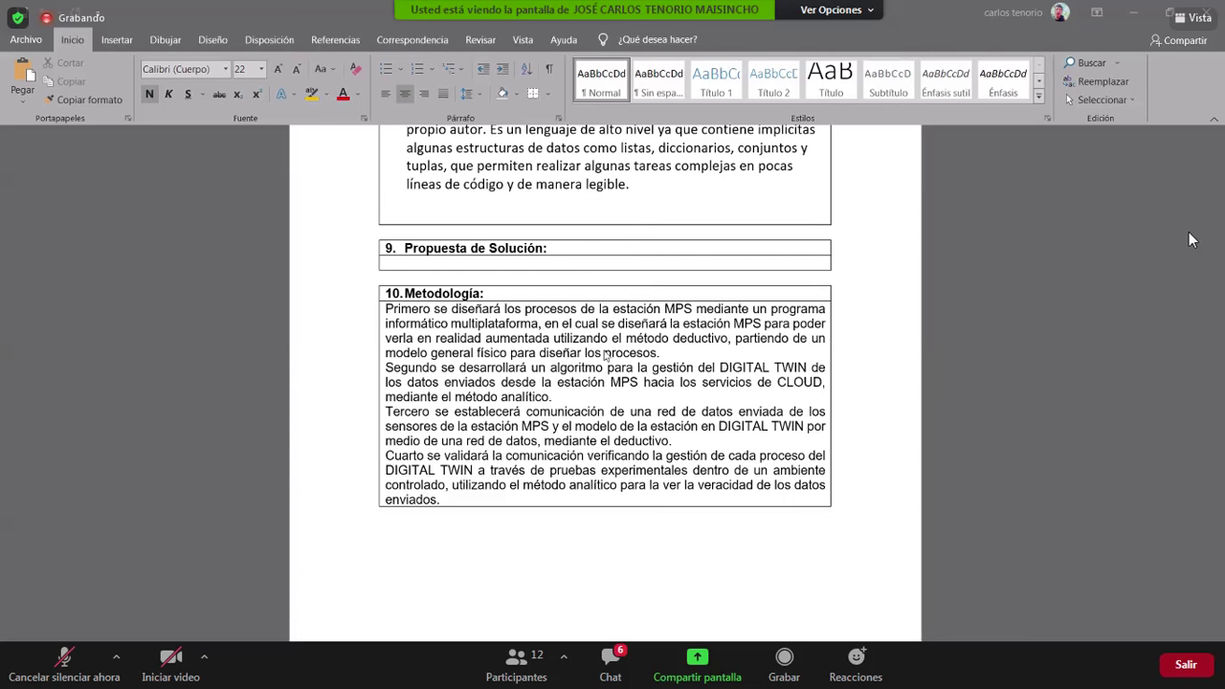
{"action": "left_click", "coordinate": [413, 339]}
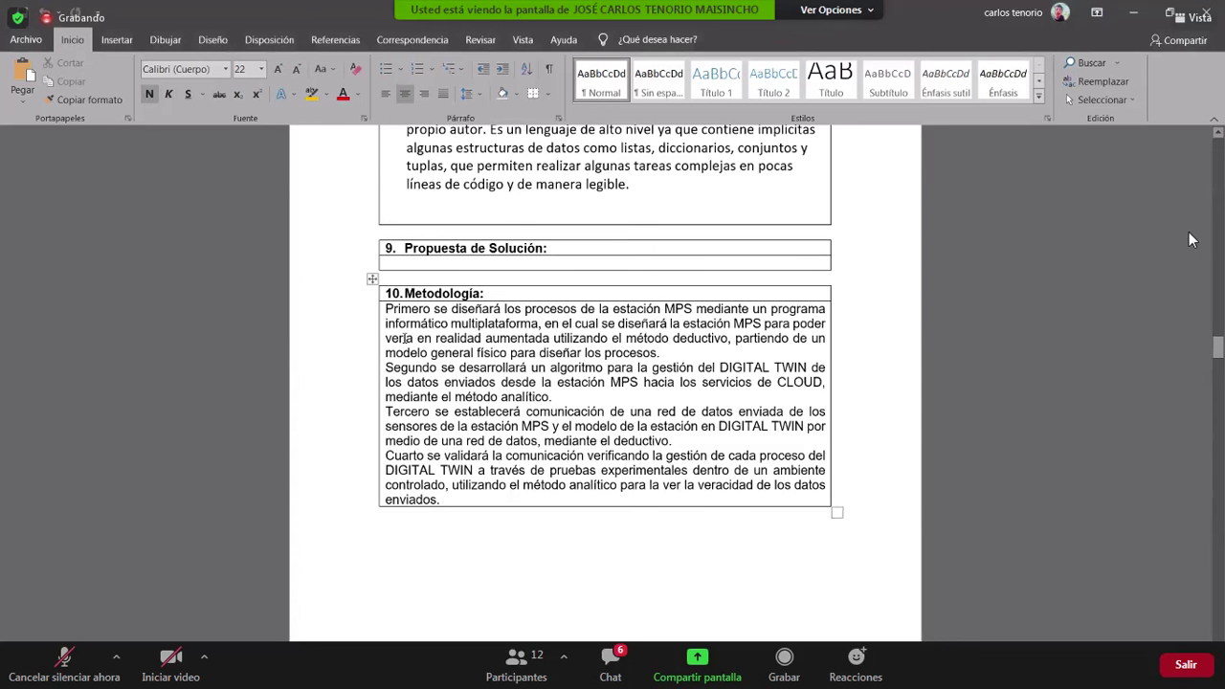
{"action": "left_click_drag", "start_coordinate": [414, 338], "coordinate": [386, 340]}
{"action": "type", "text": "o"}
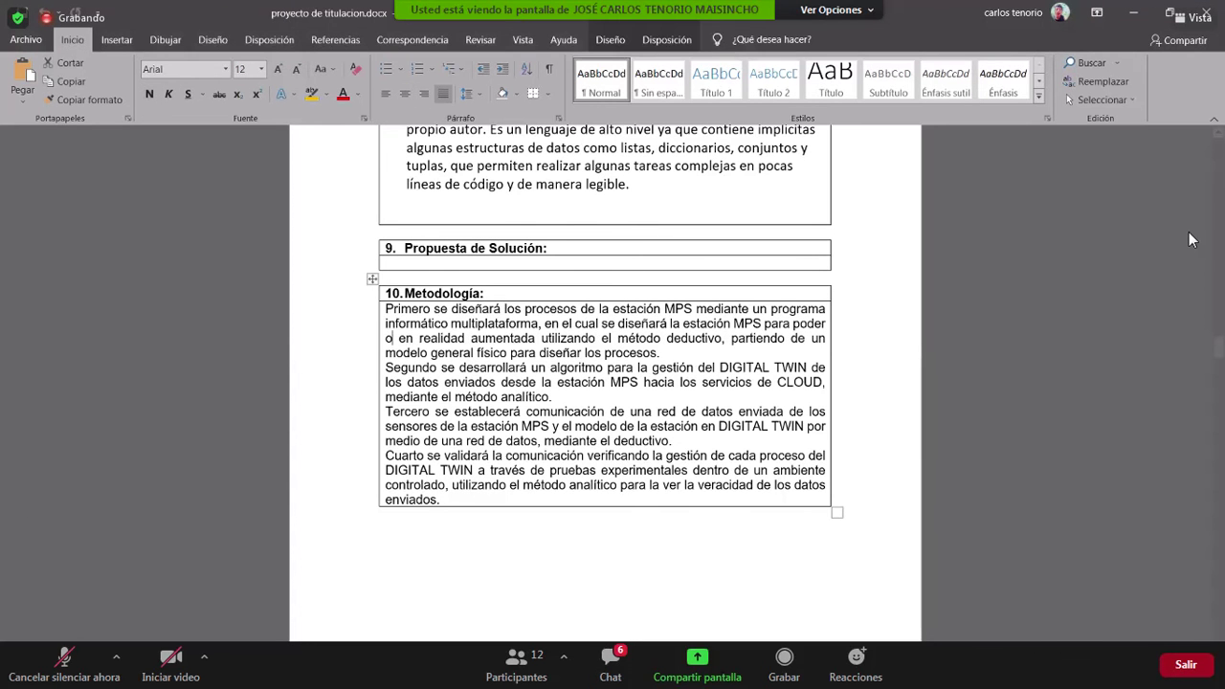
{"action": "type", "text": "bservar"}
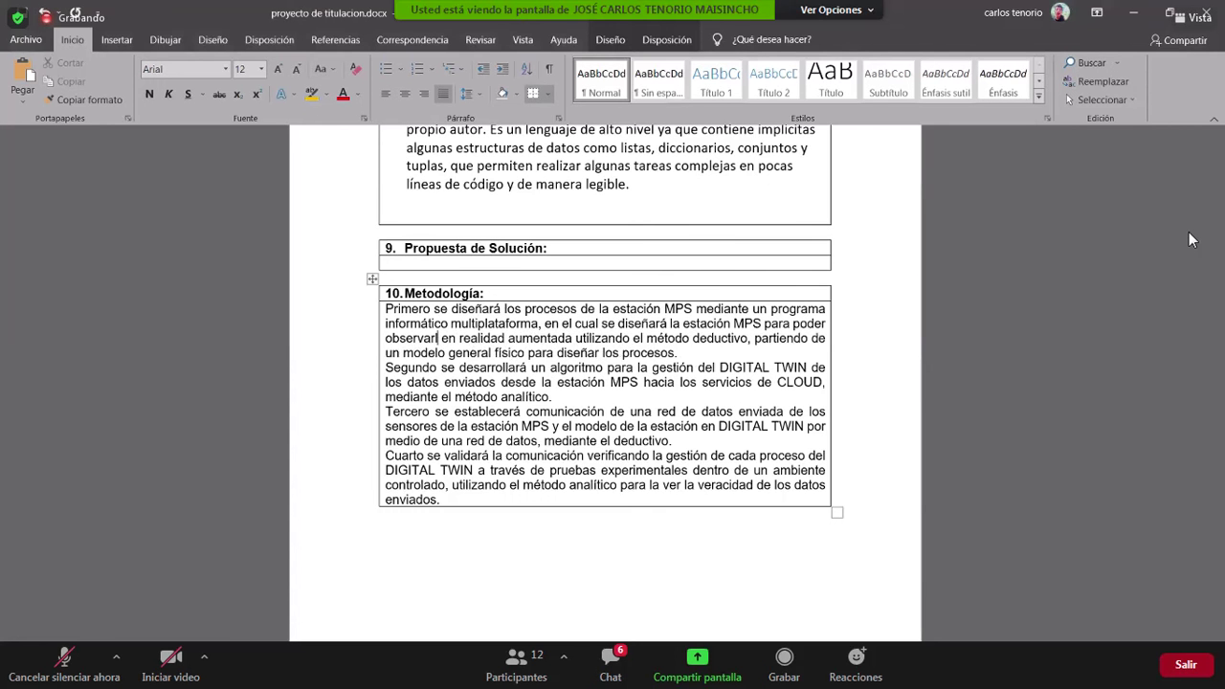
{"action": "type", "text": "la"}
Delete the word "poder" before "observarla" in the first Metodología paragraph.
{"action": "key", "text": "ctrl+Left"}
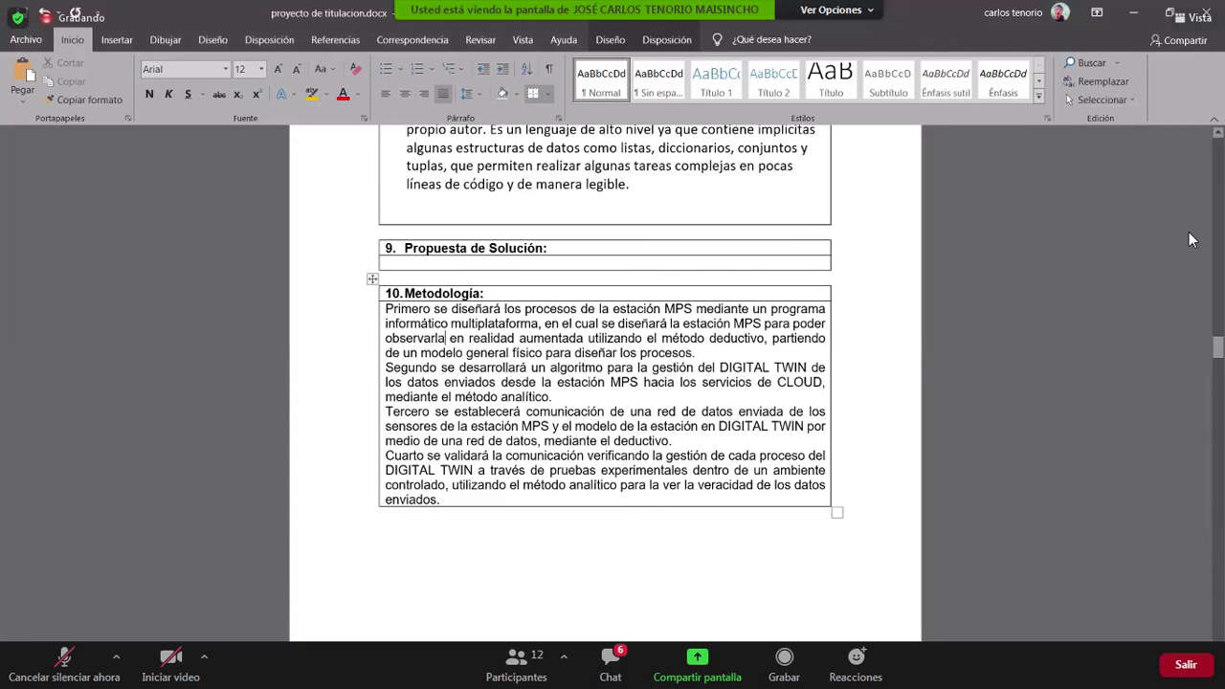
{"action": "key", "text": "BackSpace"}
{"action": "key", "text": "BackSpace"}
{"action": "key", "text": "BackSpace"}
{"action": "key", "text": "BackSpace"}
{"action": "key", "text": "BackSpace"}
{"action": "key", "text": "BackSpace"}
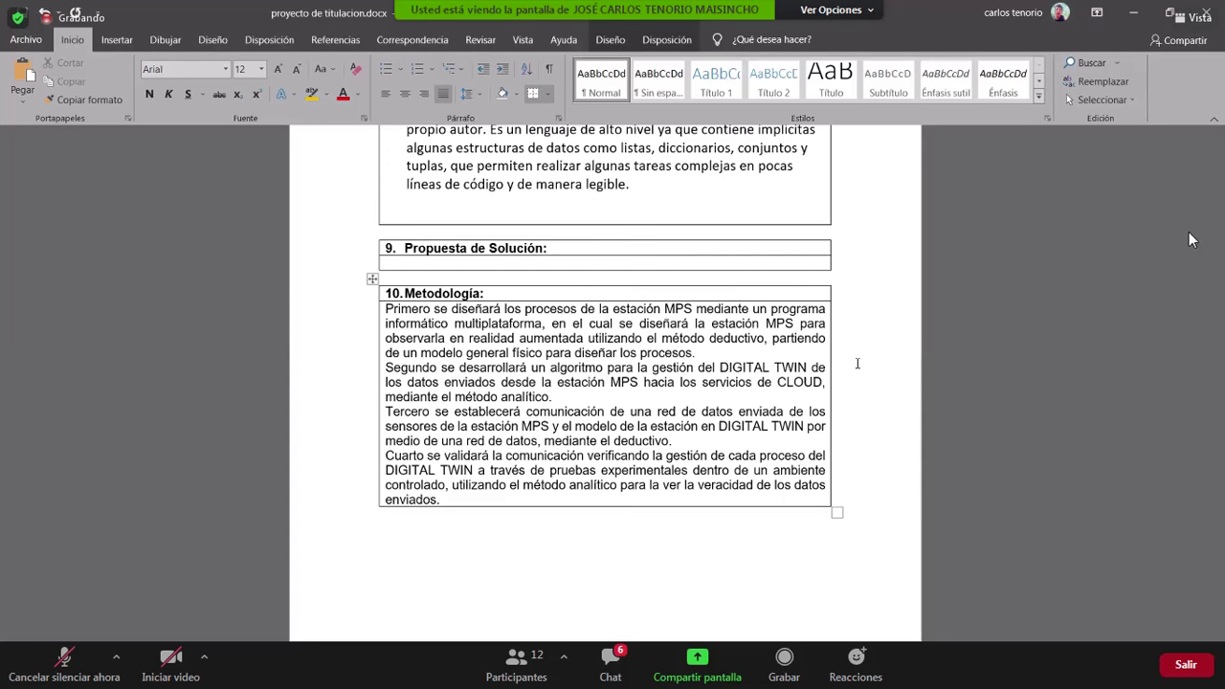
Examine the Cronograma de actividades a desarrollar table from the industria 4.0 research row through the Desarrollo de la parte escrita row.
{"action": "scroll", "coordinate": [857, 363], "scroll_direction": "down", "scroll_amount": 5}
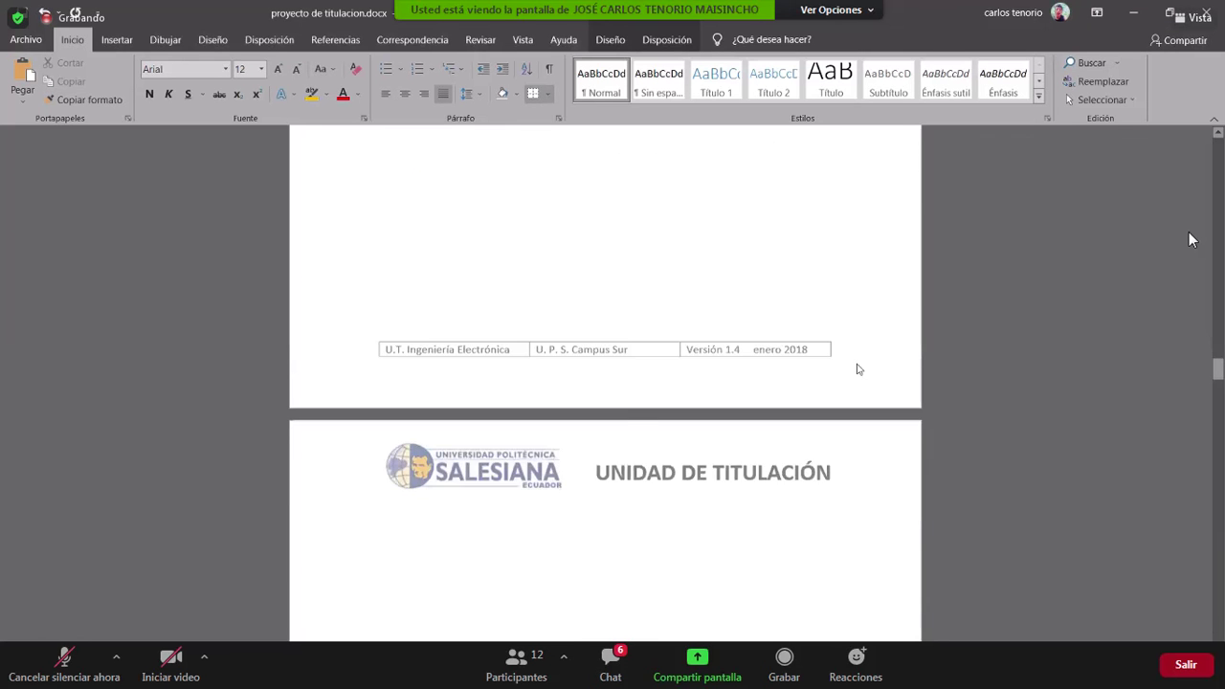
{"action": "scroll", "coordinate": [855, 366], "scroll_direction": "down", "scroll_amount": 1}
{"action": "scroll", "coordinate": [839, 331], "scroll_direction": "down", "scroll_amount": 3}
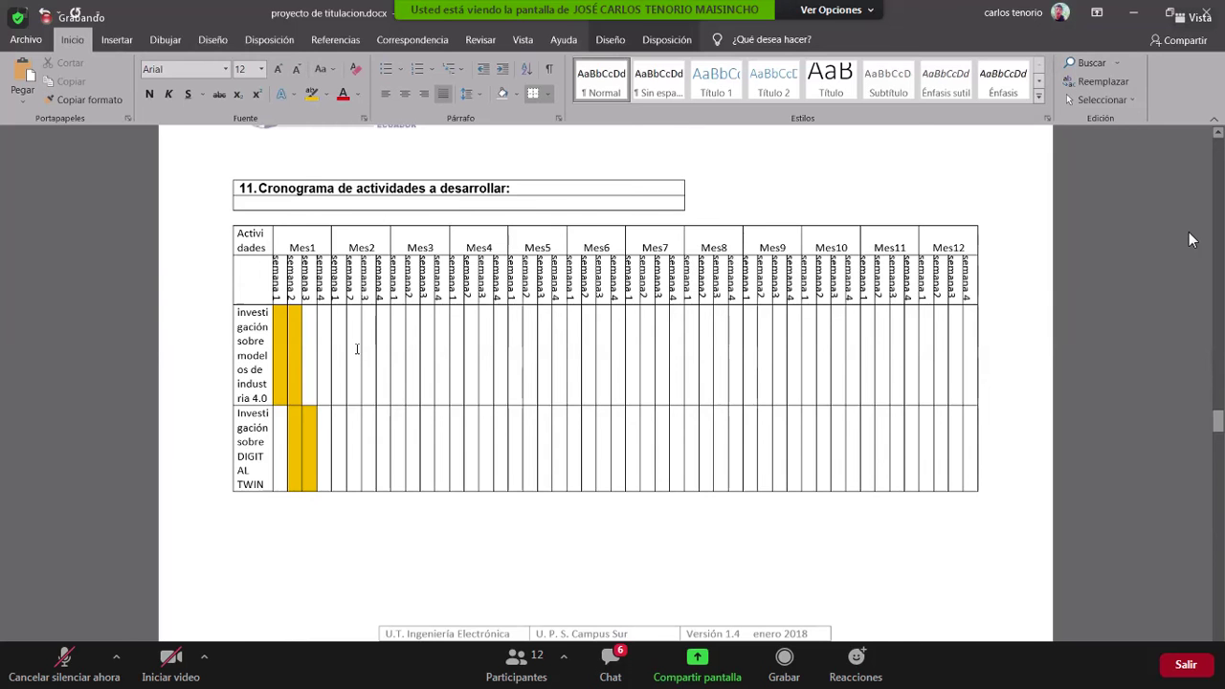
{"action": "scroll", "coordinate": [353, 347], "scroll_direction": "down", "scroll_amount": 2}
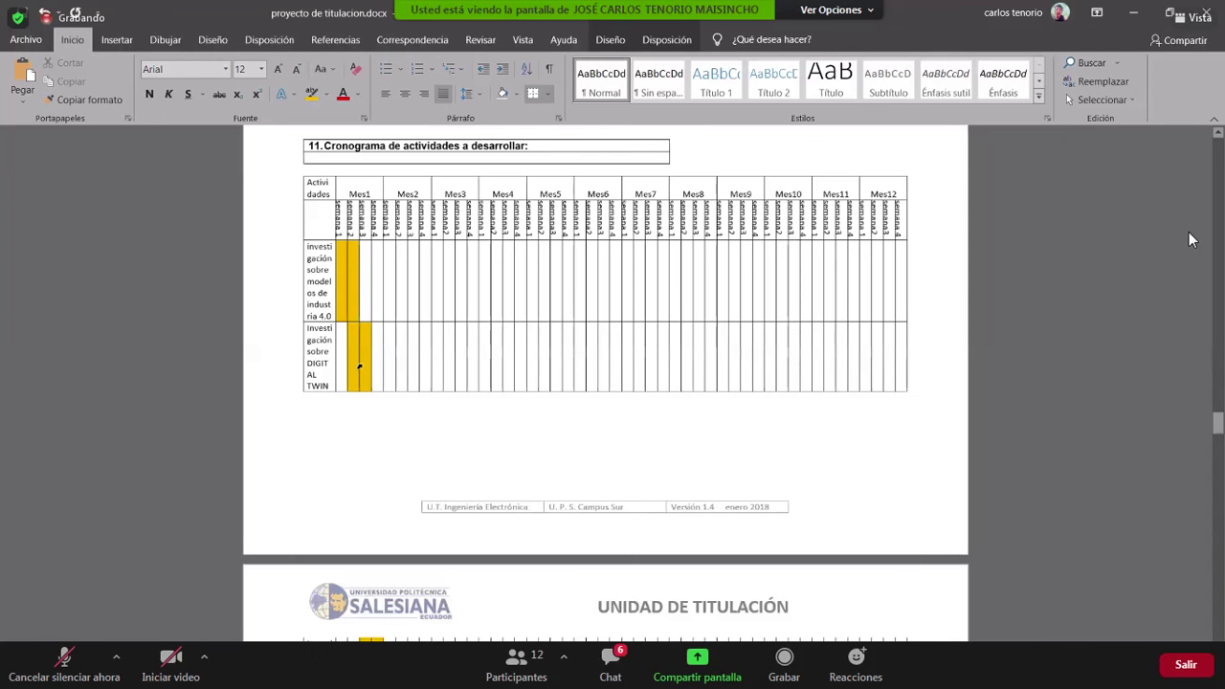
{"action": "scroll", "coordinate": [401, 419], "scroll_direction": "down", "scroll_amount": 1}
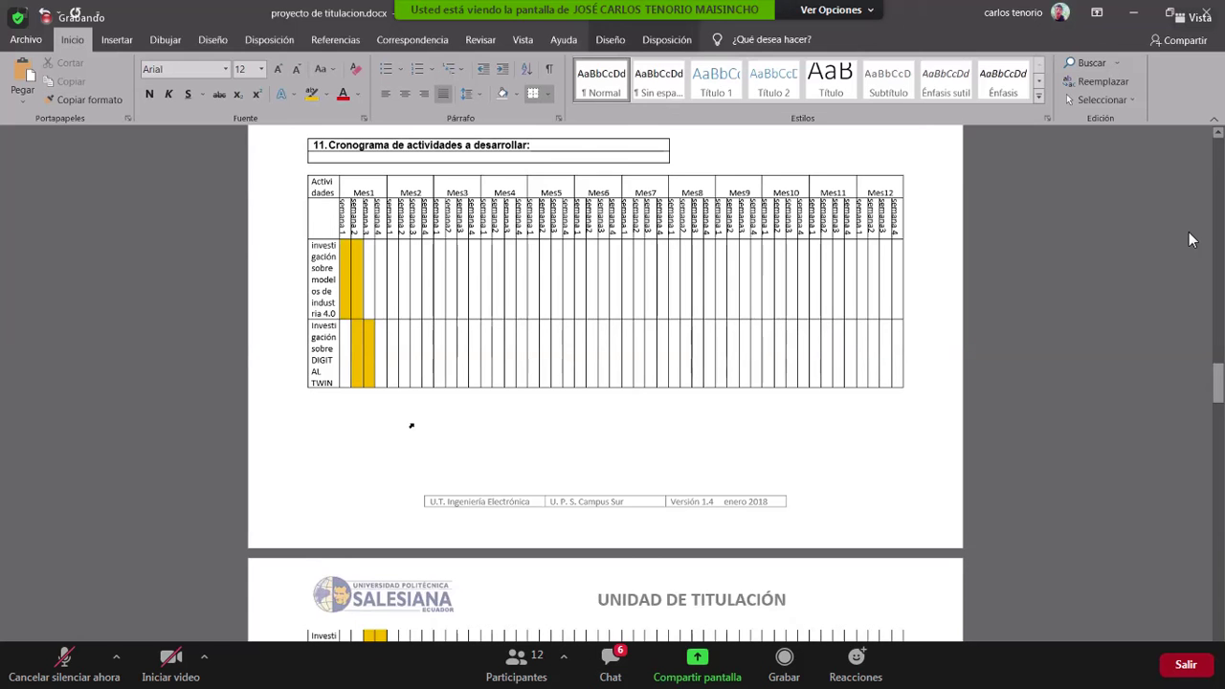
{"action": "scroll", "coordinate": [411, 424], "scroll_direction": "down", "scroll_amount": 3}
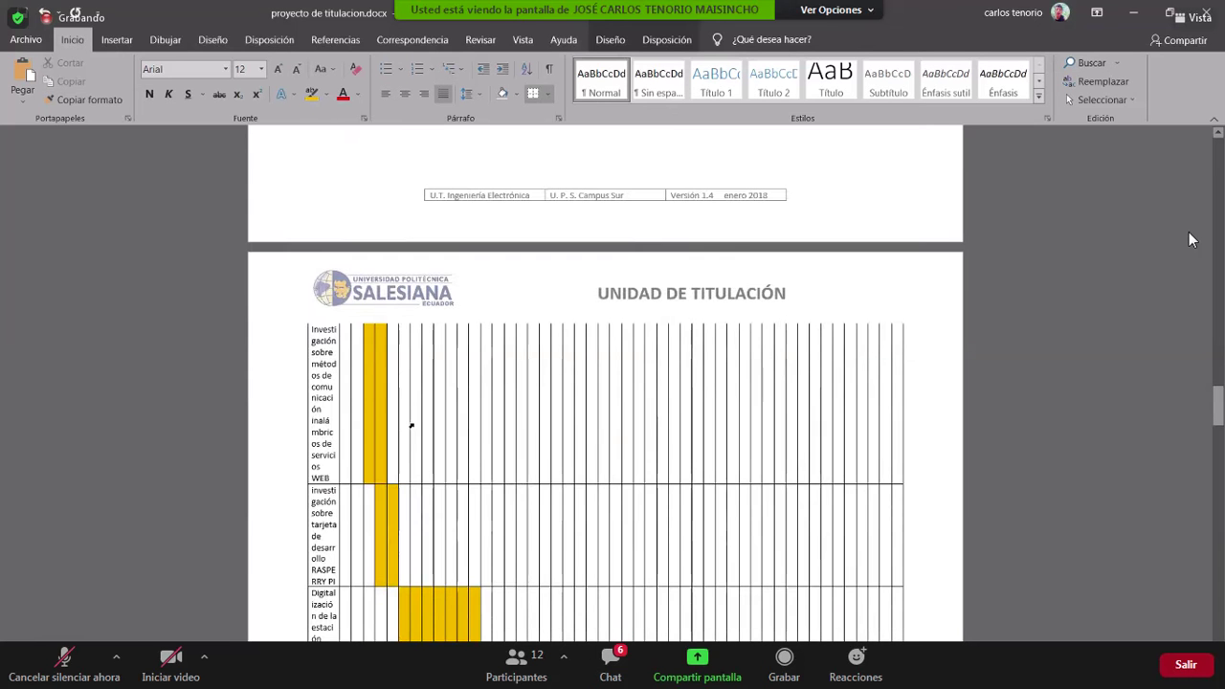
{"action": "scroll", "coordinate": [416, 427], "scroll_direction": "down", "scroll_amount": 1}
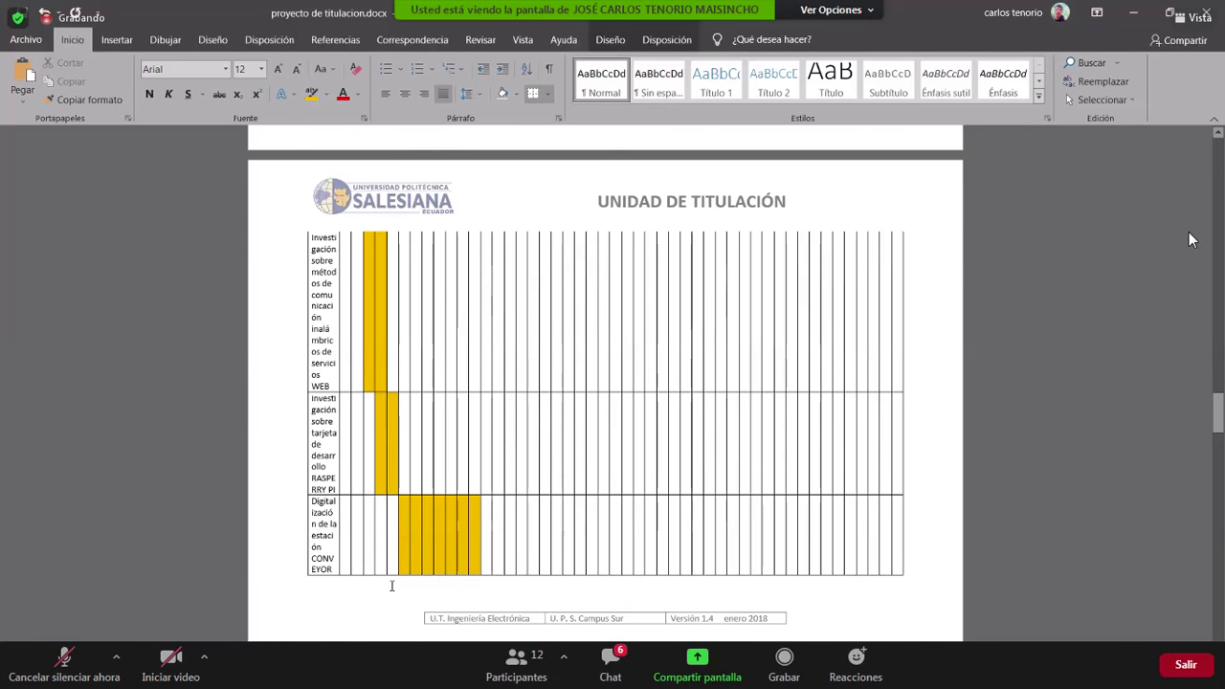
{"action": "scroll", "coordinate": [392, 583], "scroll_direction": "down", "scroll_amount": 5}
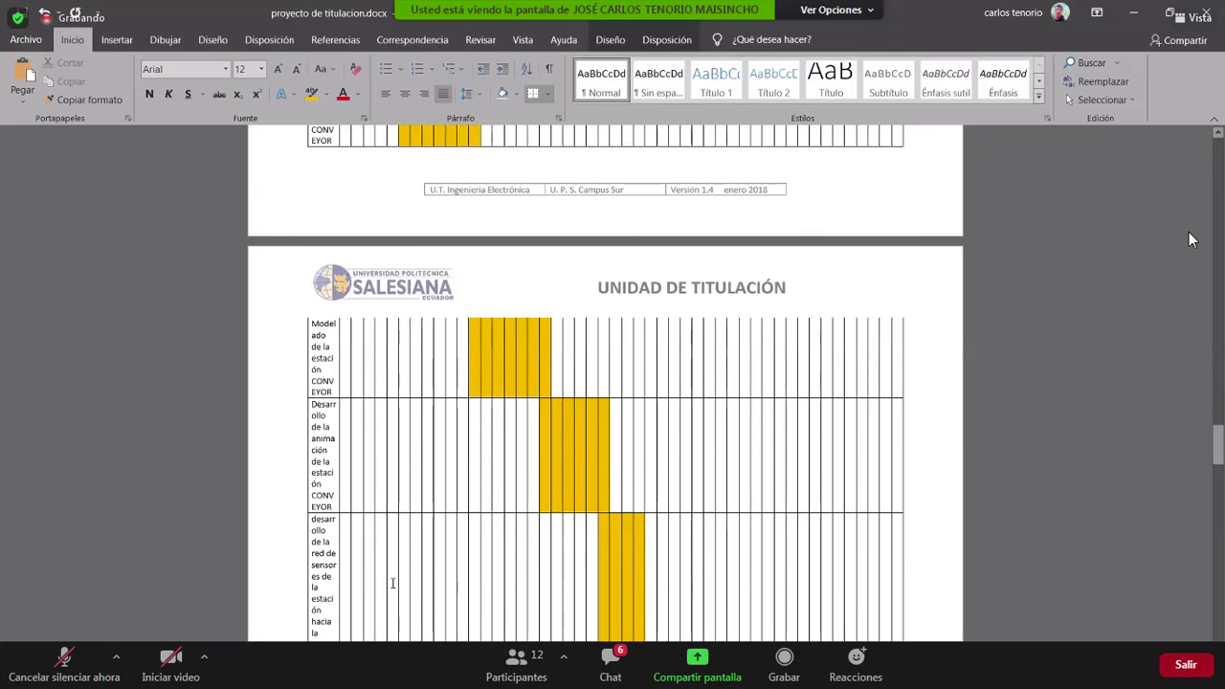
{"action": "scroll", "coordinate": [392, 583], "scroll_direction": "down", "scroll_amount": 1}
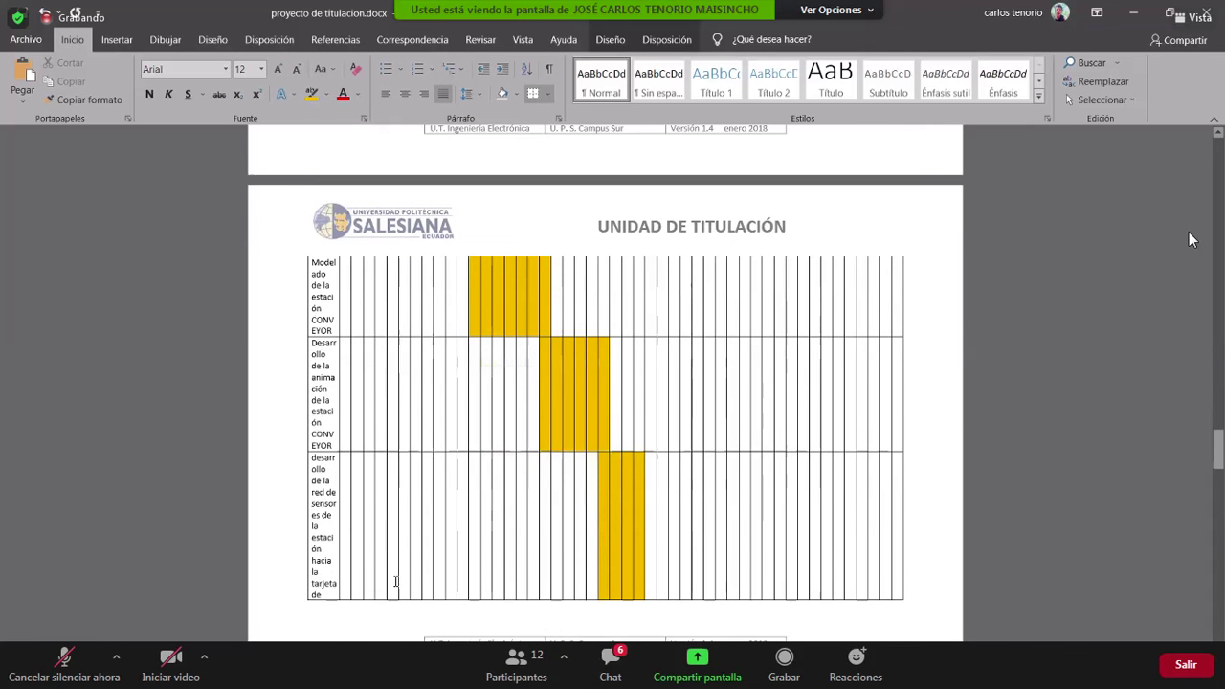
{"action": "scroll", "coordinate": [395, 580], "scroll_direction": "down", "scroll_amount": 1}
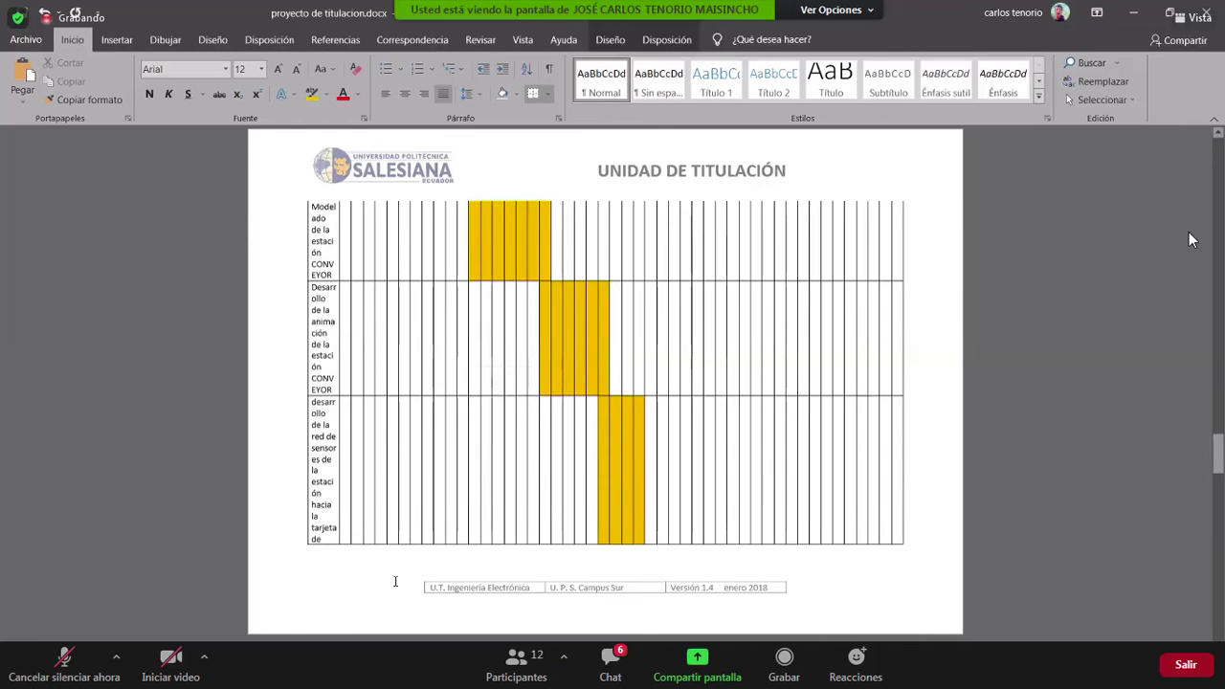
{"action": "scroll", "coordinate": [395, 580], "scroll_direction": "down", "scroll_amount": 6}
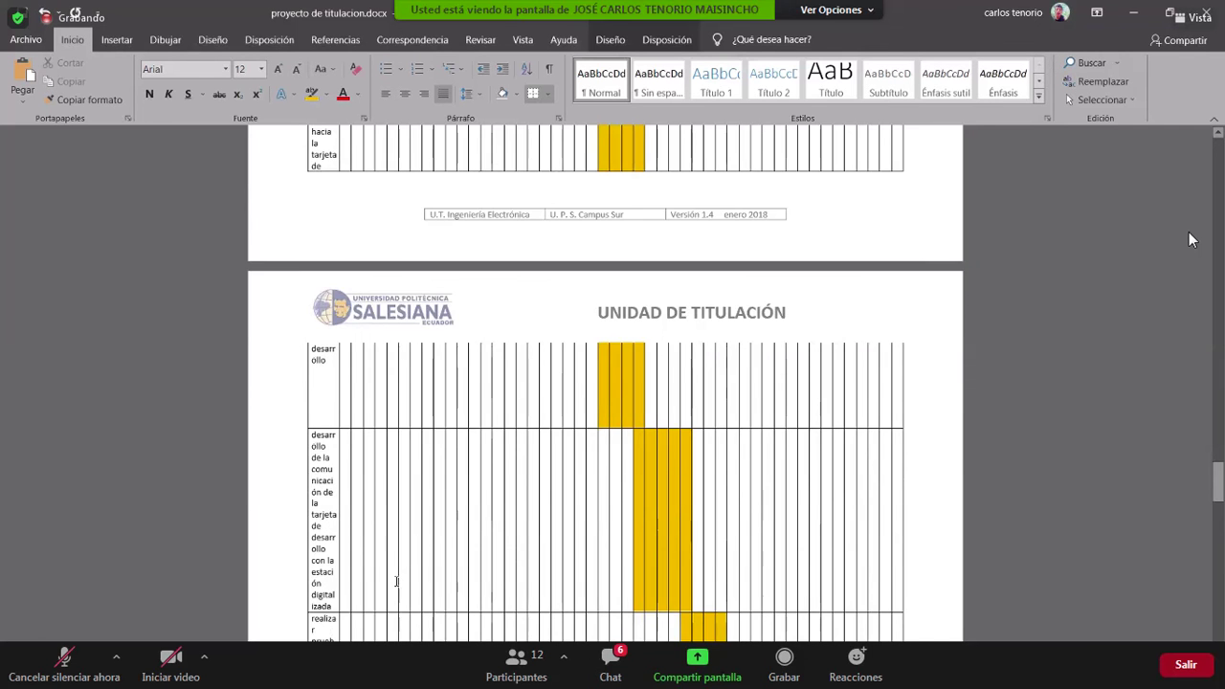
{"action": "scroll", "coordinate": [397, 580], "scroll_direction": "down", "scroll_amount": 2}
{"action": "scroll", "coordinate": [396, 580], "scroll_direction": "down", "scroll_amount": 2}
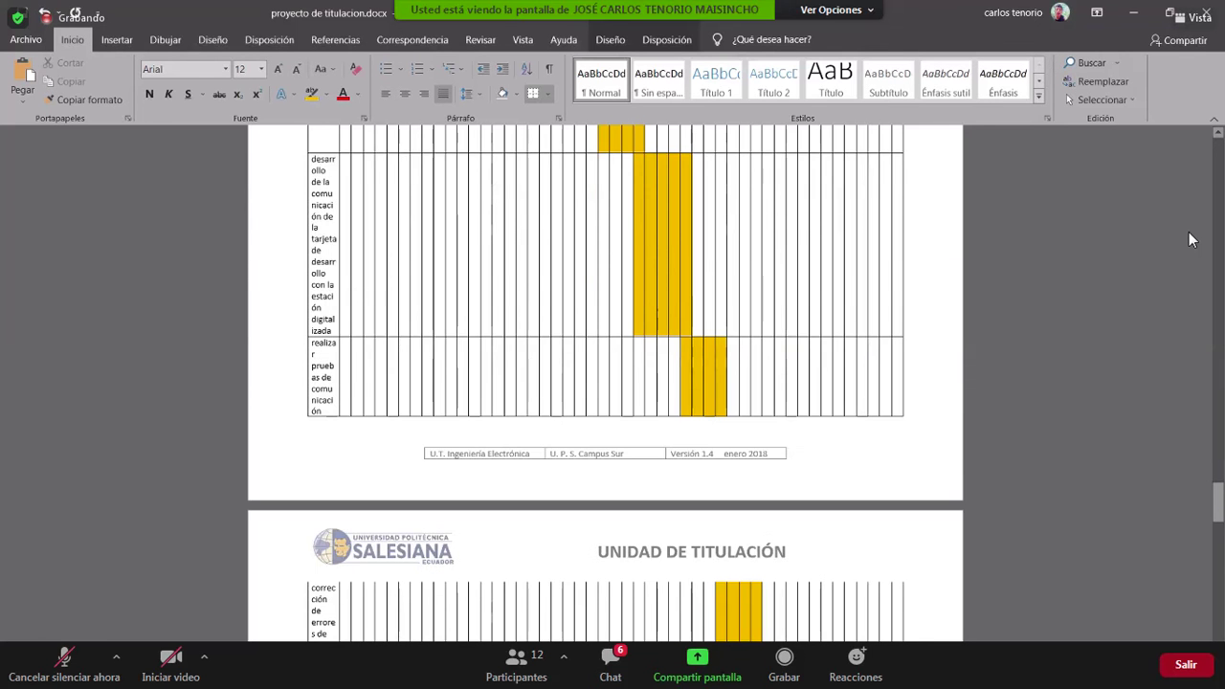
{"action": "scroll", "coordinate": [396, 580], "scroll_direction": "down", "scroll_amount": 2}
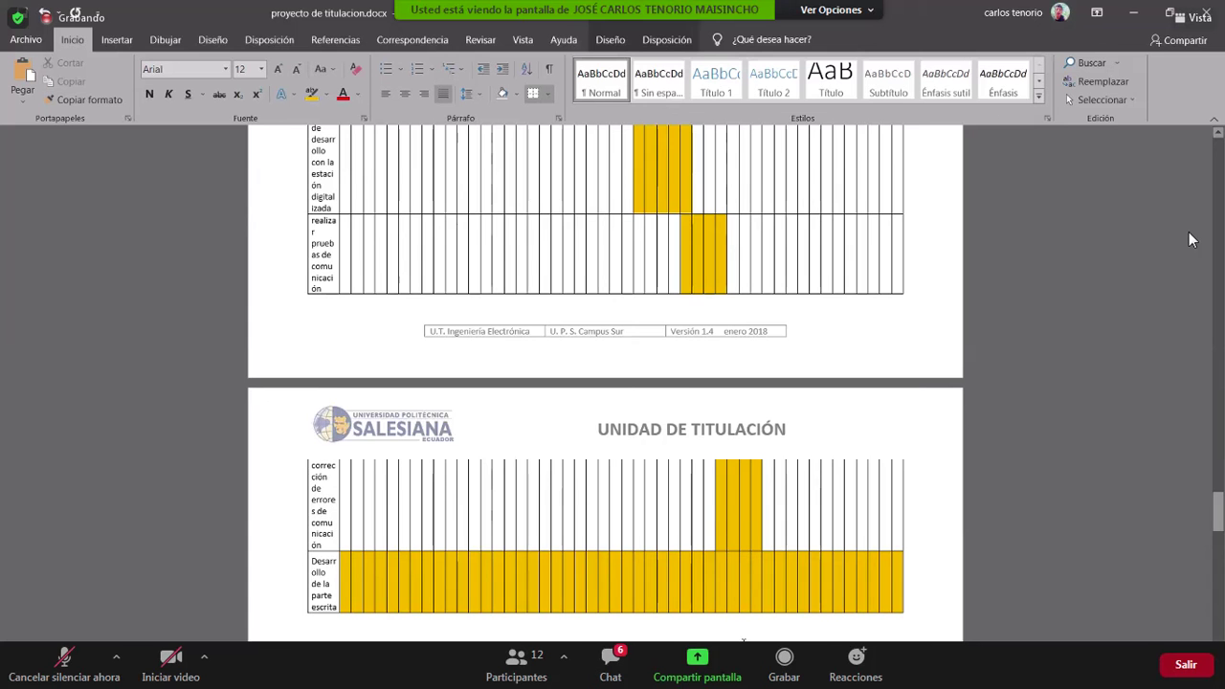
{"action": "scroll", "coordinate": [742, 639], "scroll_direction": "down", "scroll_amount": 1}
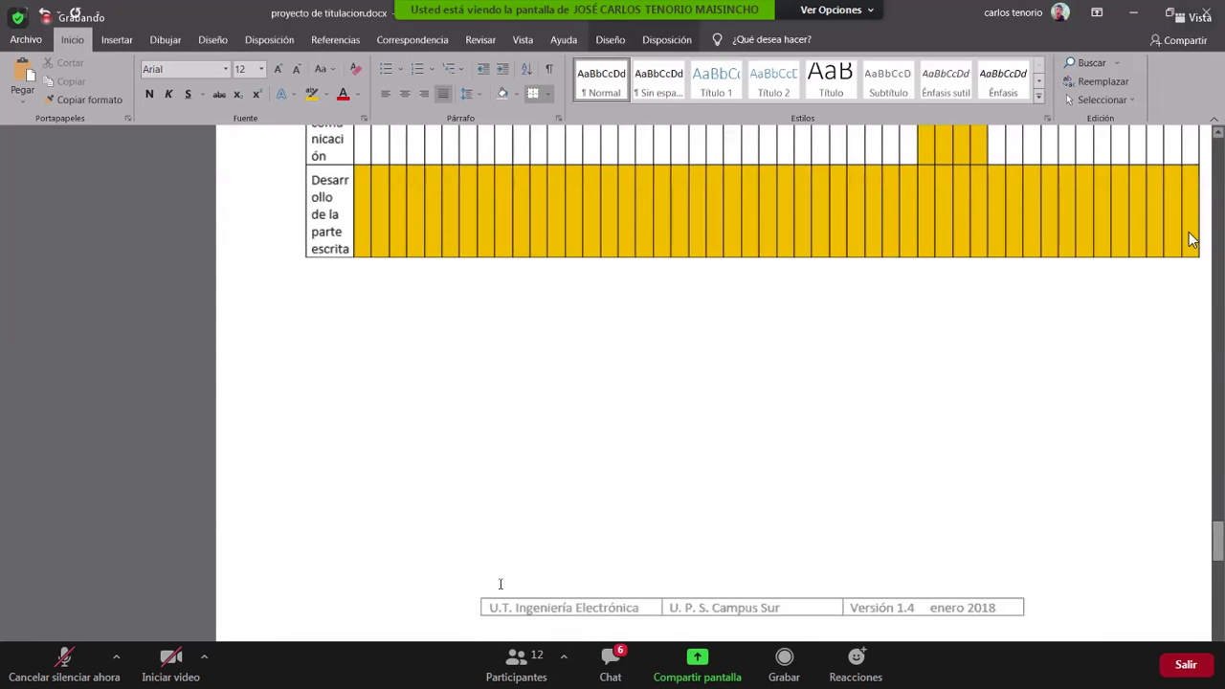
Review the Presupuesto table and select "MPS" in the first supply's description.
{"action": "scroll", "coordinate": [499, 583], "scroll_direction": "down", "scroll_amount": 3}
{"action": "scroll", "coordinate": [629, 491], "scroll_direction": "down", "scroll_amount": 10}
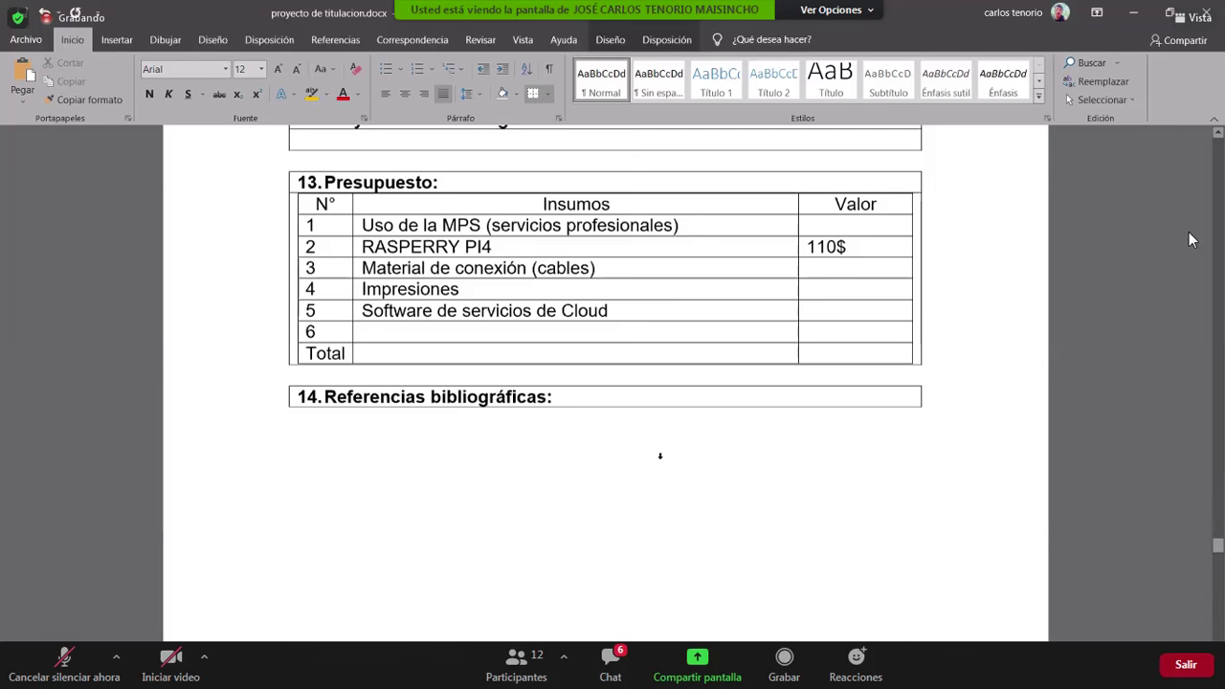
{"action": "scroll", "coordinate": [657, 408], "scroll_direction": "up", "scroll_amount": 3}
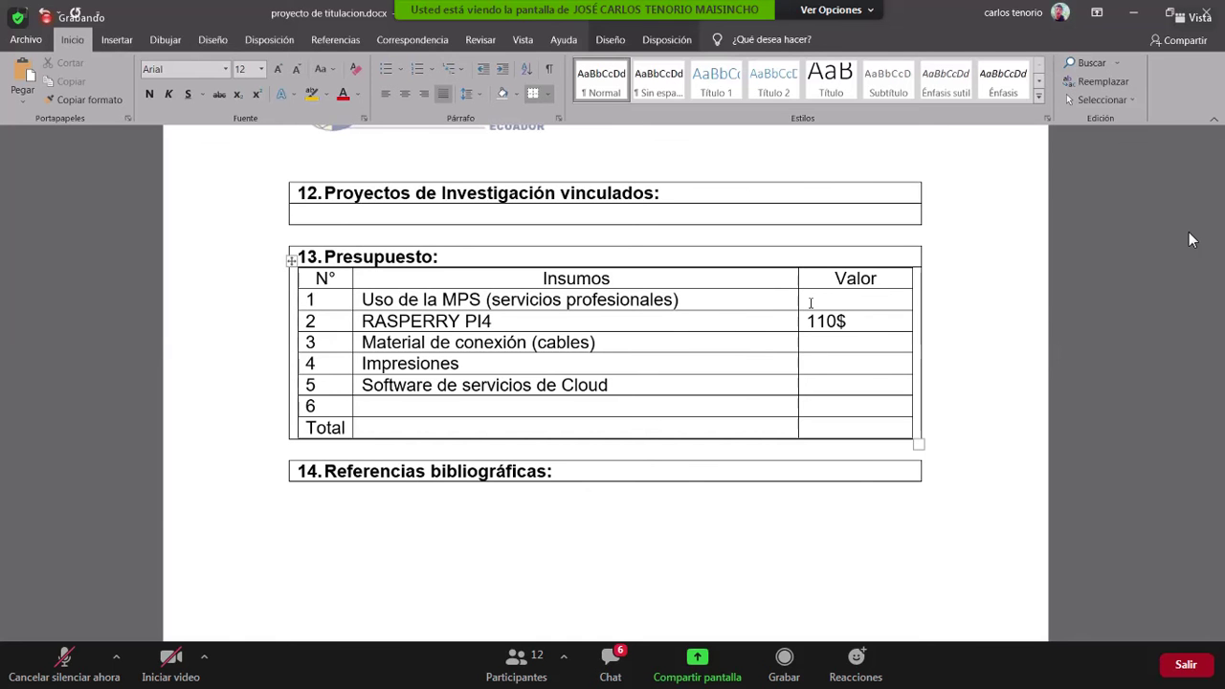
{"action": "left_click", "coordinate": [810, 303]}
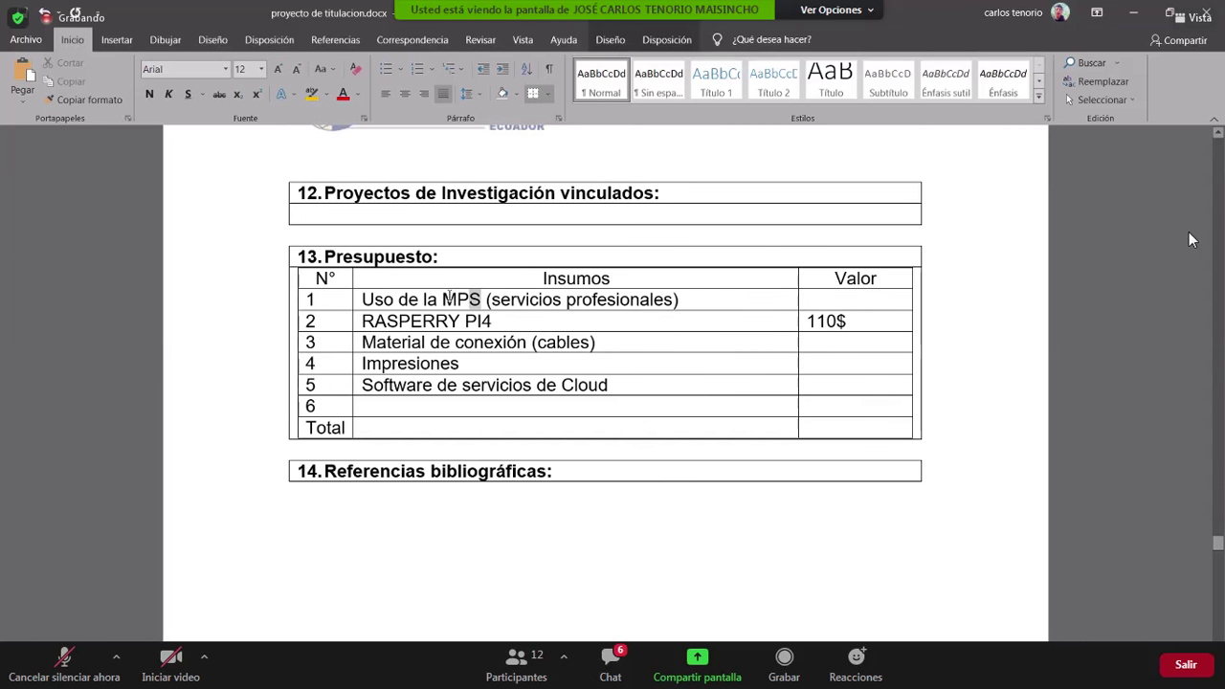
{"action": "double_click", "coordinate": [454, 297]}
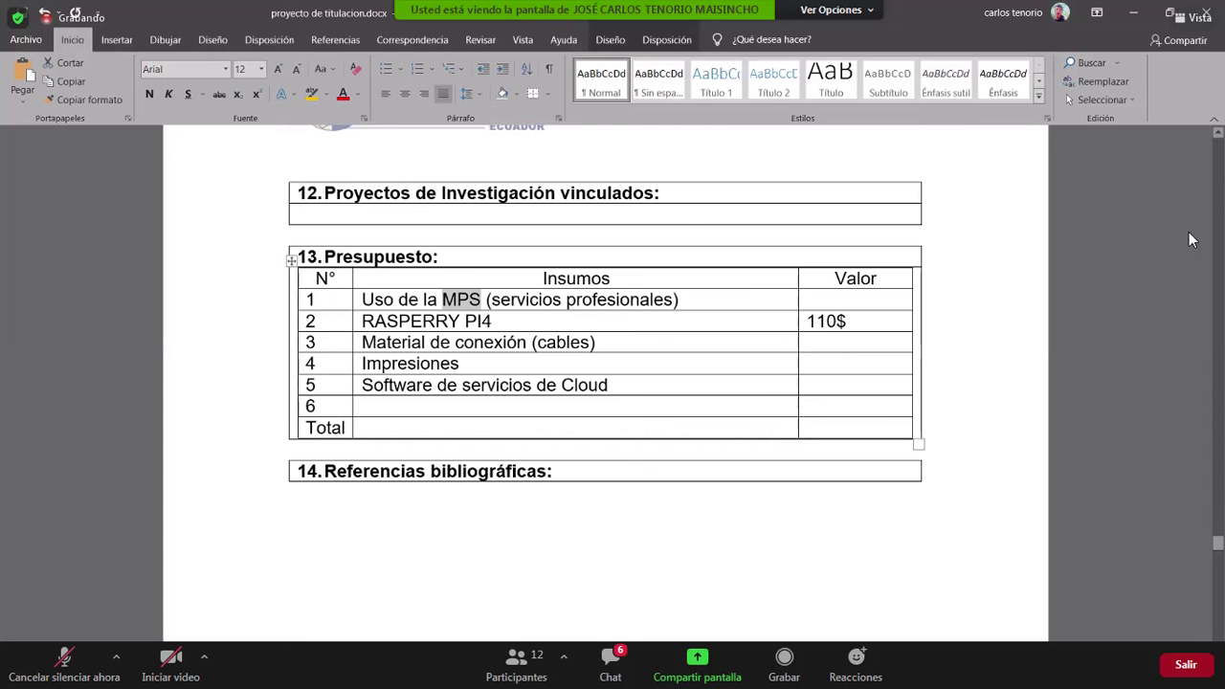
{"action": "key", "text": "XF86AudioLowerVolume"}
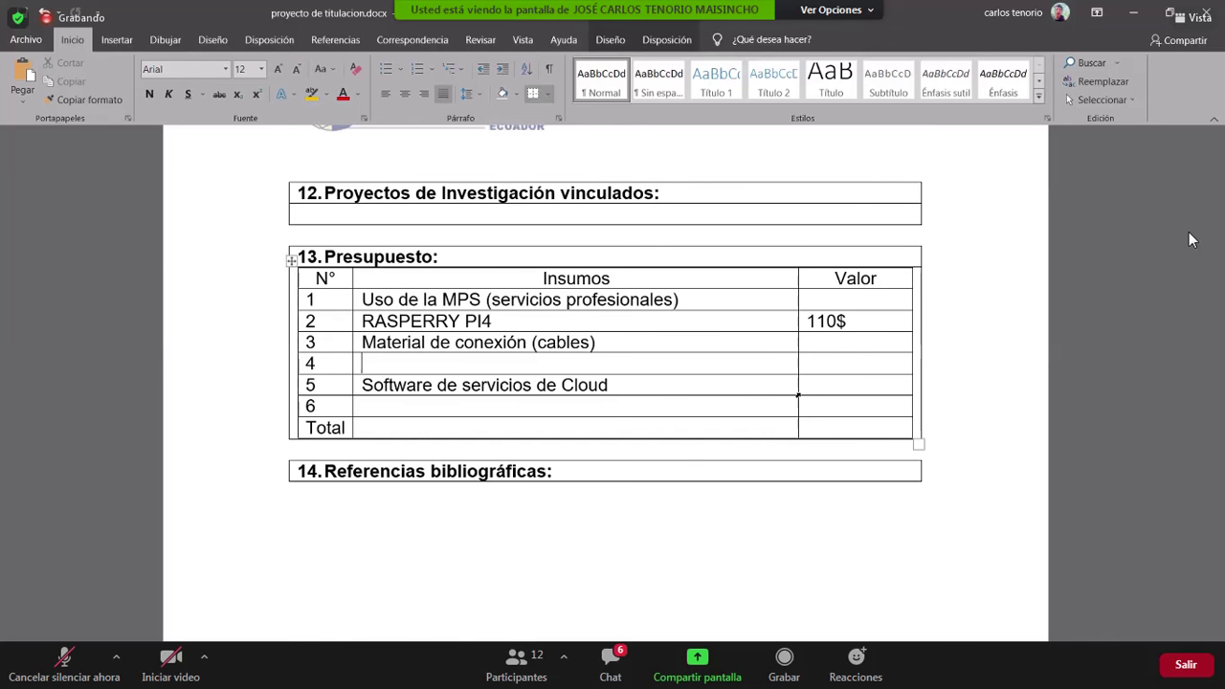
Enter 20$ as the value of Software de servicios de Cloud in the Presupuesto table.
{"action": "left_click", "coordinate": [808, 384]}
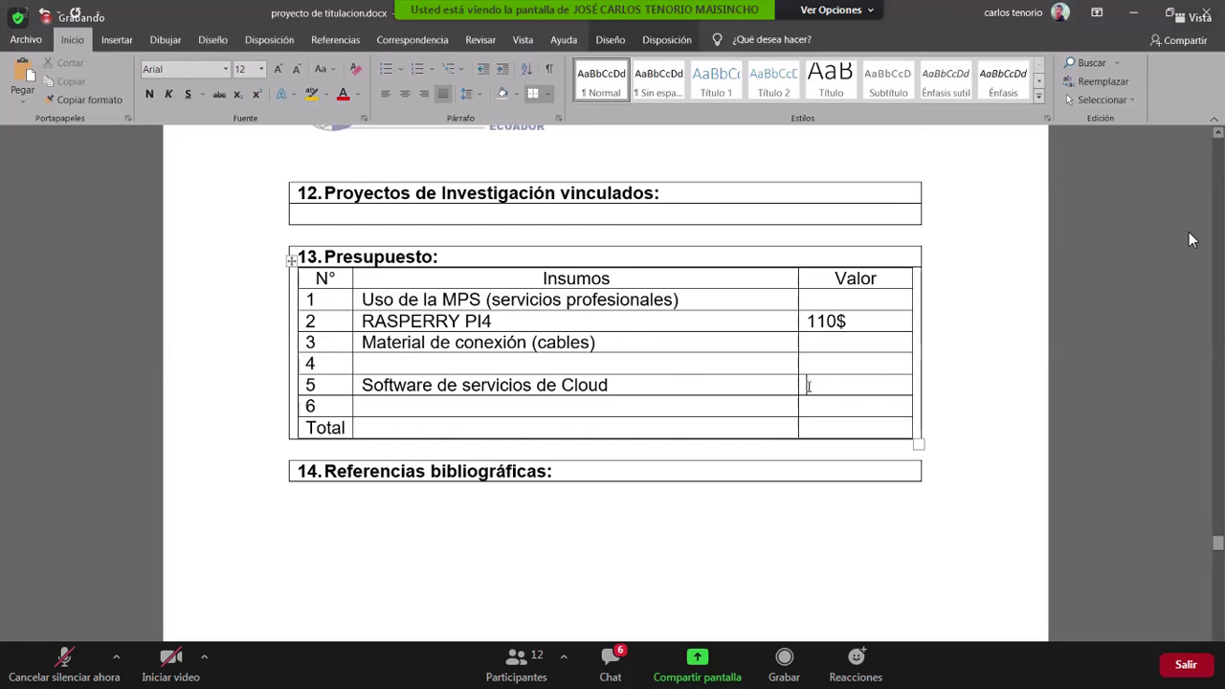
{"action": "type", "text": "15-20"}
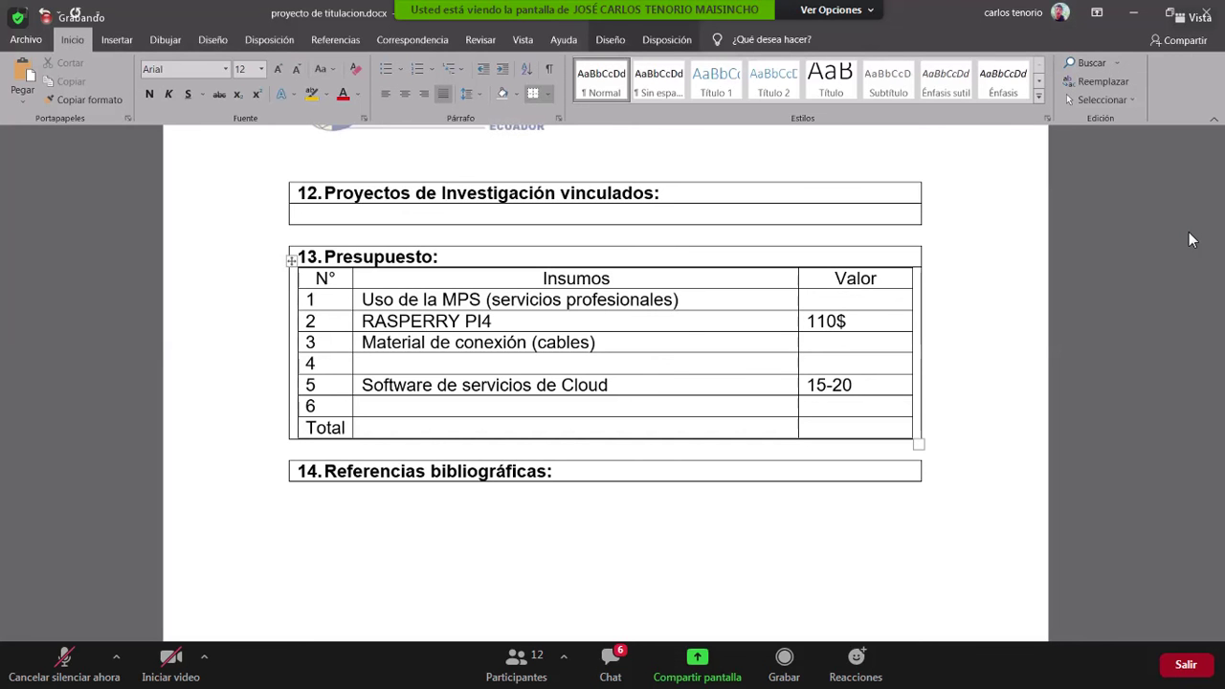
{"action": "key", "text": "BackSpace"}
{"action": "key", "text": "BackSpace"}
{"action": "key", "text": "BackSpace"}
{"action": "key", "text": "BackSpace"}
{"action": "key", "text": "BackSpace"}
{"action": "type", "text": "20$"}
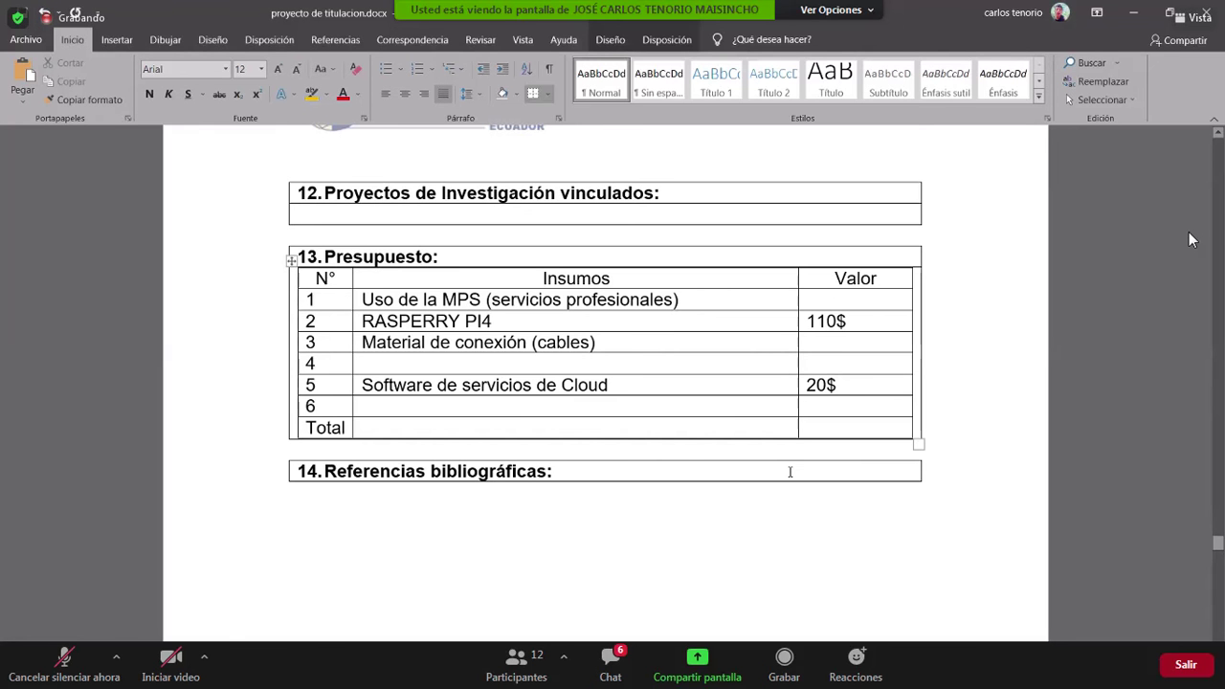
Go back through the proposal and examine the Problema de estudio, Objetivos and Planteamiento del problema sections.
{"action": "left_click", "coordinate": [813, 516]}
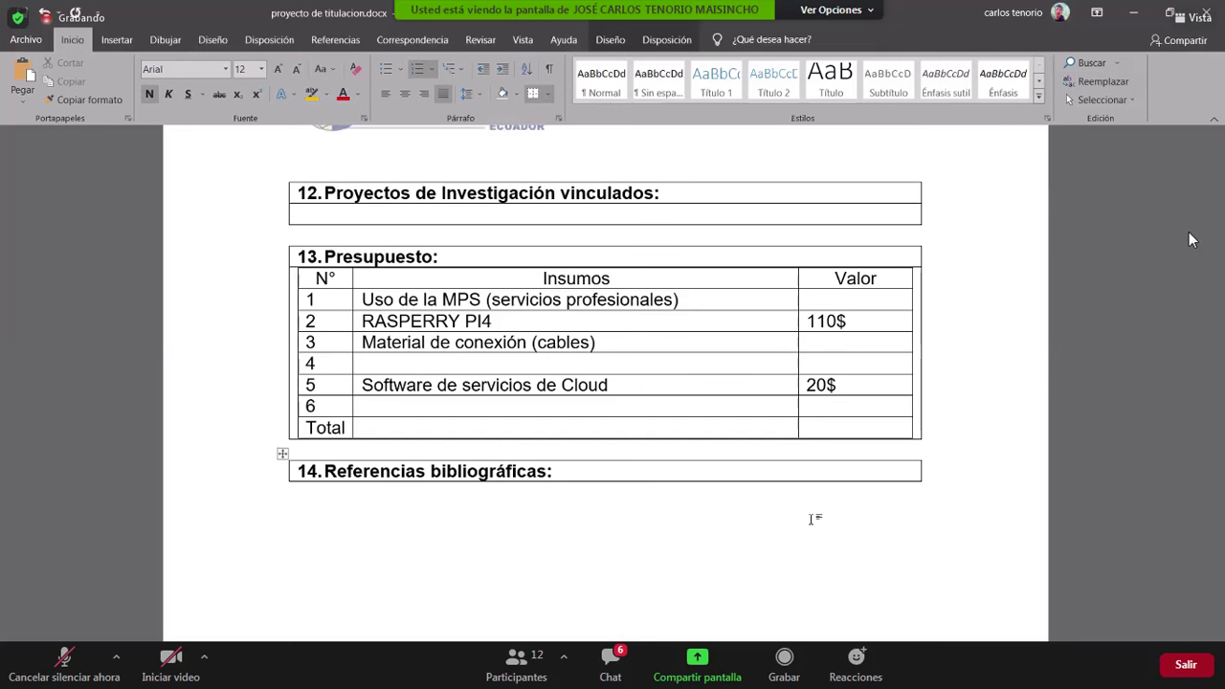
{"action": "left_click", "coordinate": [813, 518]}
{"action": "scroll", "coordinate": [812, 522], "scroll_direction": "up", "scroll_amount": 1}
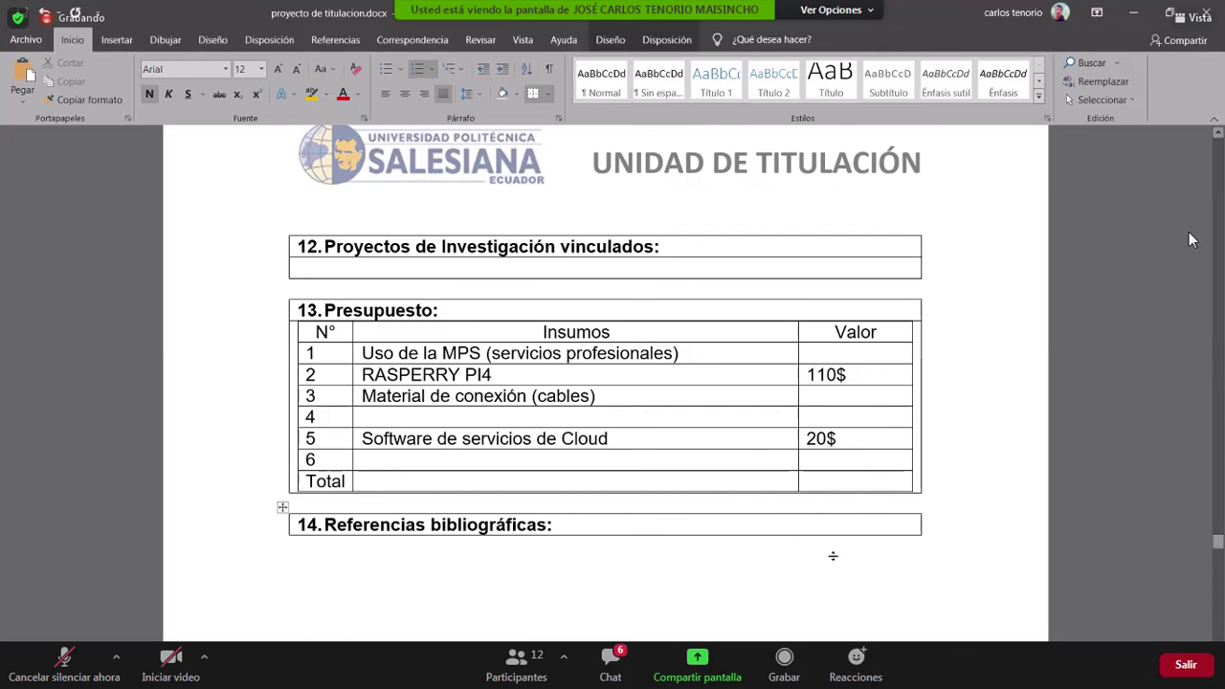
{"action": "left_click", "coordinate": [1217, 421]}
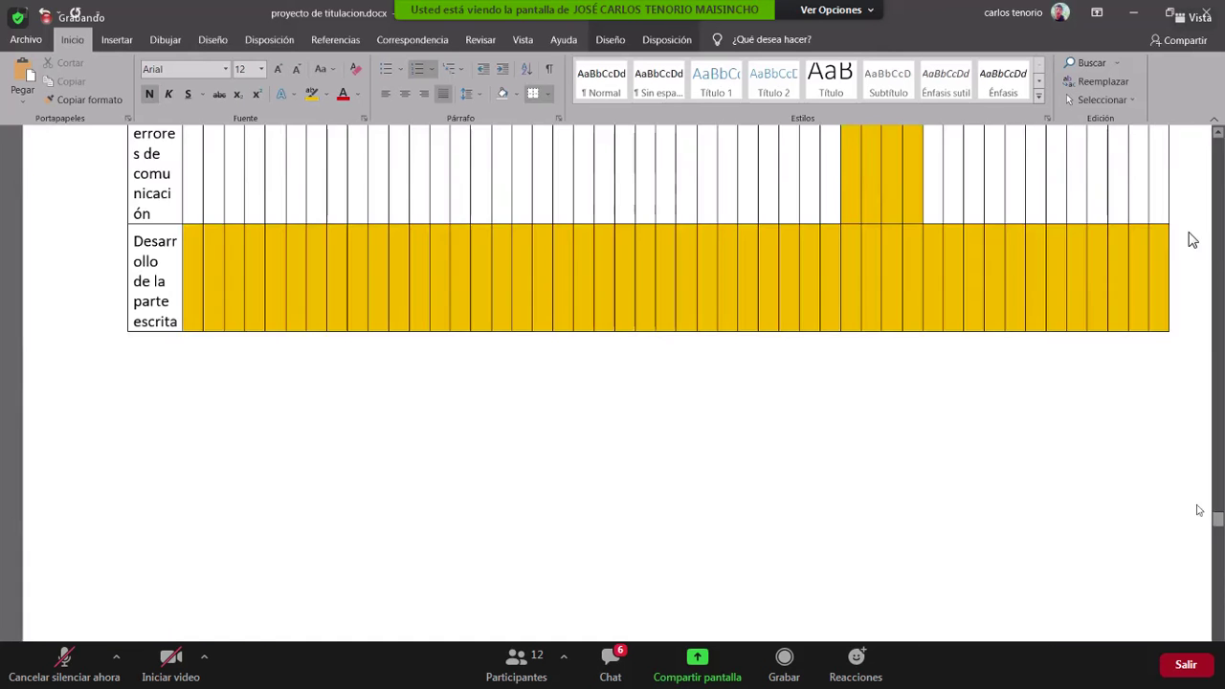
{"action": "left_click", "coordinate": [1217, 421]}
{"action": "left_click", "coordinate": [1217, 421]}
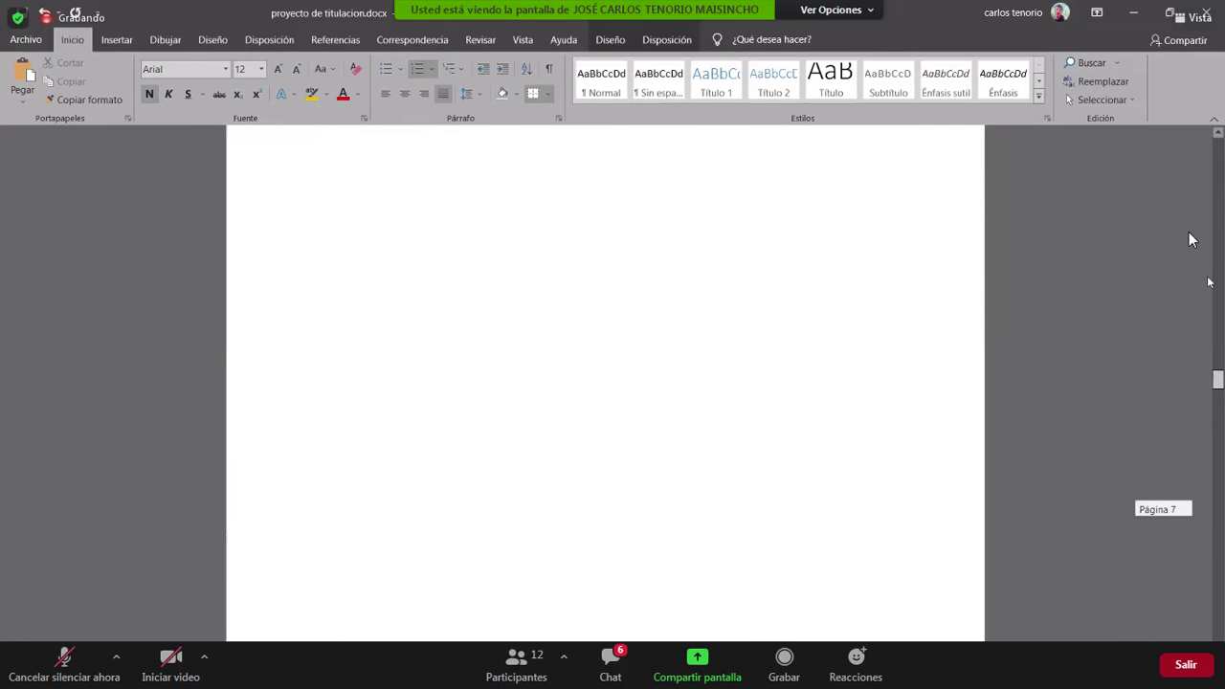
{"action": "left_click", "coordinate": [1211, 276]}
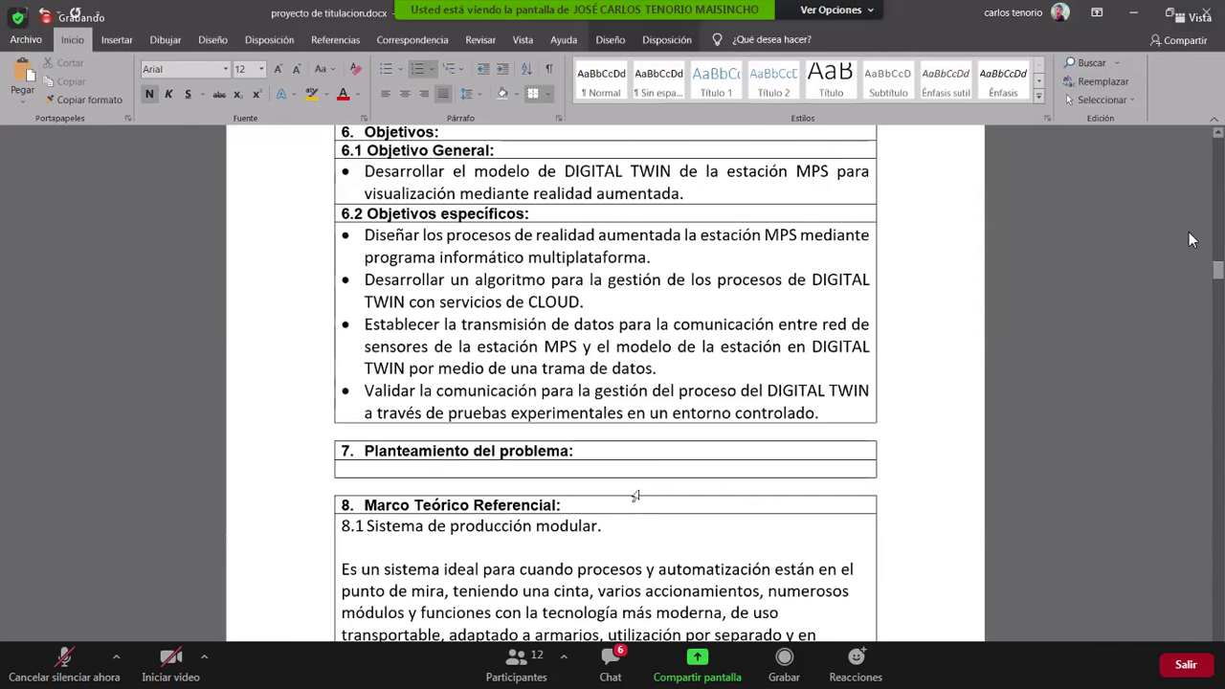
{"action": "scroll", "coordinate": [1191, 239], "scroll_direction": "down", "scroll_amount": 3}
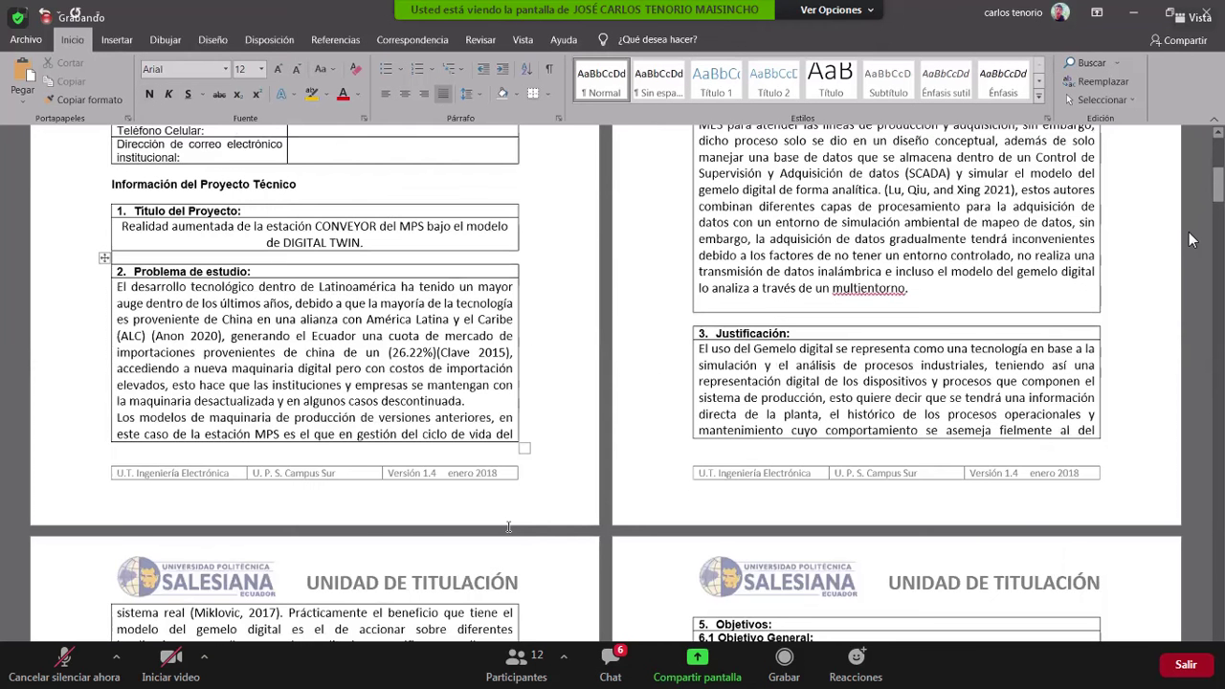
{"action": "scroll", "coordinate": [1191, 240], "scroll_direction": "down", "scroll_amount": 3}
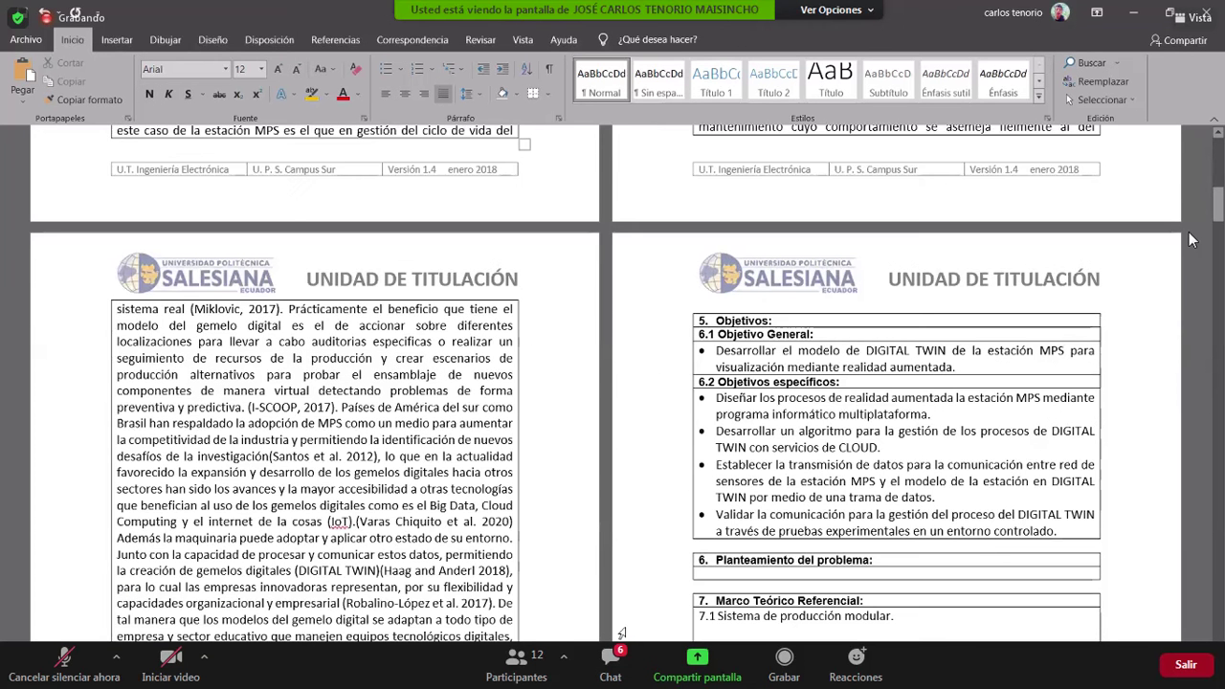
{"action": "scroll", "coordinate": [1191, 239], "scroll_direction": "down", "scroll_amount": 2}
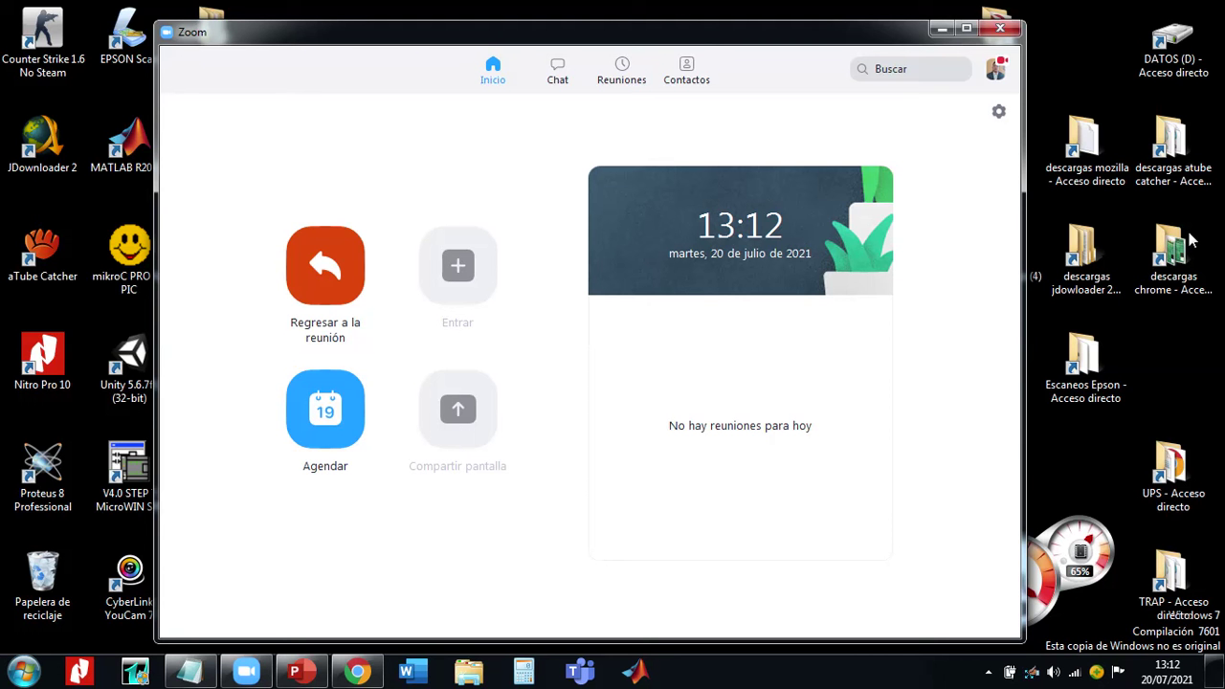
{"action": "left_click", "coordinate": [1191, 242]}
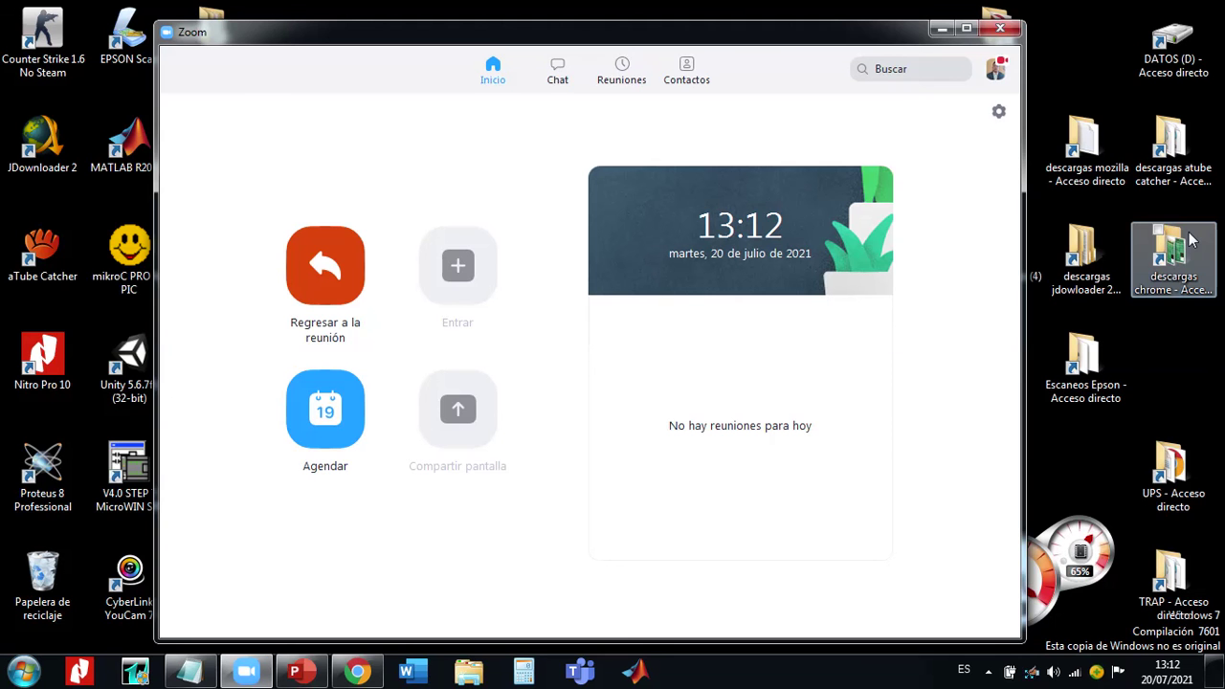
{"action": "mouse_move", "coordinate": [769, 8]}
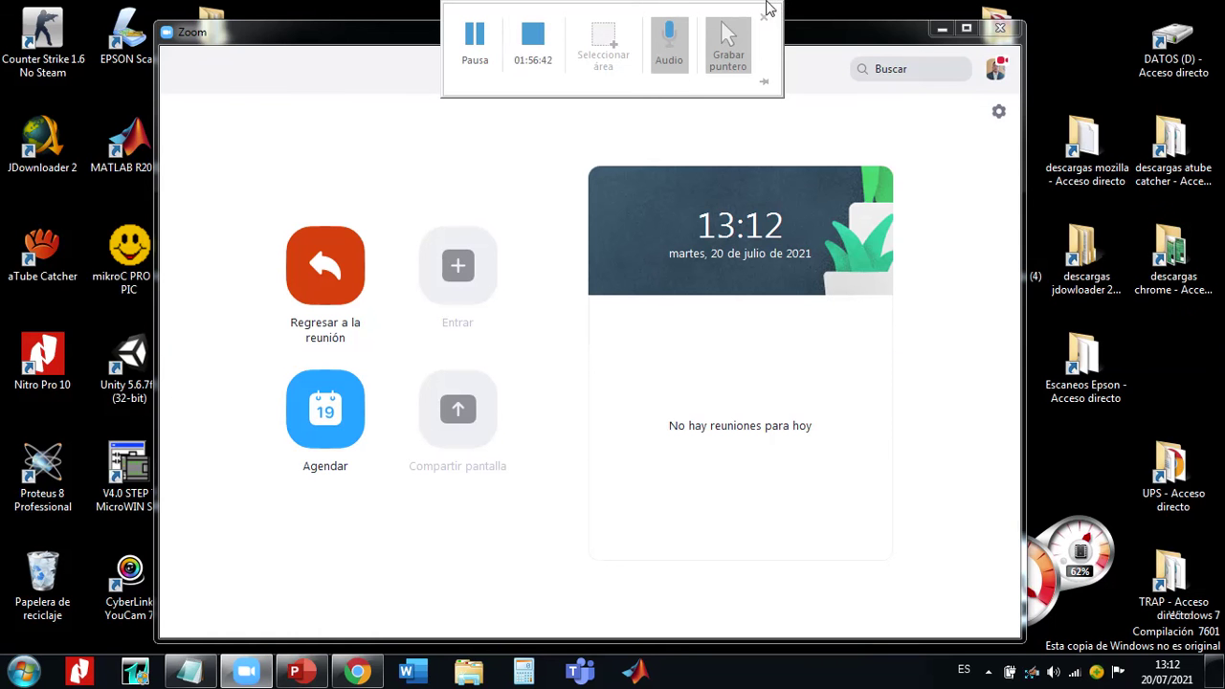